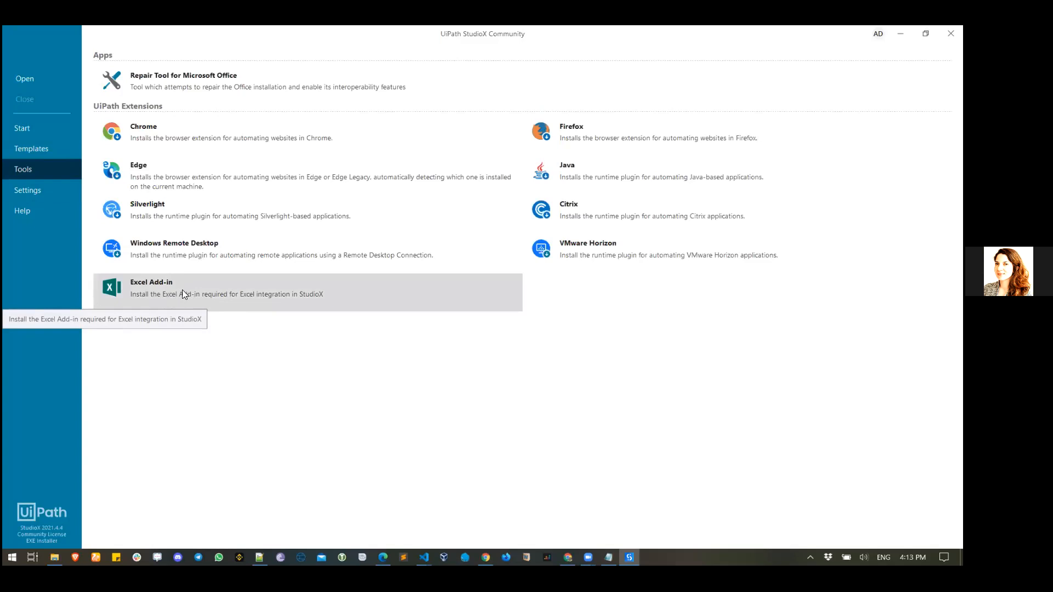
- Repair the Excel Add-in, accepting that open workbooks will close, and acknowledge the success message
left_click(184, 295)
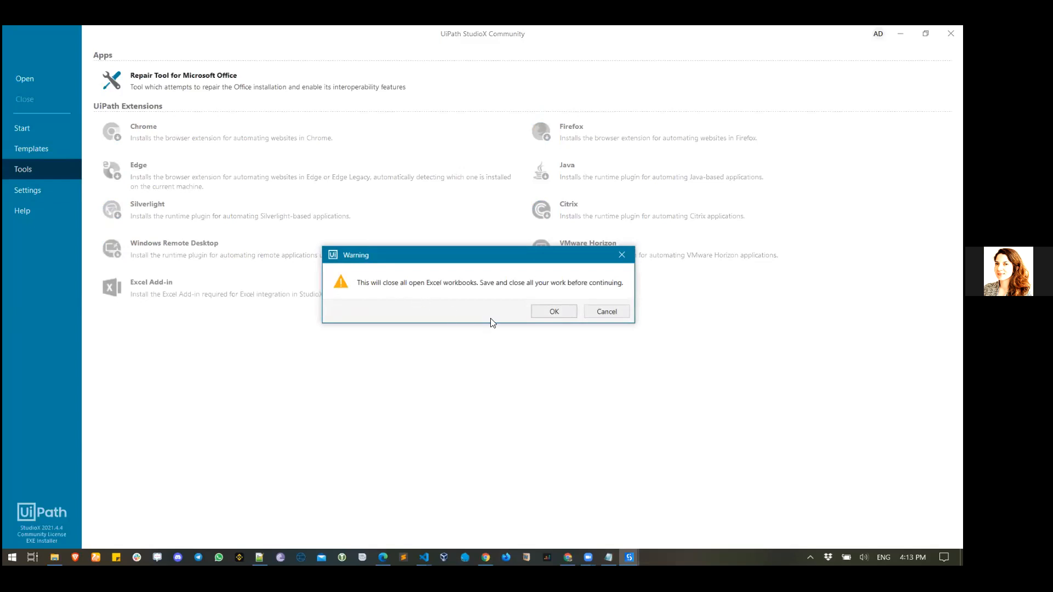
left_click(541, 312)
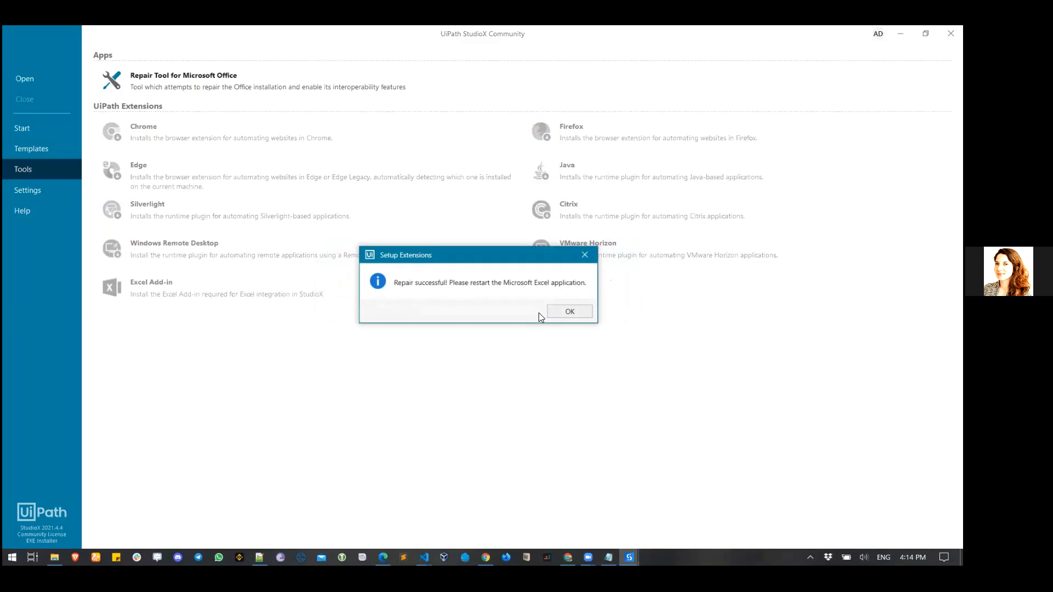
left_click(584, 312)
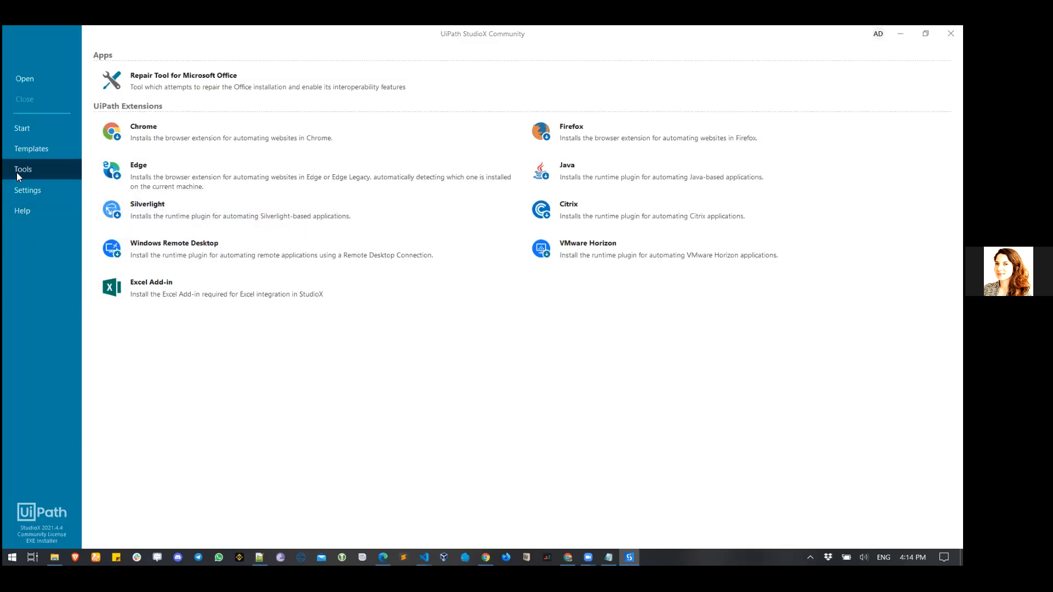
- Browse for an existing project without opening one, then go to the Start page
left_click(29, 83)
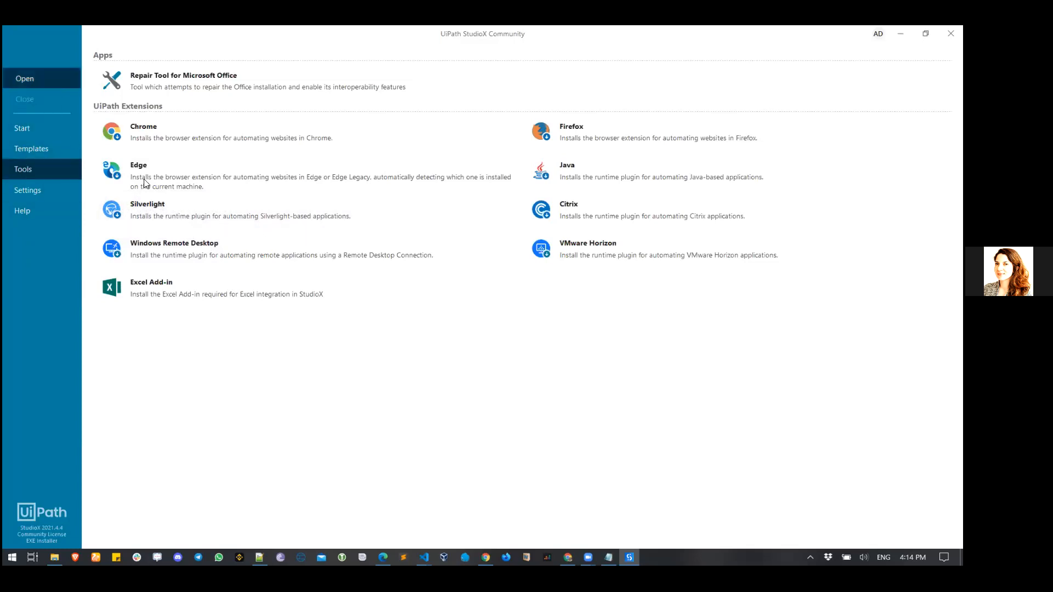
left_click(442, 281)
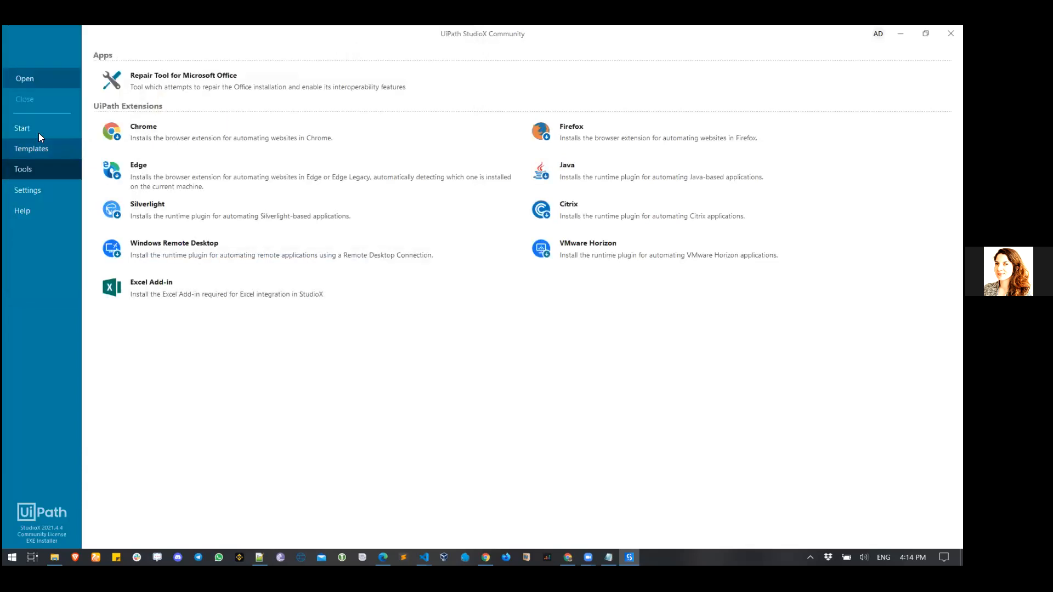
left_click(31, 130)
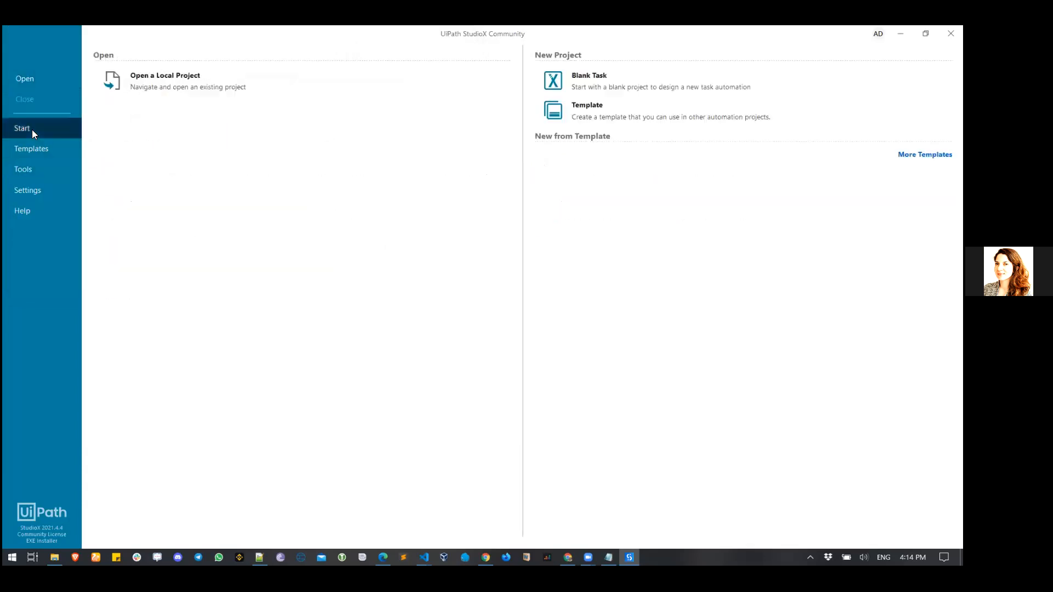
- Begin a Blank Task named MyFirstWordAutomation, then cancel without creating it
left_click(630, 79)
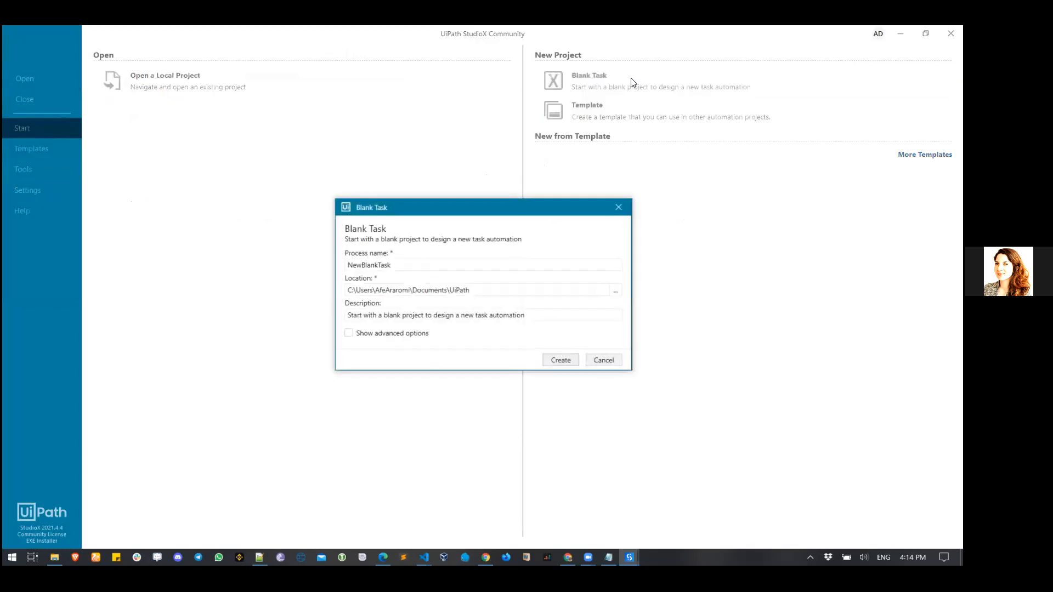
double_click(397, 266)
type("MyFirstWordAutomation")
left_click(599, 360)
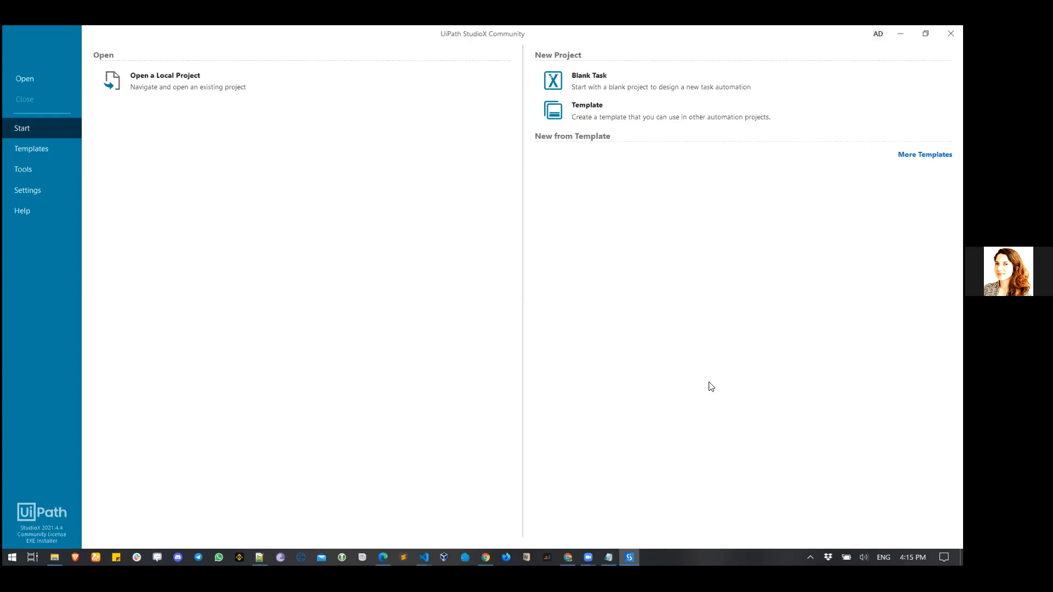
- From the Tools page, repair the Excel Add-in again and confirm the successful result
left_click(37, 181)
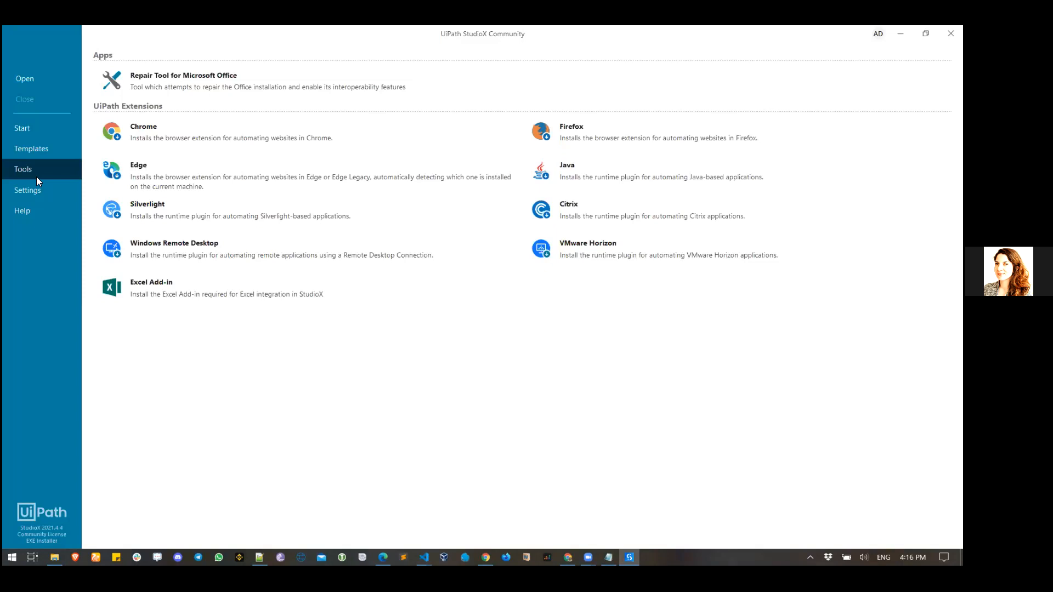
left_click(152, 291)
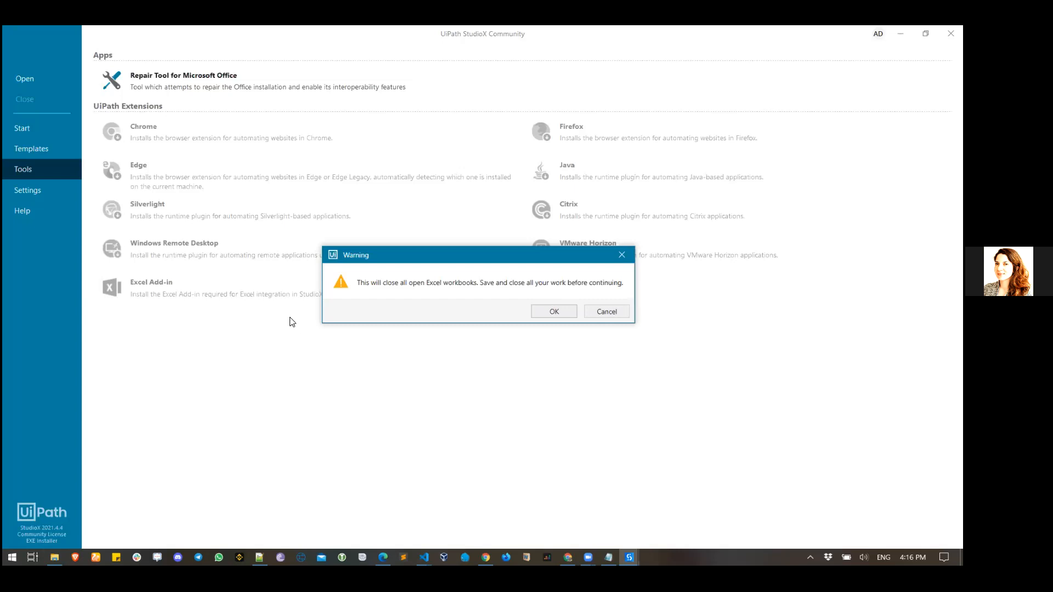
left_click(538, 311)
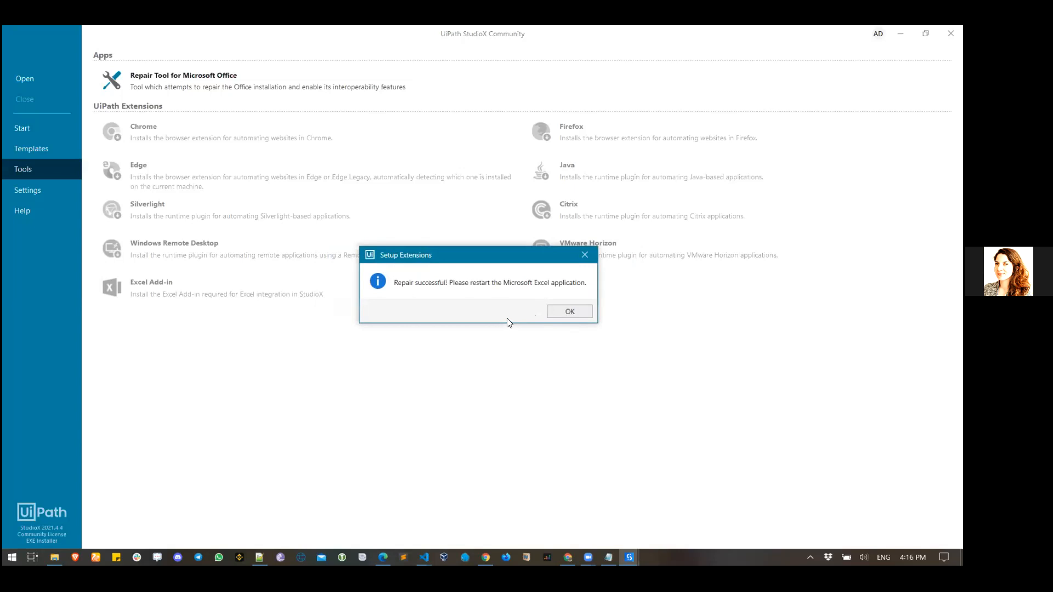
left_click(549, 312)
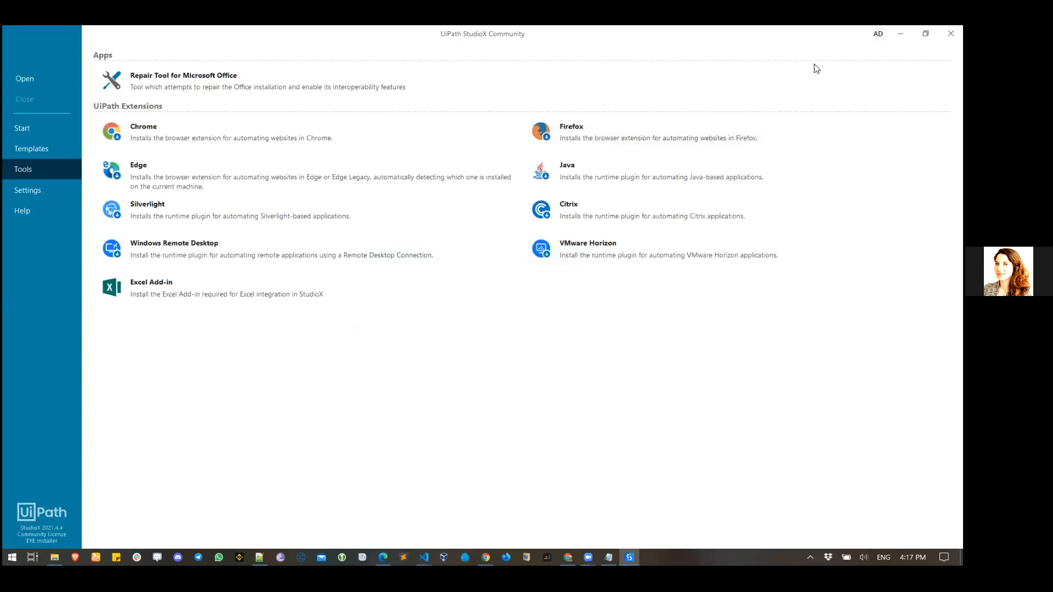
- From Start, open a Blank Task, rename its process to MyFirstWordAutomation, and select the name
left_click(40, 131)
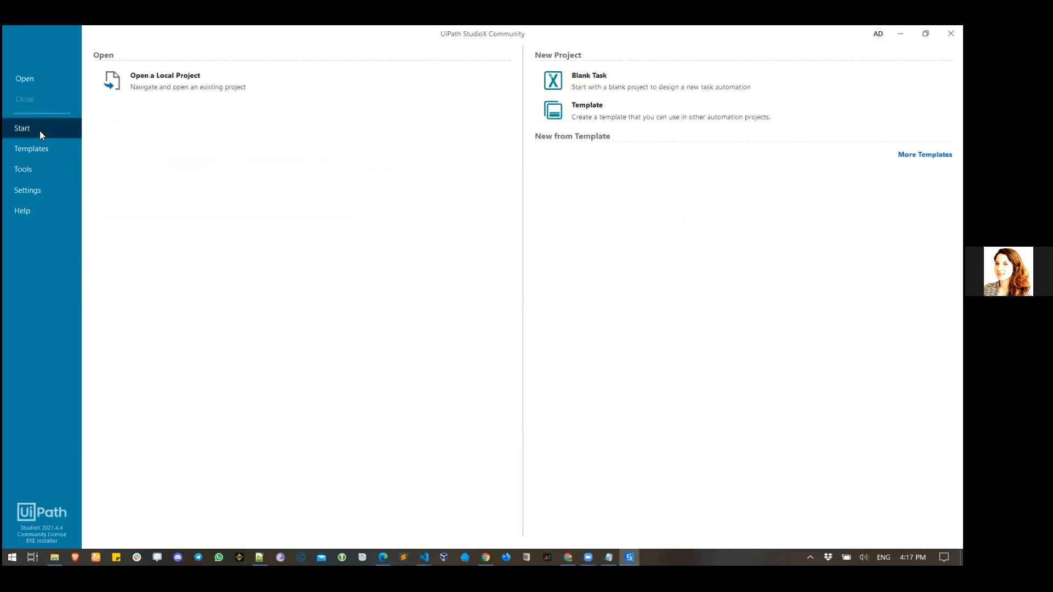
left_click(634, 81)
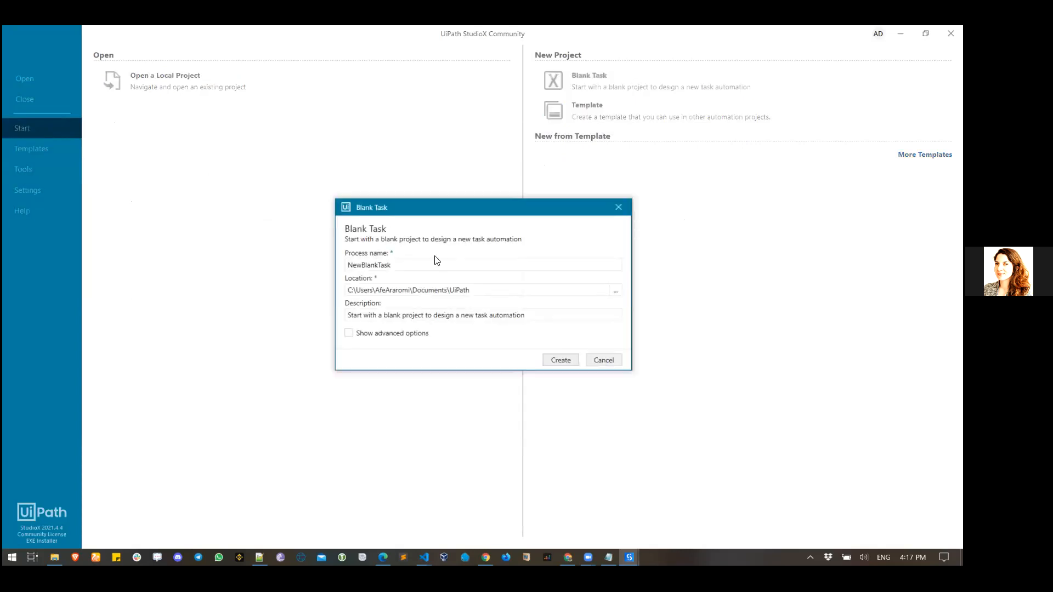
double_click(418, 262)
type("MyFirstWordAutomation")
key("ctrl+a")
key("ctrl+c")
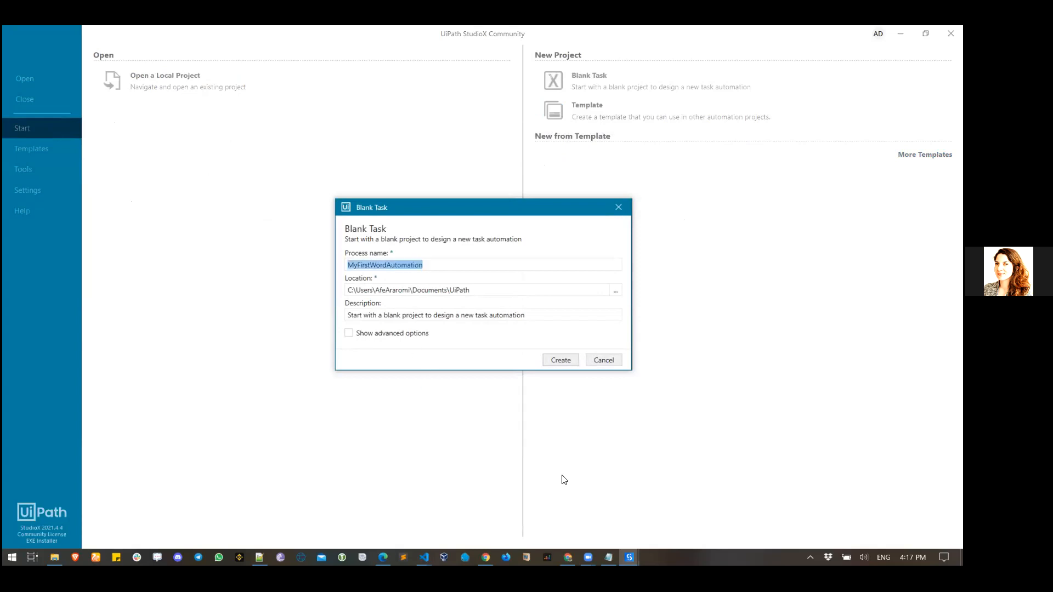
- In Notepad, paste MyFirstWordAutomation and type 'RPA Summer Sch' on a line below
left_click(598, 518)
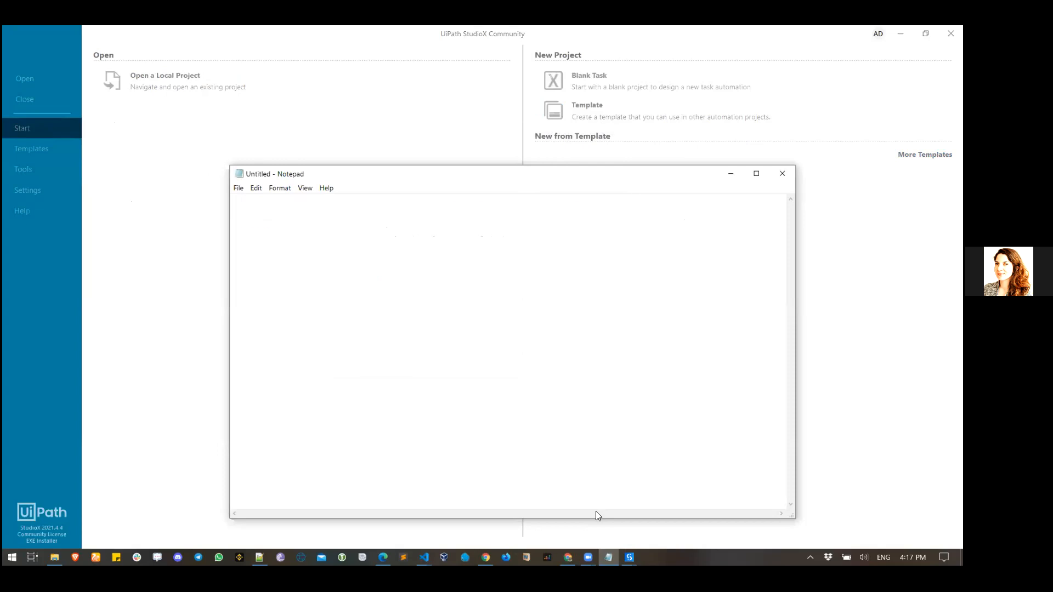
key("ctrl+v")
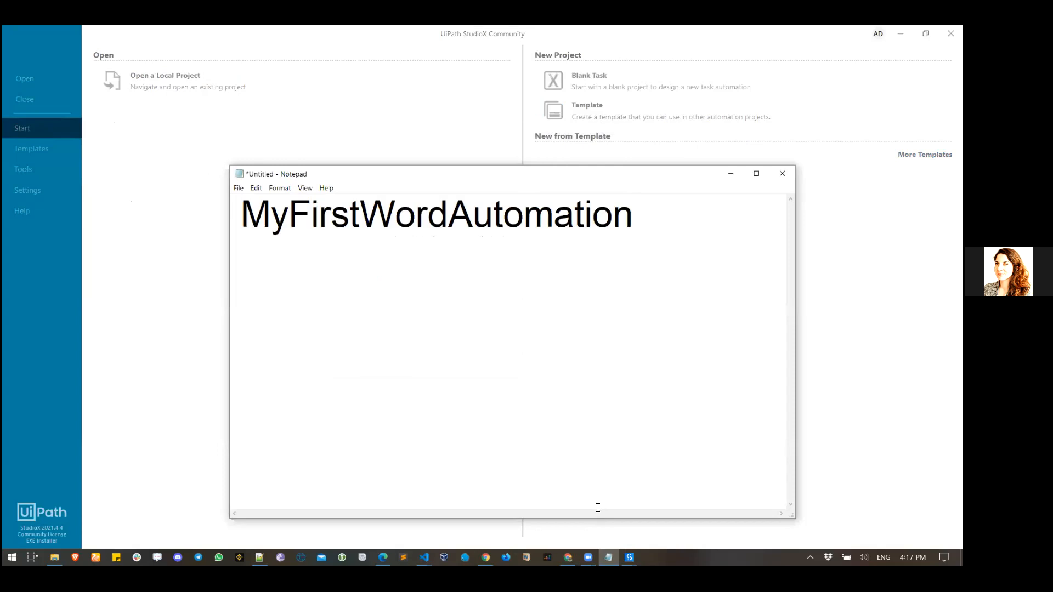
key("Return")
key("Return")
type("RPA Summer Sch")
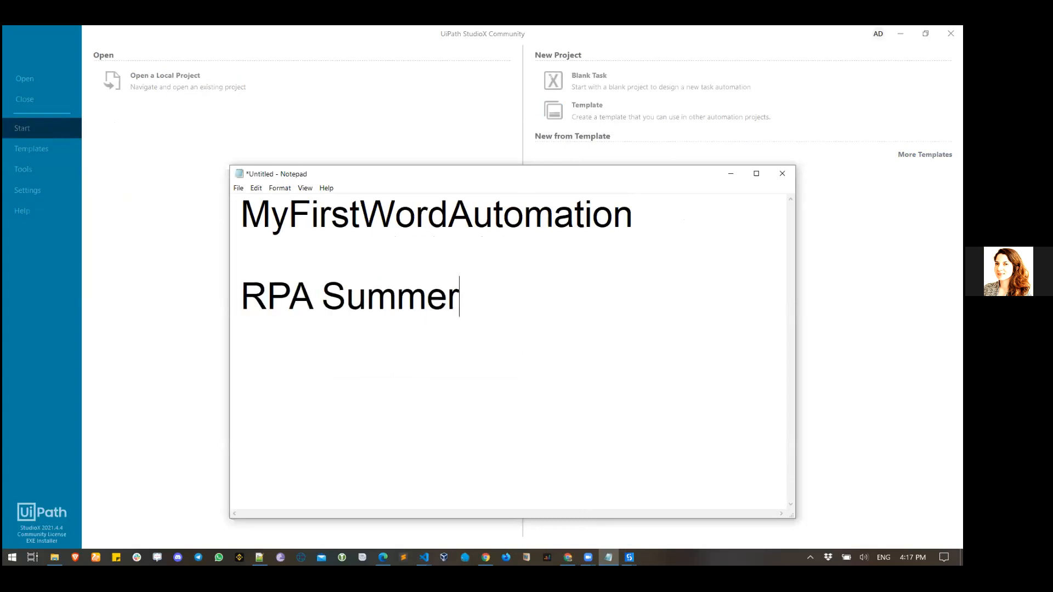
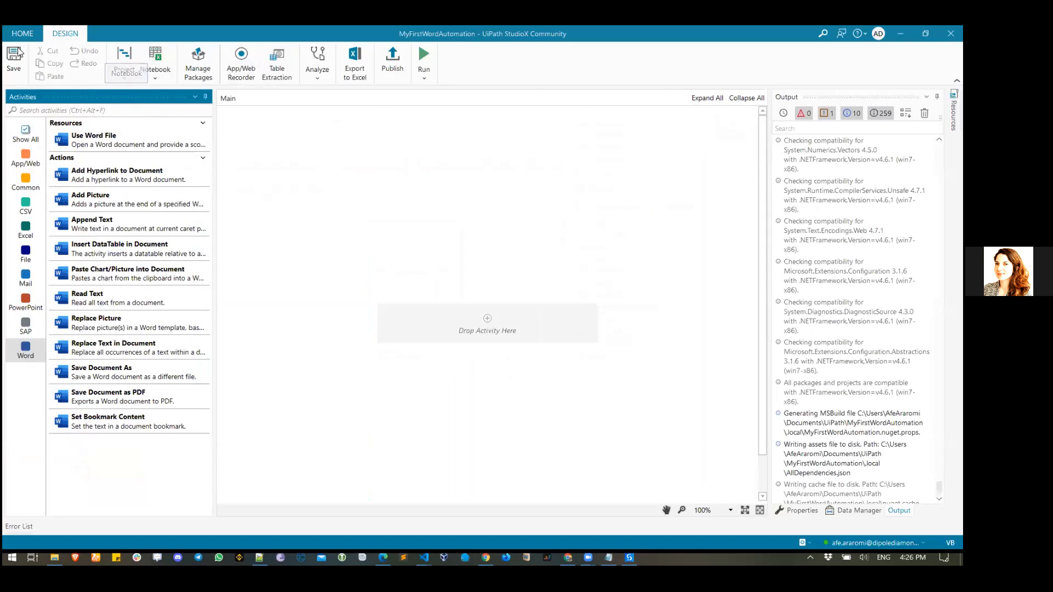
- Use Project > Open Project Folder to show MyFirstWordAutomation's folder in File Explorer
left_click(126, 83)
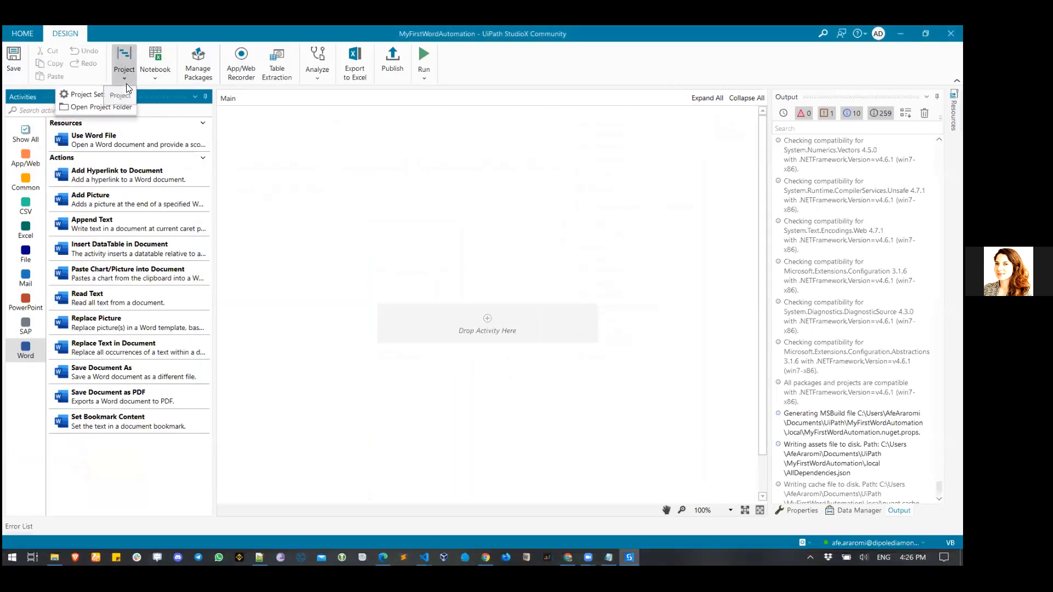
left_click(106, 107)
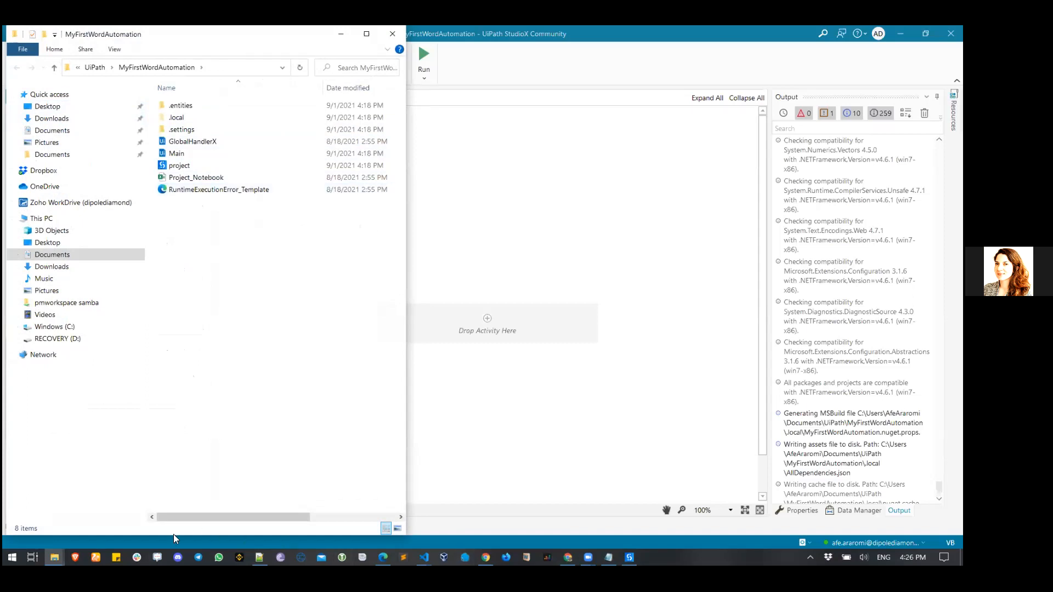
- Bring Demo-Exercise-01 forward, then create a new folder named Data in the project folder and open it
left_click(55, 558)
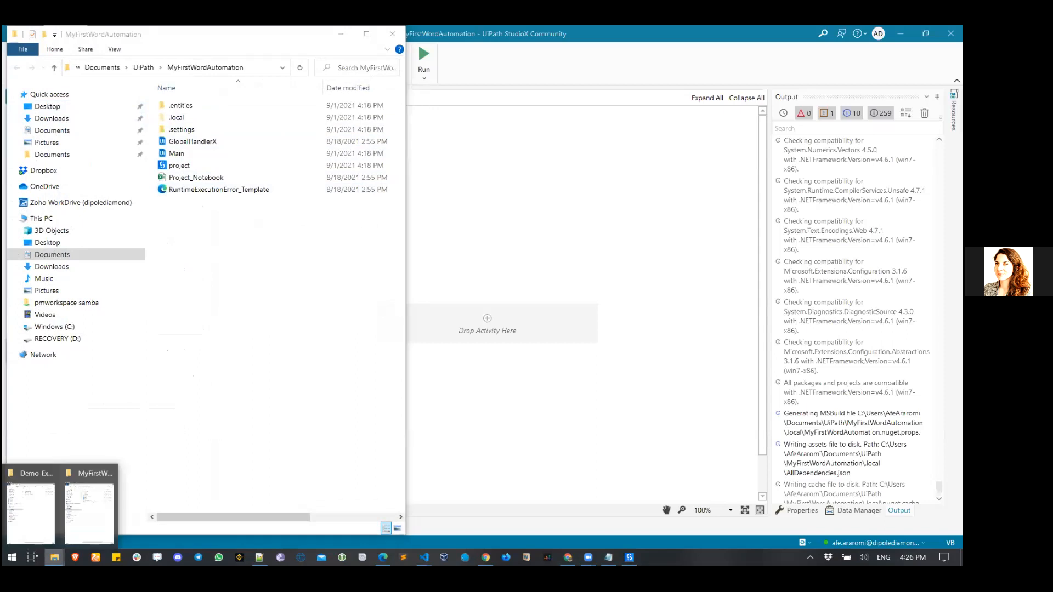
left_click(46, 531)
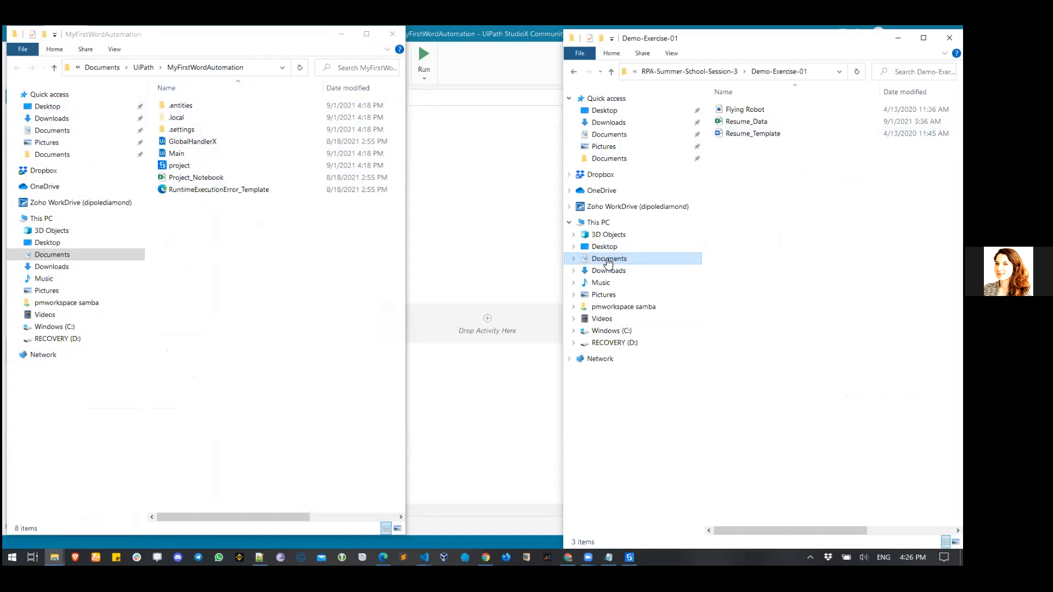
right_click(231, 237)
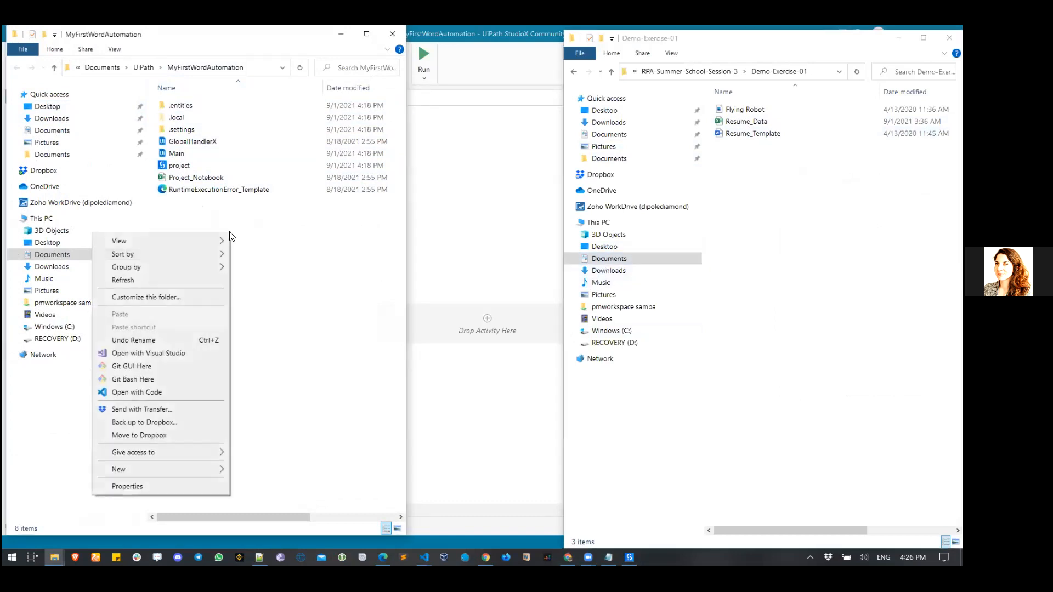
mouse_move(205, 469)
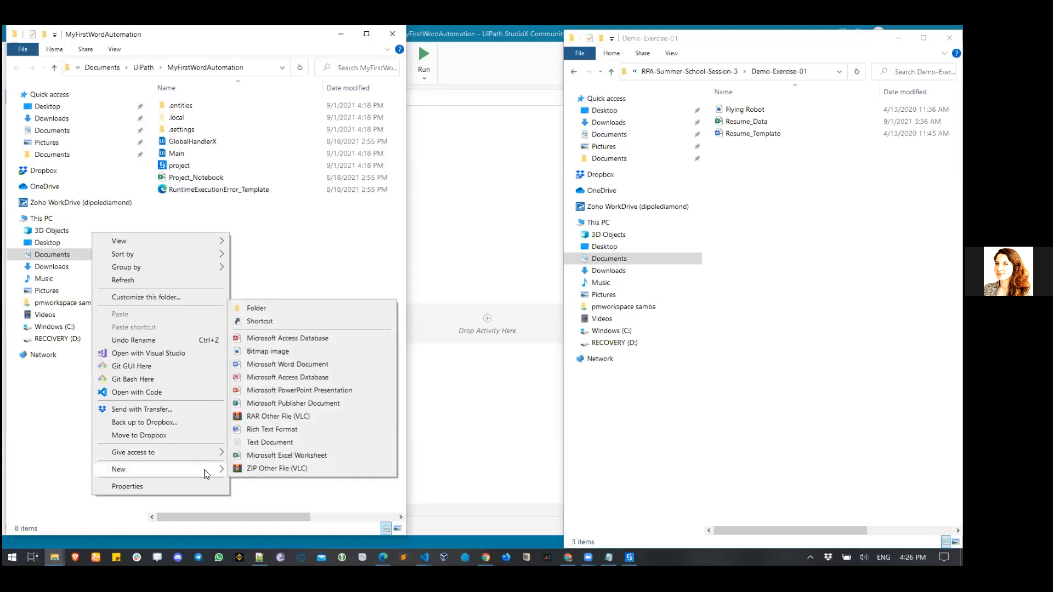
left_click(264, 310)
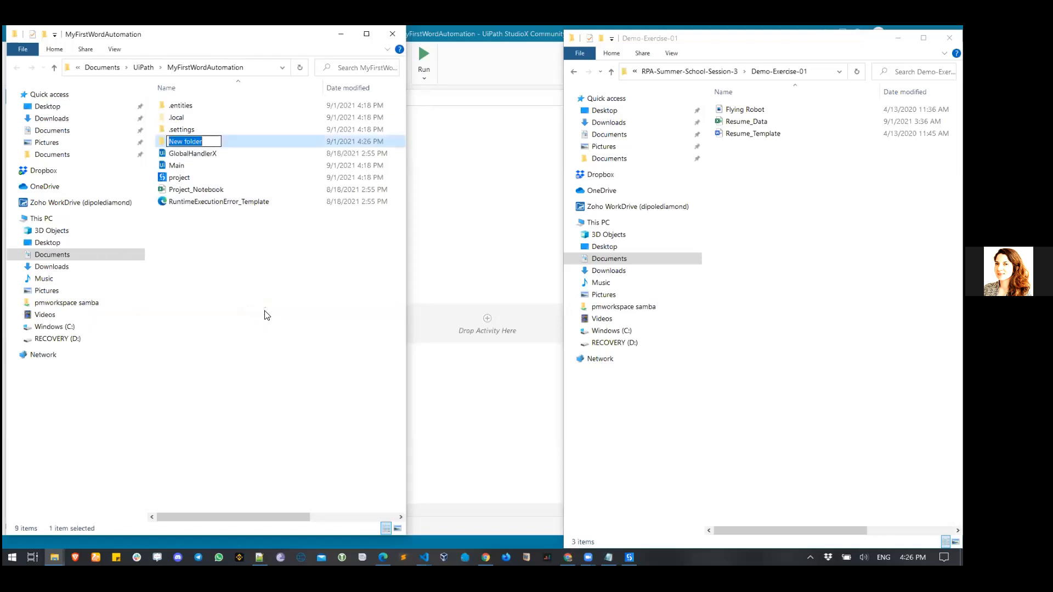
type("Data")
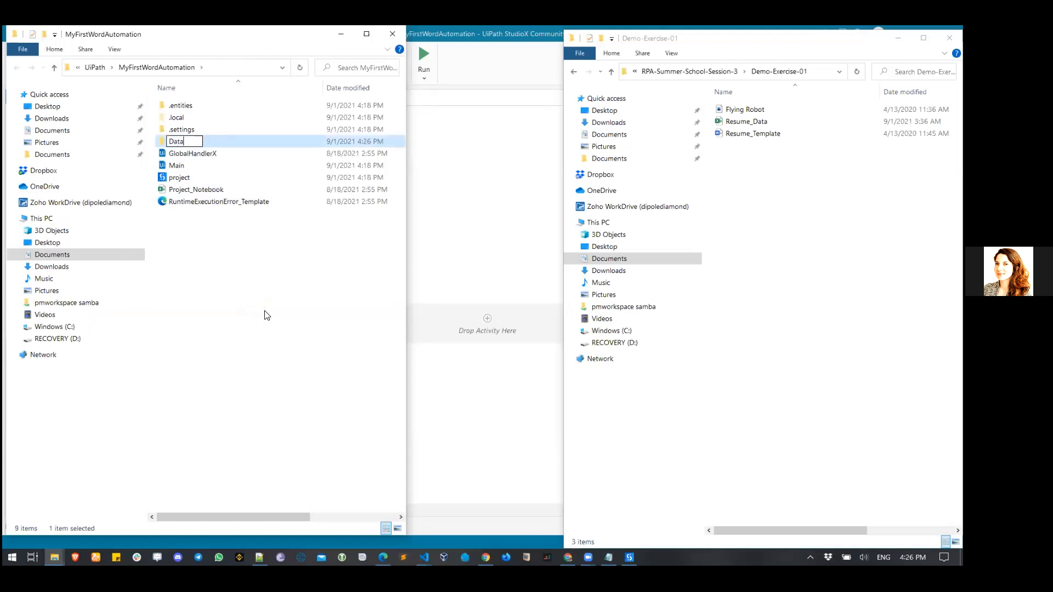
key("Return")
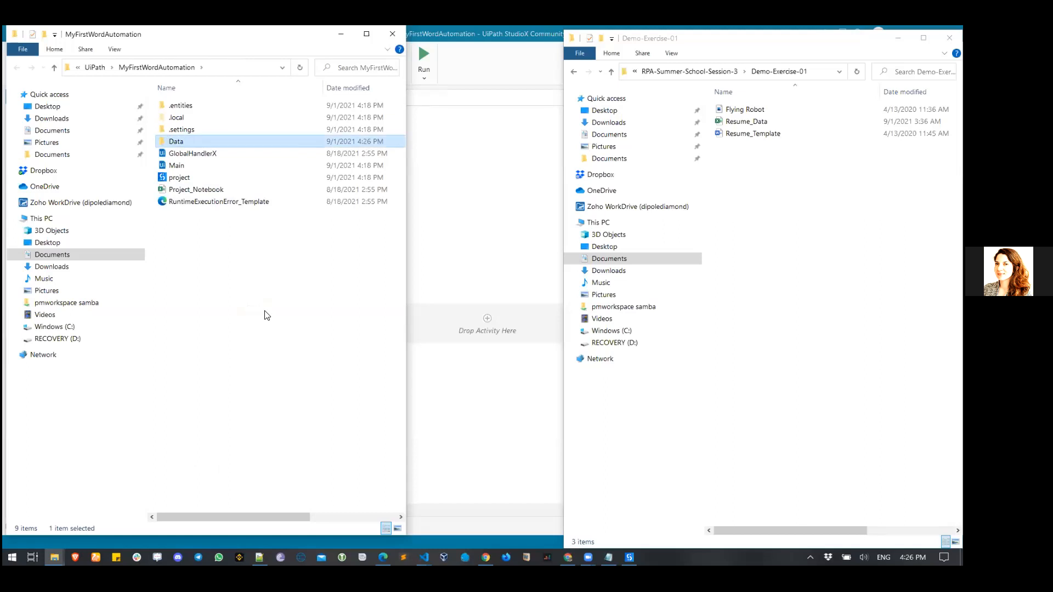
double_click(191, 144)
- Copy Flying Robot, Resume_Data and Resume_Template from Demo-Exercise-01 into Data, then close Data's window
left_click(765, 196)
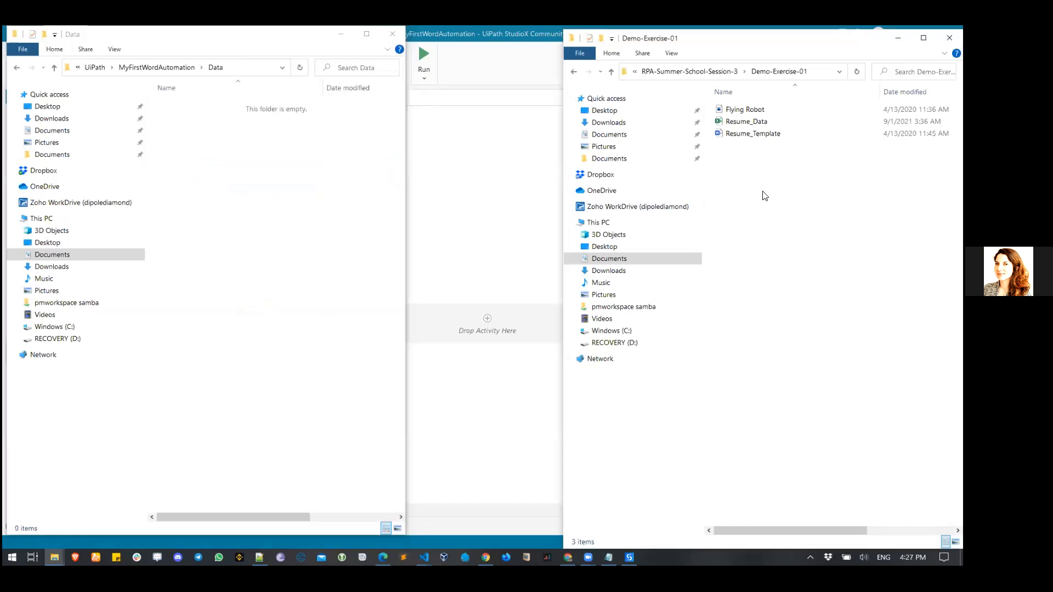
key("ctrl+a")
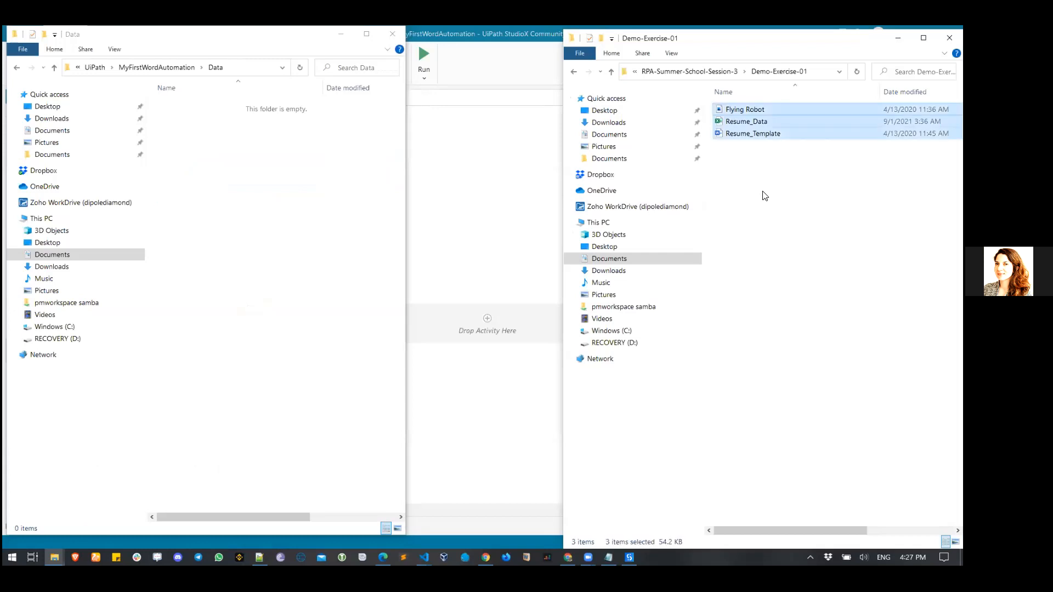
right_click(762, 119)
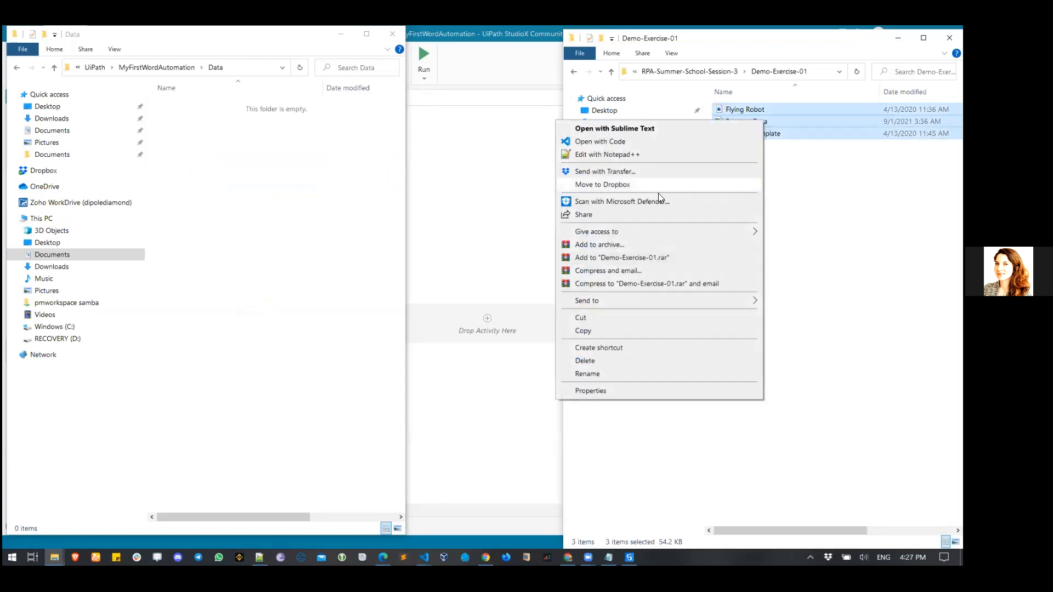
left_click(631, 332)
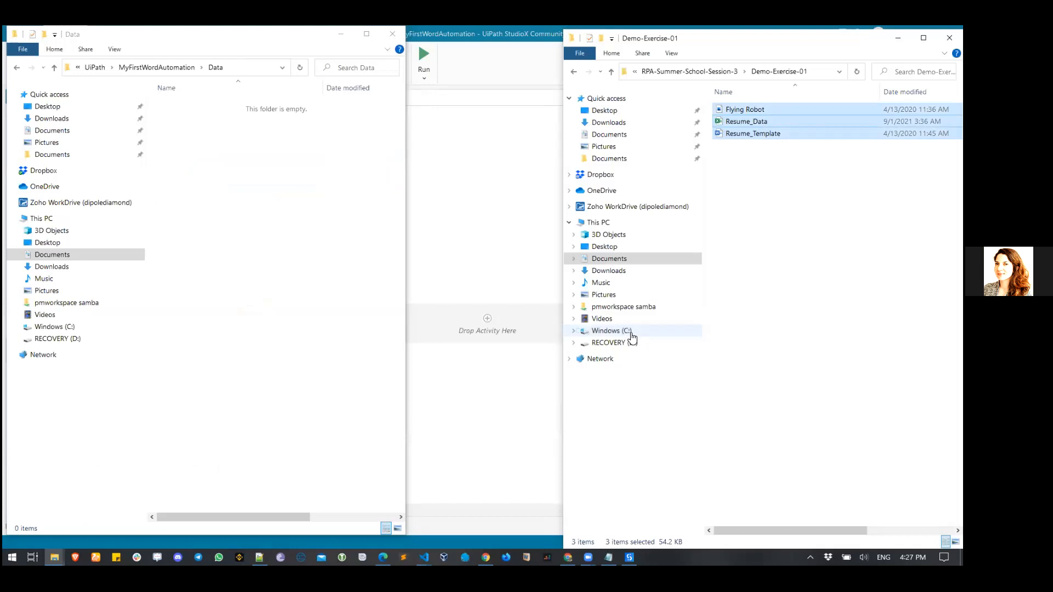
left_click(258, 176)
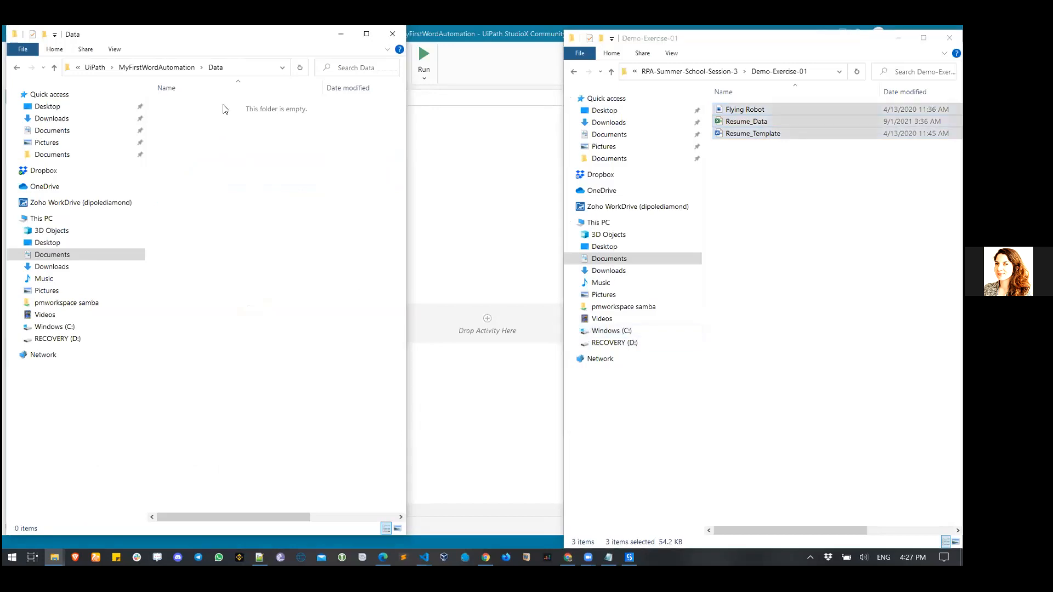
right_click(231, 149)
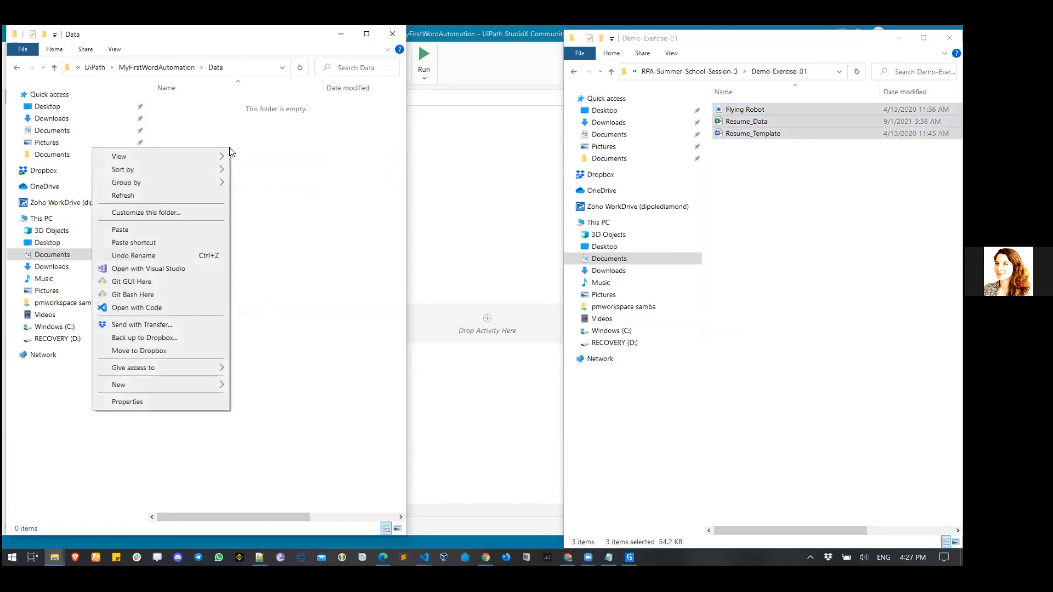
left_click(184, 231)
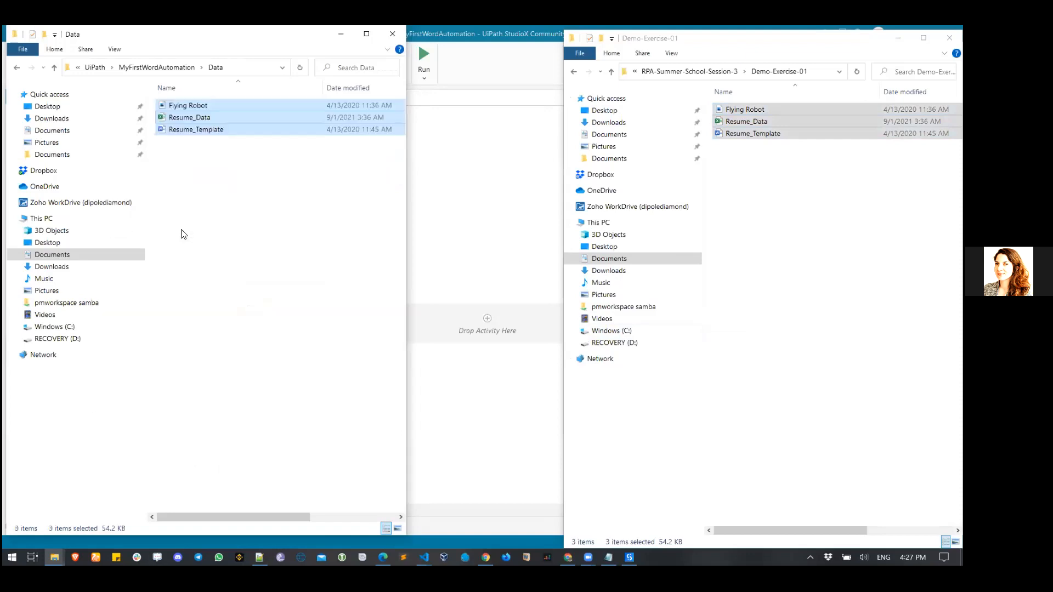
left_click(277, 237)
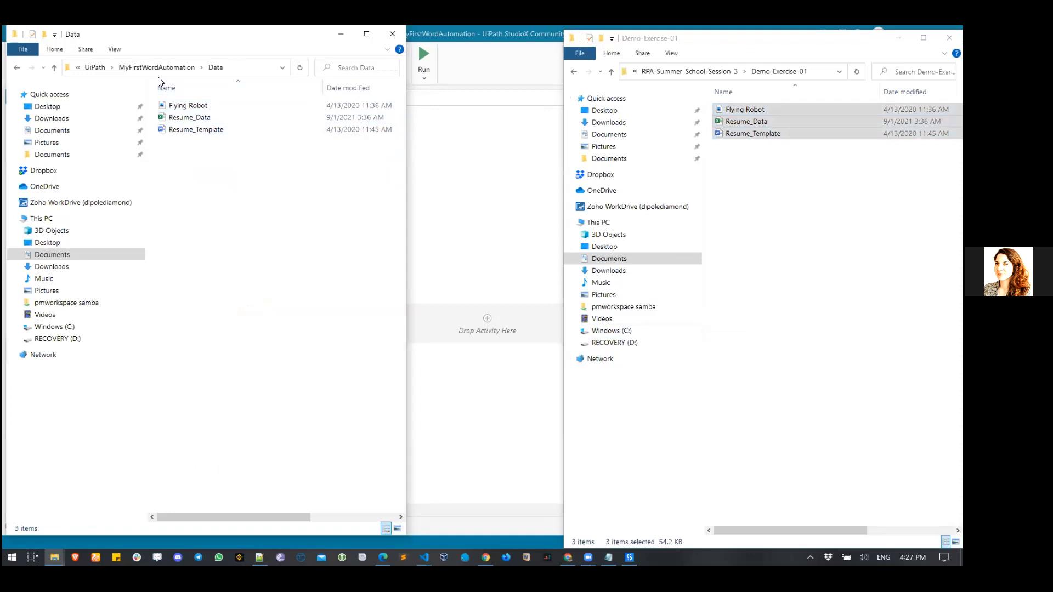
left_click(392, 34)
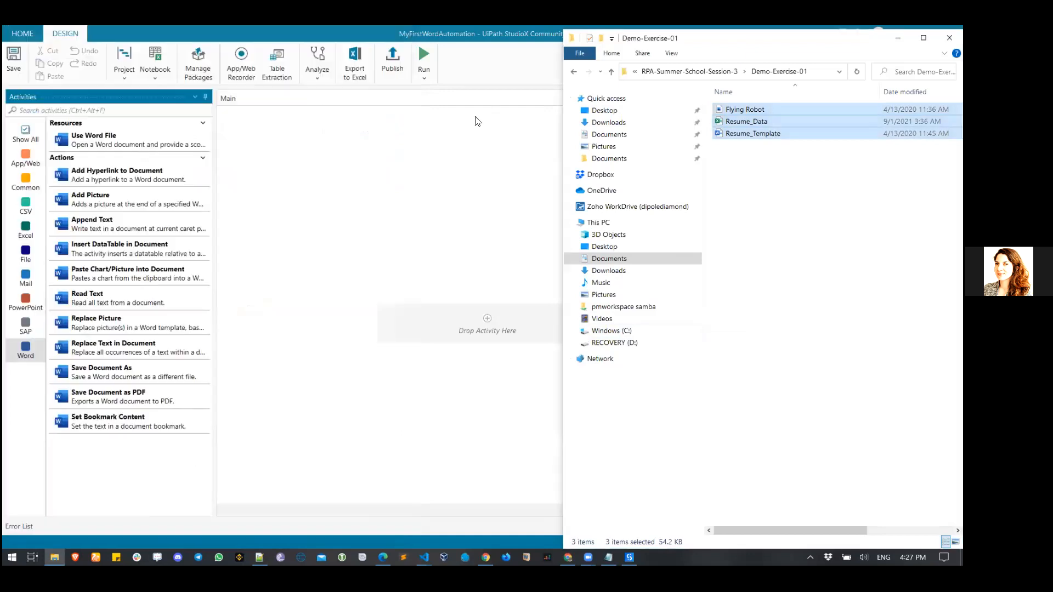
- Back in StudioX, reopen the MyFirstWordAutomation folder via Project > Open Project Folder
left_click(449, 187)
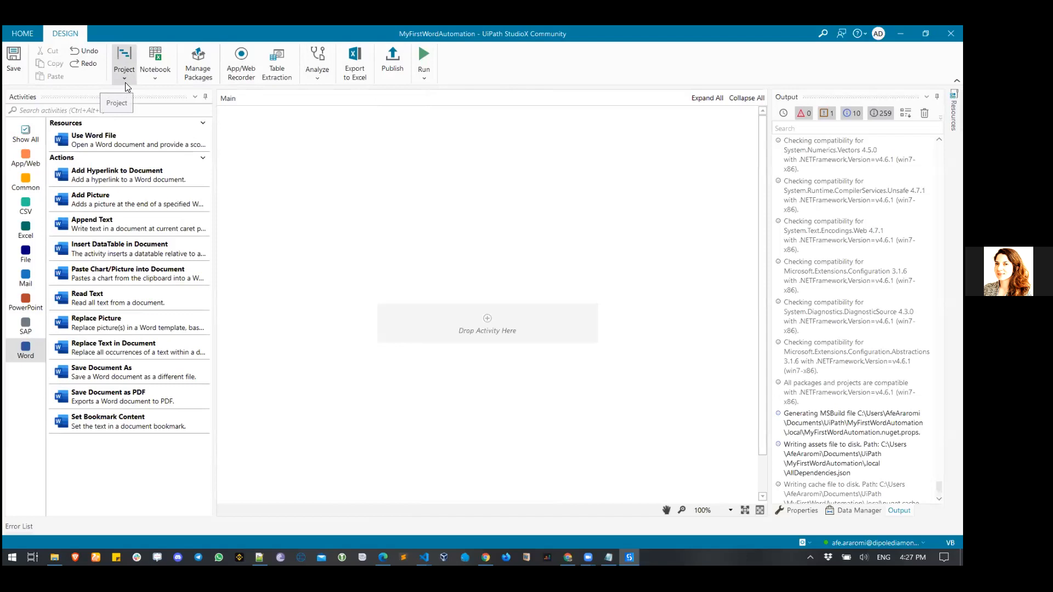
left_click(125, 82)
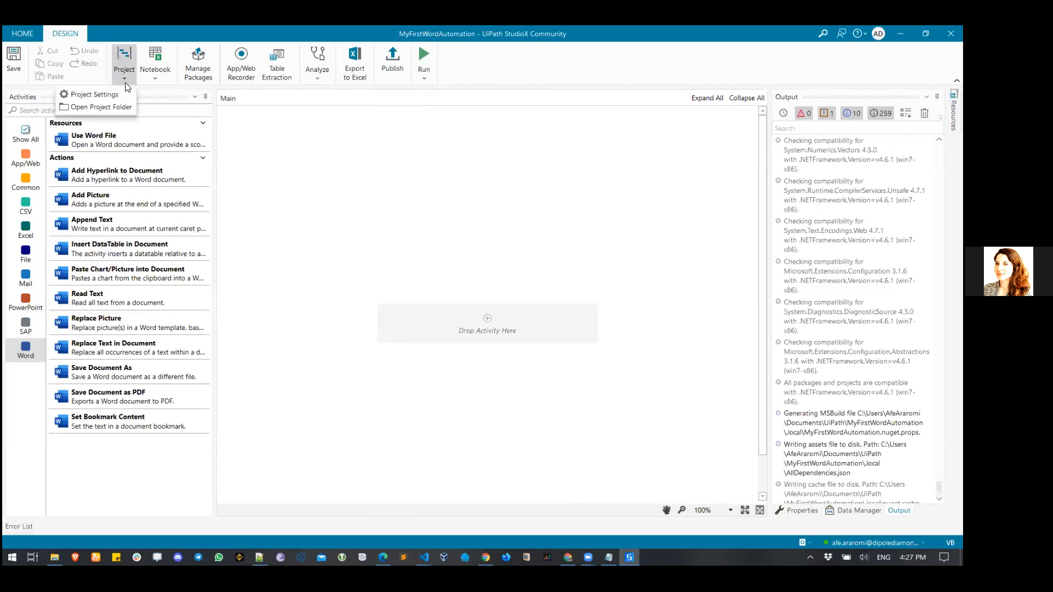
left_click(105, 105)
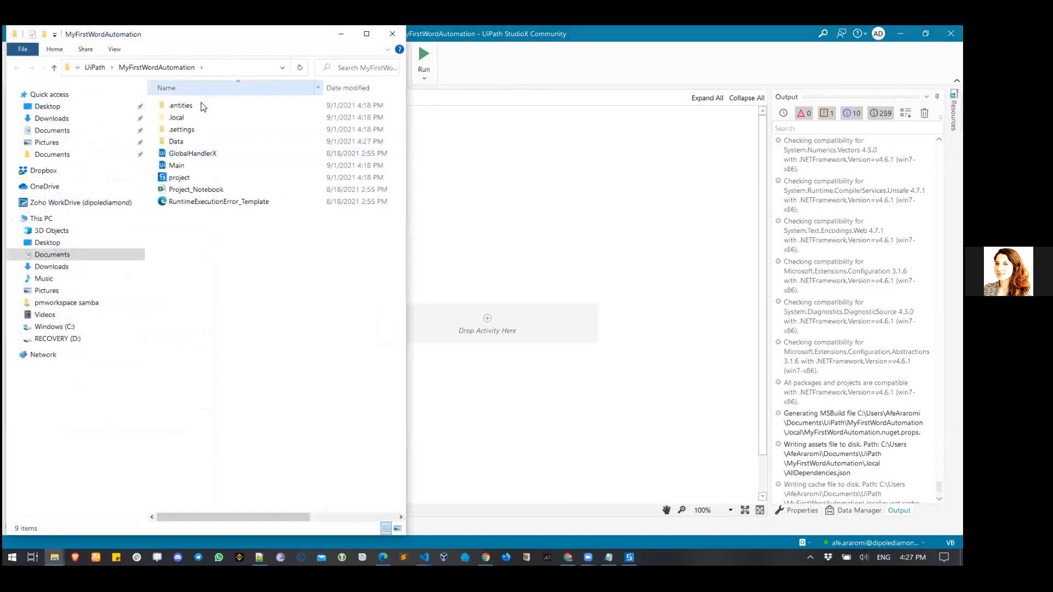
- Open the Data folder and bring Demo-Exercise-01 forward beside it
double_click(177, 144)
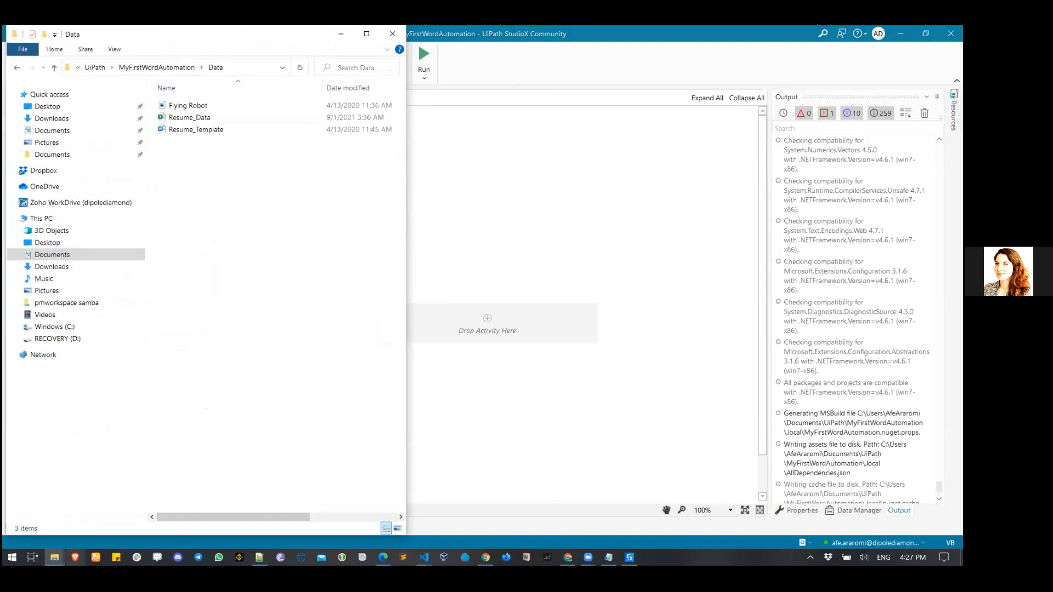
left_click(86, 522)
mouse_move(55, 557)
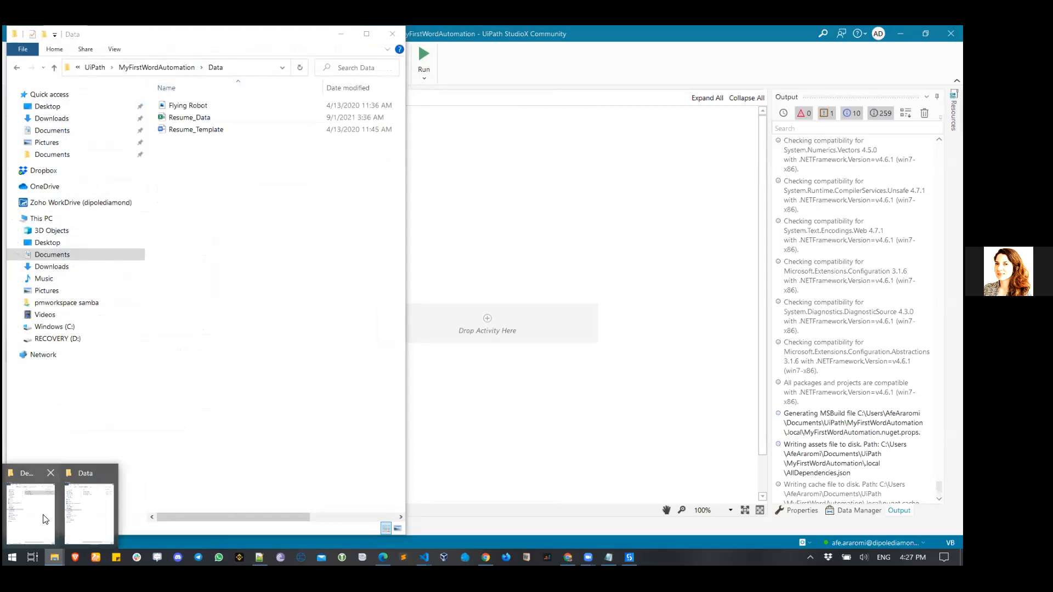
left_click(47, 520)
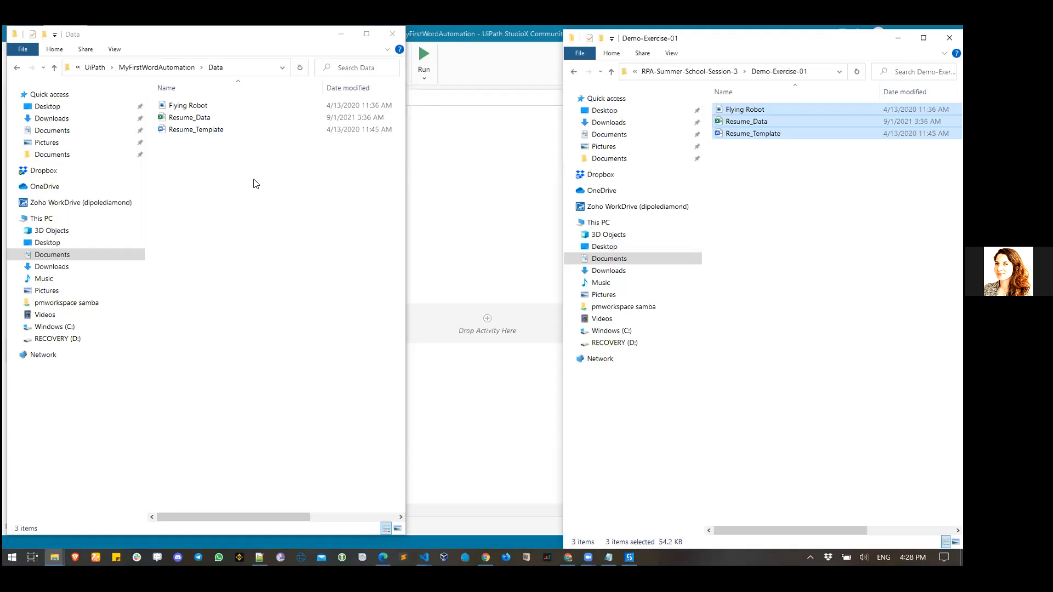
- Preview the Flying Robot image, close it, and open Resume_Template in Word
left_click(801, 262)
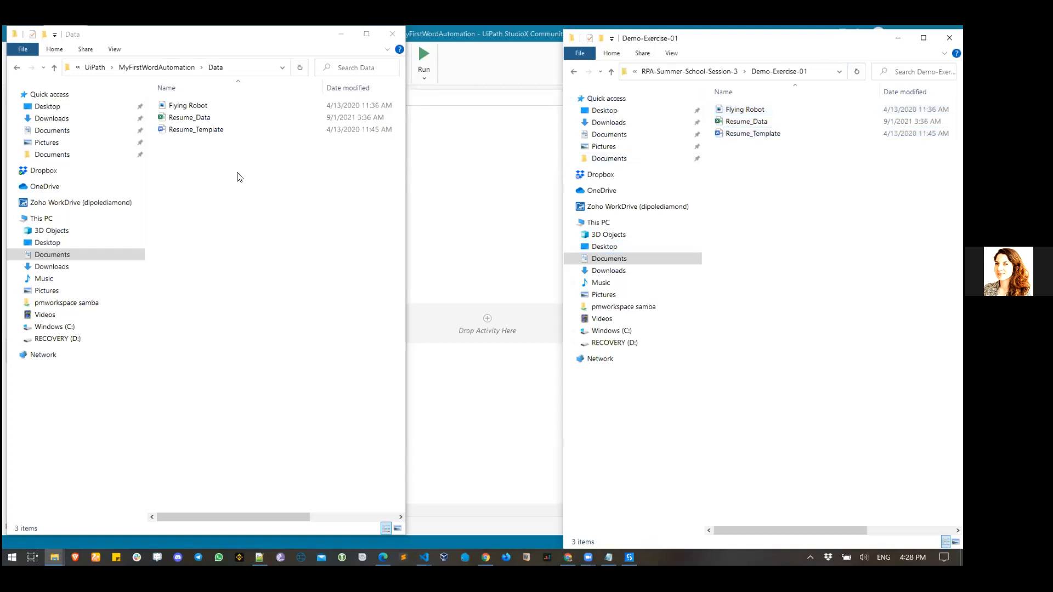
double_click(735, 110)
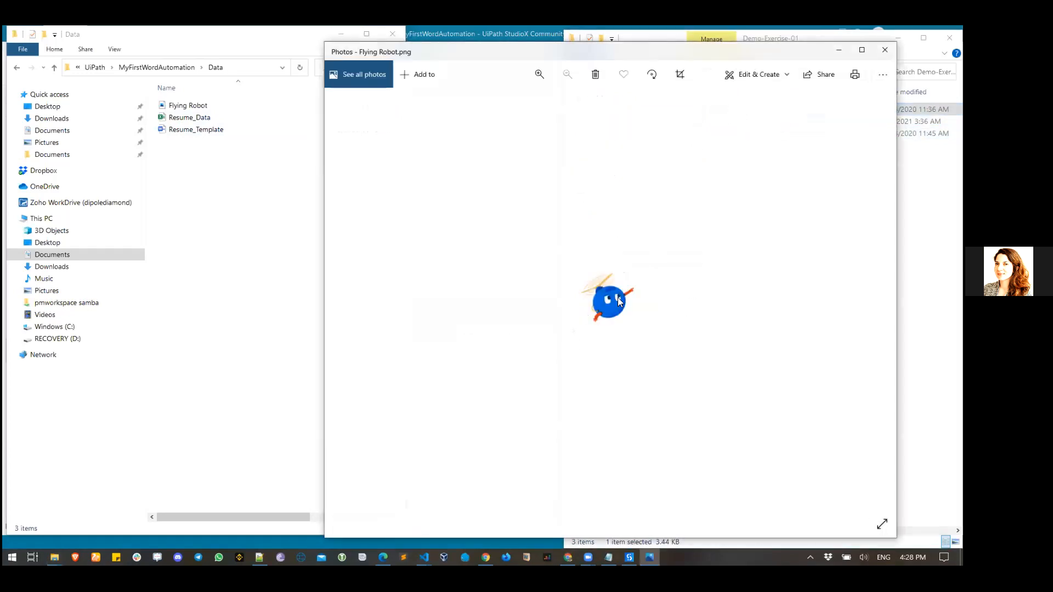
left_click(885, 49)
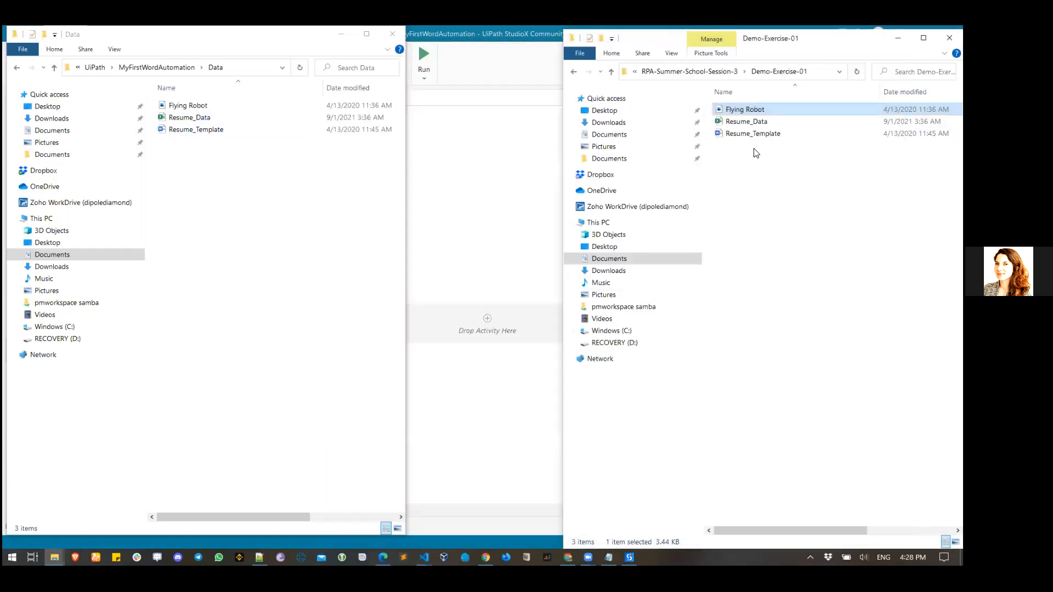
double_click(756, 134)
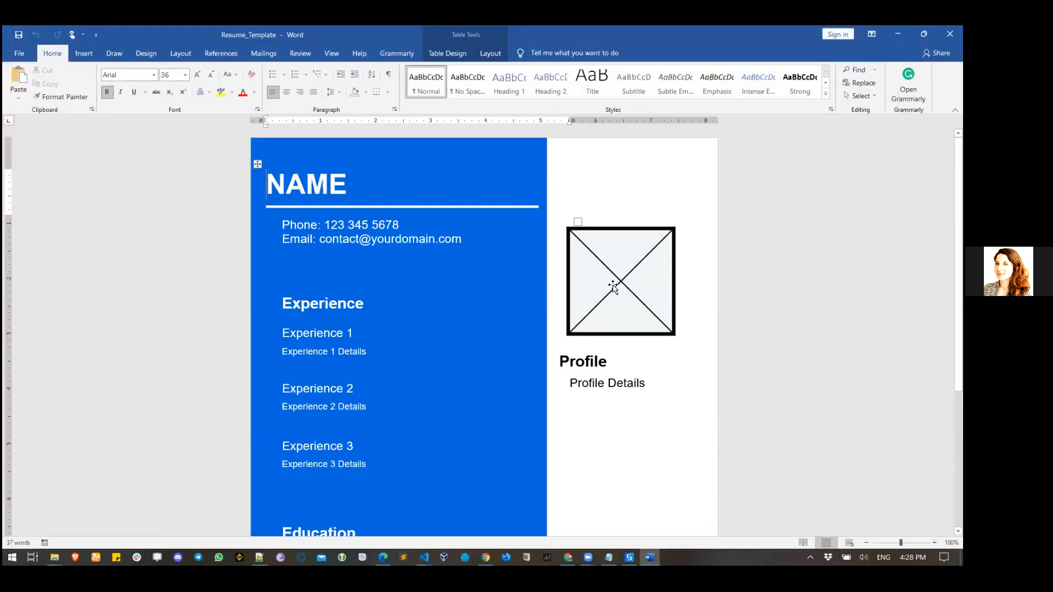
- Inspect the picture, Profile and NAME placeholders, scrolling down to Education and back
left_click(614, 285)
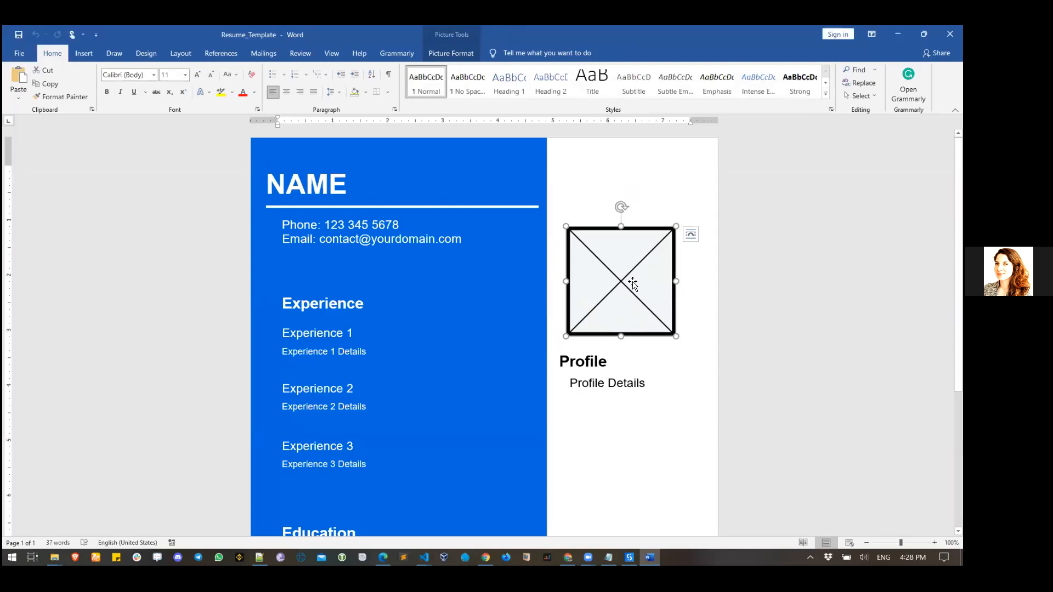
left_click(603, 387)
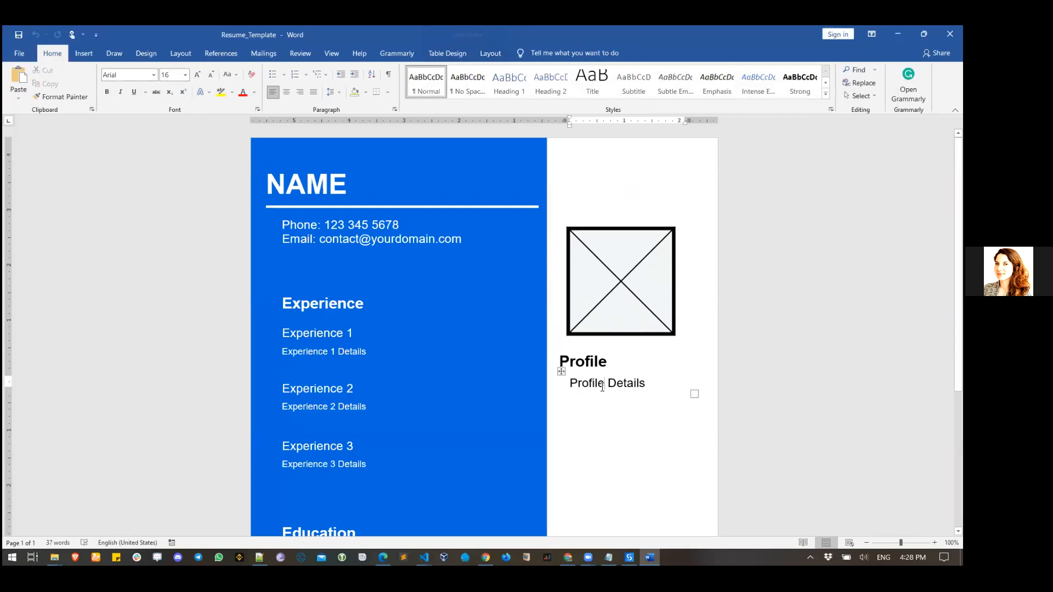
left_click_drag(647, 383, 576, 392)
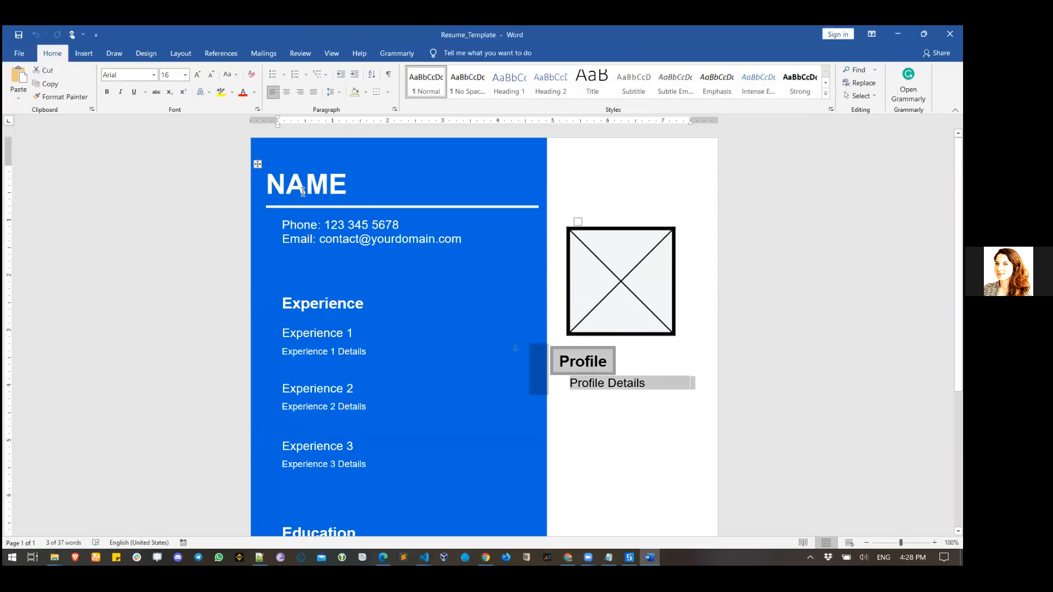
double_click(303, 192)
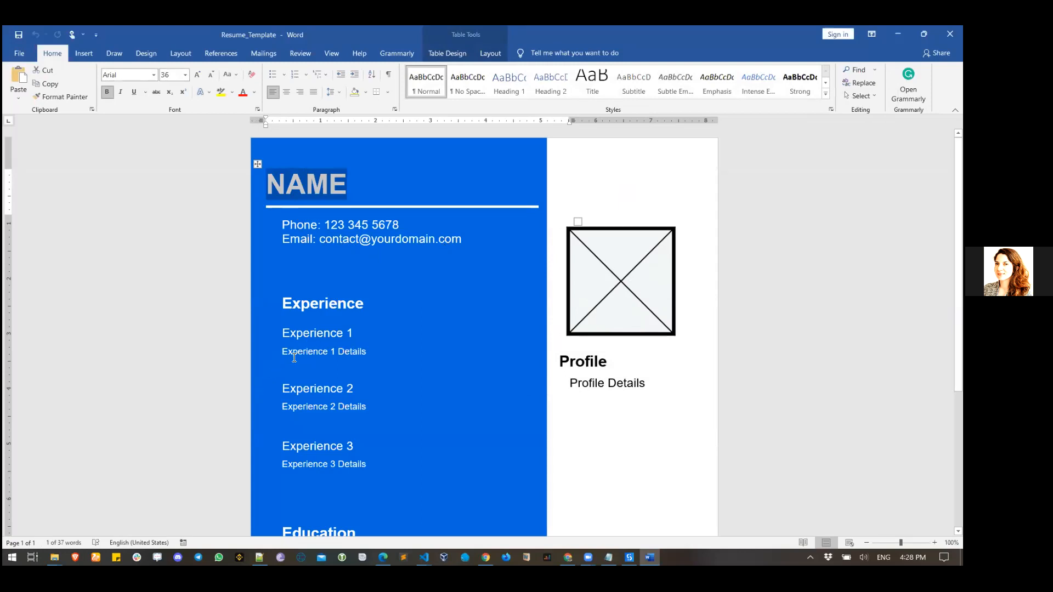
scroll(348, 366, "down", 3)
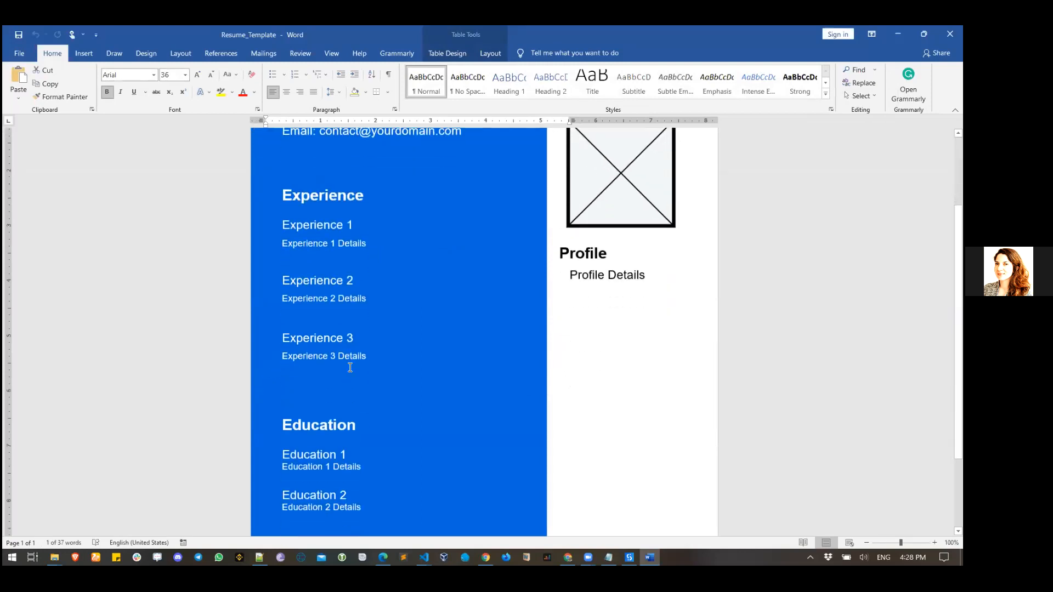
scroll(350, 367, "up", 3)
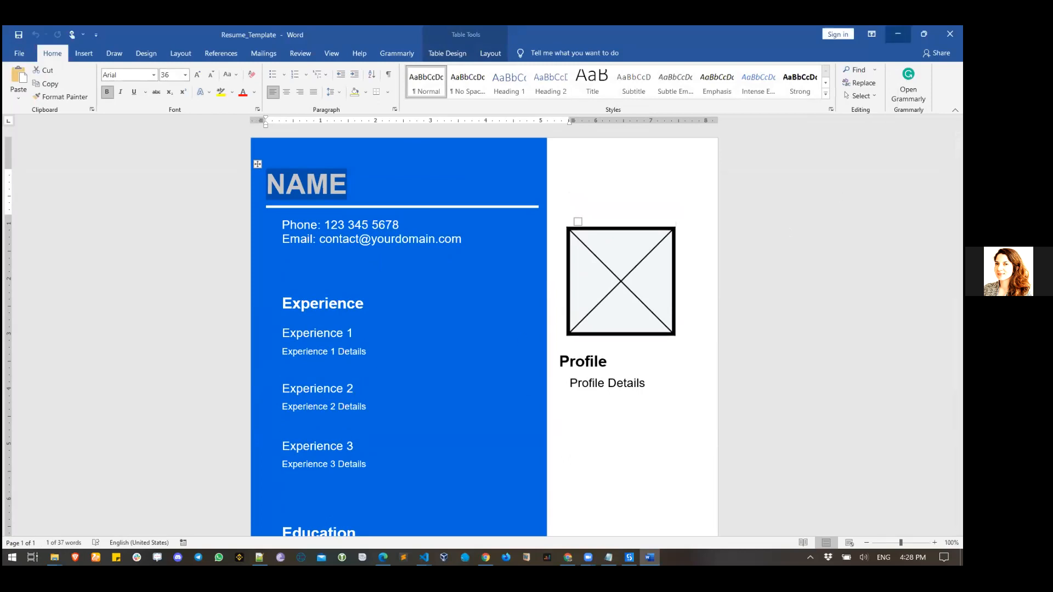
left_click(898, 34)
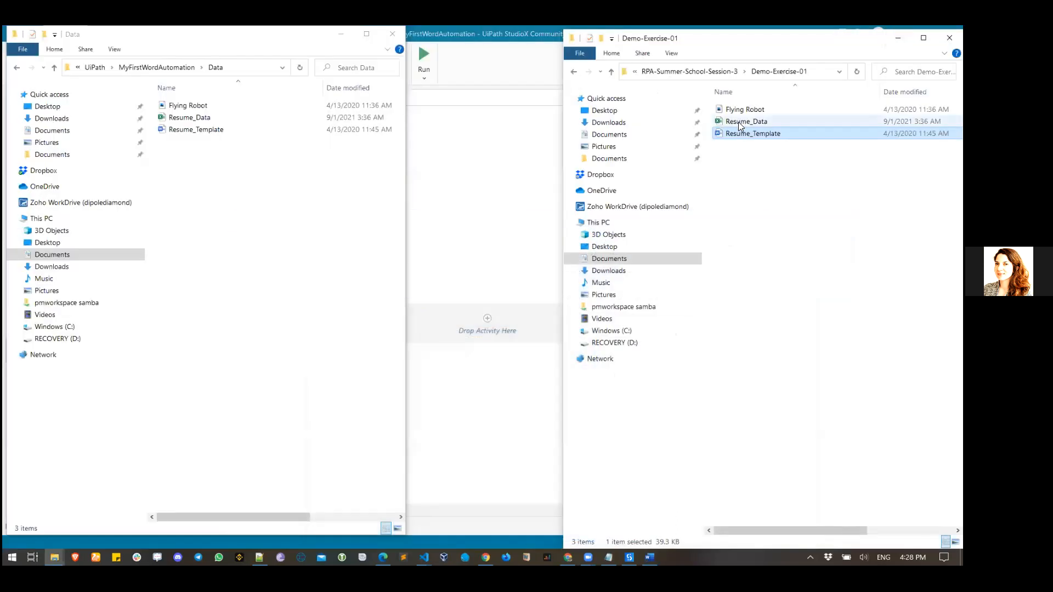
double_click(739, 123)
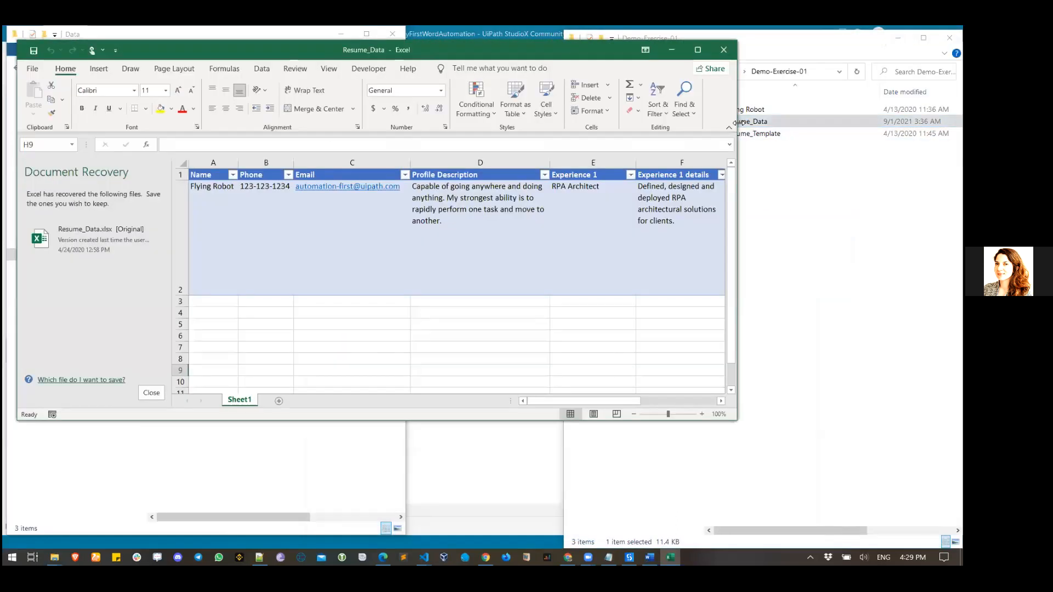
left_click(151, 393)
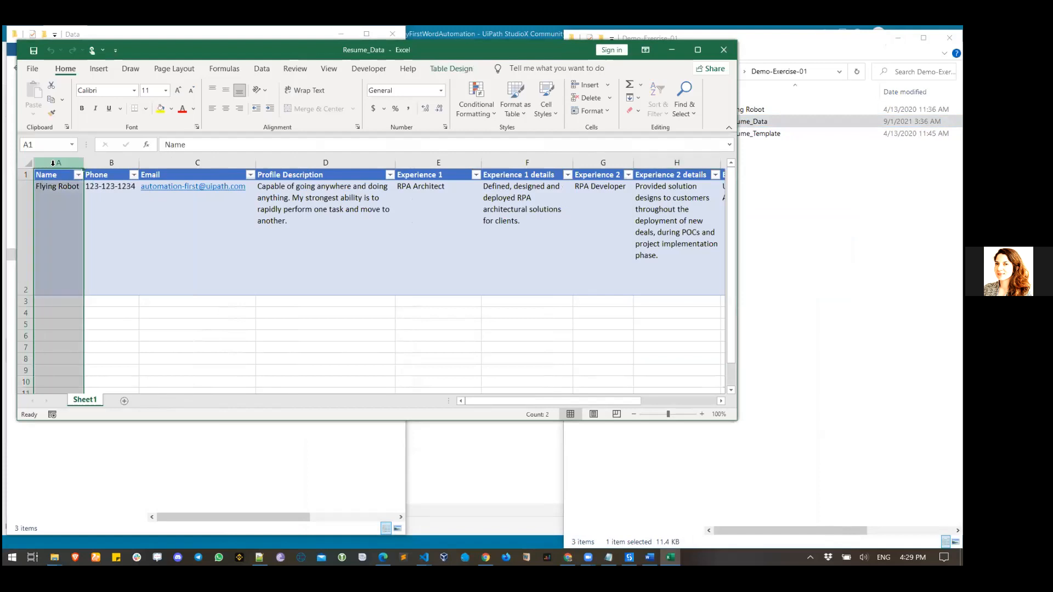
left_click(698, 50)
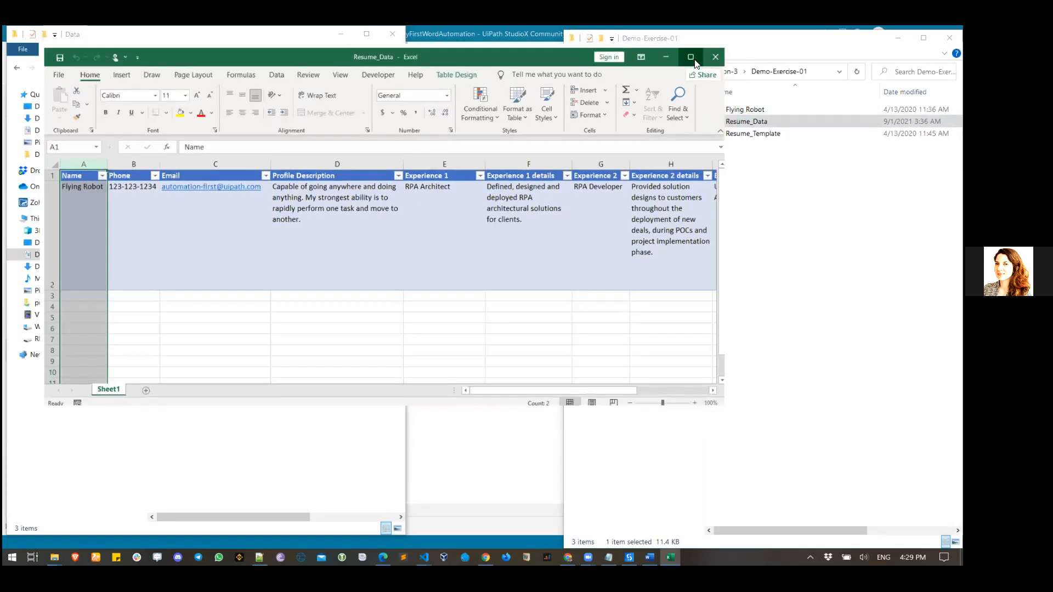
left_click(697, 55)
left_click(85, 205)
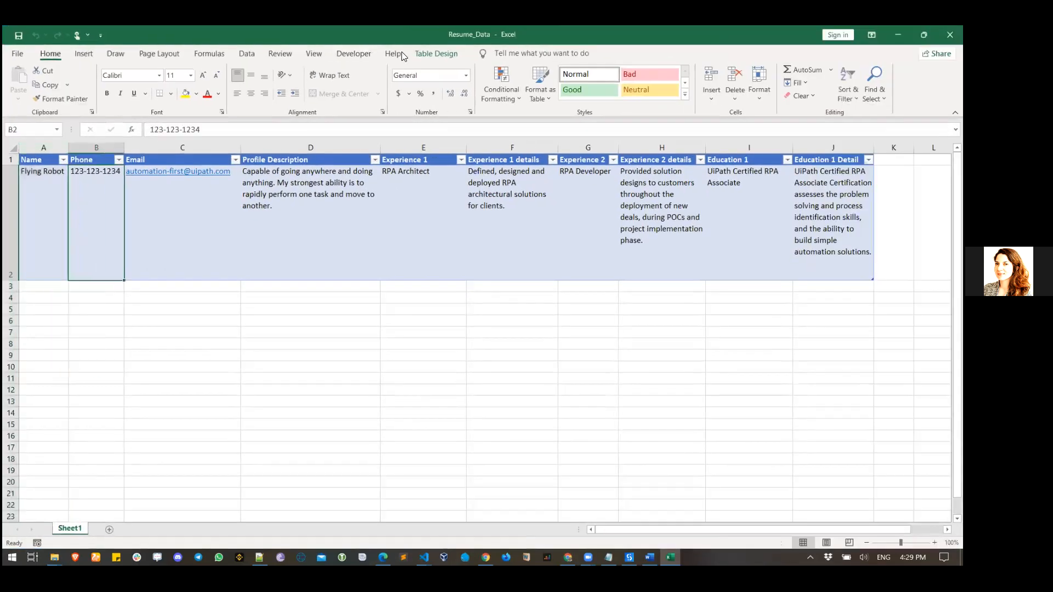
left_click(314, 54)
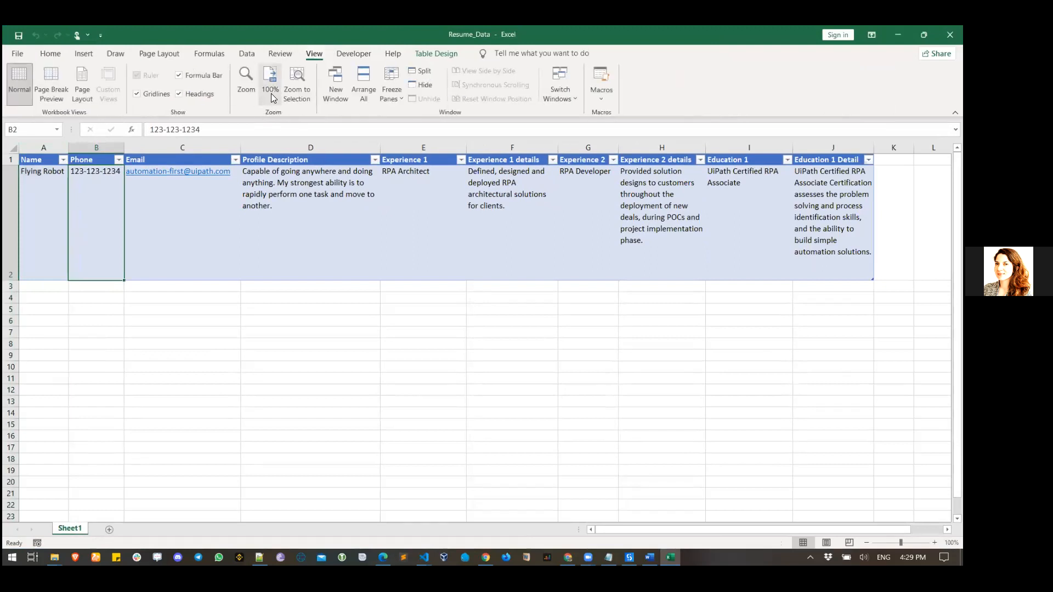
left_click(250, 91)
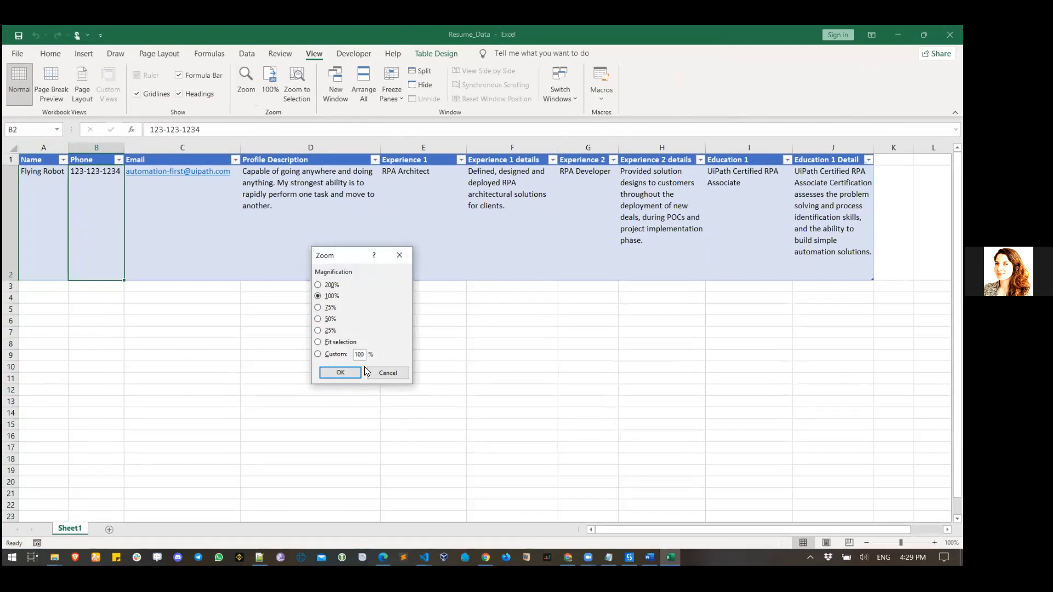
left_click(349, 375)
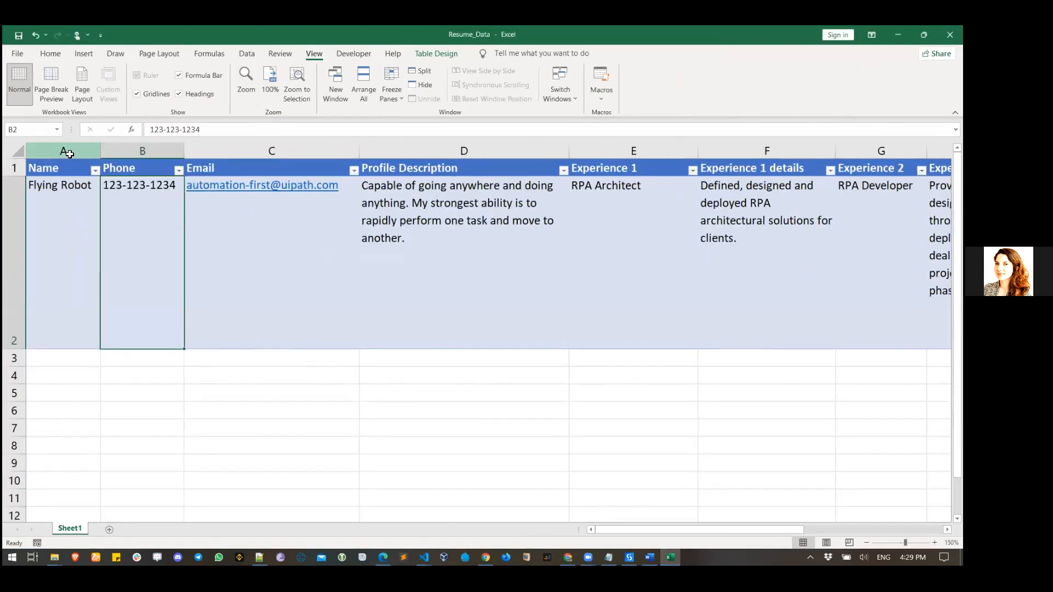
left_click(69, 153)
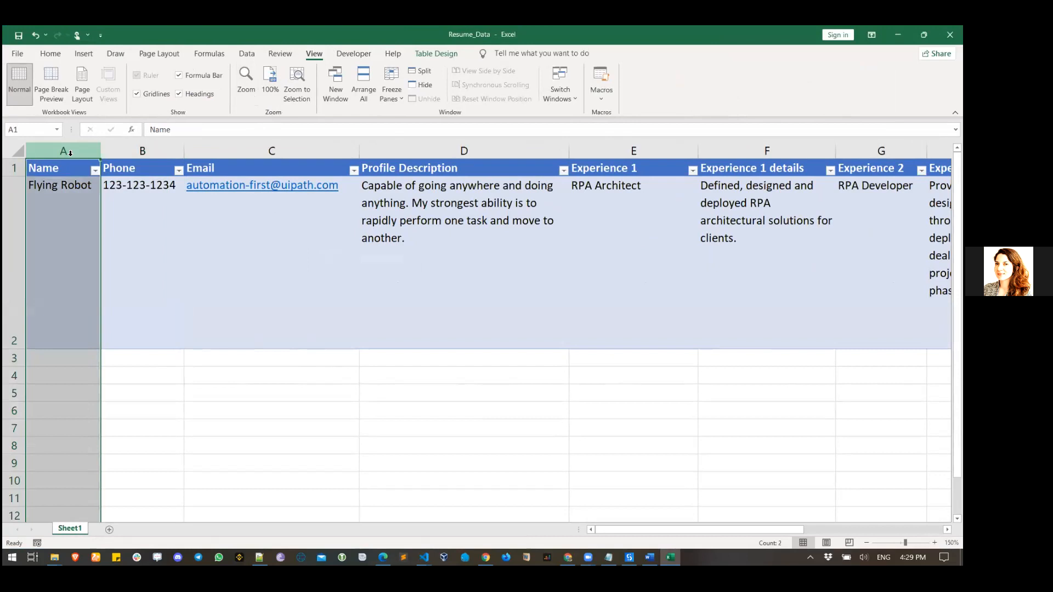
left_click(137, 151)
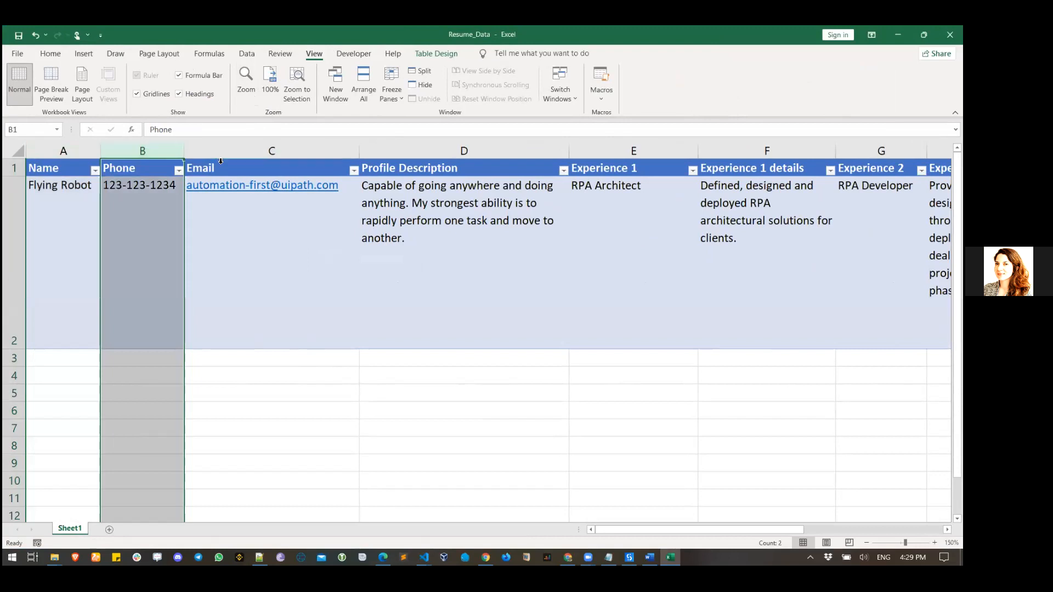
left_click(217, 151)
left_click(392, 169)
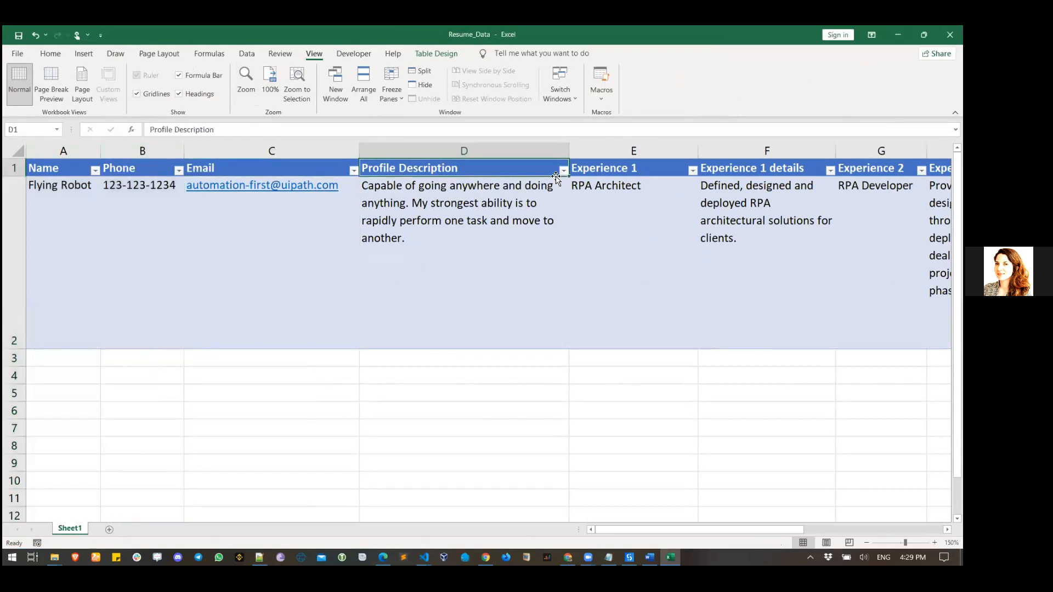
left_click(819, 526)
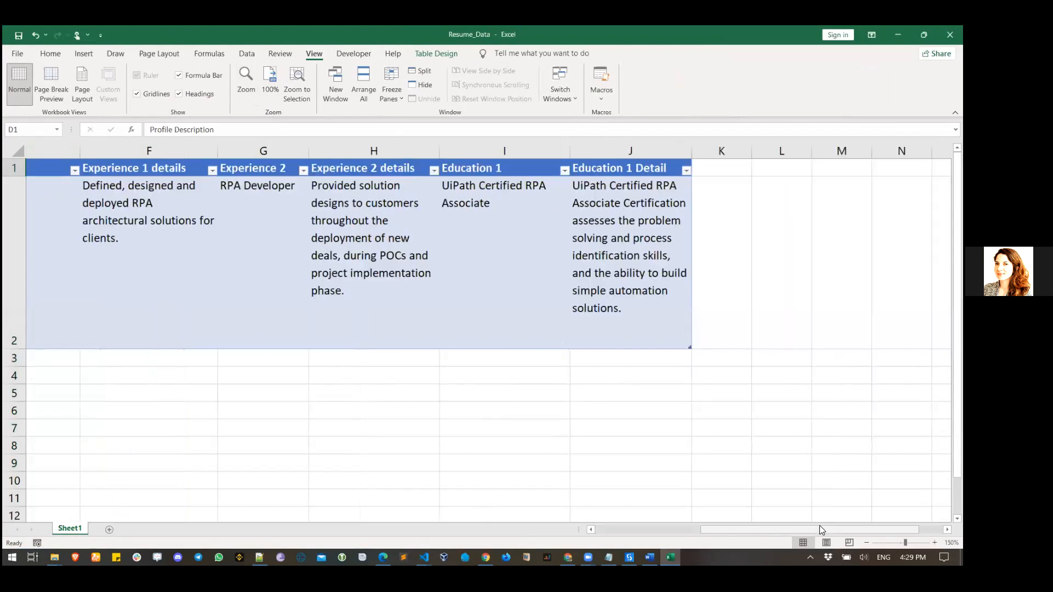
left_click(657, 528)
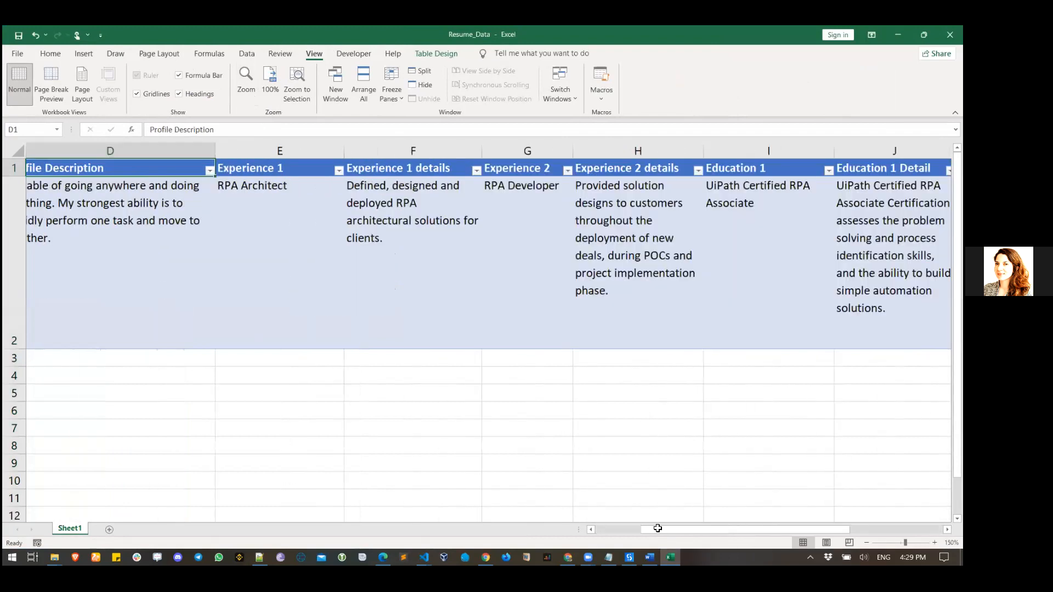
left_click(950, 35)
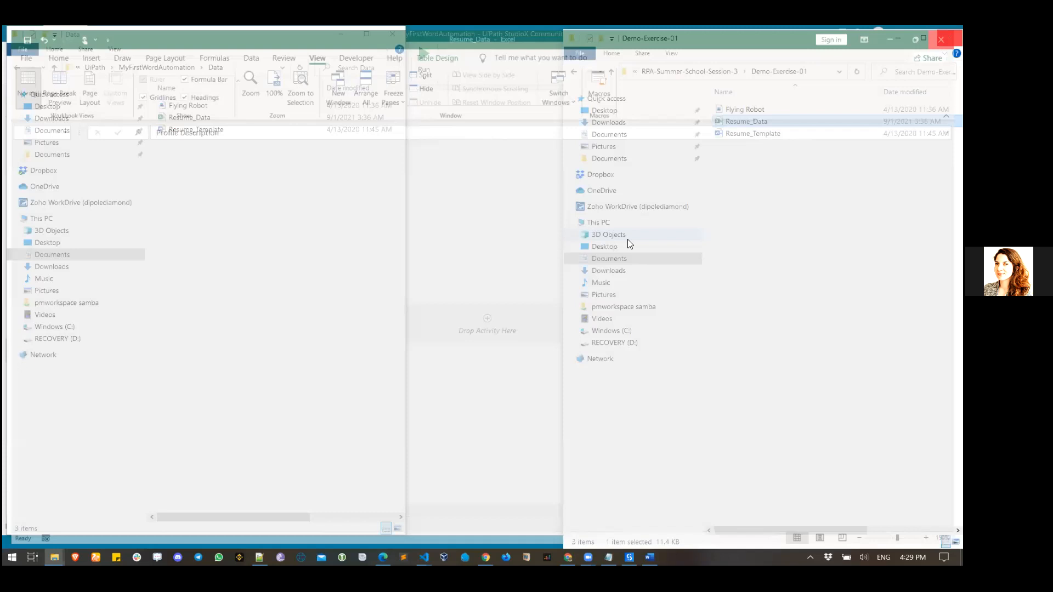
left_click(650, 557)
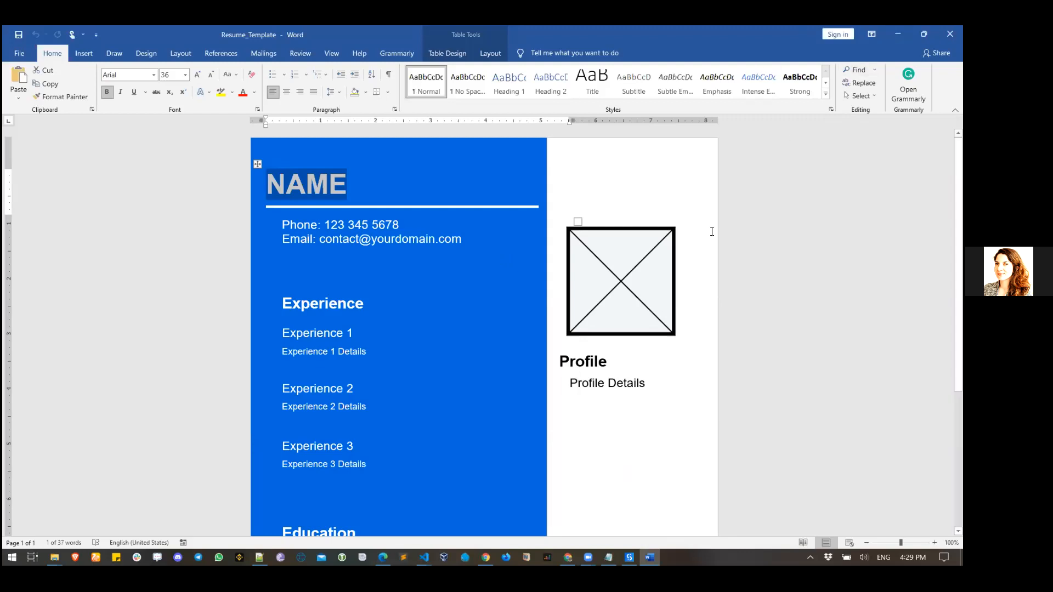
- Minimize Word, open Resume_Data in Excel and minimize it, then return to StudioX
left_click(797, 256)
left_click(899, 34)
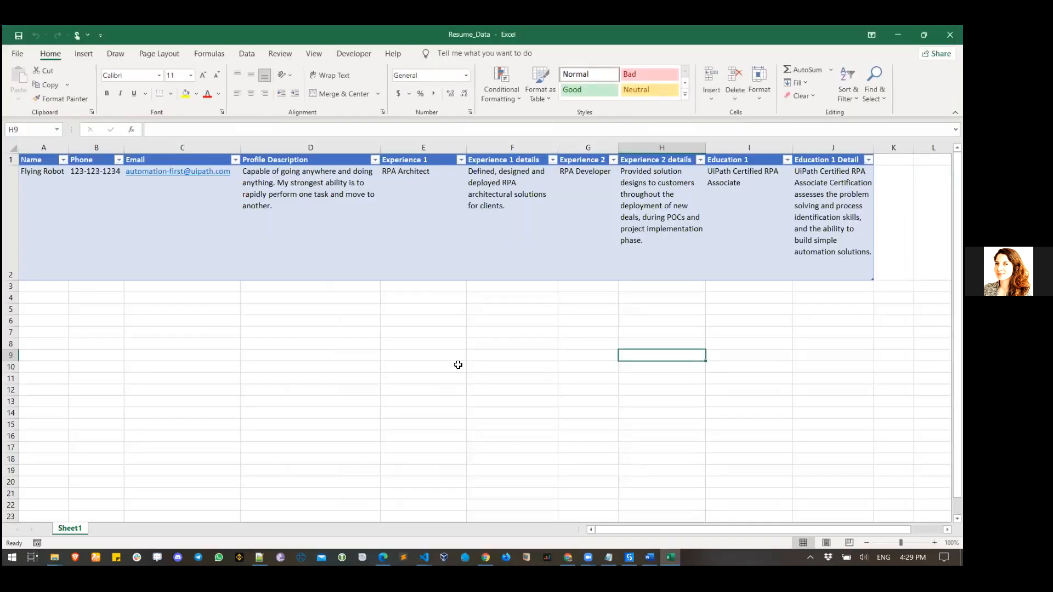
left_click(439, 366)
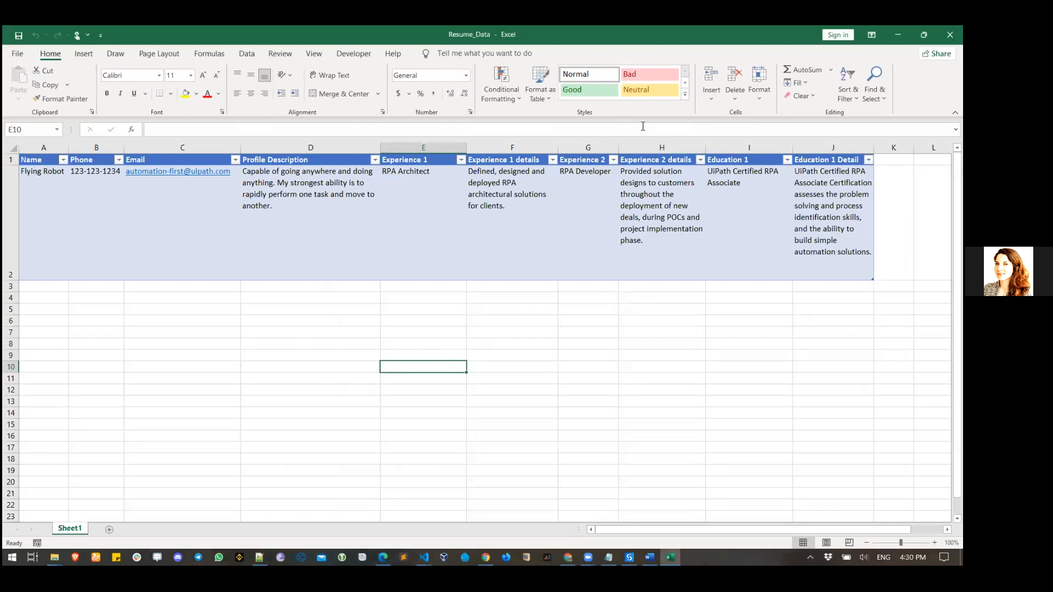
left_click(898, 34)
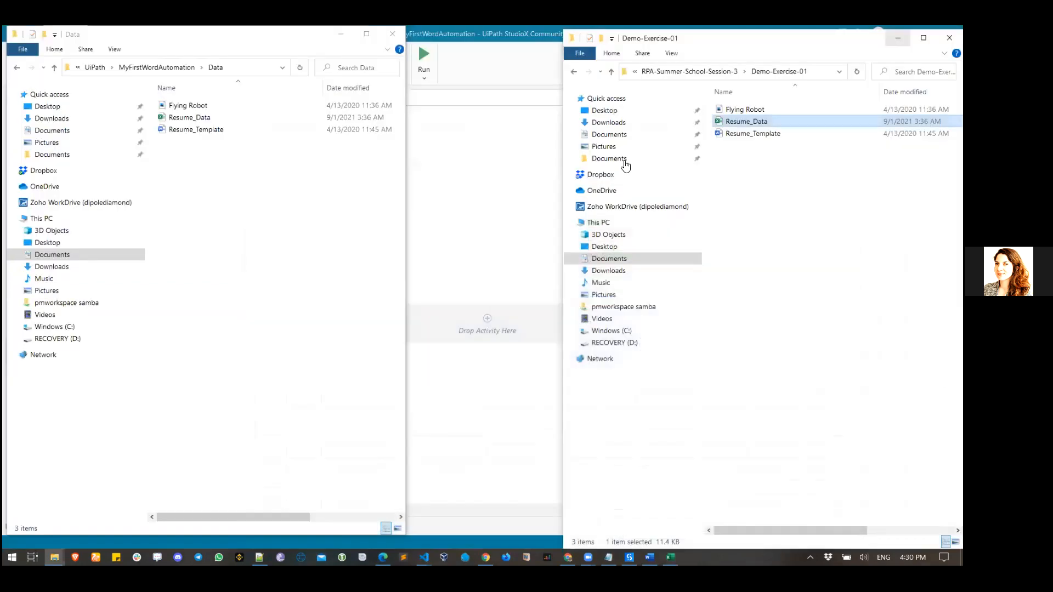
left_click(525, 201)
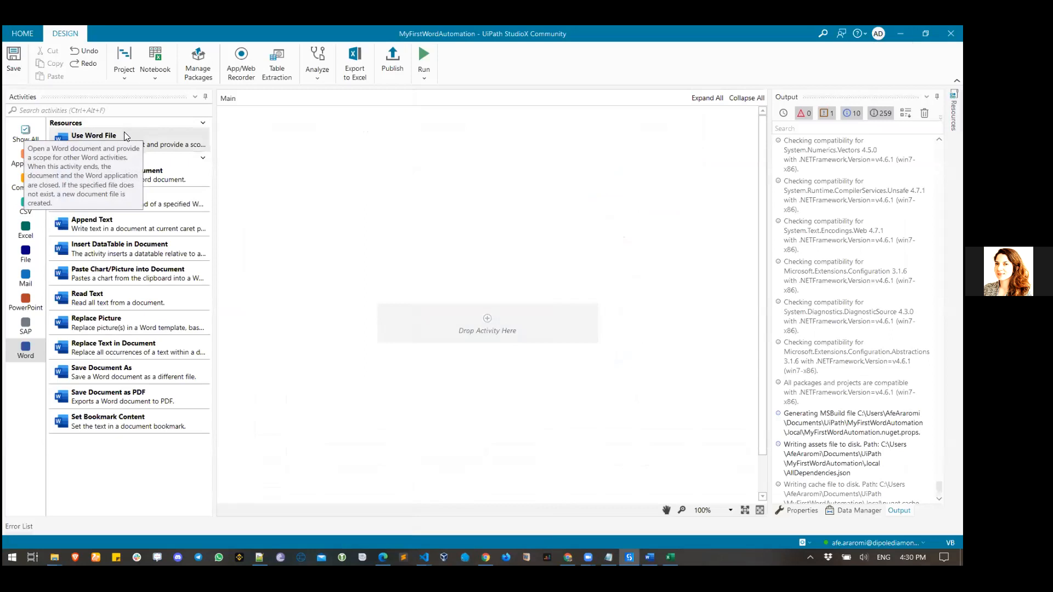
- Drop a Use Word File activity into Main with Create if not exists unticked, then show its properties
left_click_drag(124, 133, 487, 326)
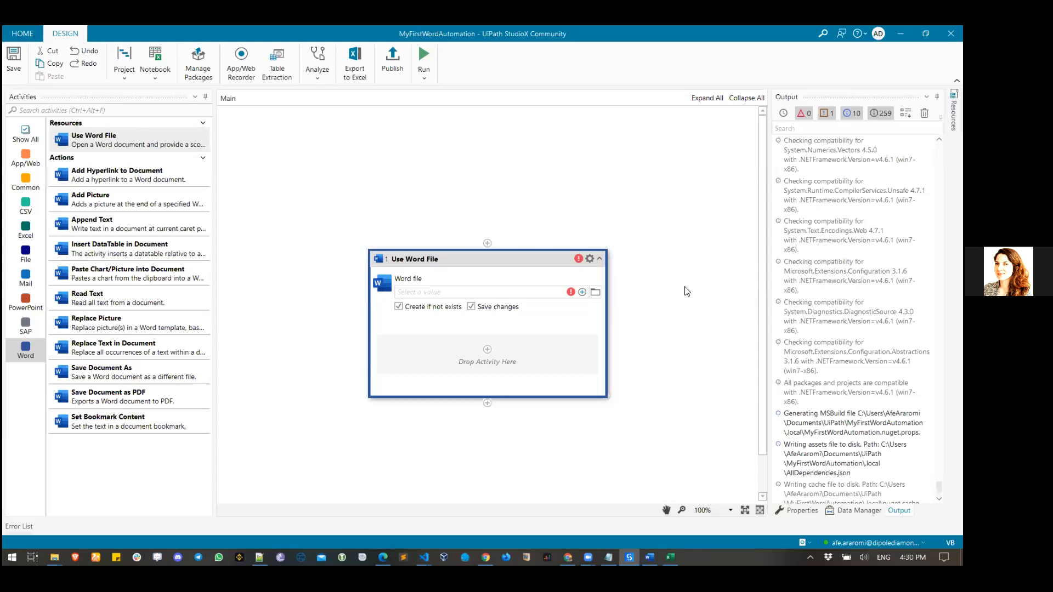
left_click(414, 313)
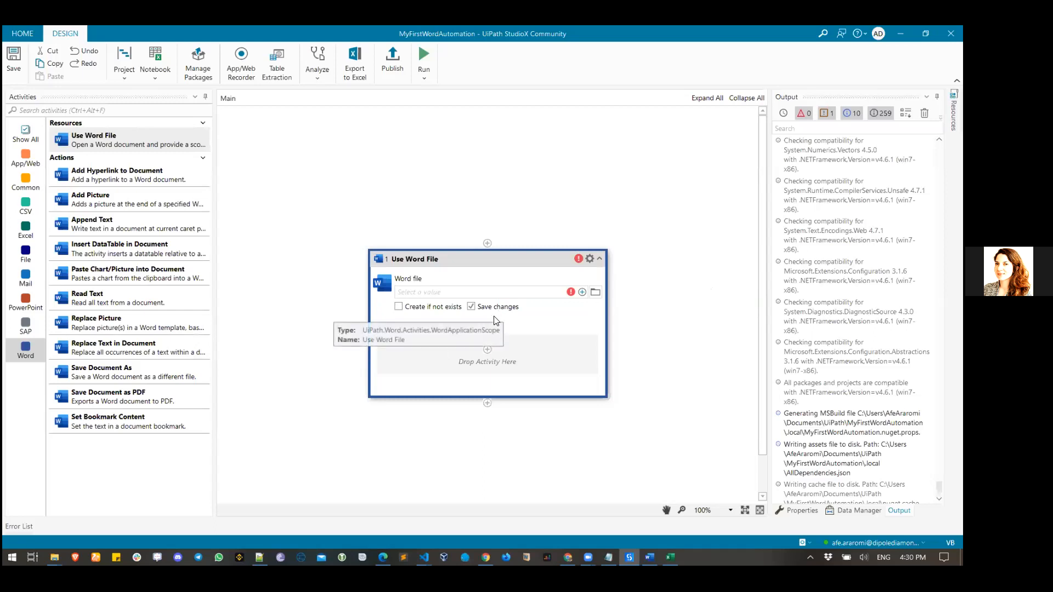
left_click(798, 511)
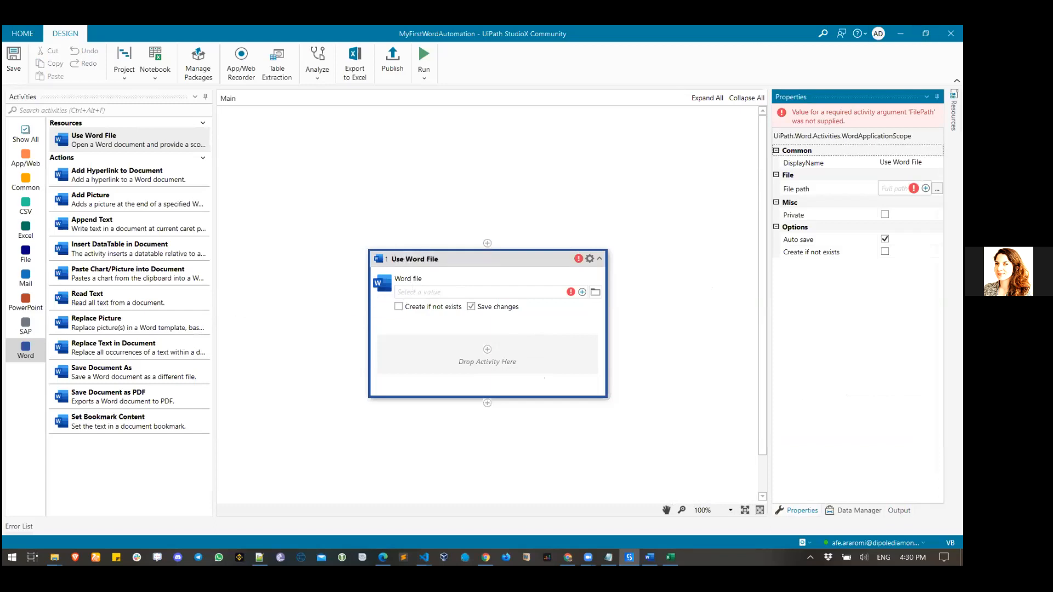
key("alt+Tab")
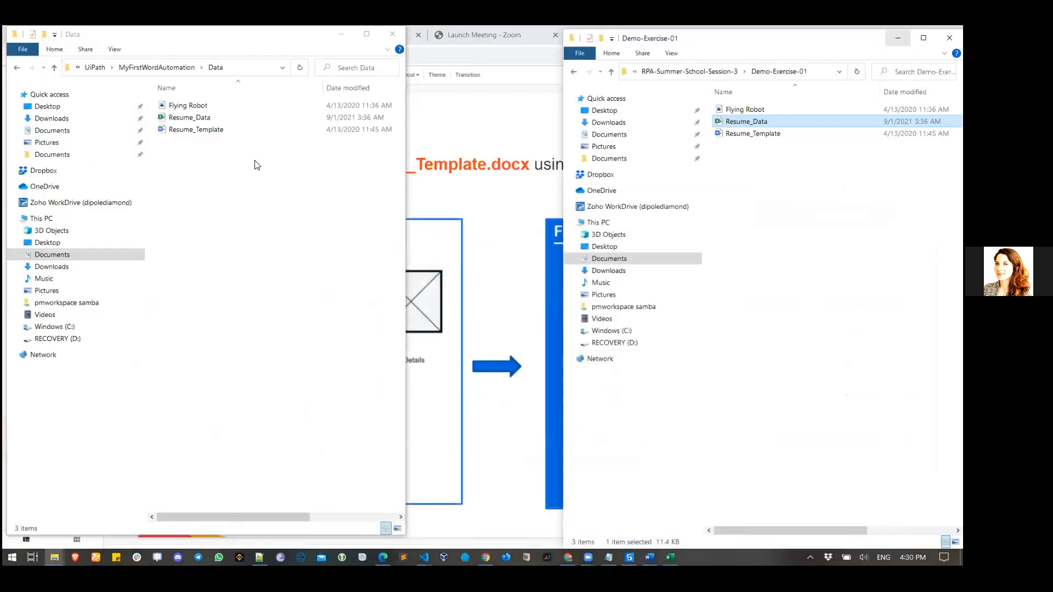
- Go up to the MyFirstWordAutomation folder in Explorer, then return to the StudioX workflow
left_click(156, 67)
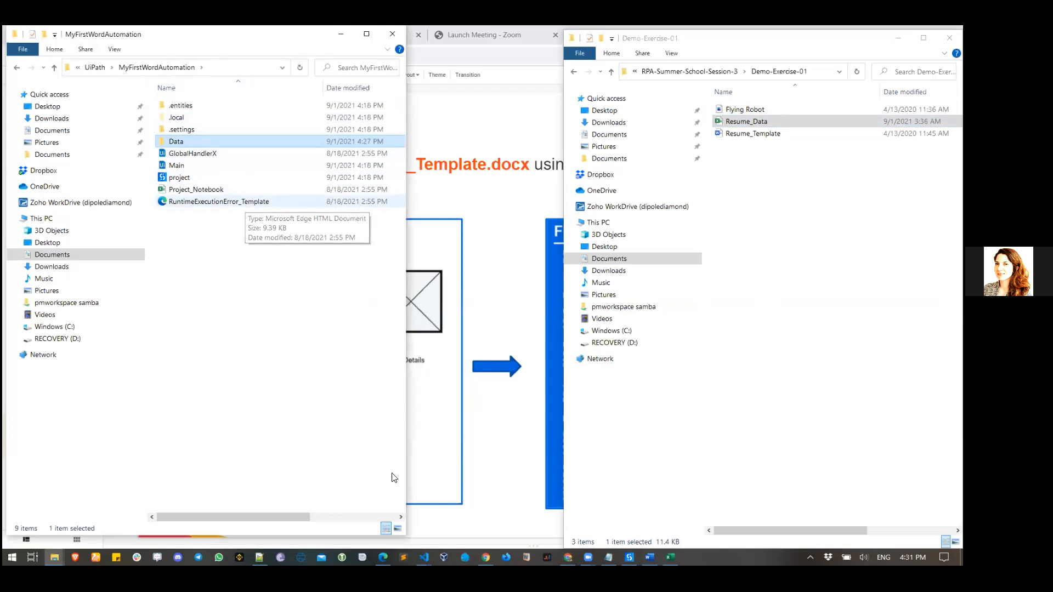
left_click(630, 558)
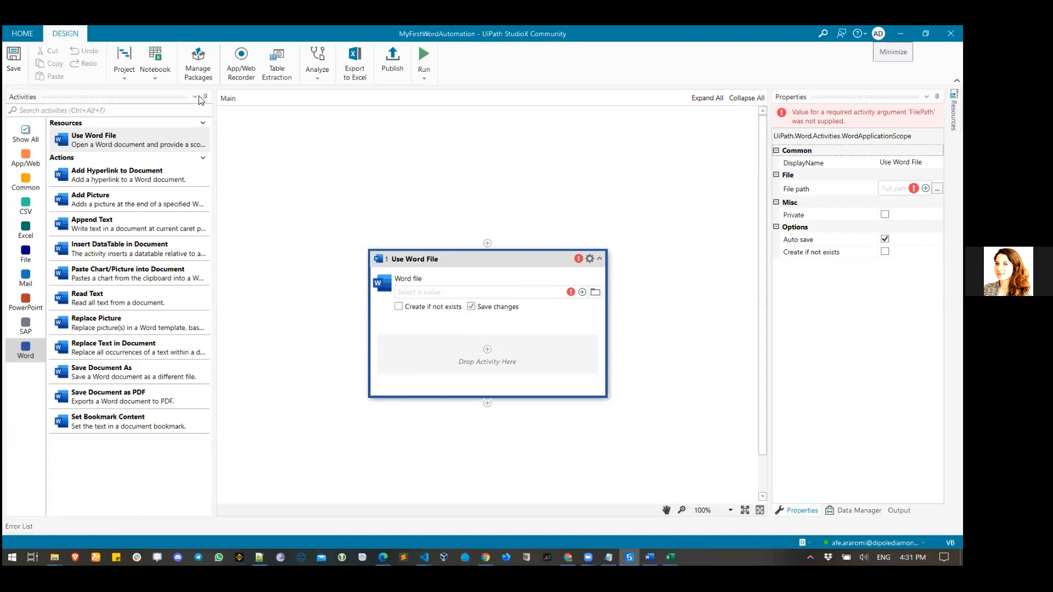
- Search activities for 'copy' and drag Copy File onto the canvas above Use Word File
left_click(131, 110)
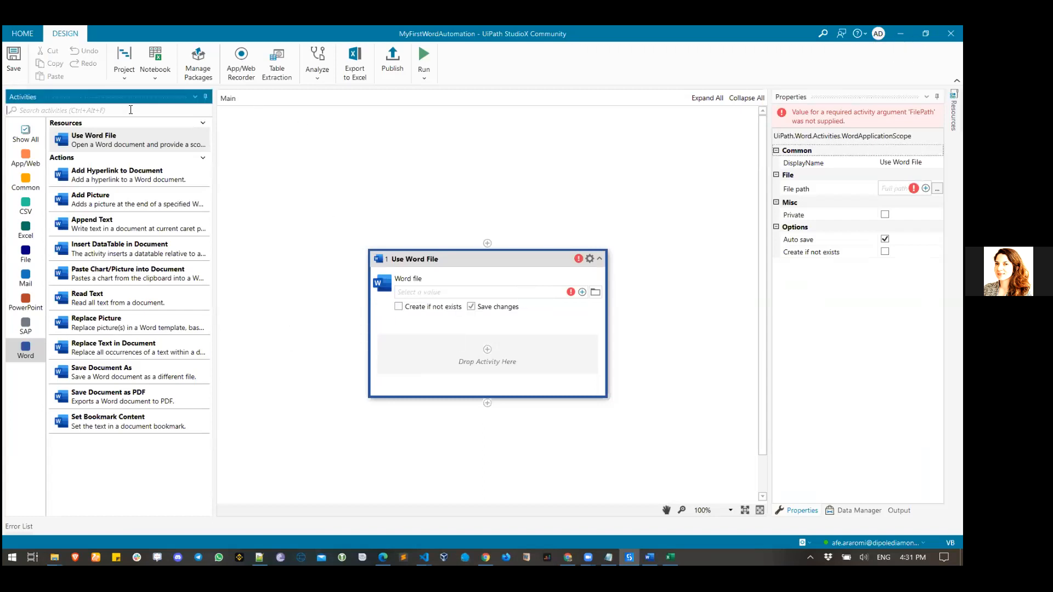
type("copy")
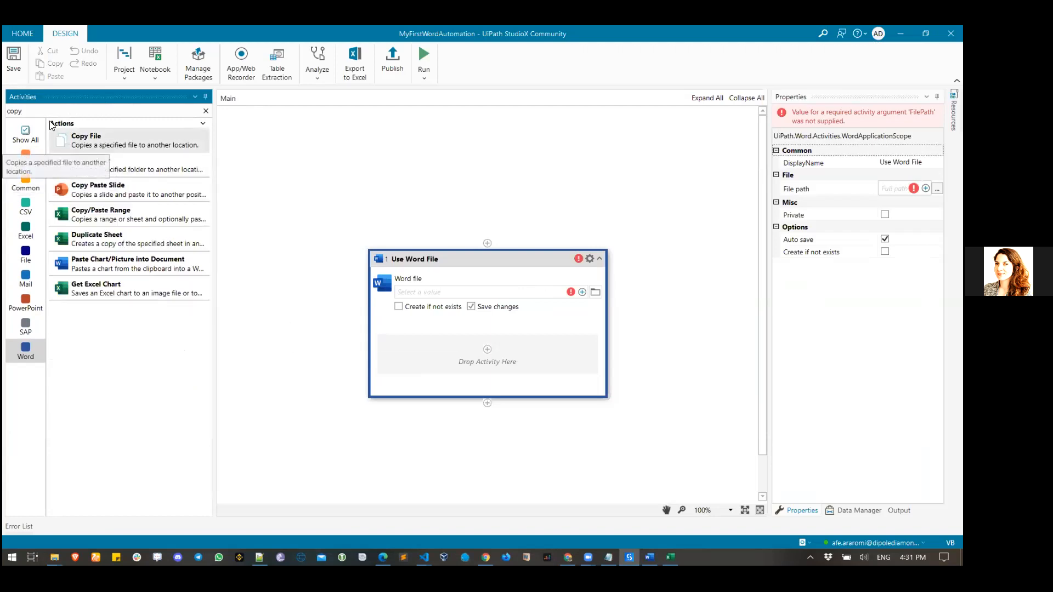
left_click_drag(107, 145, 482, 246)
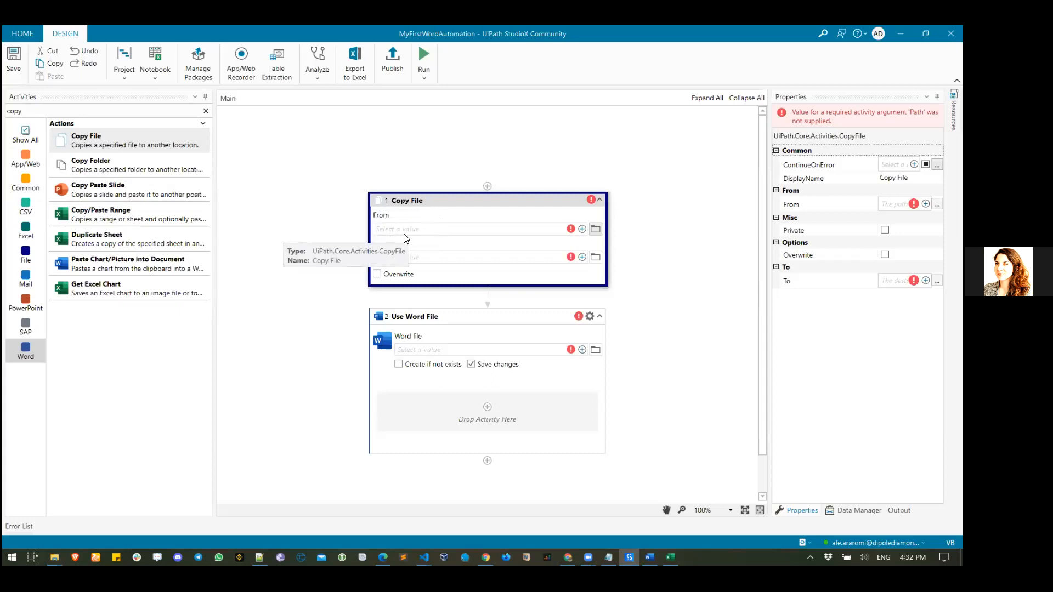
- Set the Copy File source to Data\Resume_Template.docx, clearing and reselecting it once
left_click(595, 230)
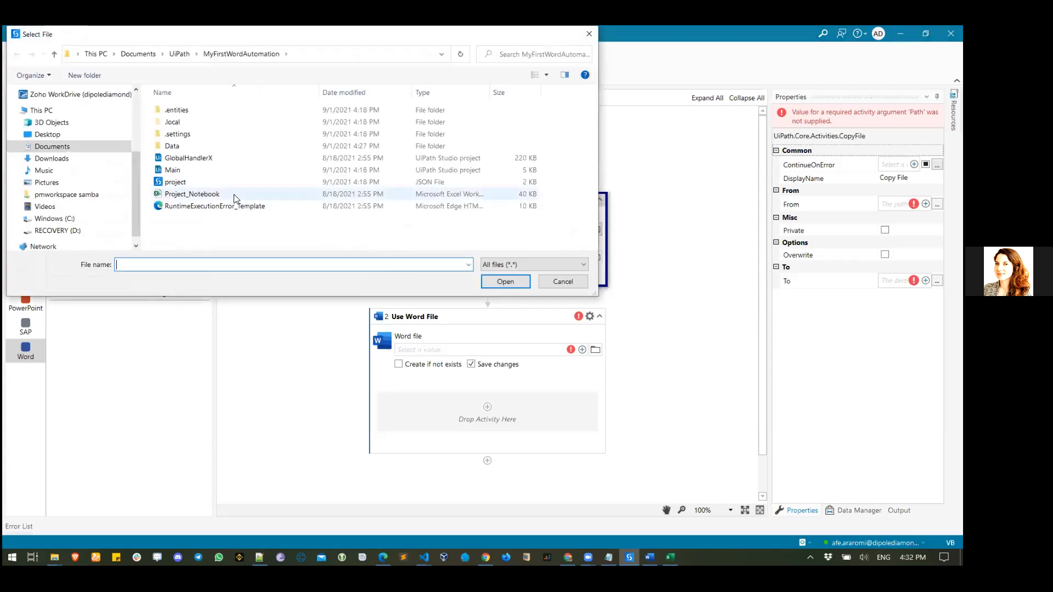
double_click(172, 146)
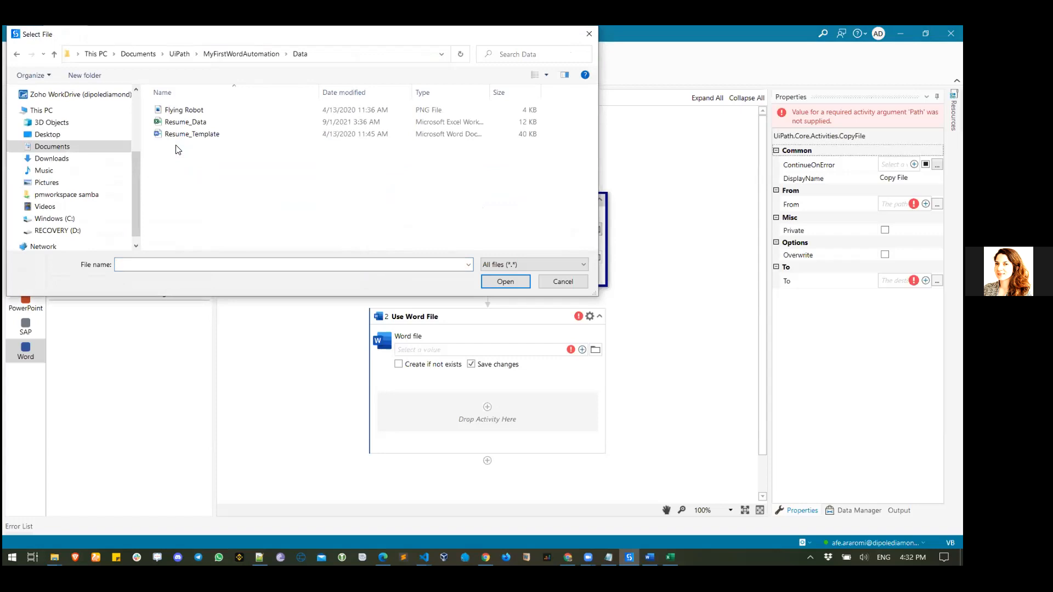
left_click(187, 136)
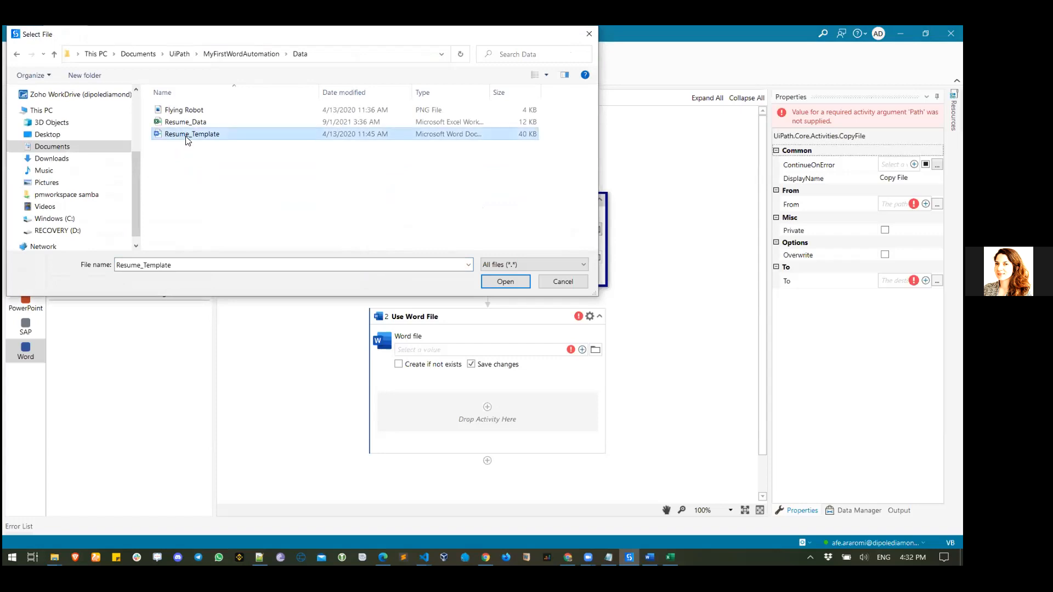
left_click(504, 282)
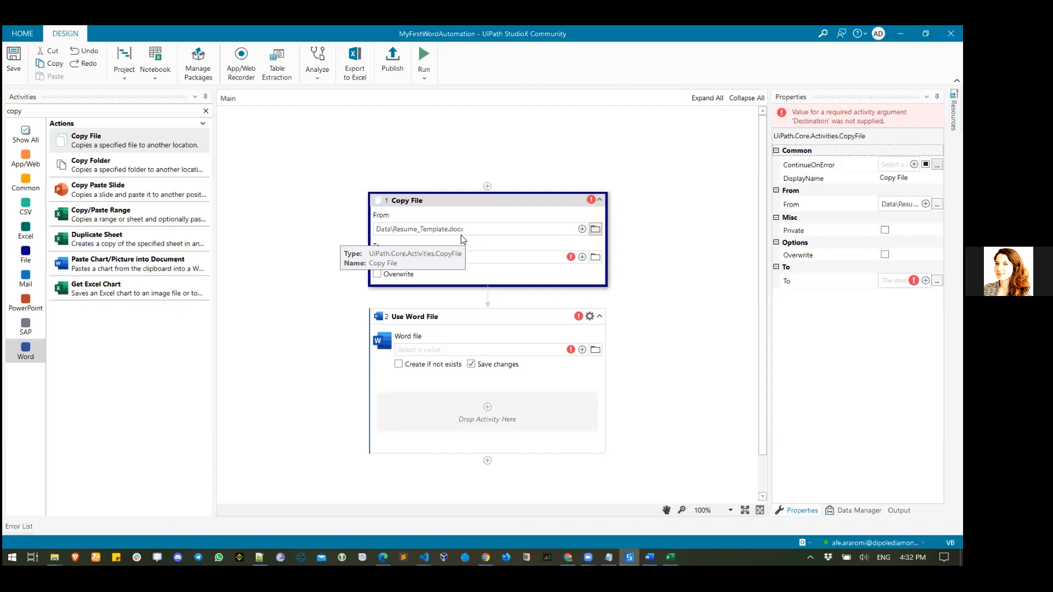
left_click(582, 229)
left_click(523, 311)
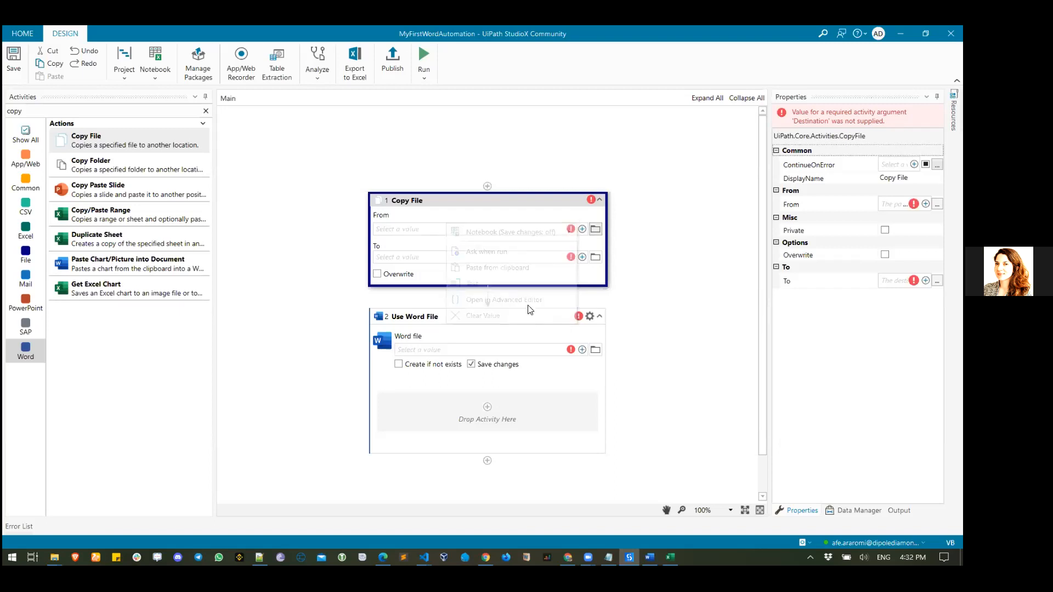
left_click(596, 230)
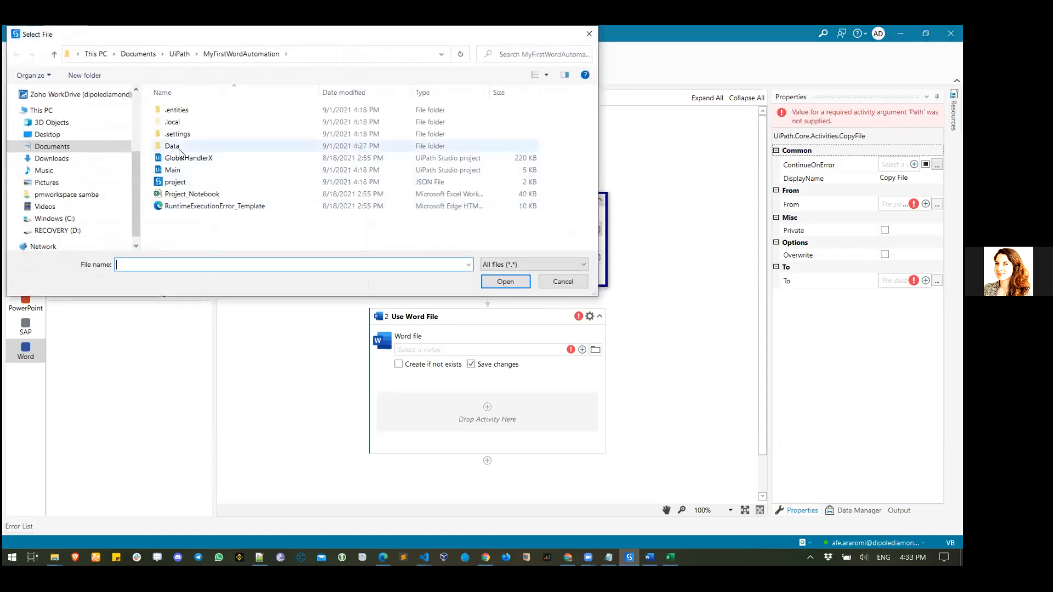
double_click(179, 147)
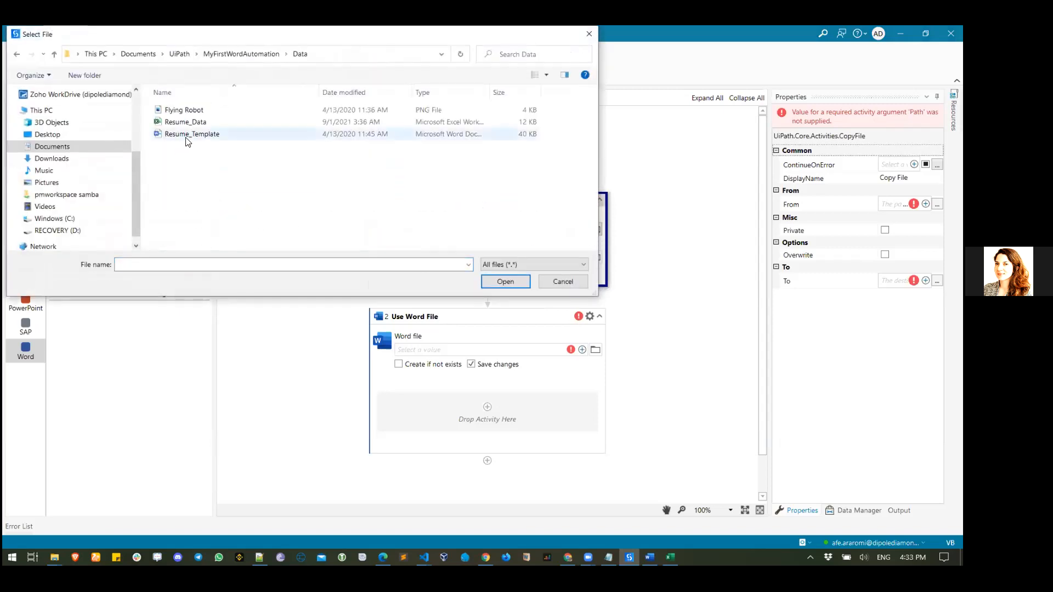
left_click(186, 137)
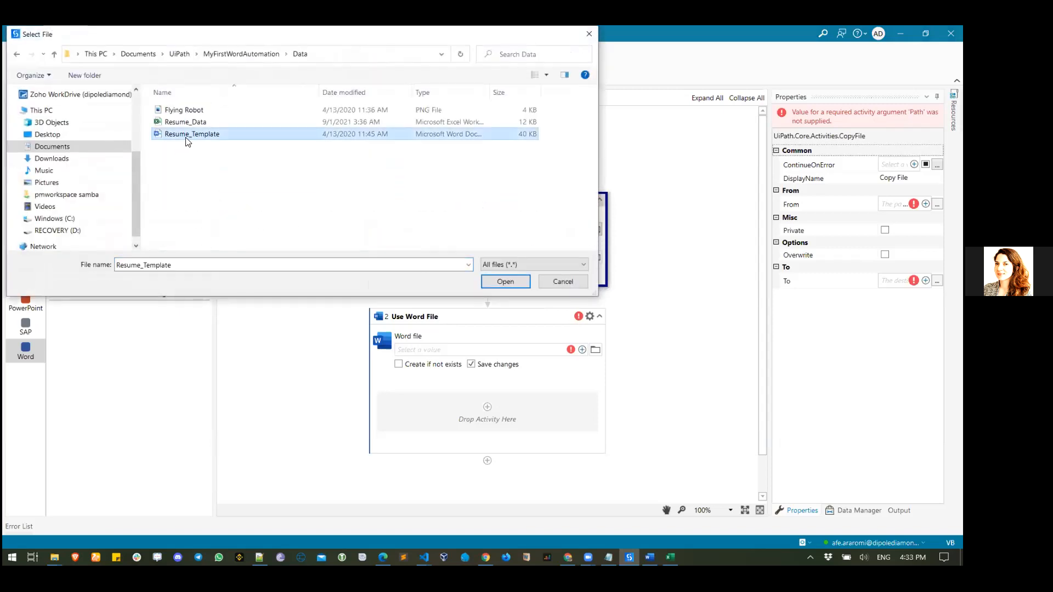
left_click(490, 279)
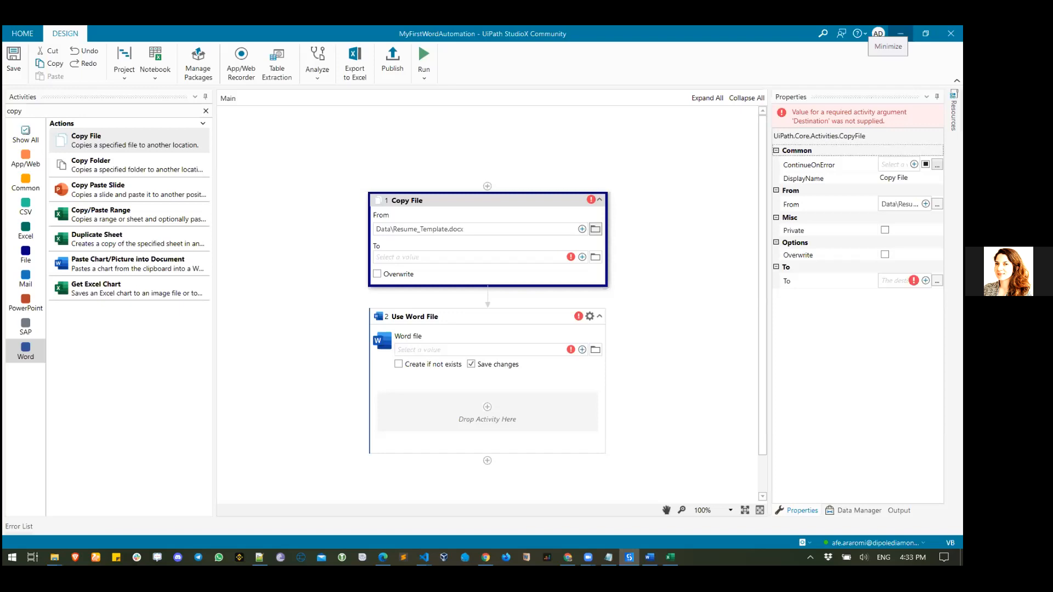
- Copy Resume_Template from the Data folder into the MyFirstWordAutomation project folder
left_click(900, 33)
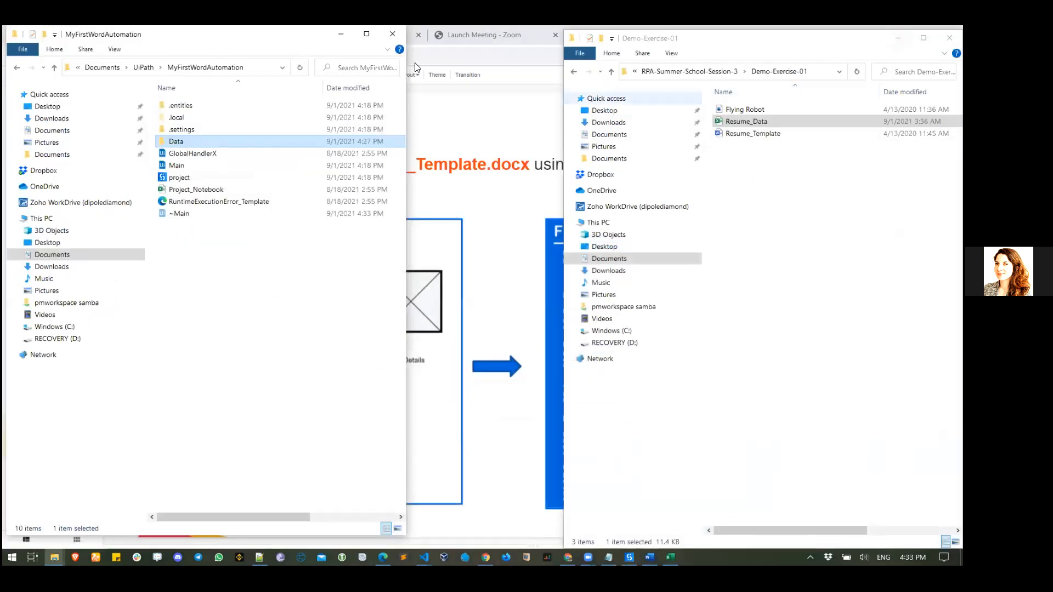
double_click(243, 141)
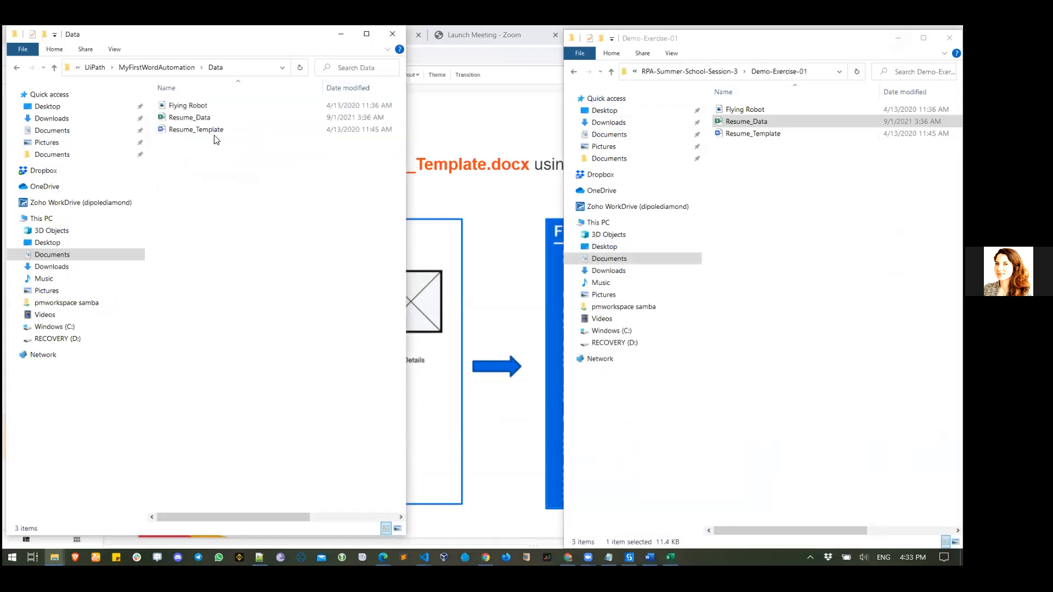
left_click(211, 131)
right_click(211, 135)
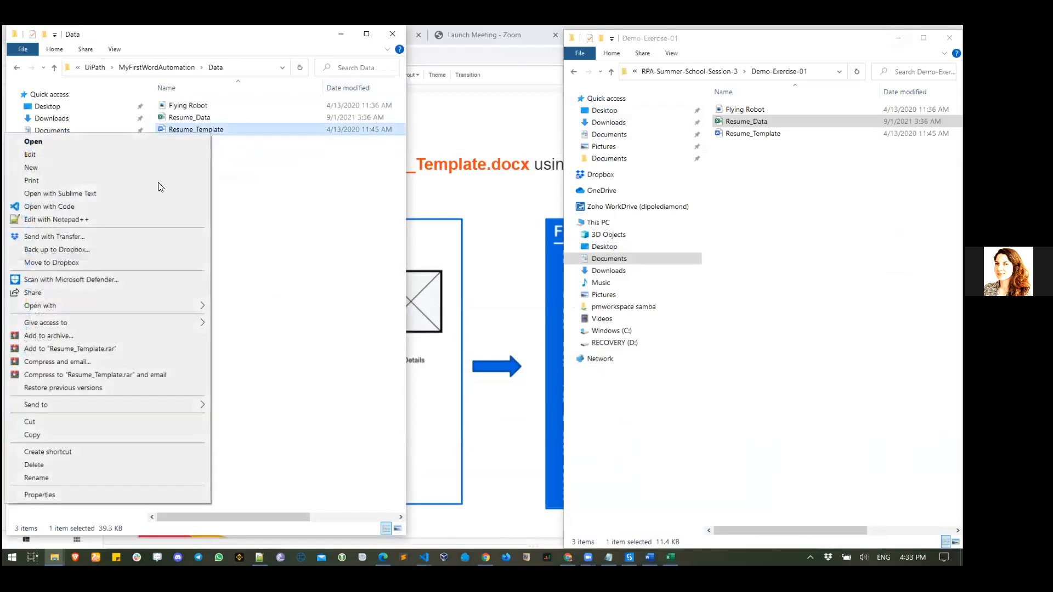
left_click(119, 433)
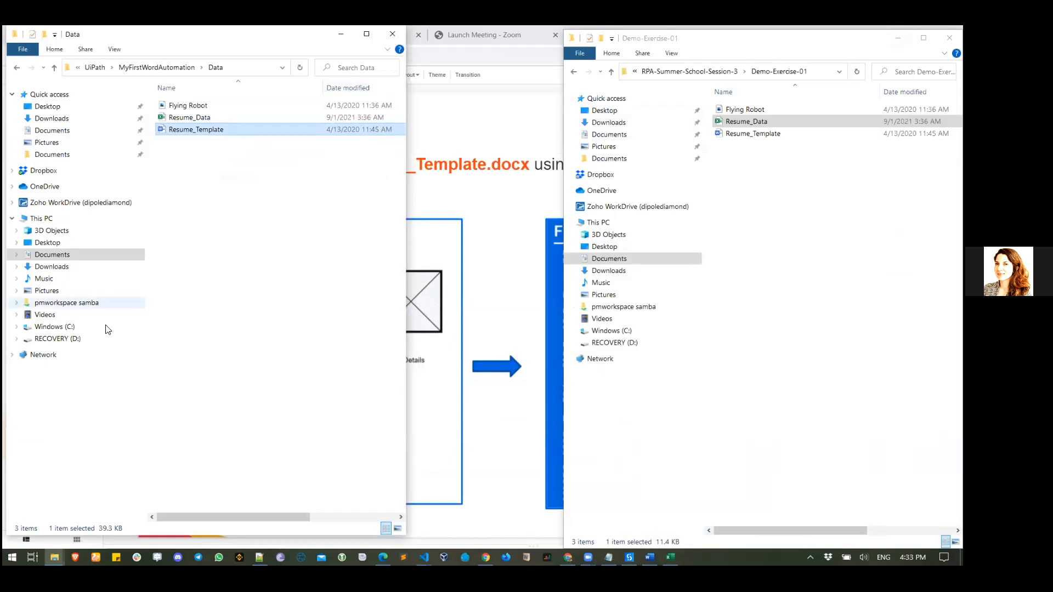
left_click(165, 70)
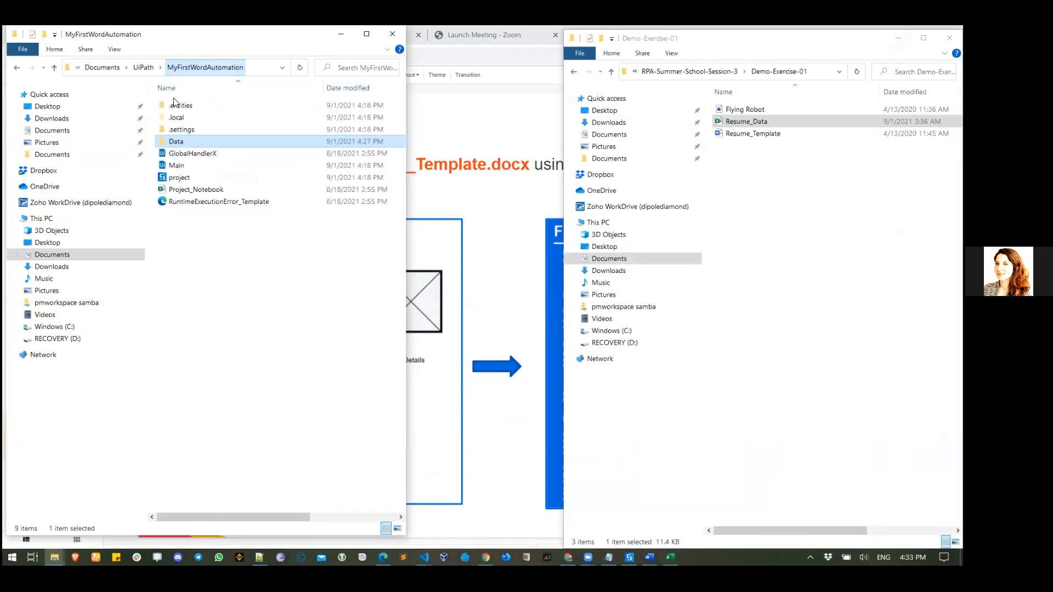
right_click(217, 261)
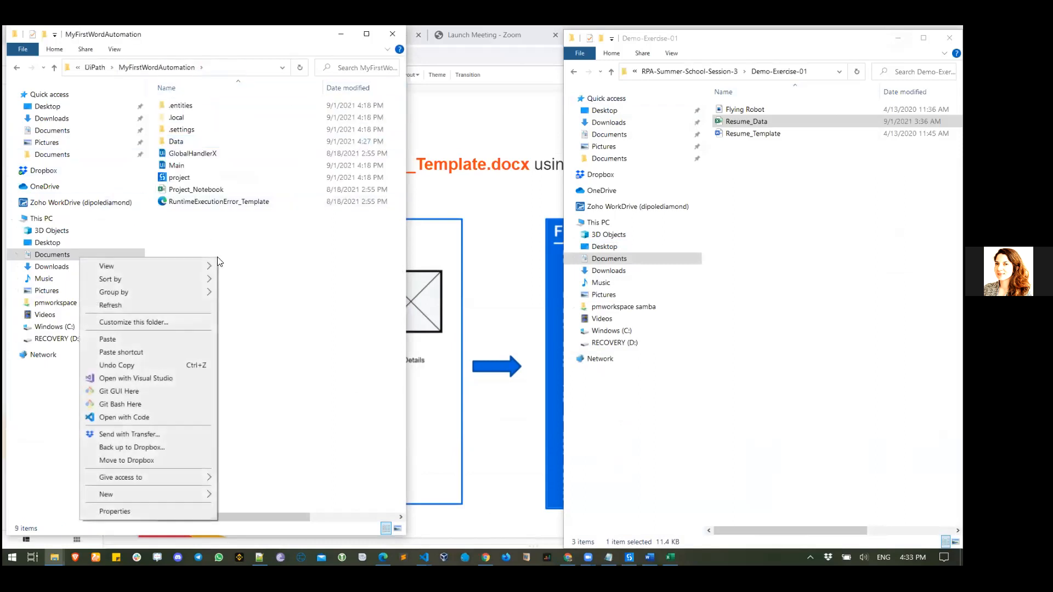
left_click(178, 344)
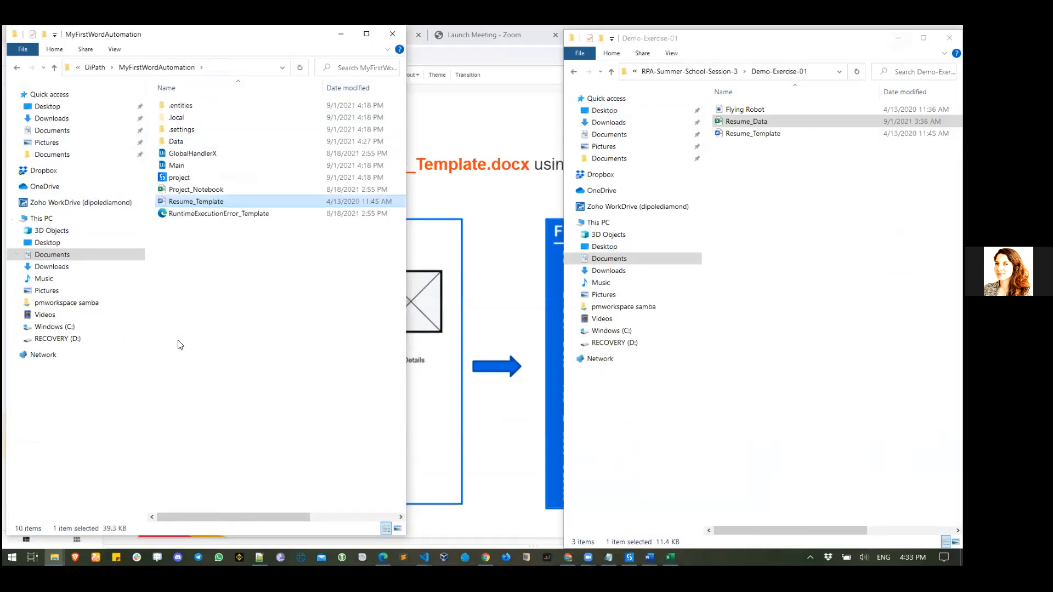
- Rename the pasted copy to Output and return to StudioX
right_click(204, 202)
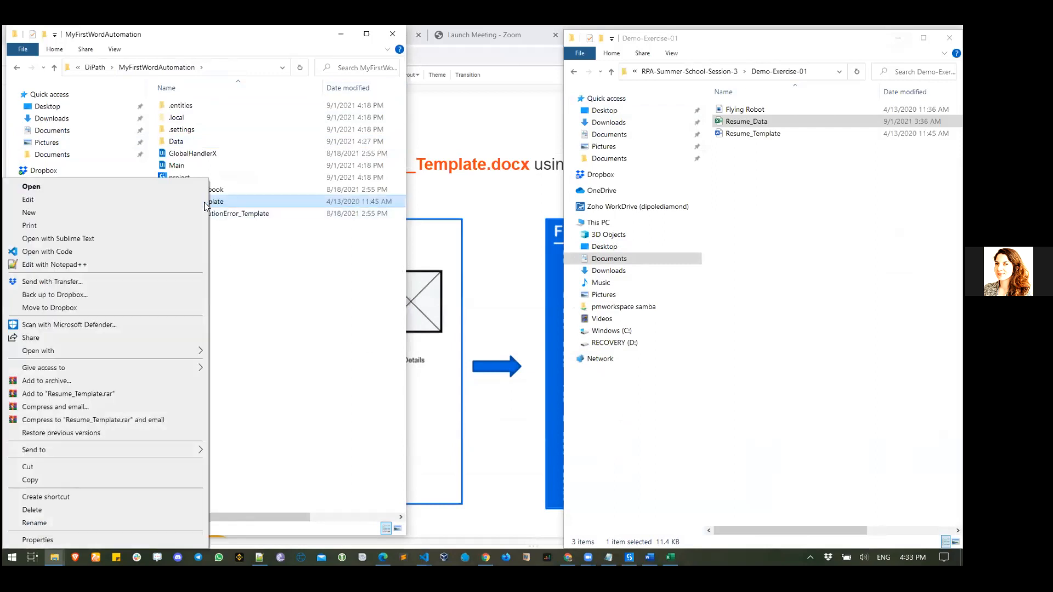
left_click(174, 524)
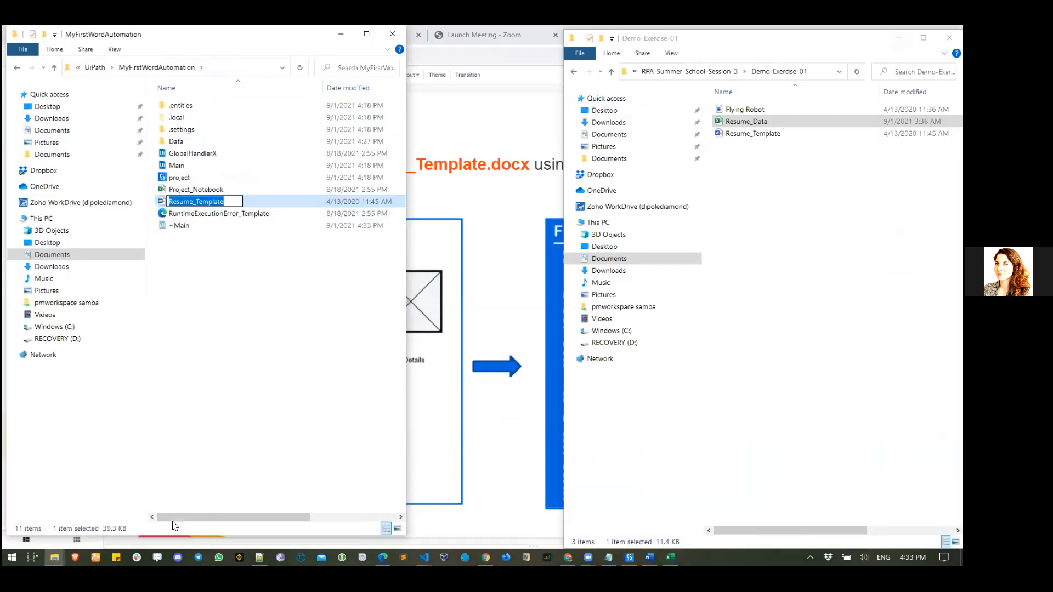
type("Output")
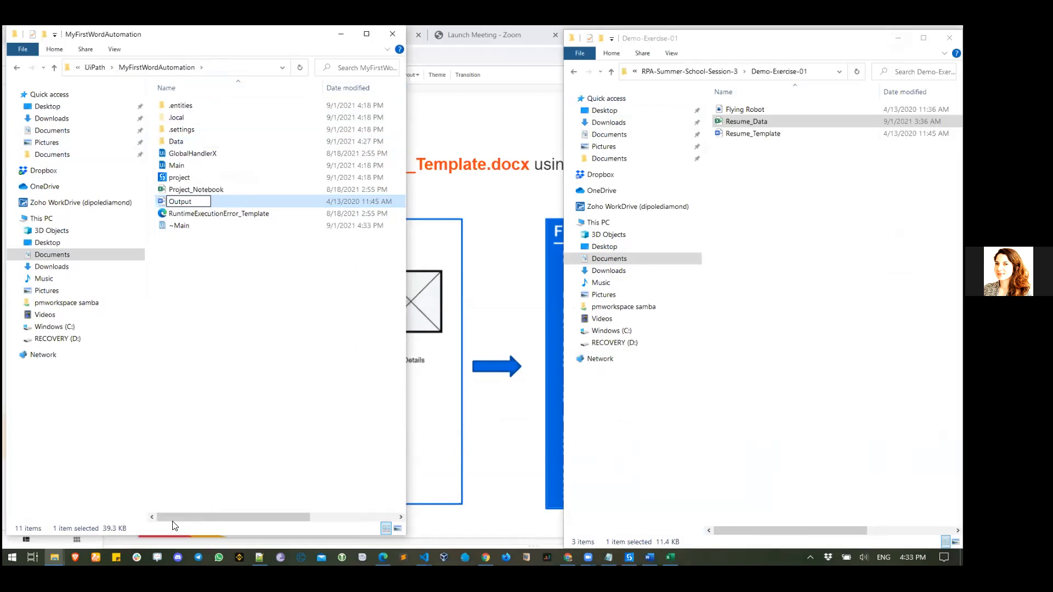
key("Return")
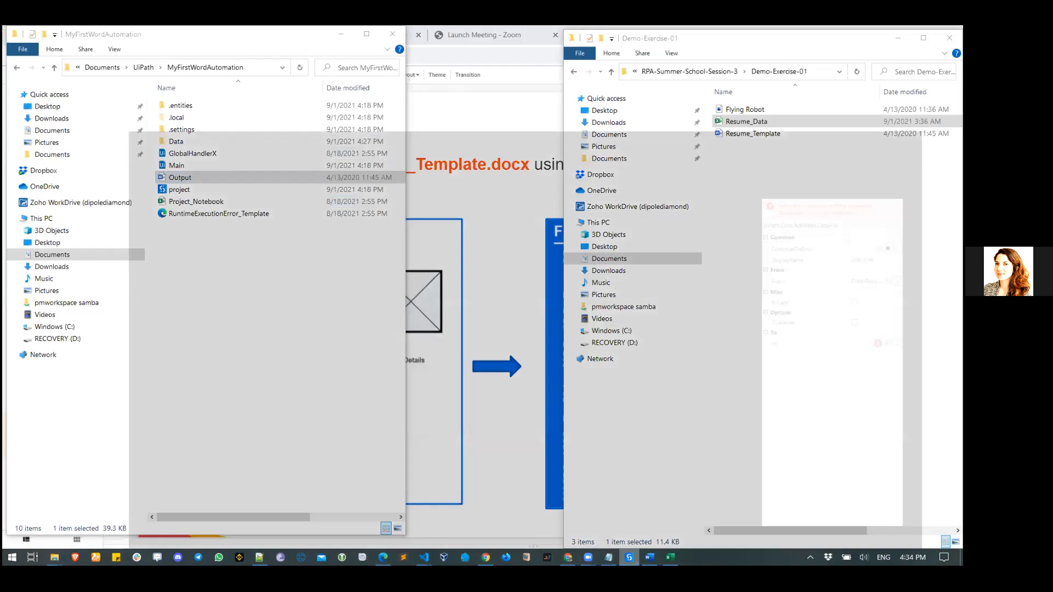
left_click(630, 497)
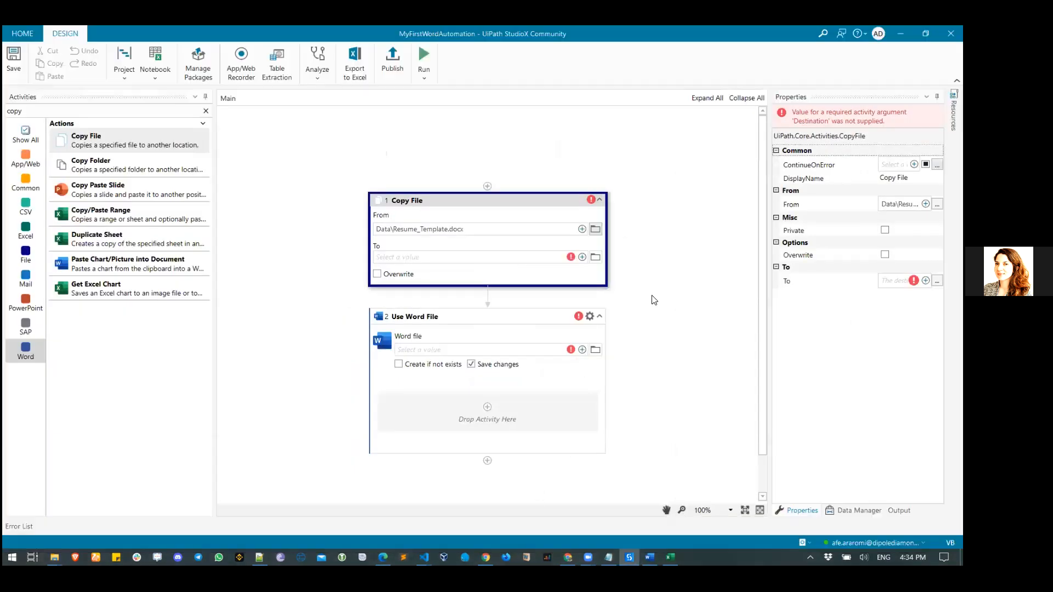
- Set the Copy File destination to the MyFirstWordAutomation project folder, choosing it twice
left_click(596, 258)
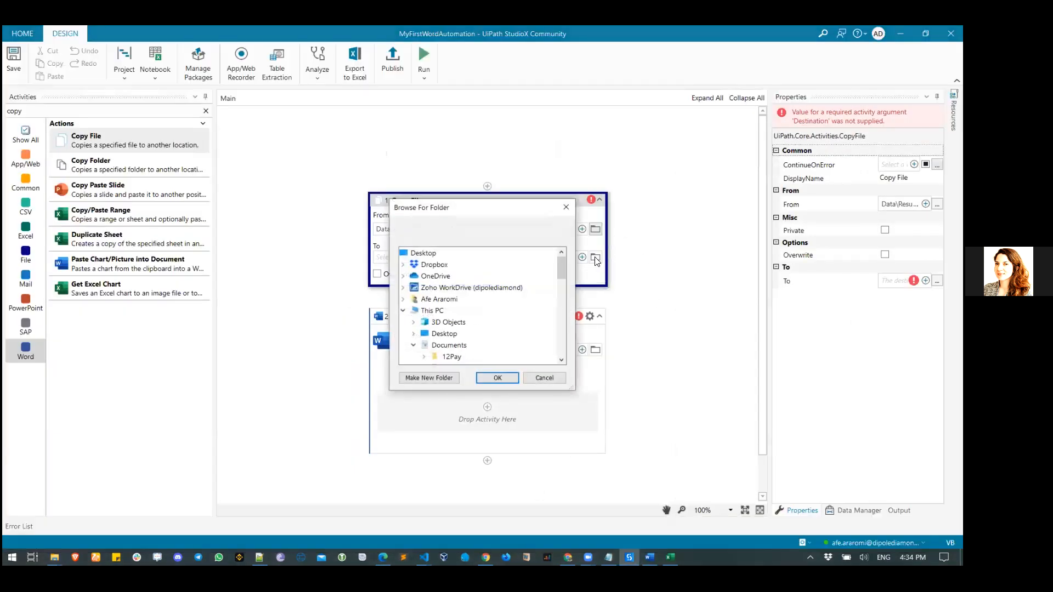
scroll(501, 313, "down", 5)
scroll(503, 318, "down", 3)
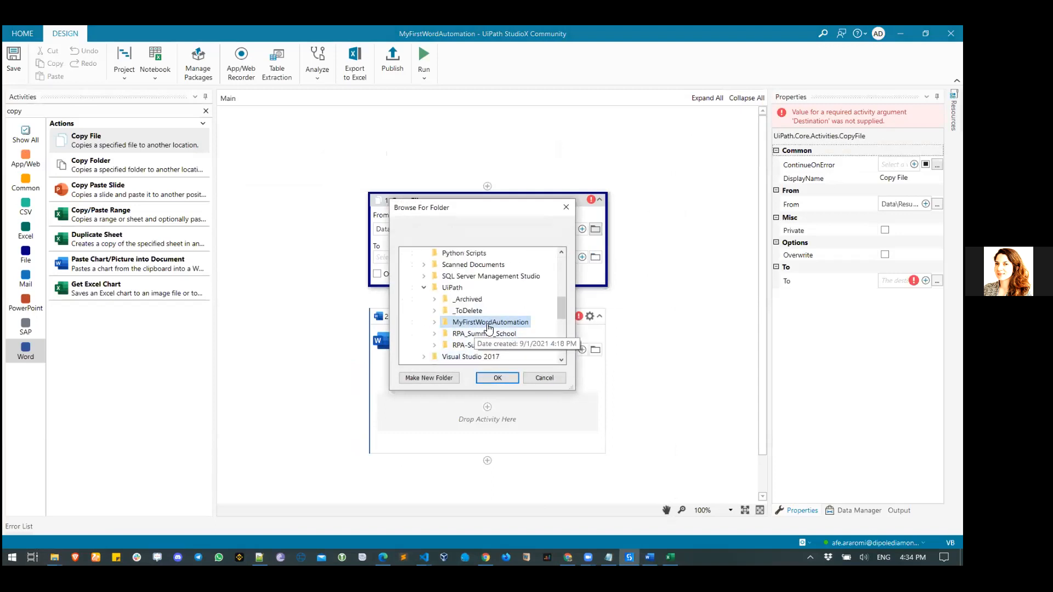
left_click(436, 323)
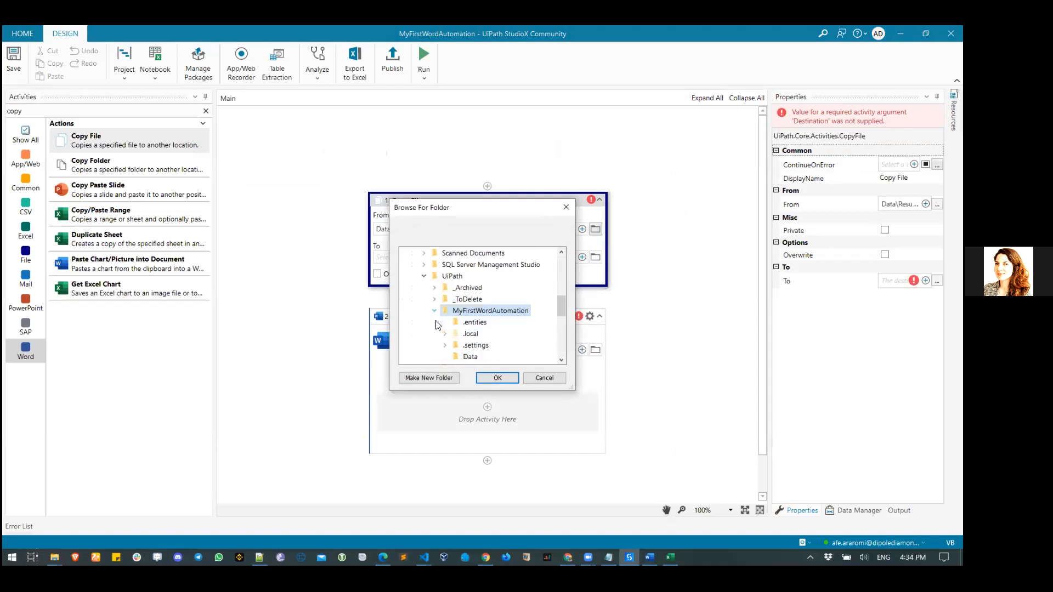
scroll(483, 324, "down", 3)
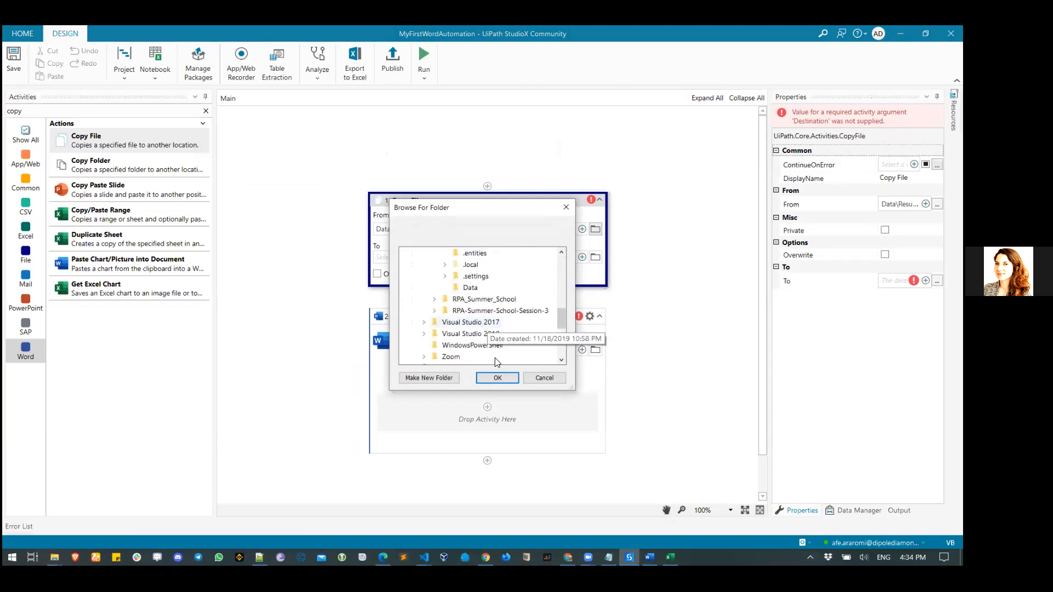
left_click(497, 375)
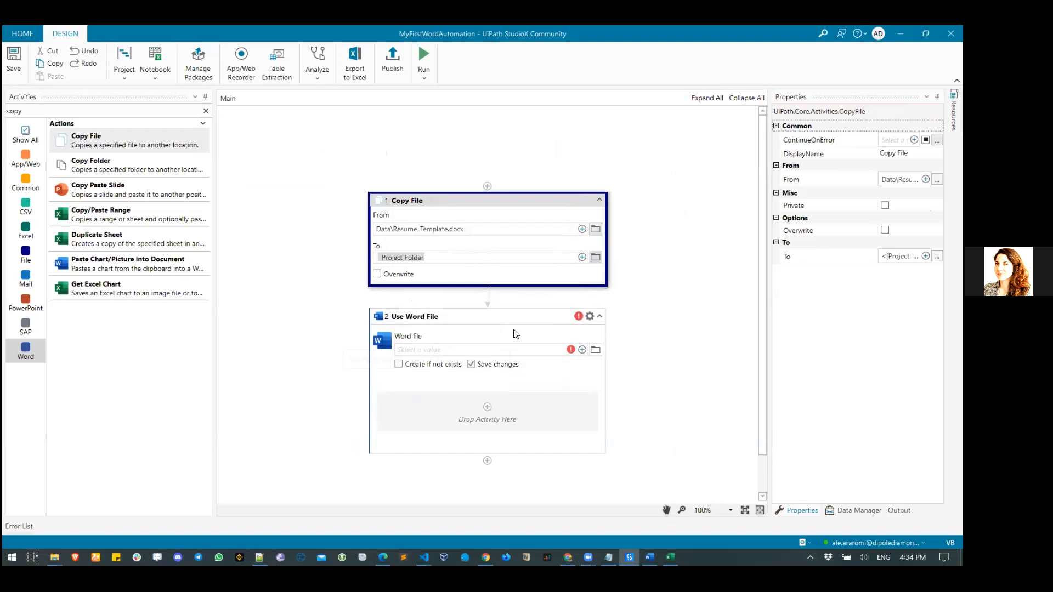
left_click(594, 260)
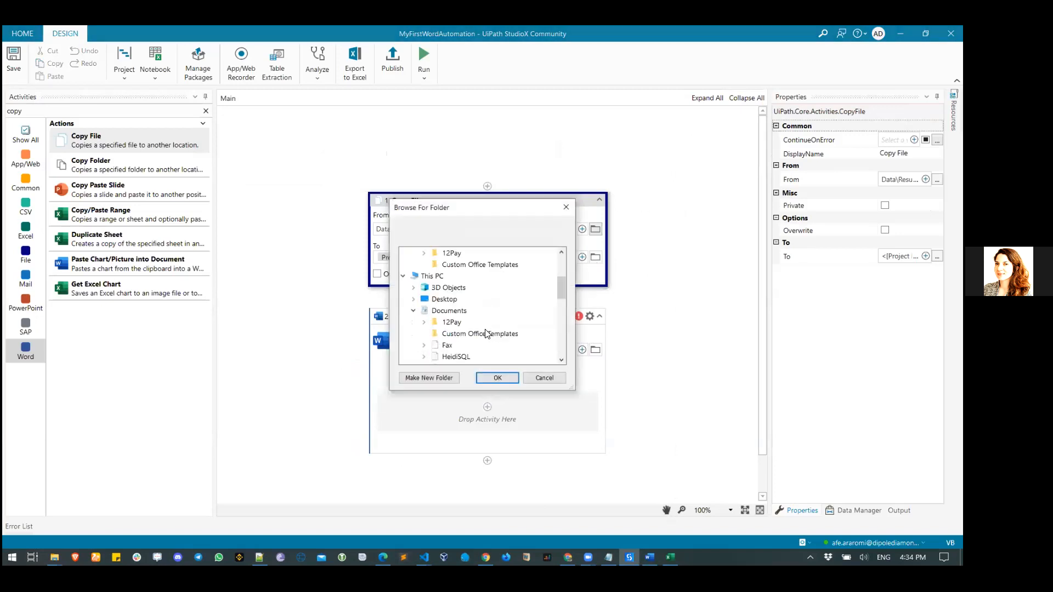
scroll(486, 332, "down", 2)
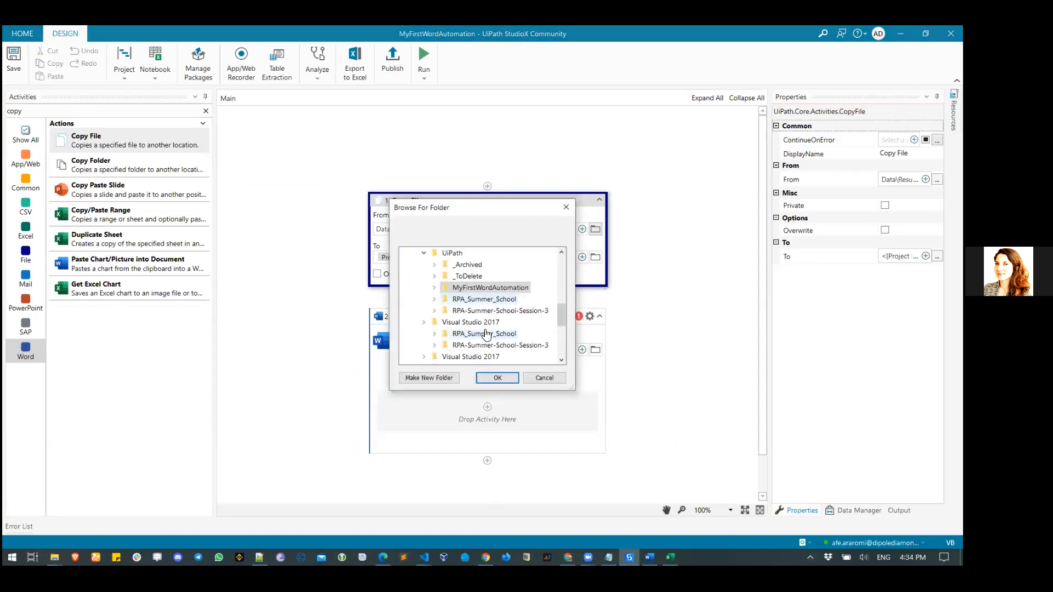
left_click(434, 287)
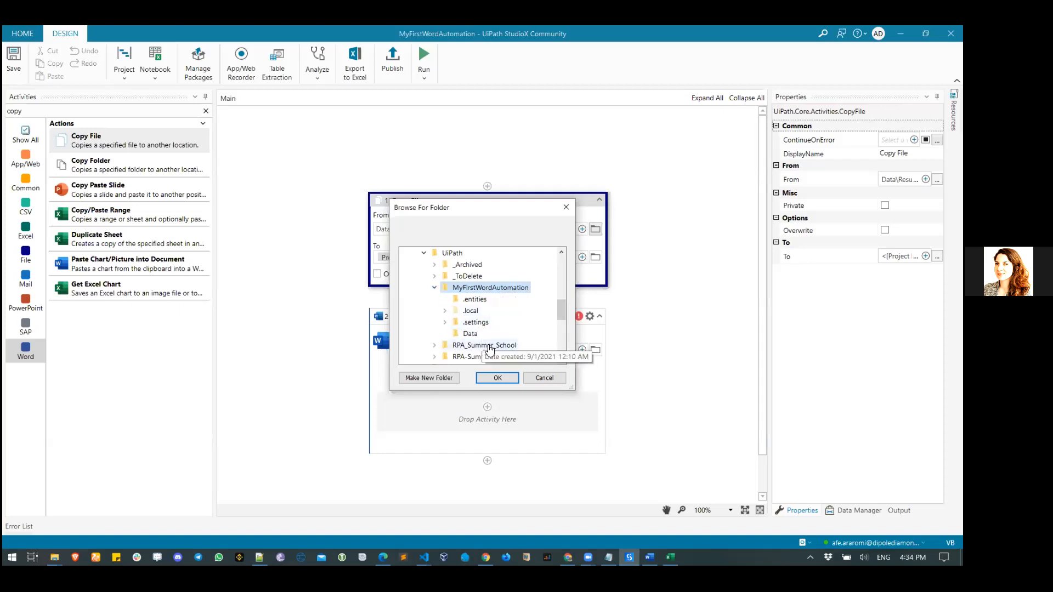
left_click(503, 378)
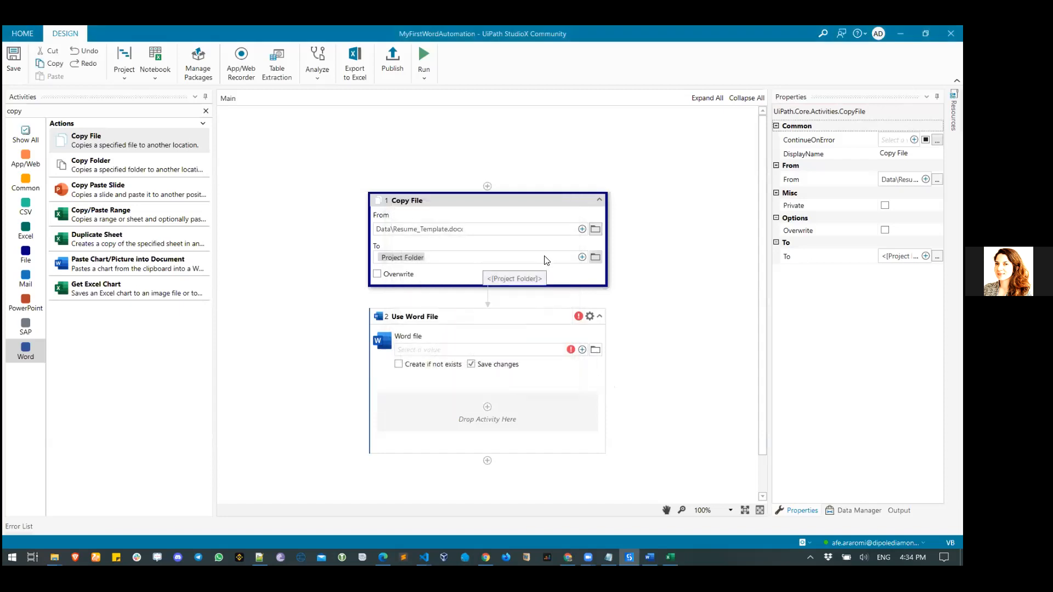
- Switch the destination to text editing and check the Output file's name in File Explorer
left_click(582, 257)
left_click(531, 312)
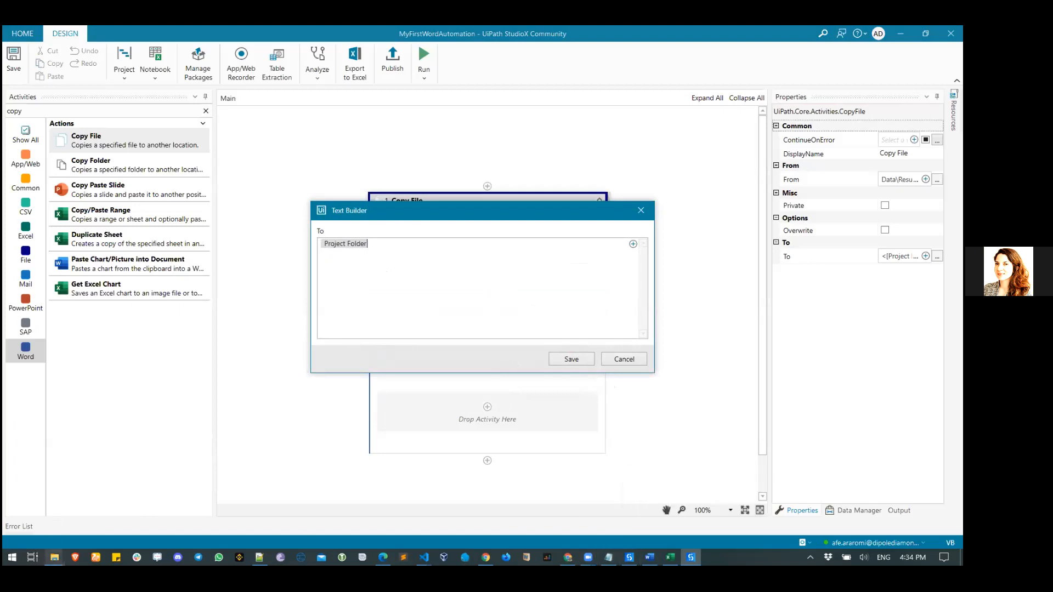
left_click(44, 528)
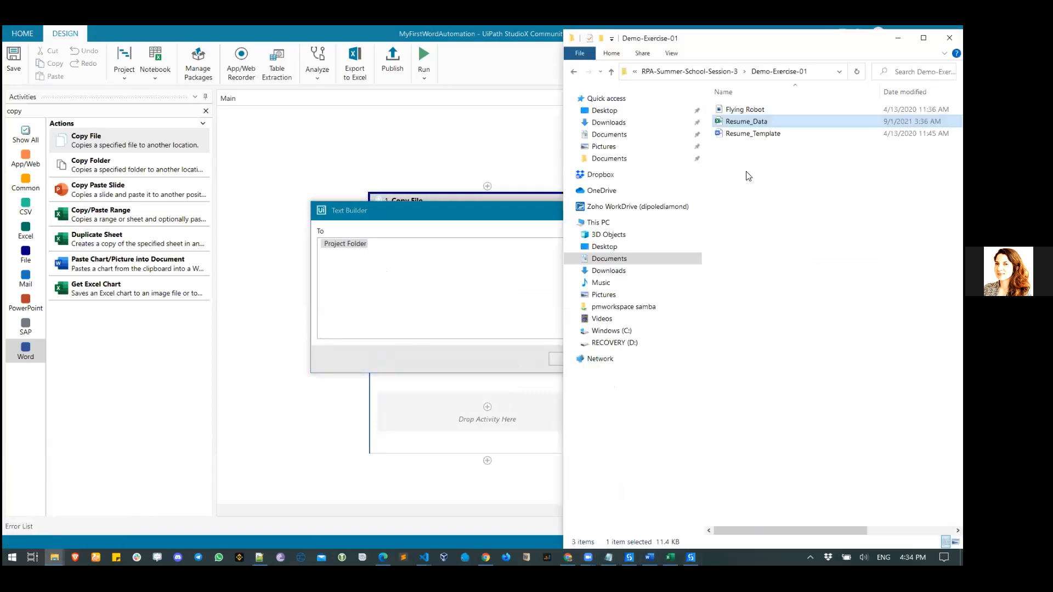
left_click(690, 72)
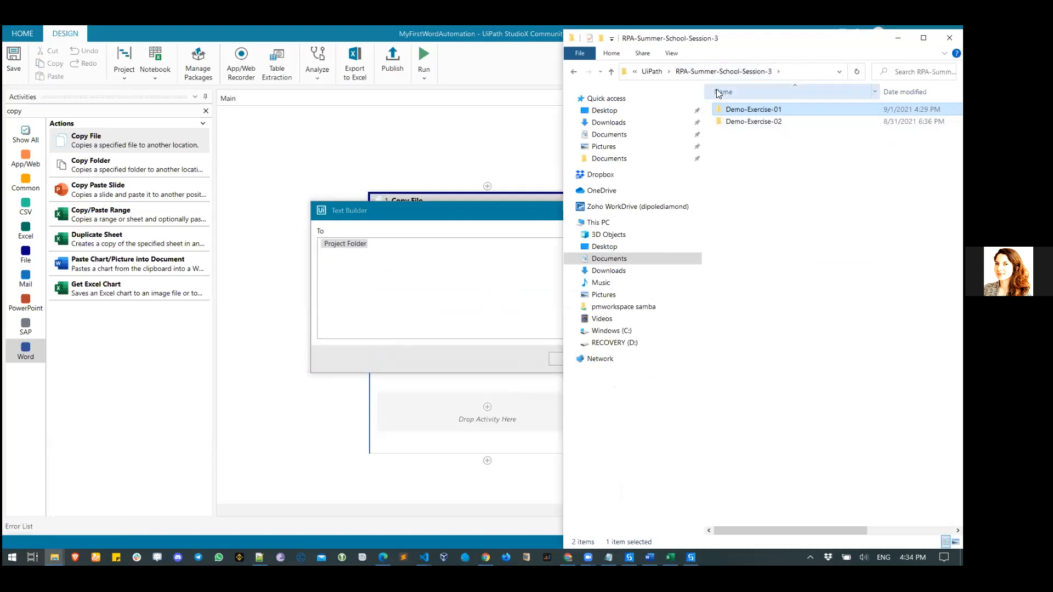
left_click(54, 558)
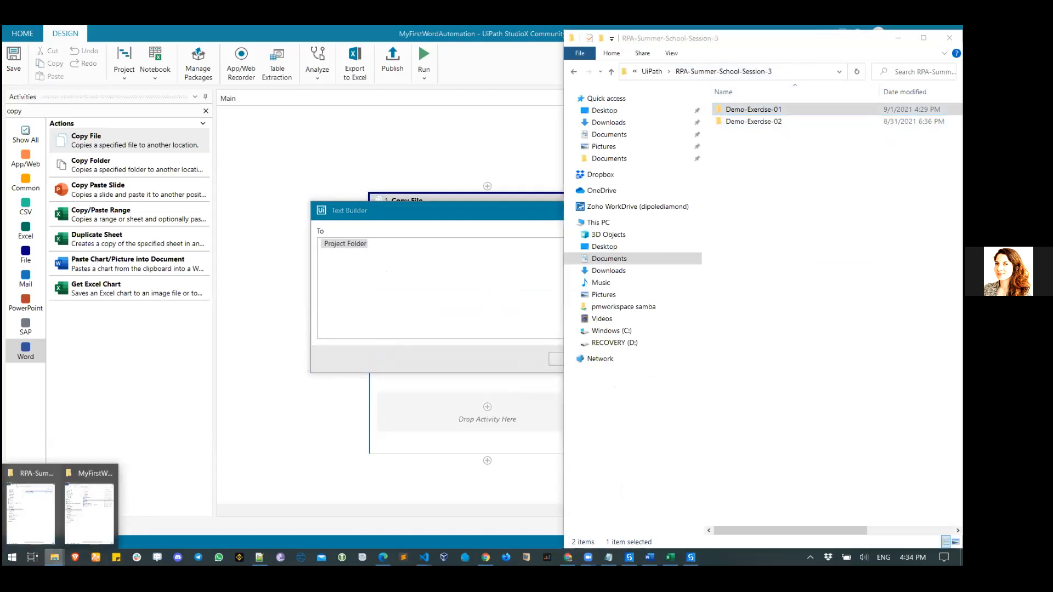
left_click(86, 523)
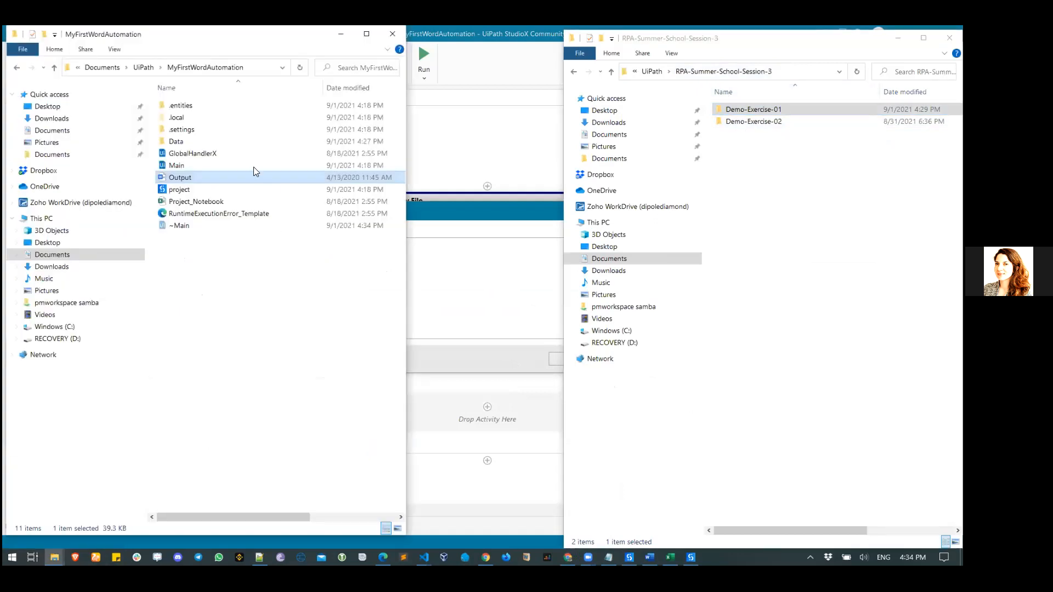
right_click(192, 179)
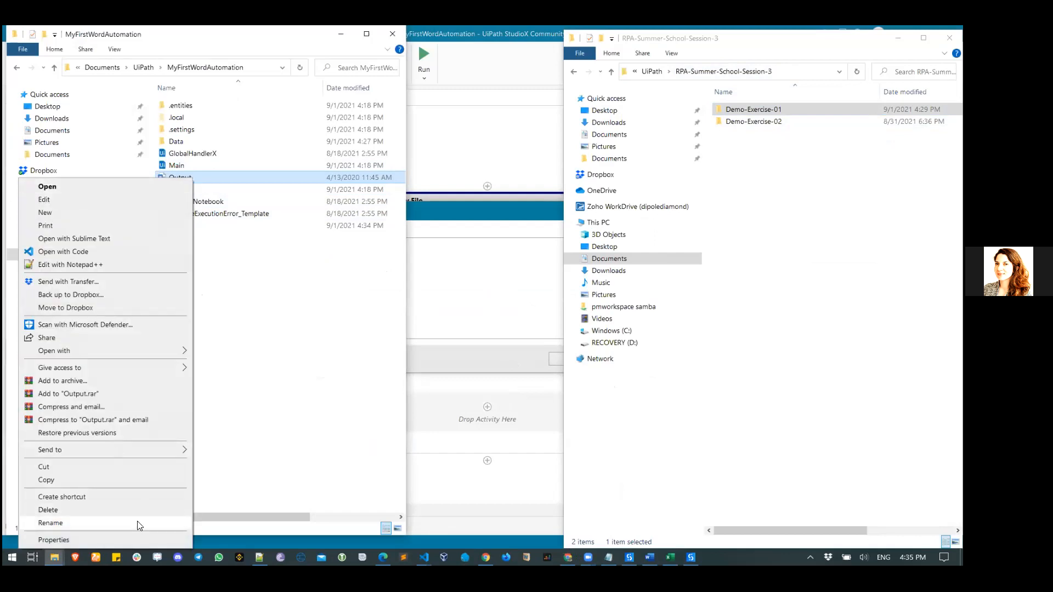
left_click(137, 524)
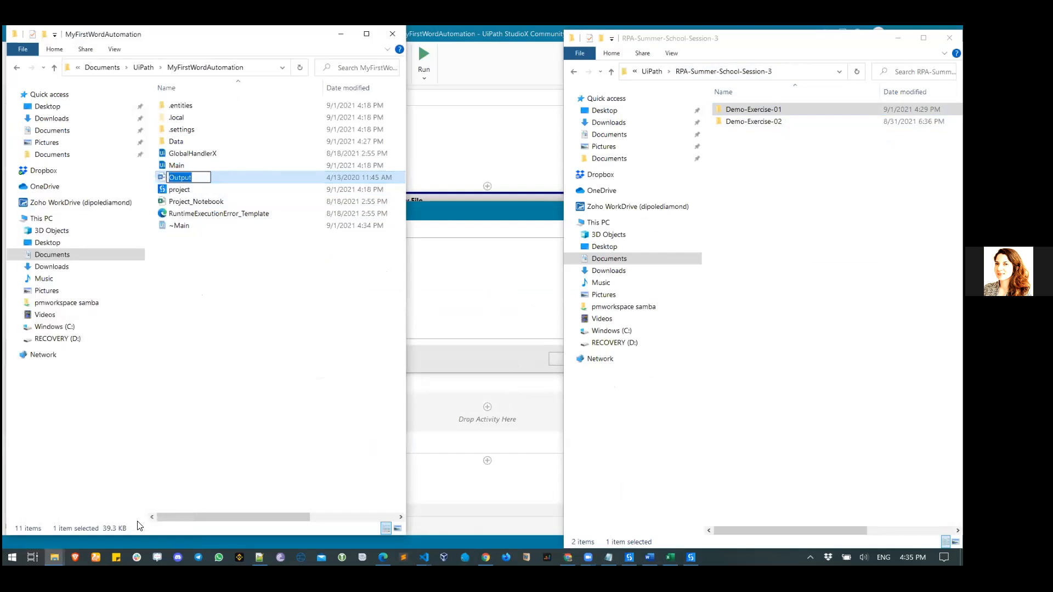
- Set the destination text to Project Folder\Output.docx and save it
left_click(494, 309)
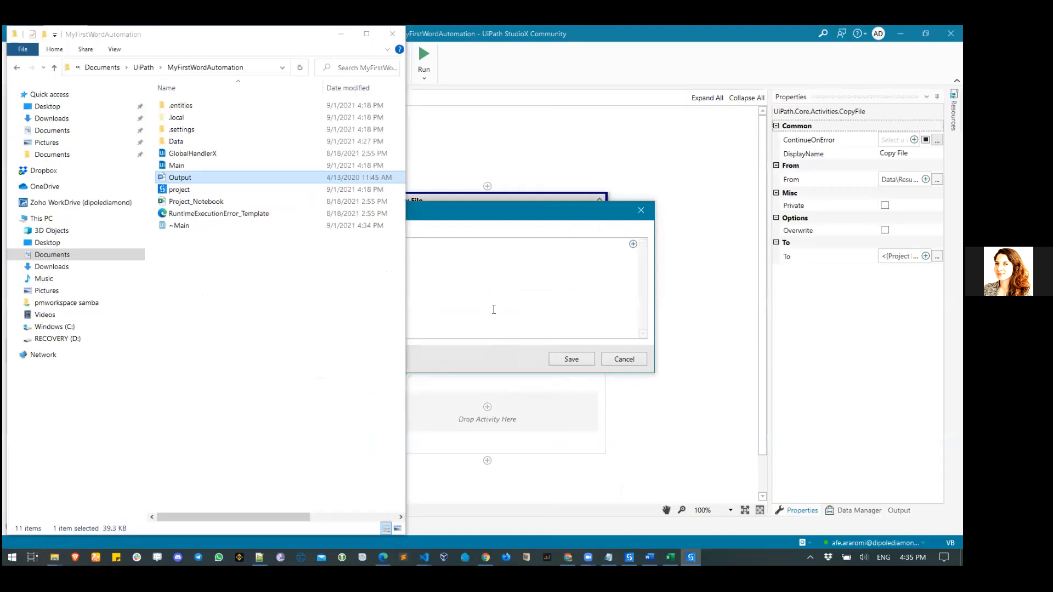
left_click(341, 34)
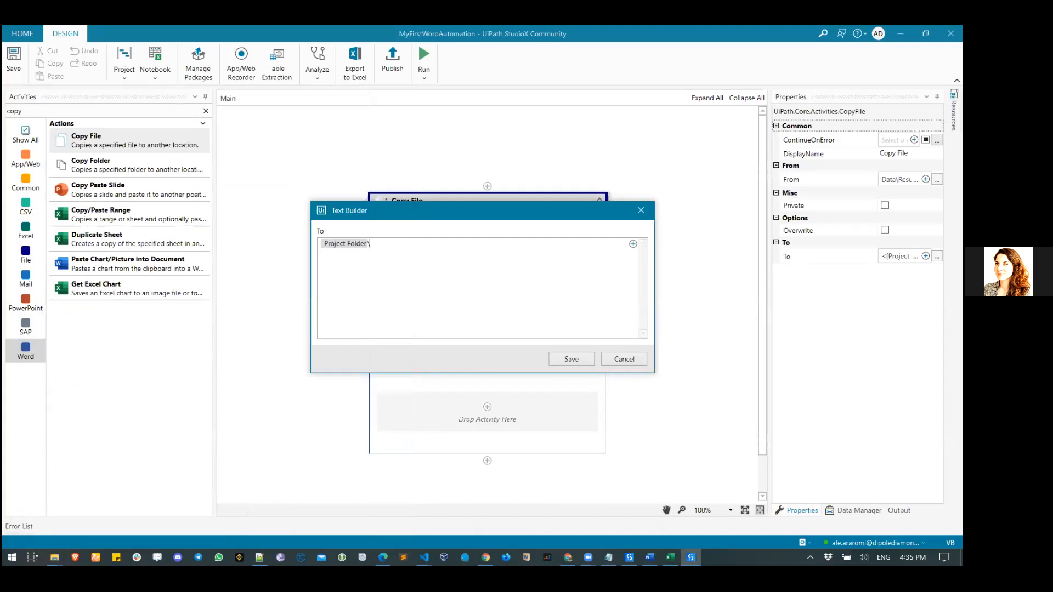
type("Output.docx")
left_click(579, 357)
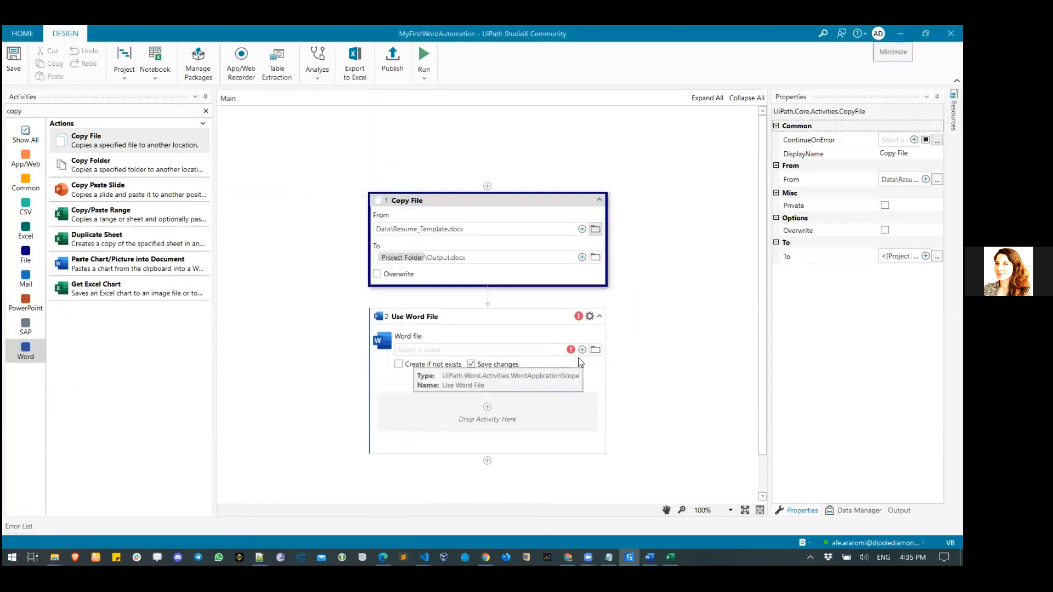
- Clear the Copy File destination and reselect the MyFirstWordAutomation folder as destination
left_click(582, 257)
left_click(521, 344)
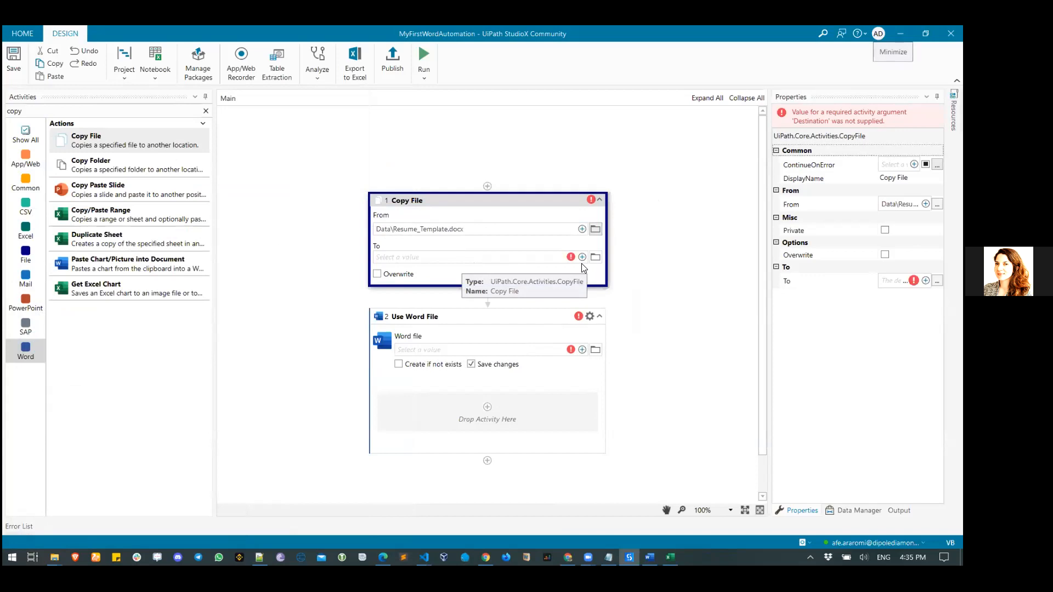
left_click(594, 257)
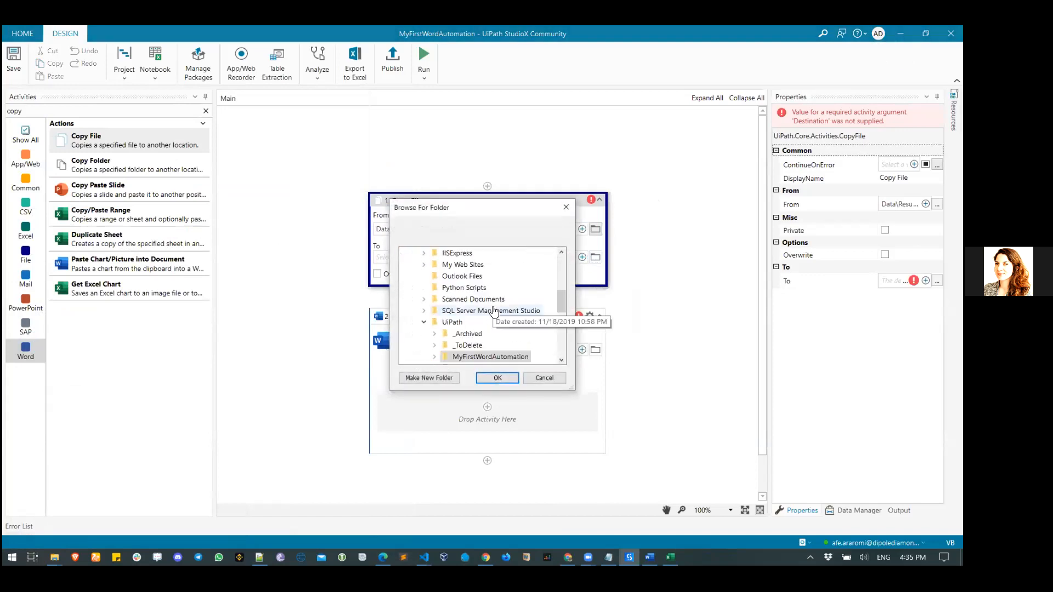
scroll(494, 311, "down", 1)
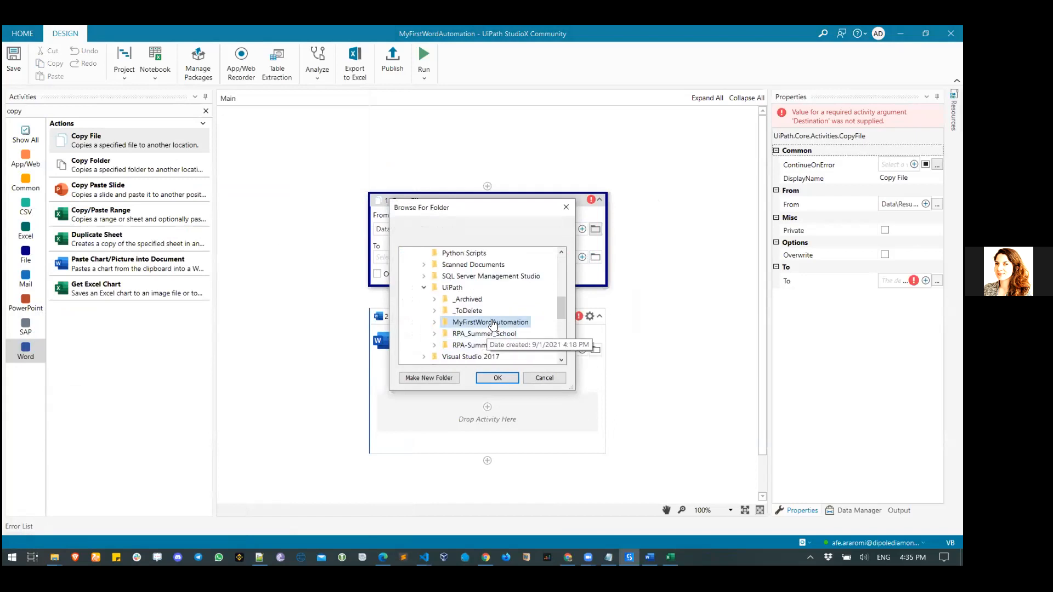
double_click(492, 324)
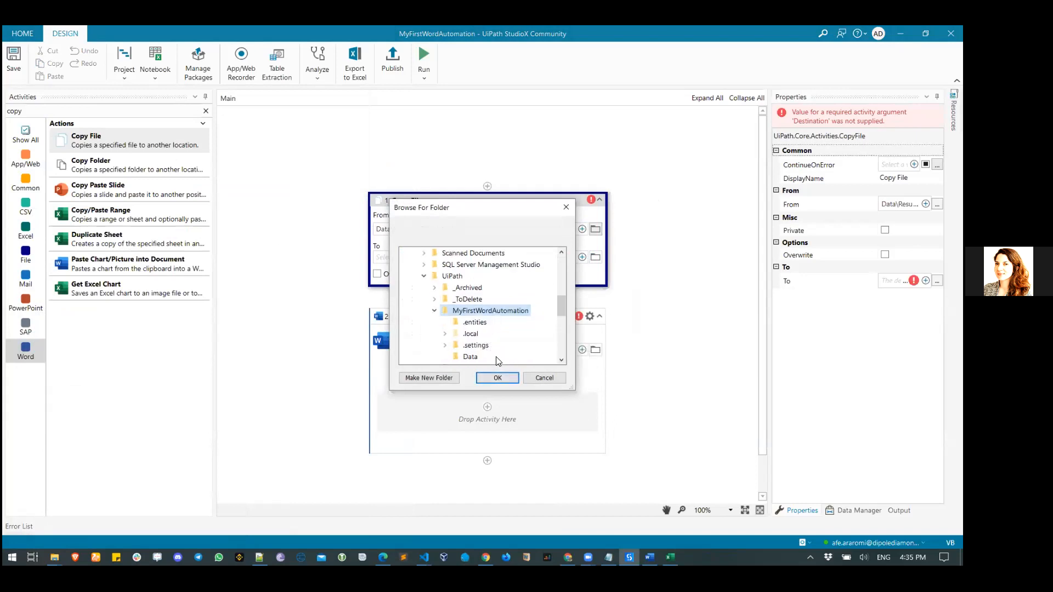
scroll(499, 360, "down", 1)
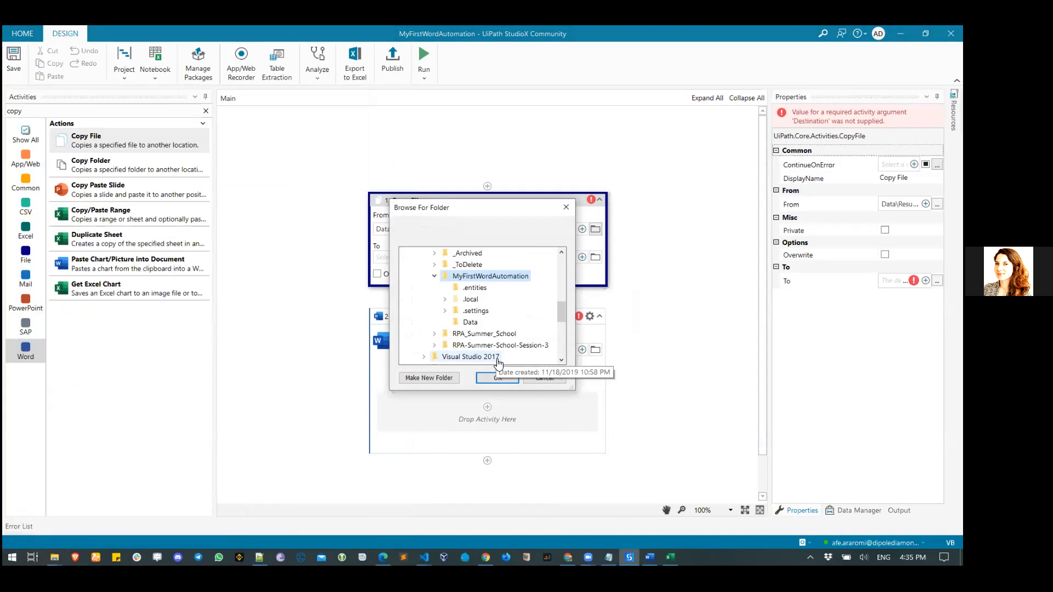
left_click(497, 378)
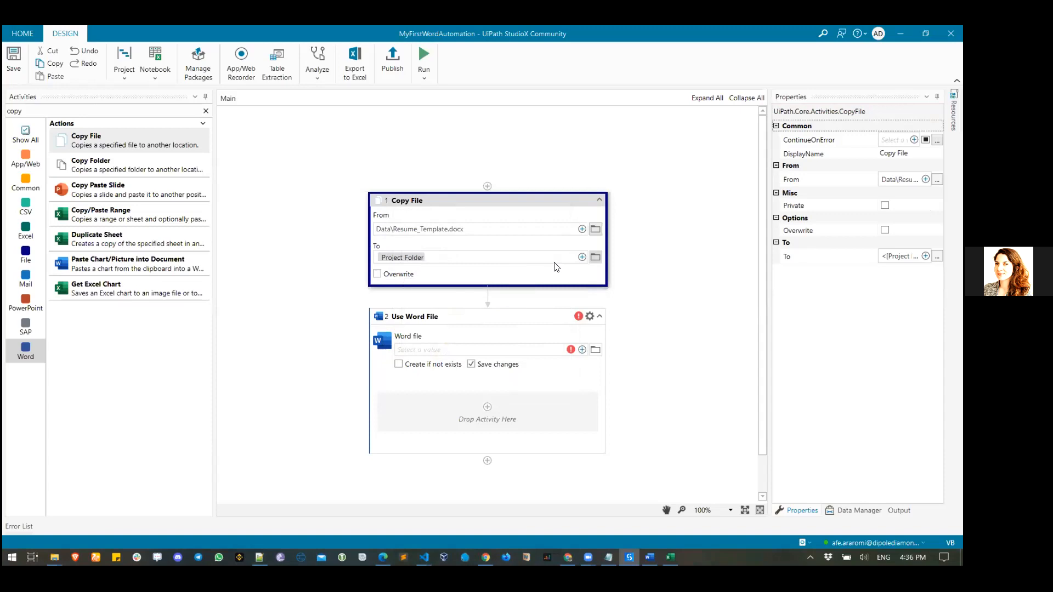
- Append \Output.docx to the project-folder destination and save it in Text Builder
left_click(582, 258)
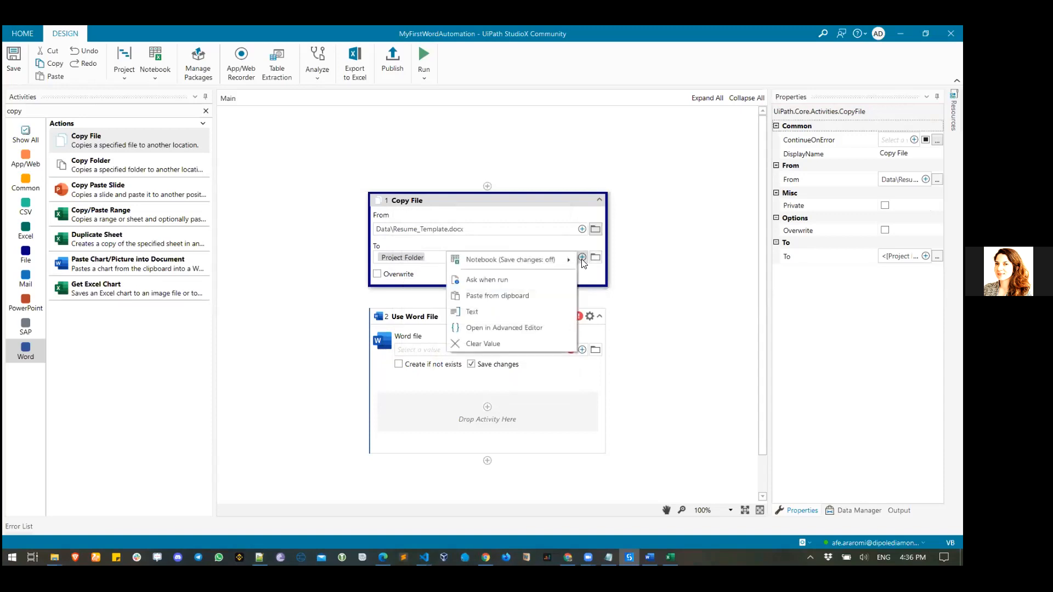
left_click(499, 312)
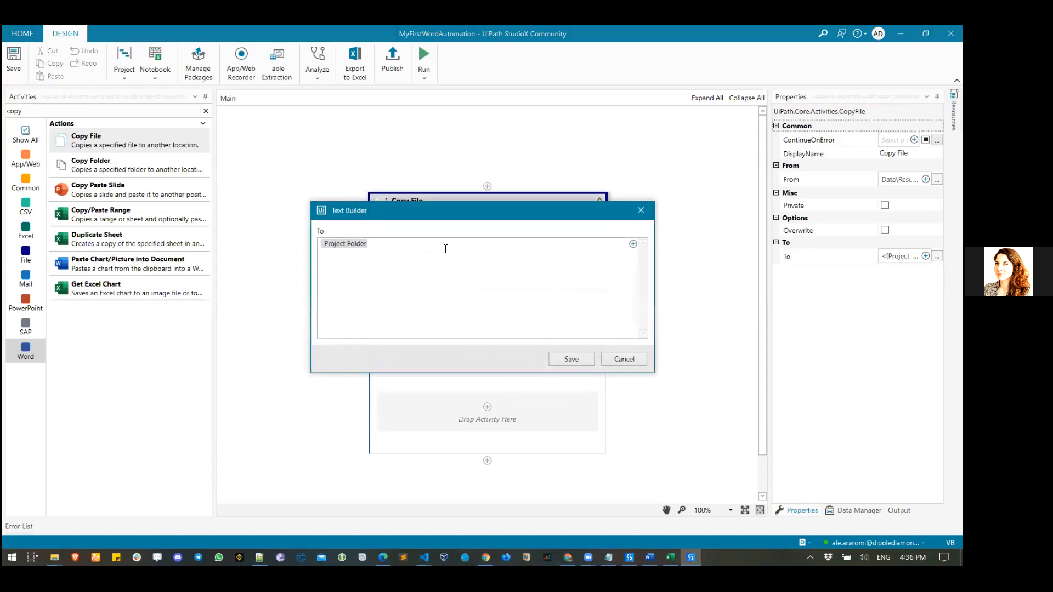
type("\\Output.docx")
left_click(563, 361)
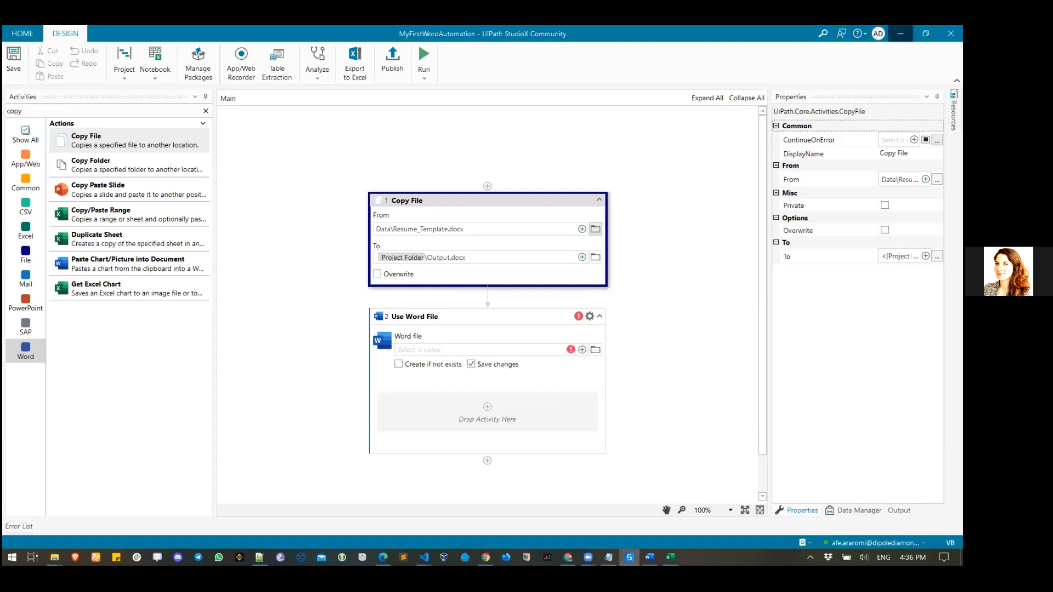
left_click(900, 33)
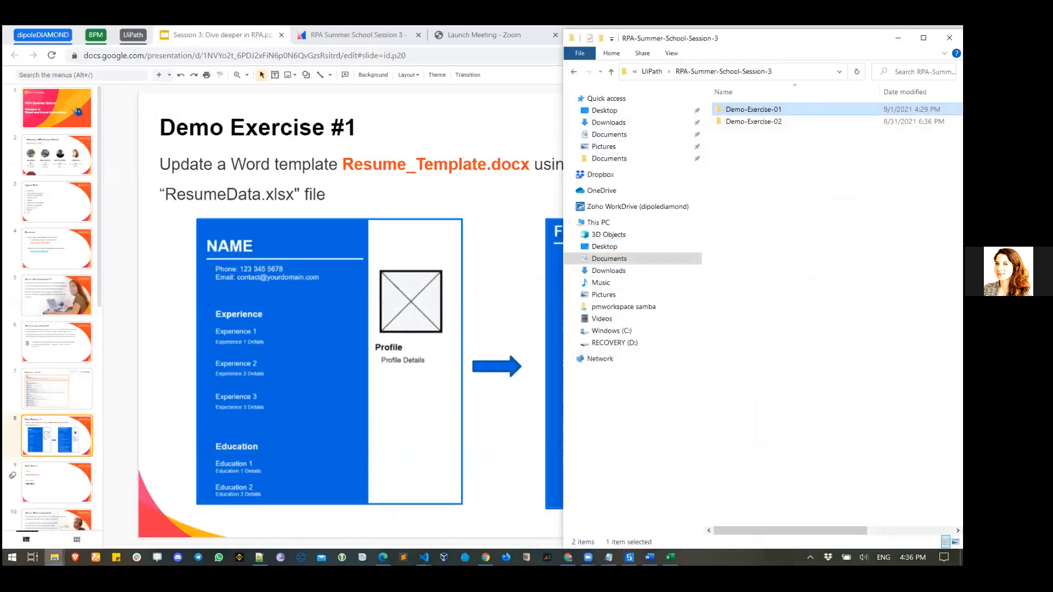
- Open the Output file's Properties Security tab and select its full object path
left_click(81, 506)
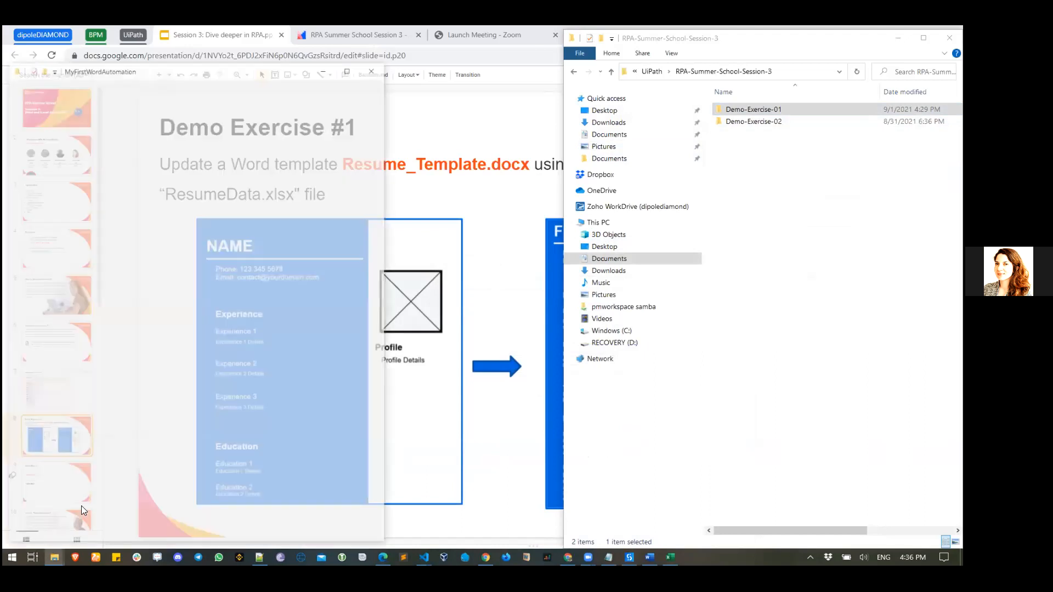
right_click(210, 176)
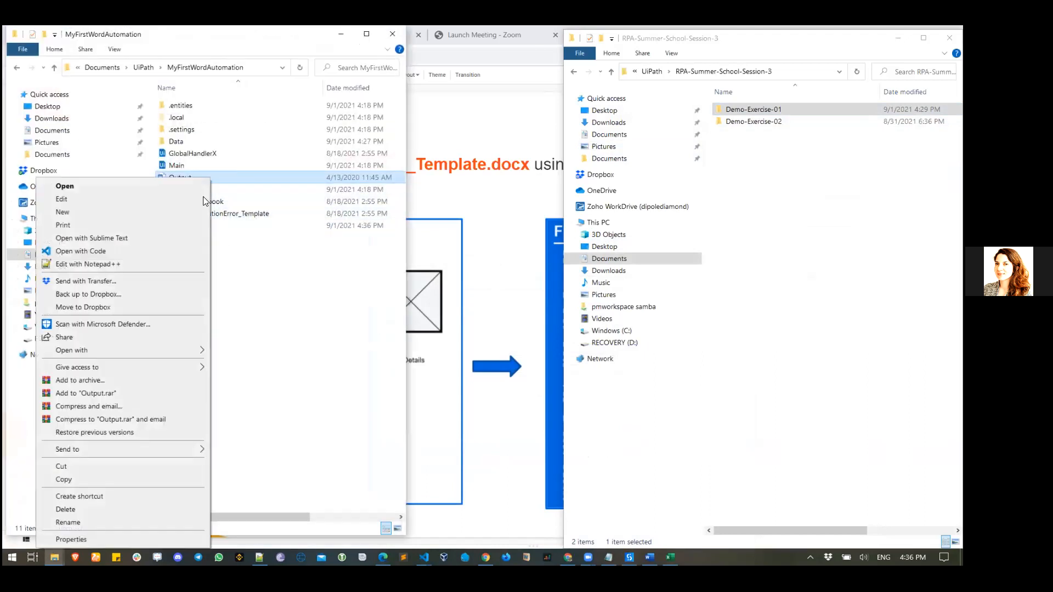
left_click(149, 538)
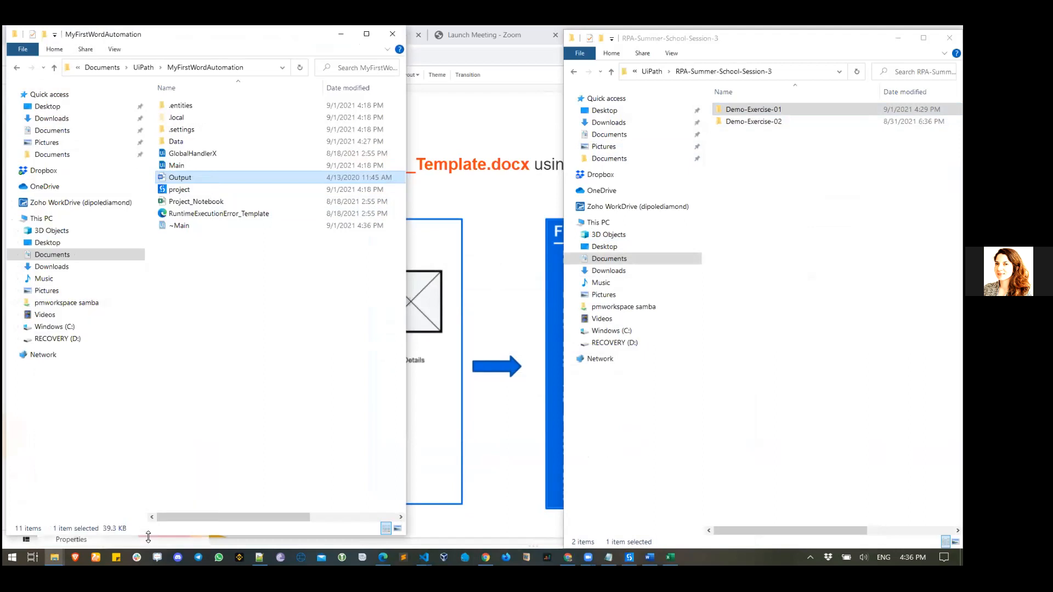
left_click(264, 206)
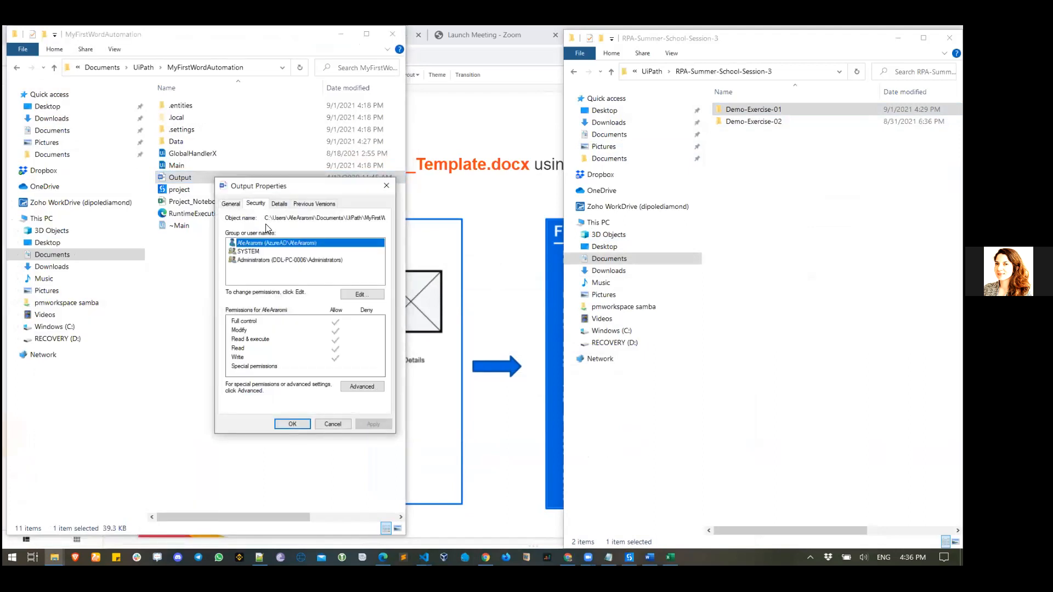
left_click_drag(267, 219, 414, 253)
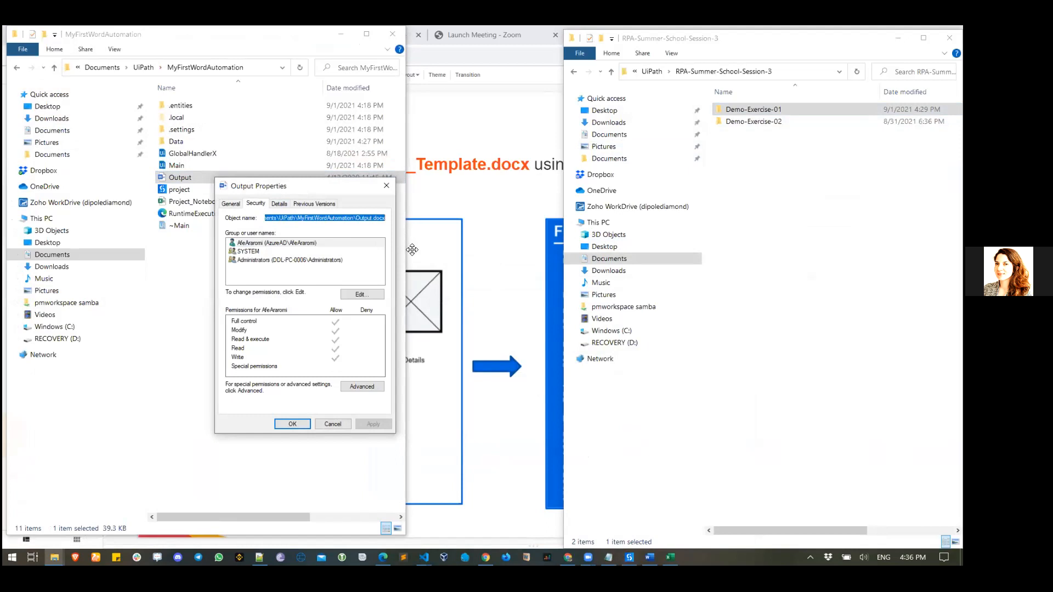
- Paste the Output.docx path on a new Notepad line below the title, with Word Wrap enabled
left_click(609, 557)
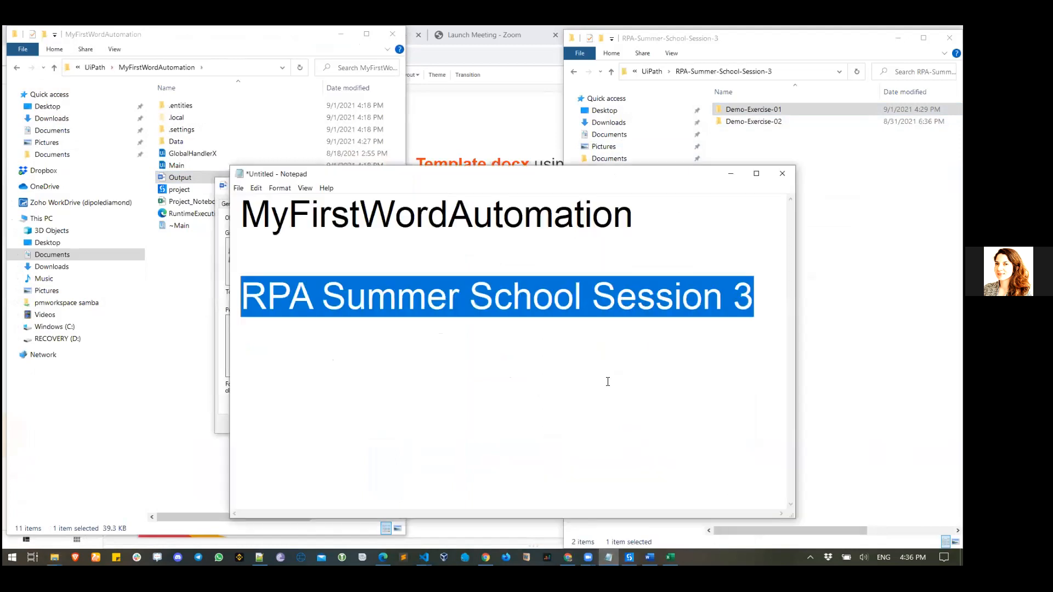
left_click(708, 334)
key("Return")
key("Return")
key("Return")
key("ctrl+v")
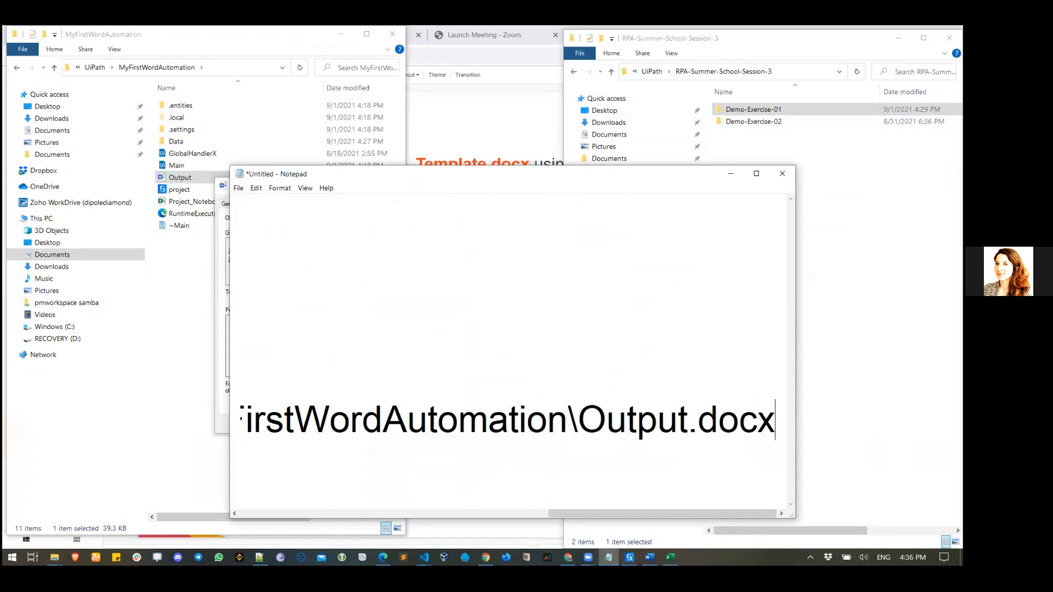
left_click(305, 188)
left_click(296, 201)
scroll(446, 472, "down", 1)
left_click_drag(445, 472, 247, 342)
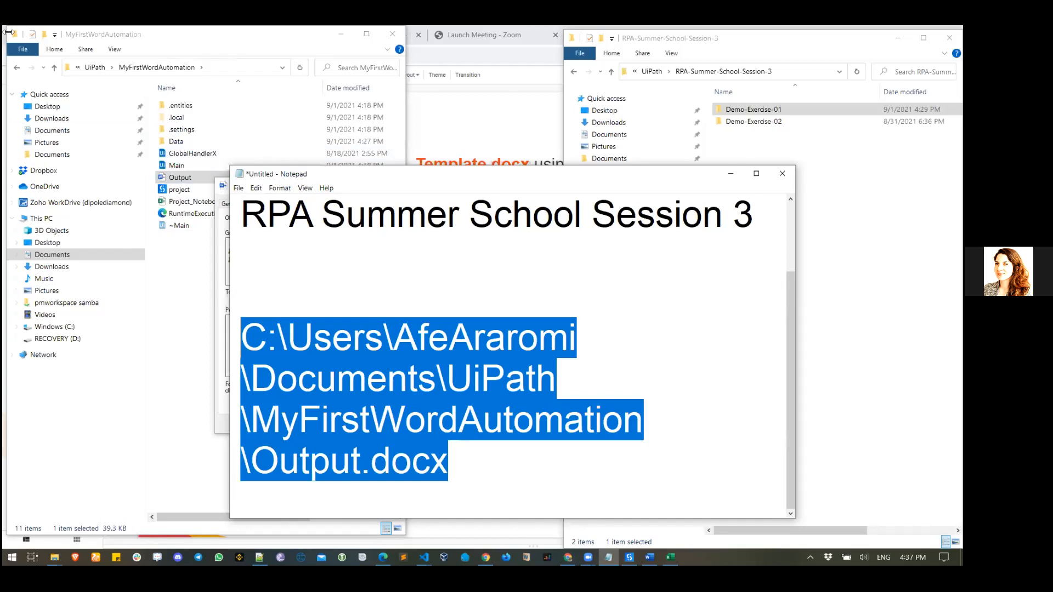
left_click(466, 106)
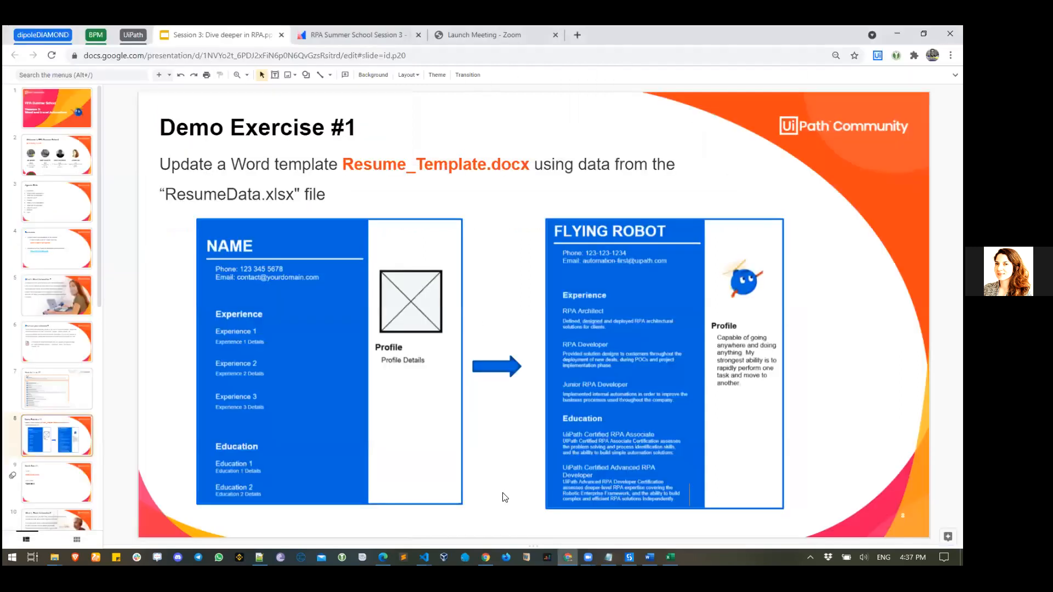
- Leave the Demo Exercise #1 slide and return to the StudioX workflow
left_click(629, 557)
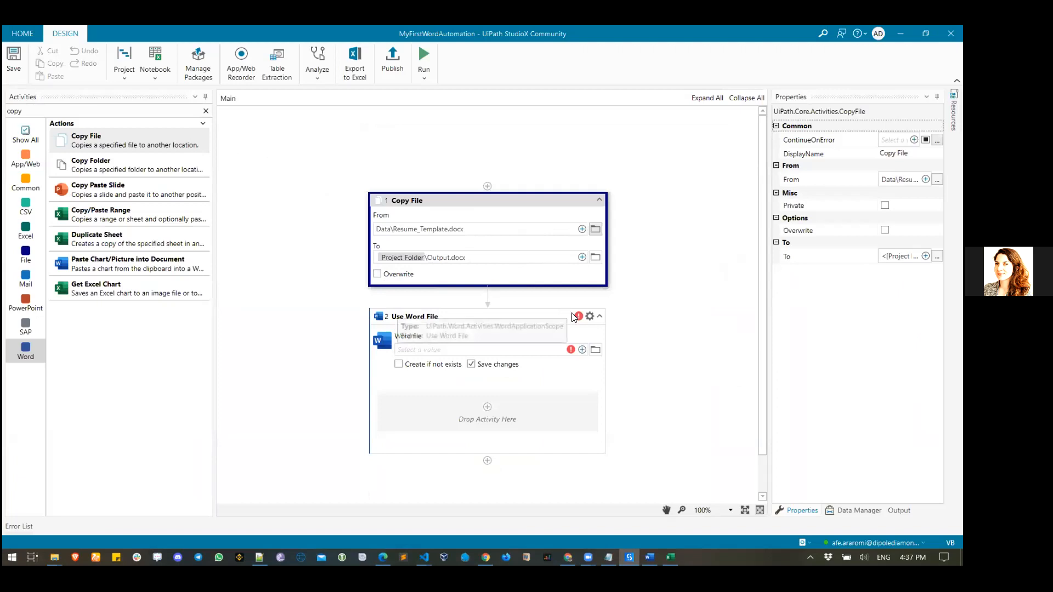
- Delete the Use Word File activity and tick Overwrite on Copy File
left_click(524, 313)
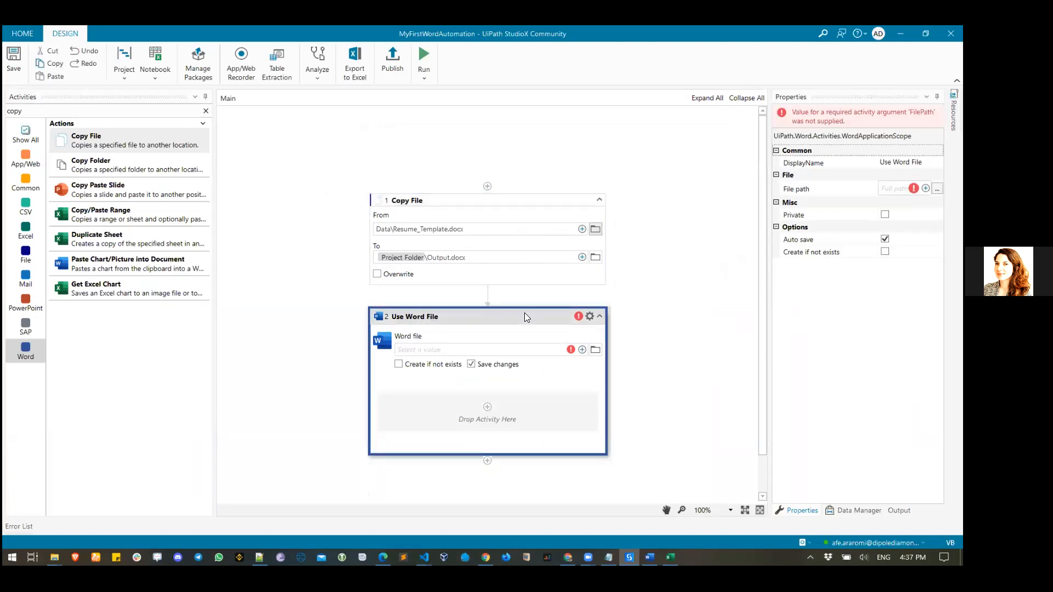
key("Delete")
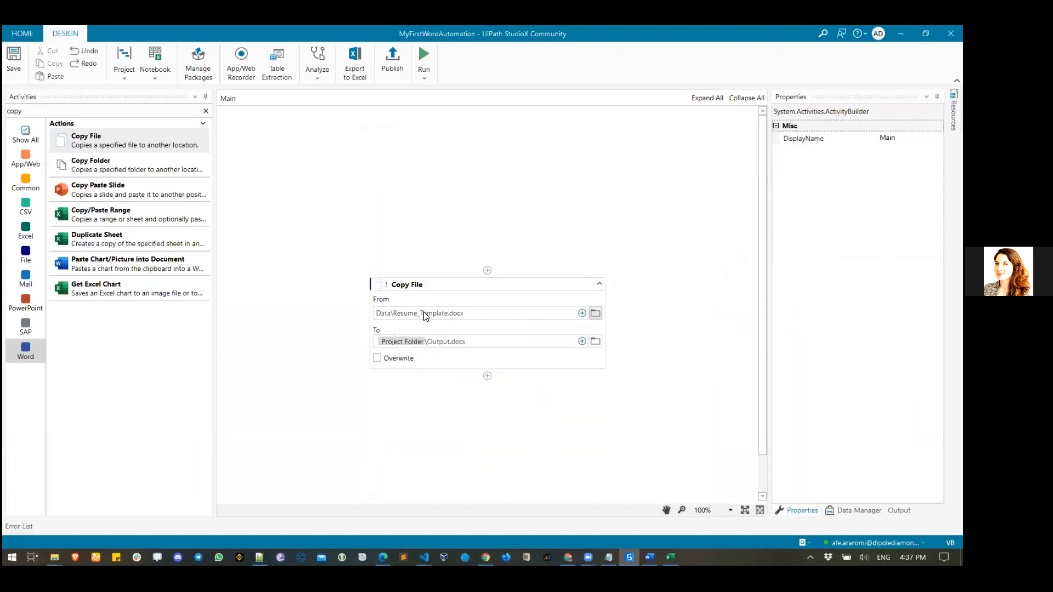
left_click(378, 358)
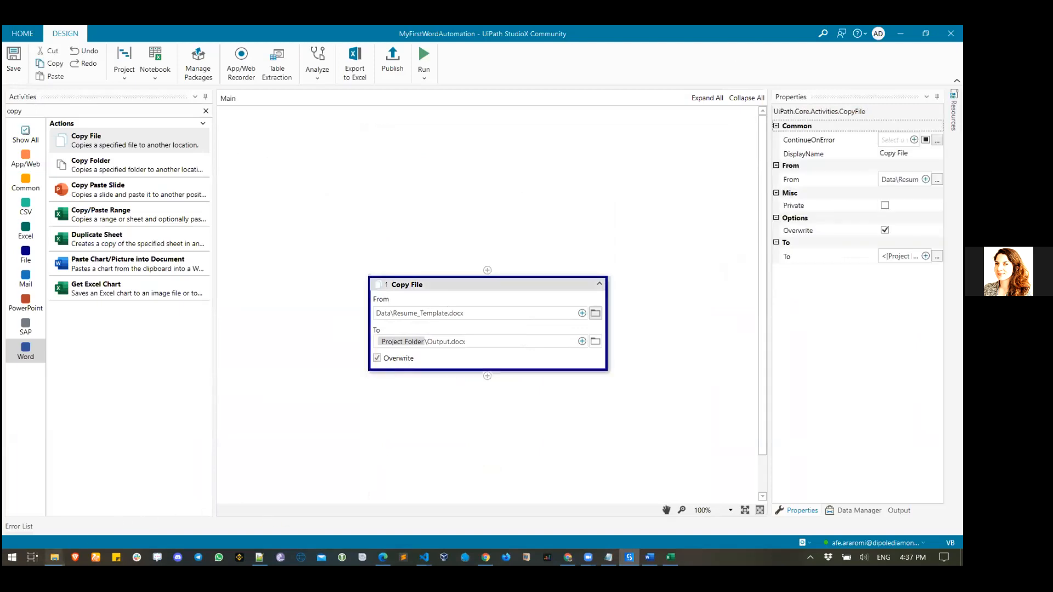
- Cancel the Output Properties dialog and bring the StudioX workflow back to front
mouse_move(54, 556)
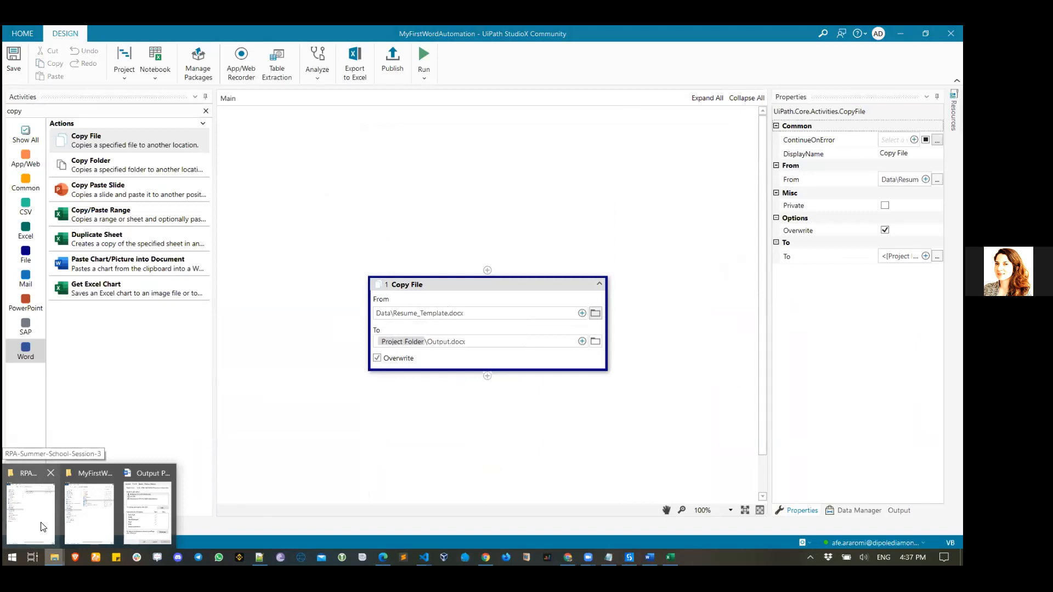
left_click(43, 527)
left_click(55, 557)
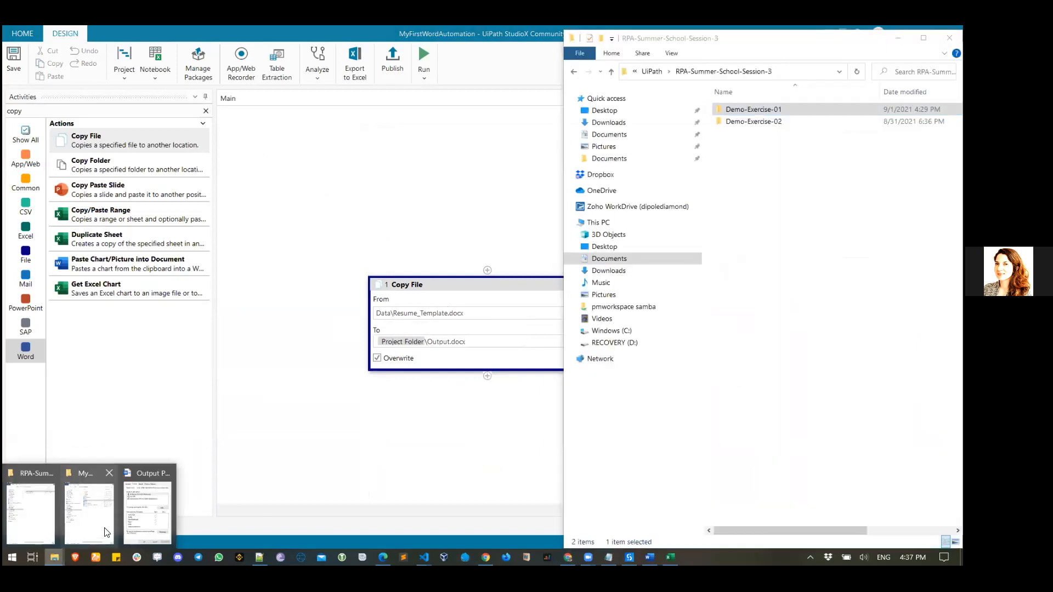
left_click(132, 525)
left_click(323, 427)
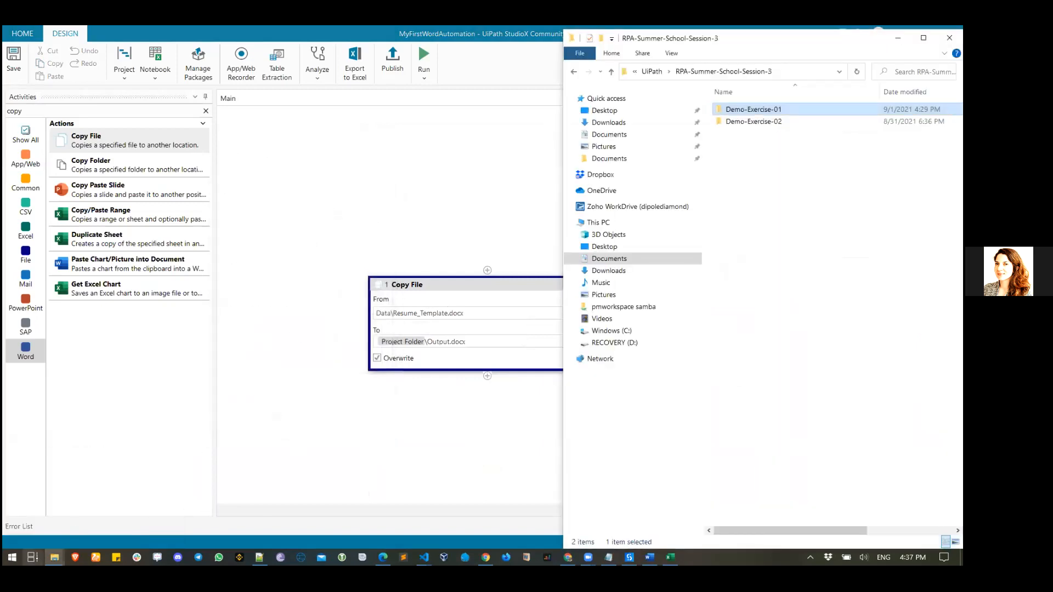
left_click(54, 557)
left_click(43, 532)
left_click(54, 557)
left_click(99, 530)
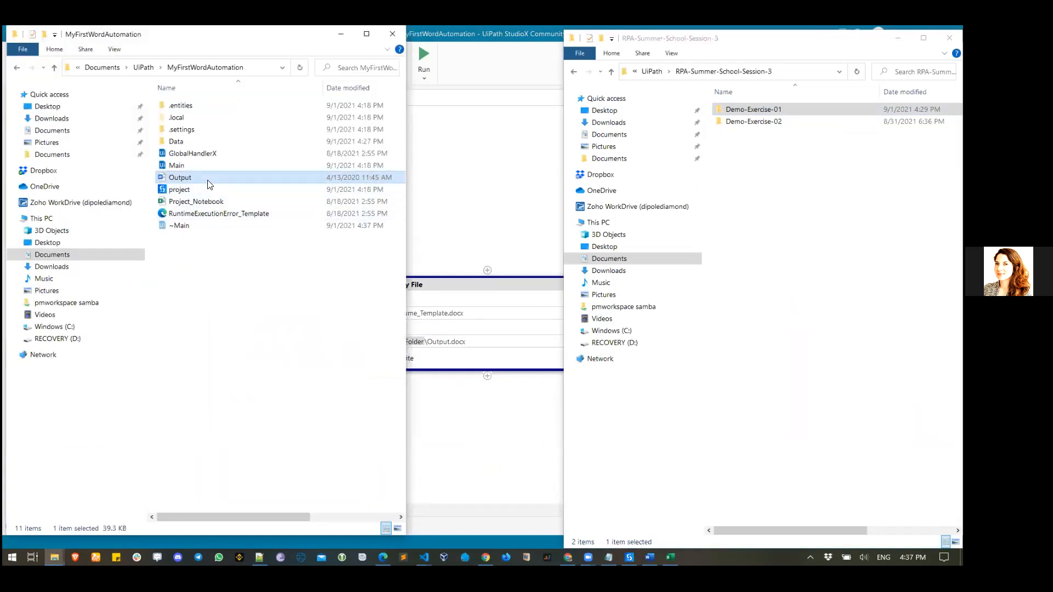
left_click(506, 191)
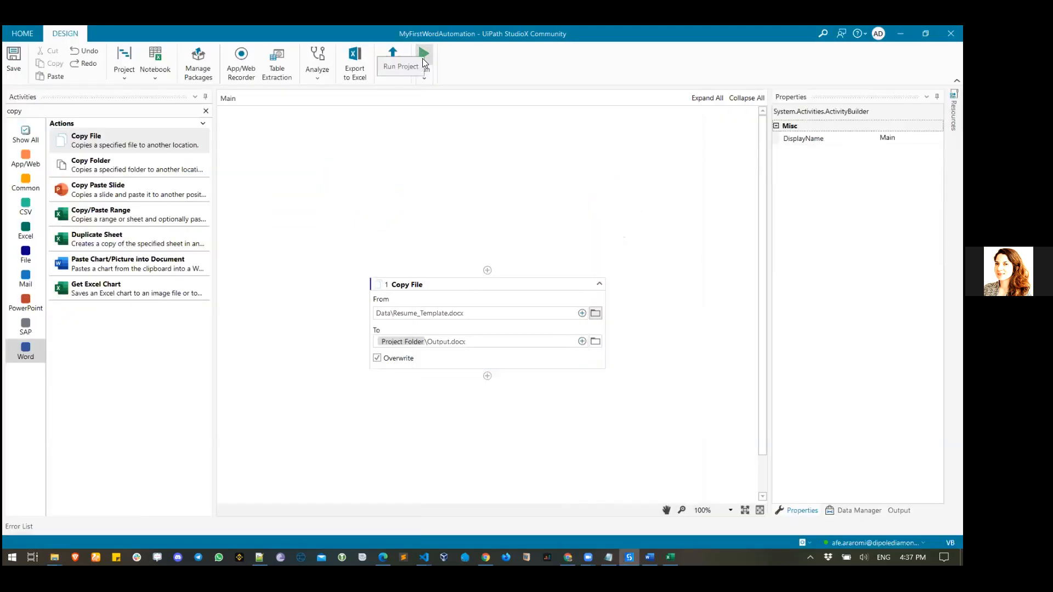
- Run the copy workflow, then select and delete Output from the MyFirstWordAutomation folder
left_click(423, 57)
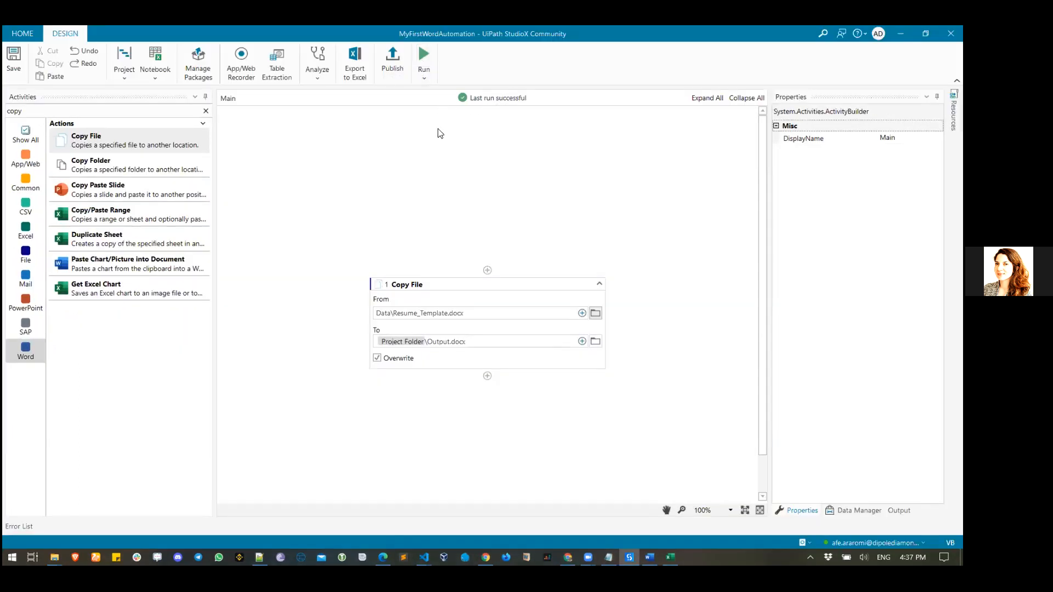
mouse_move(55, 557)
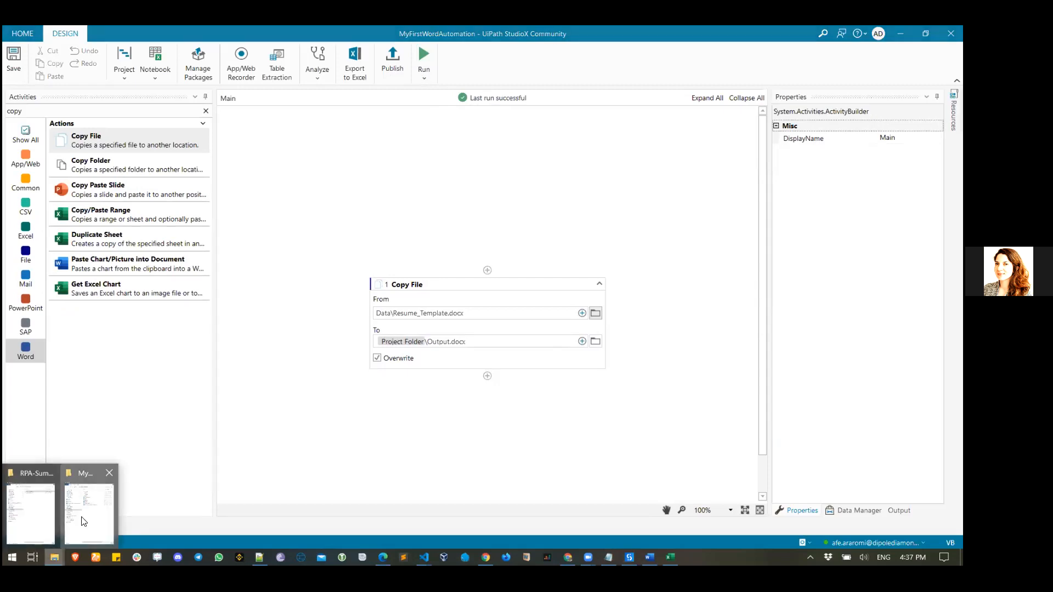
left_click(85, 521)
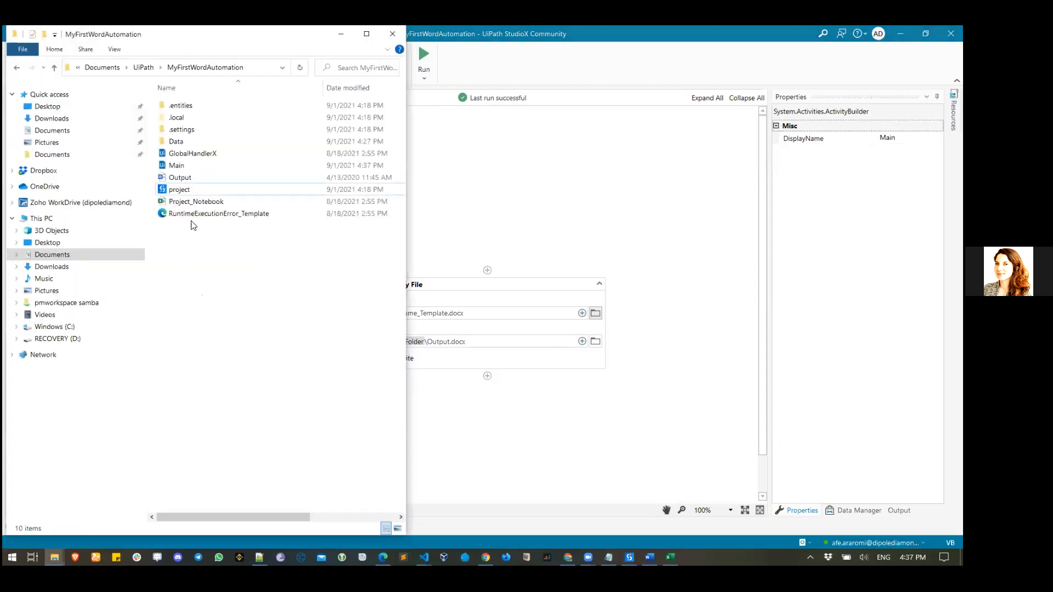
left_click(187, 183)
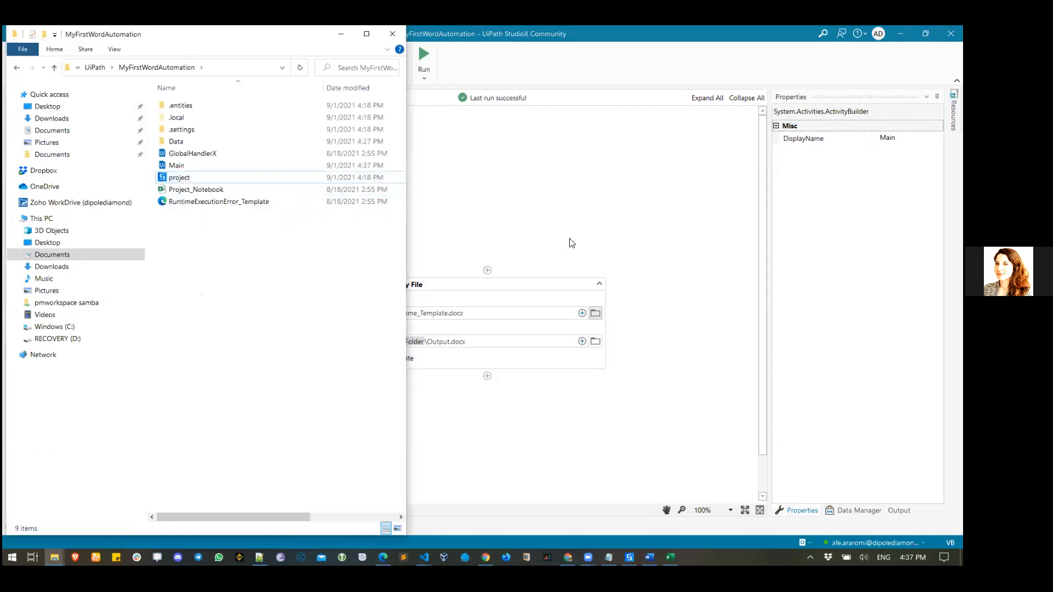
left_click(572, 239)
left_click(583, 341)
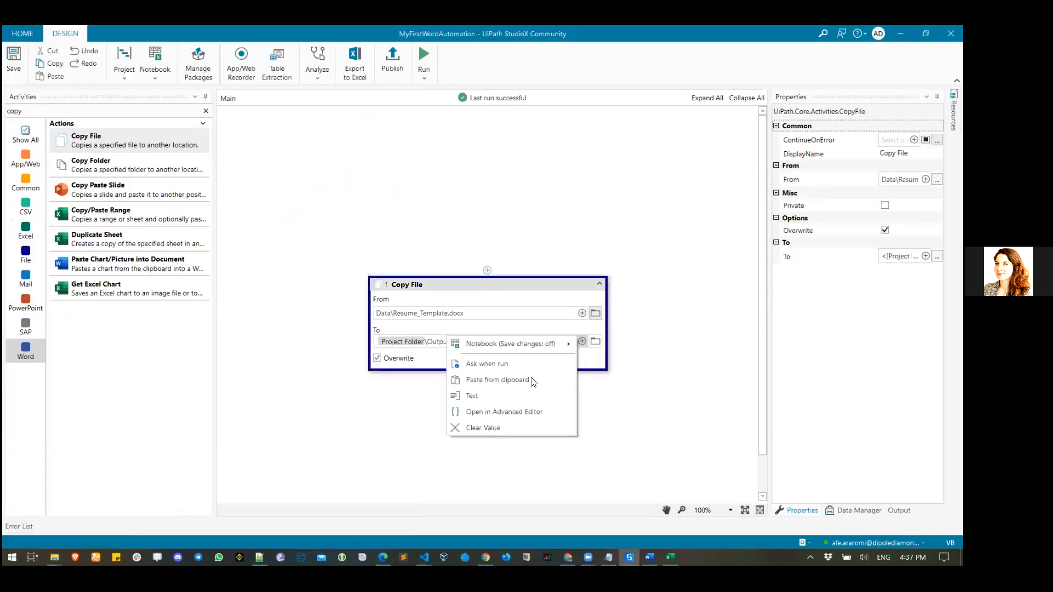
left_click(521, 398)
double_click(384, 245)
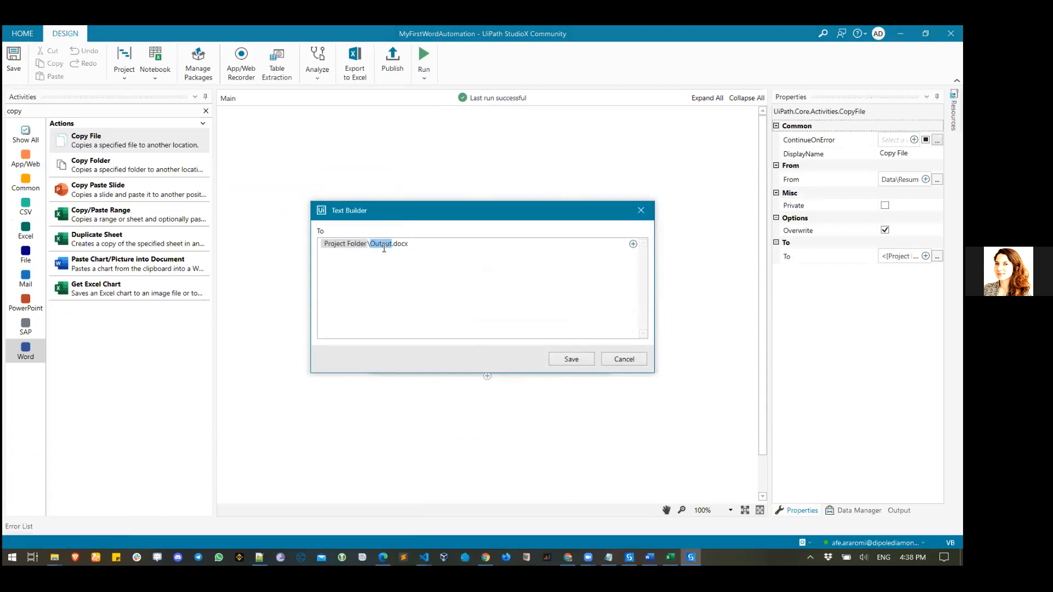
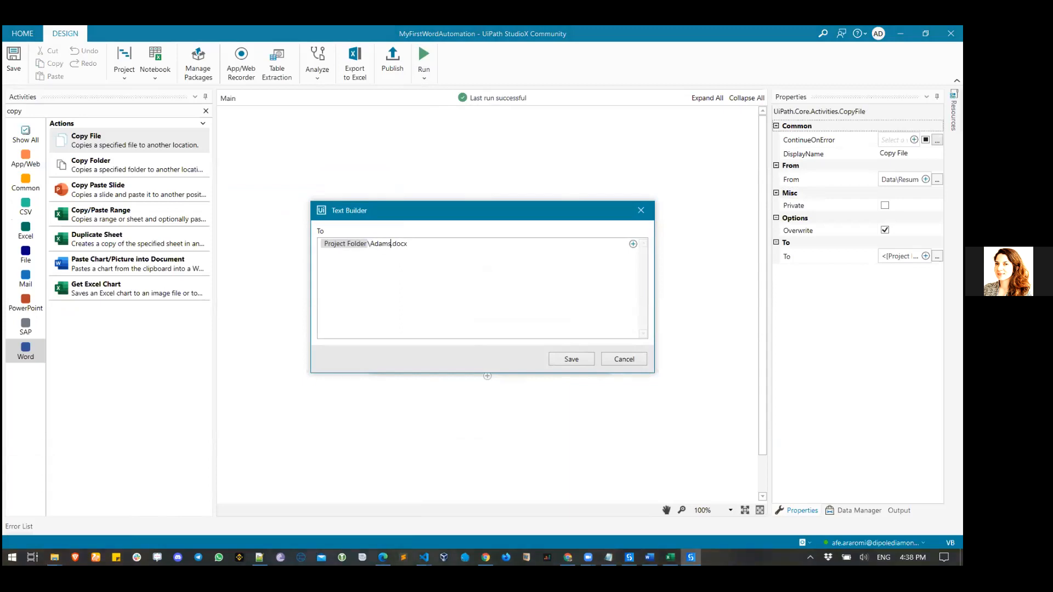
left_click(569, 361)
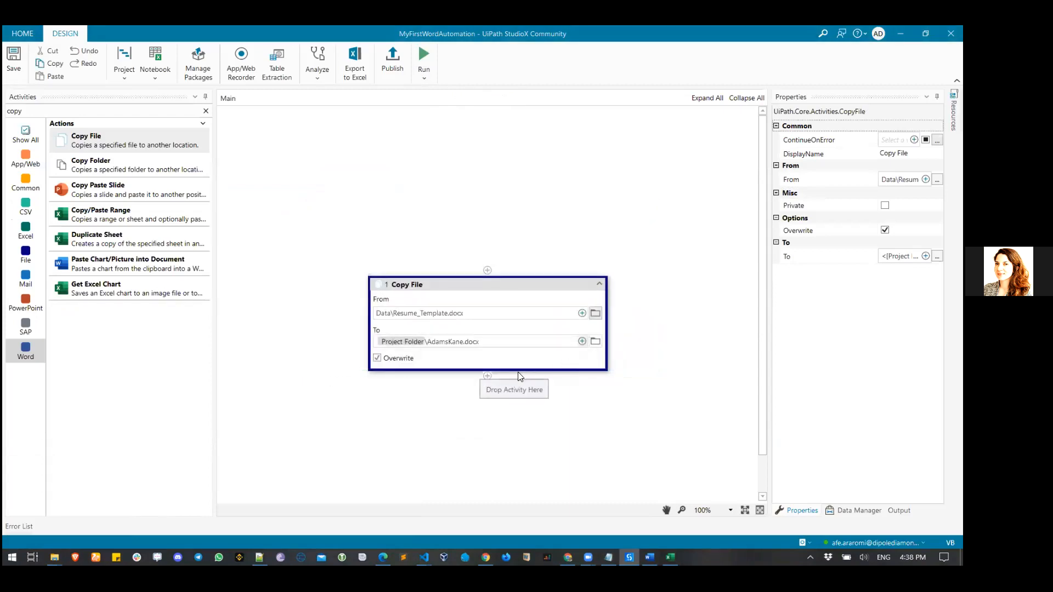
left_click(425, 55)
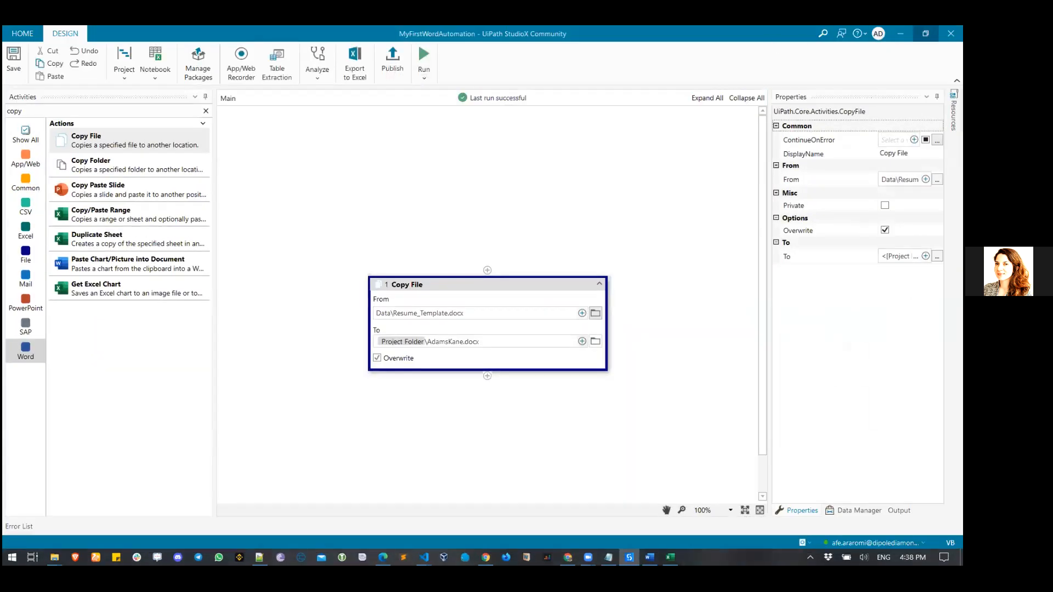
left_click(900, 33)
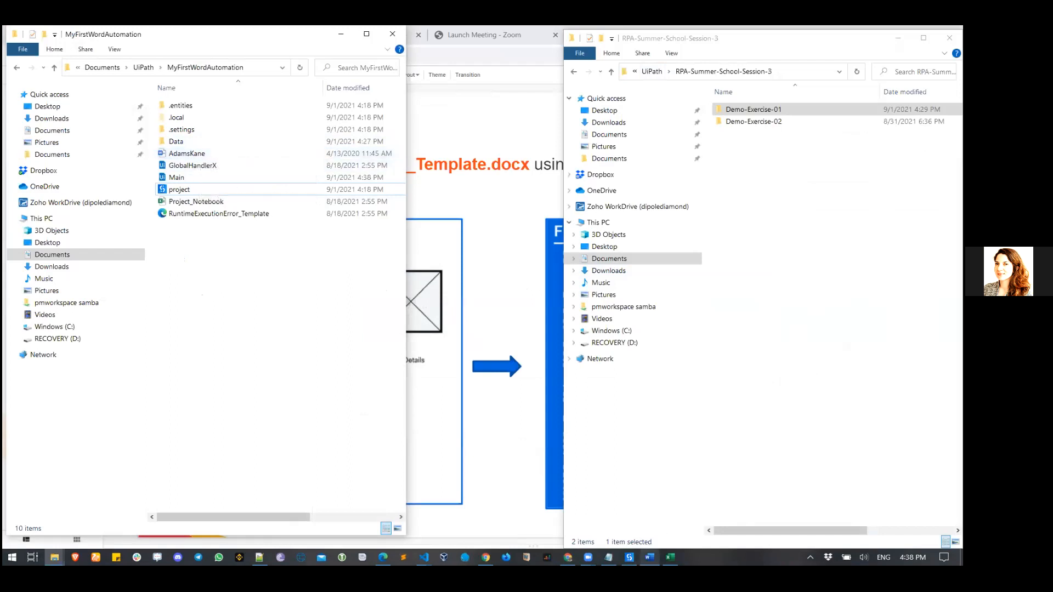
left_click(630, 557)
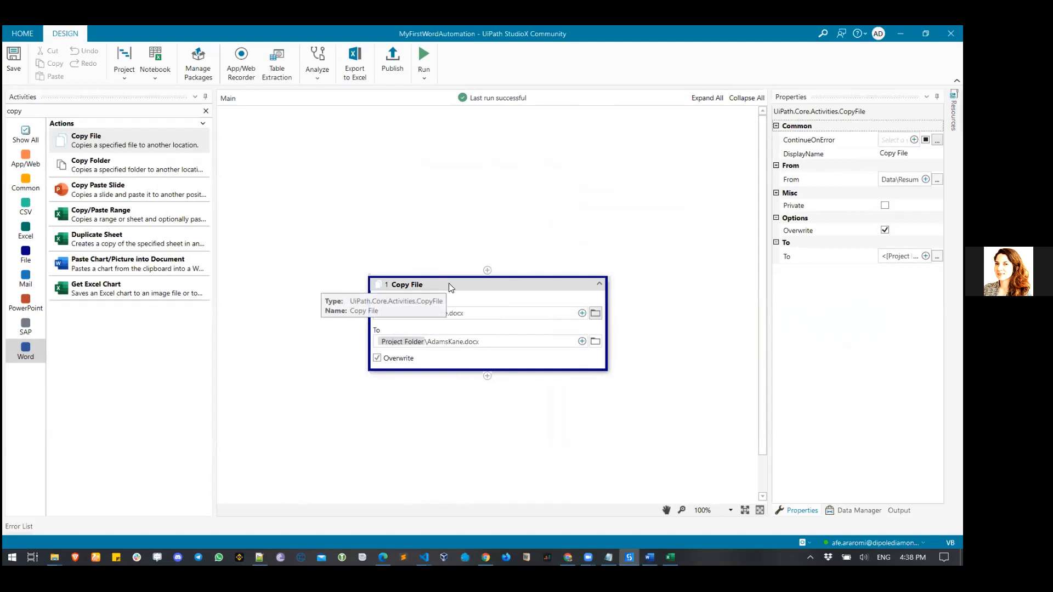
left_click(26, 346)
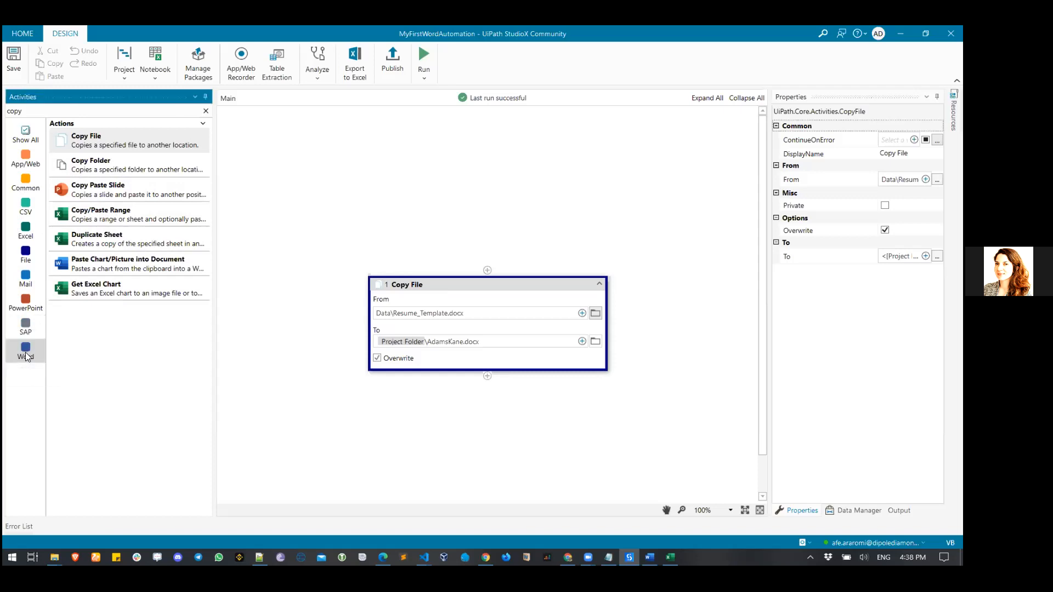
- Add a Use Word File activity below the Copy File step, then select Copy File
left_click(206, 111)
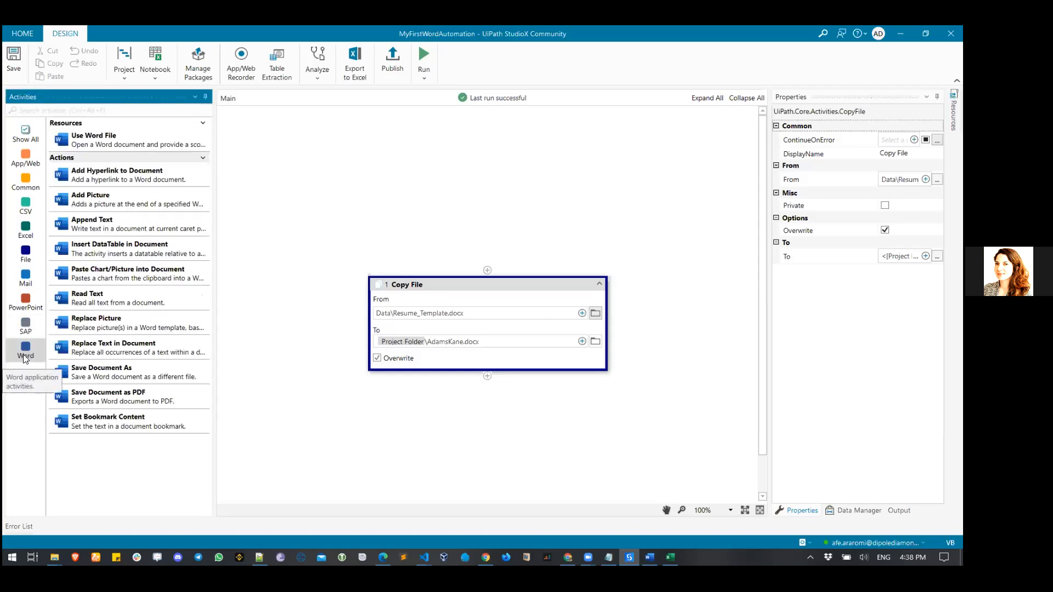
left_click_drag(107, 143, 489, 385)
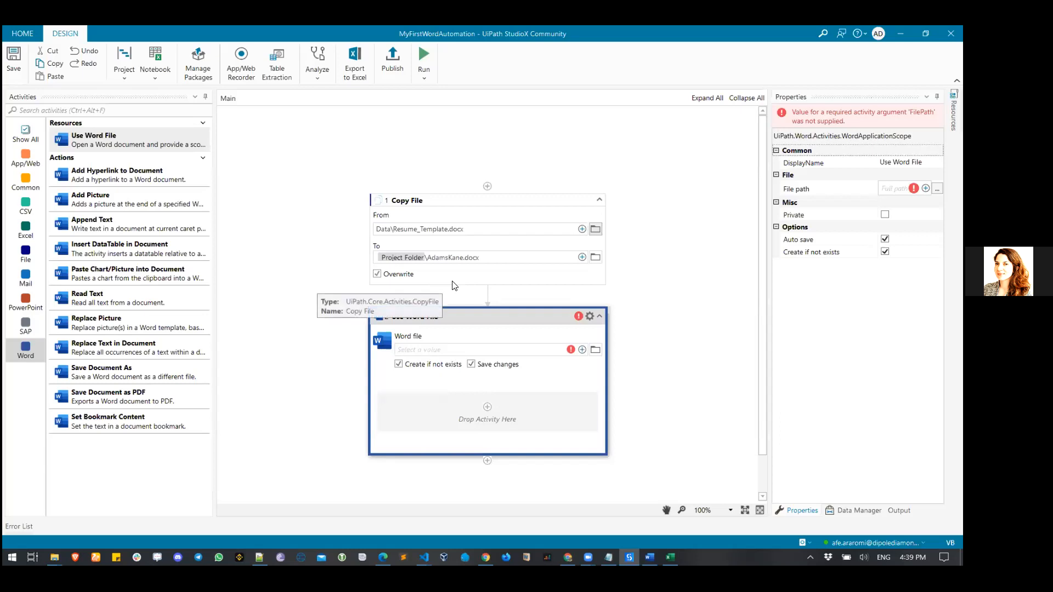
left_click(388, 243)
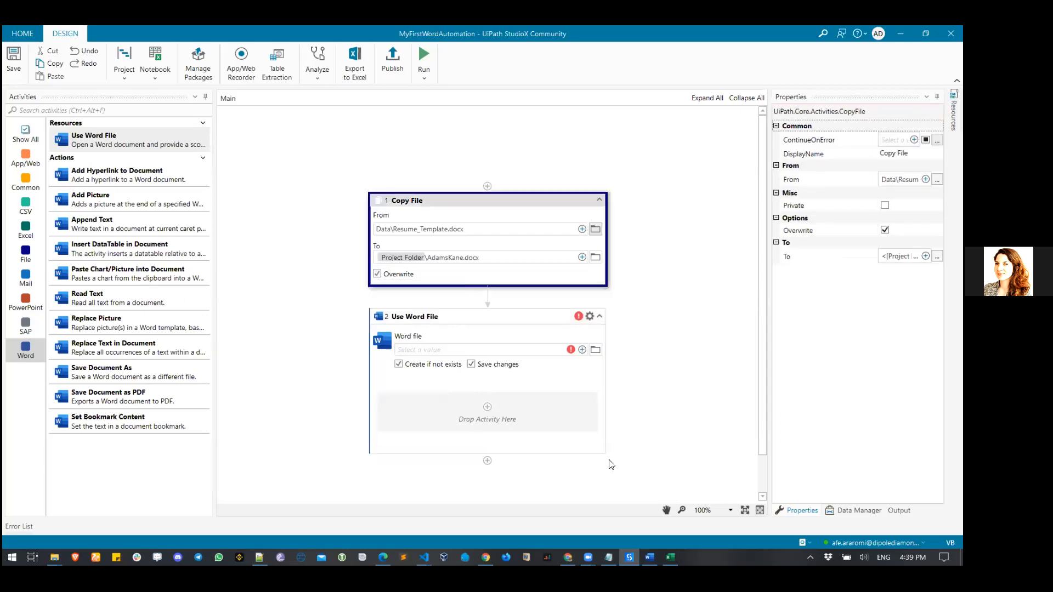
- Zoom the workflow to 200%, scroll to Copy File, and open its To field's value options
left_click(730, 511)
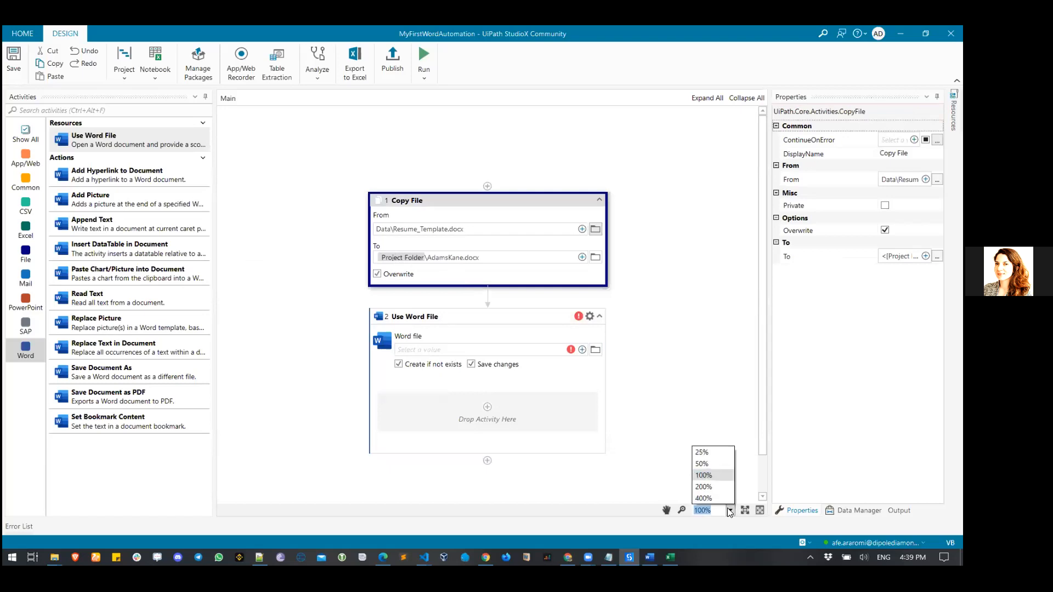
left_click(715, 489)
left_click_drag(482, 496, 607, 496)
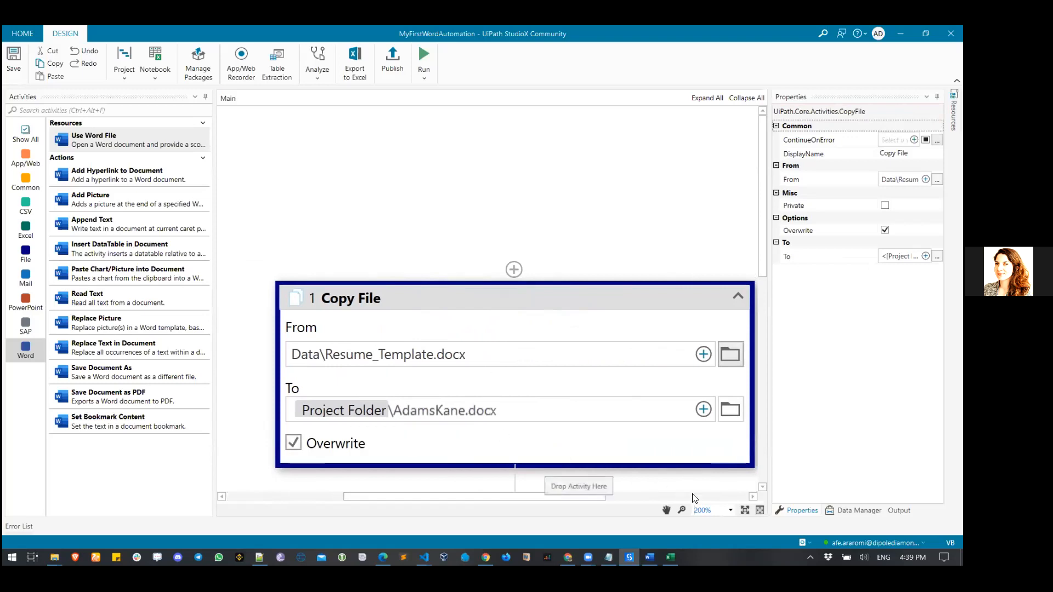
left_click(728, 509)
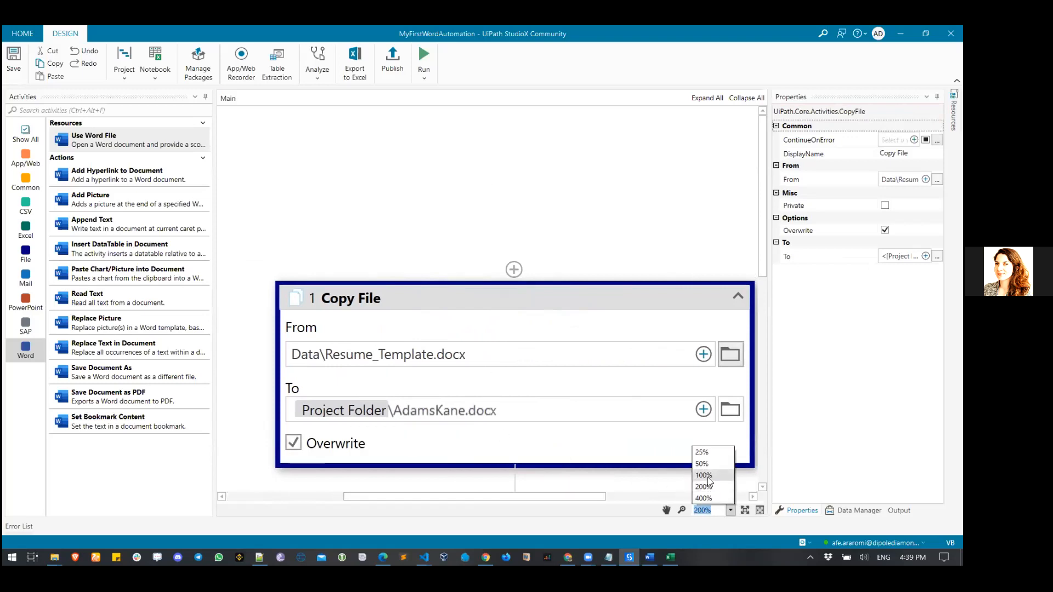
left_click(708, 477)
scroll(605, 364, "down", 1)
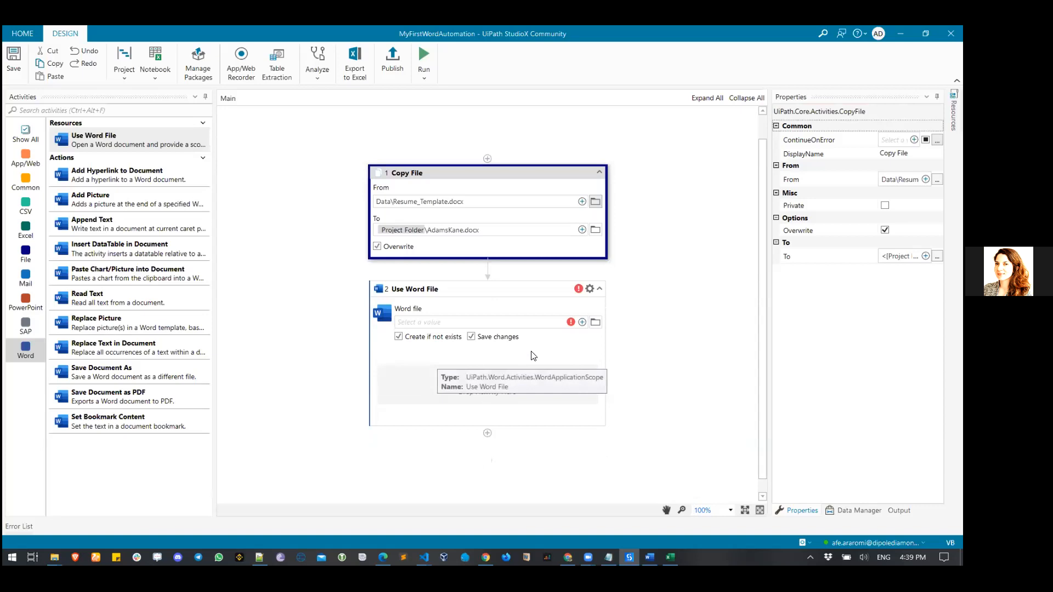
left_click(730, 511)
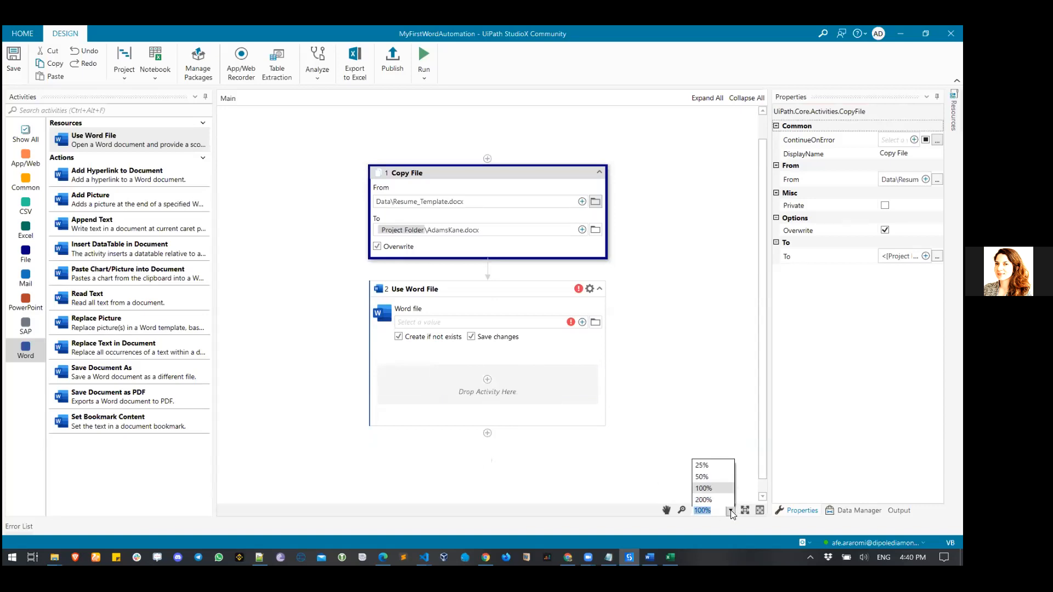
left_click(713, 499)
left_click_drag(766, 257, 777, 395)
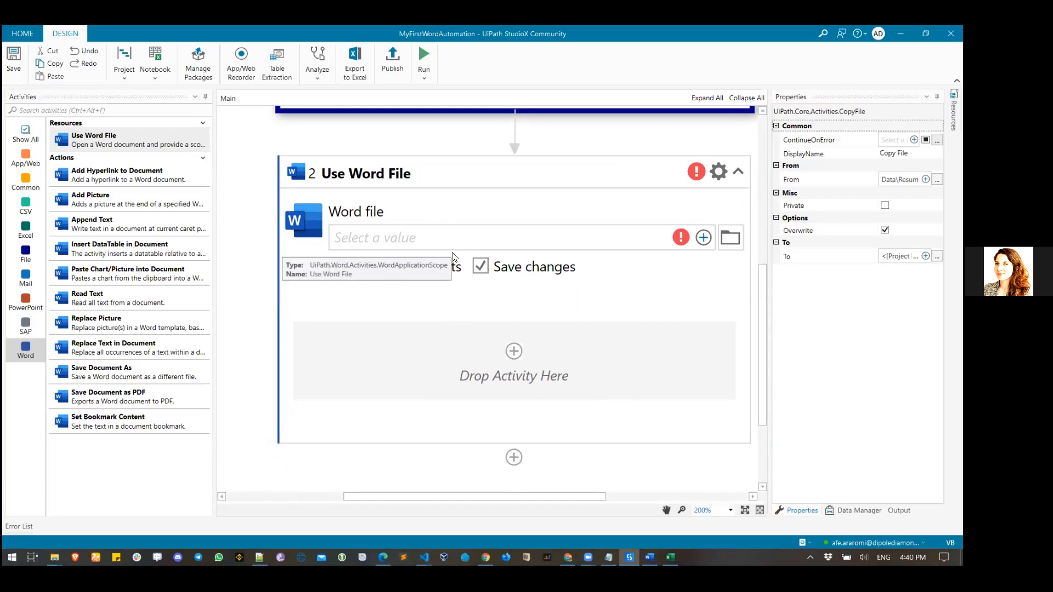
scroll(453, 257, "up", 3)
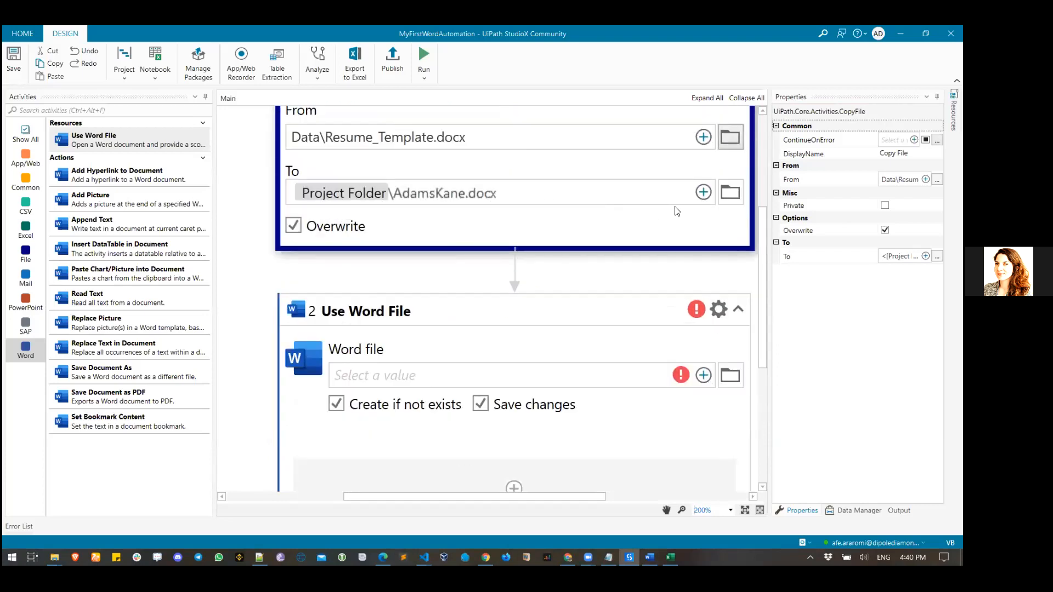
left_click(701, 194)
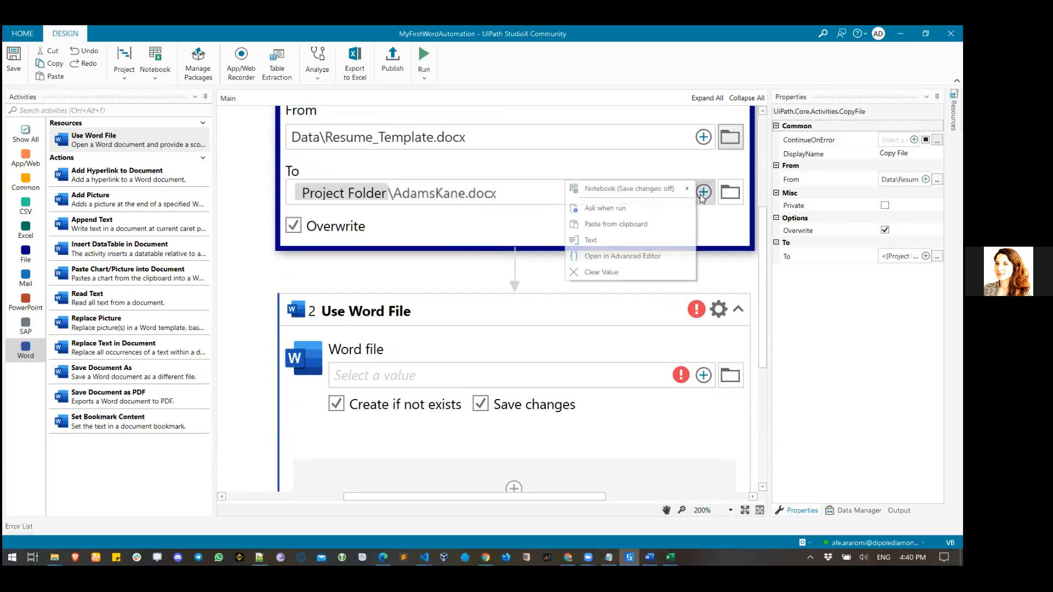
left_click(645, 235)
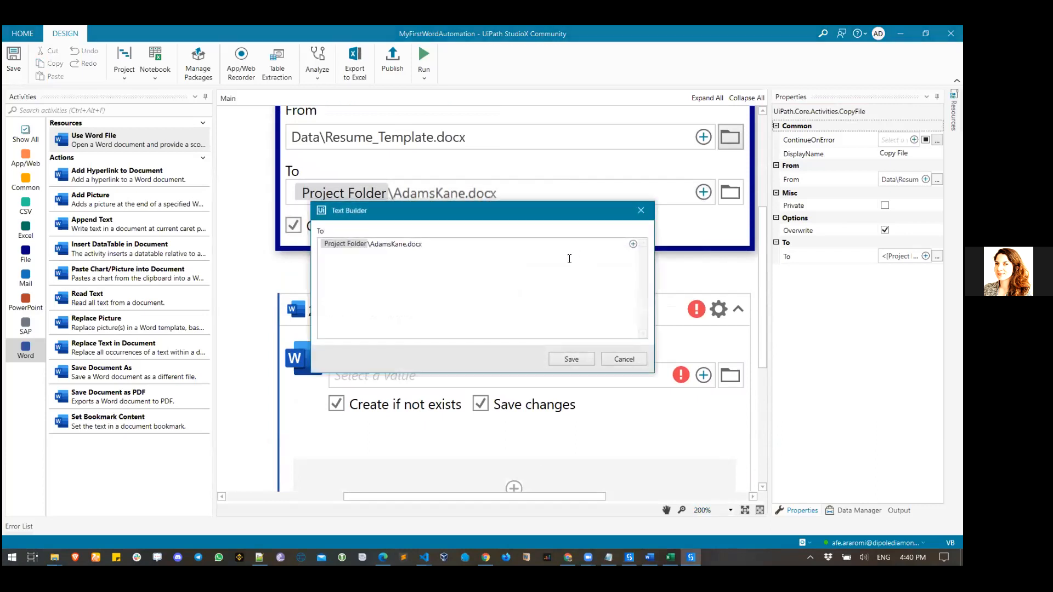
key("ctrl+a")
key("ctrl+c")
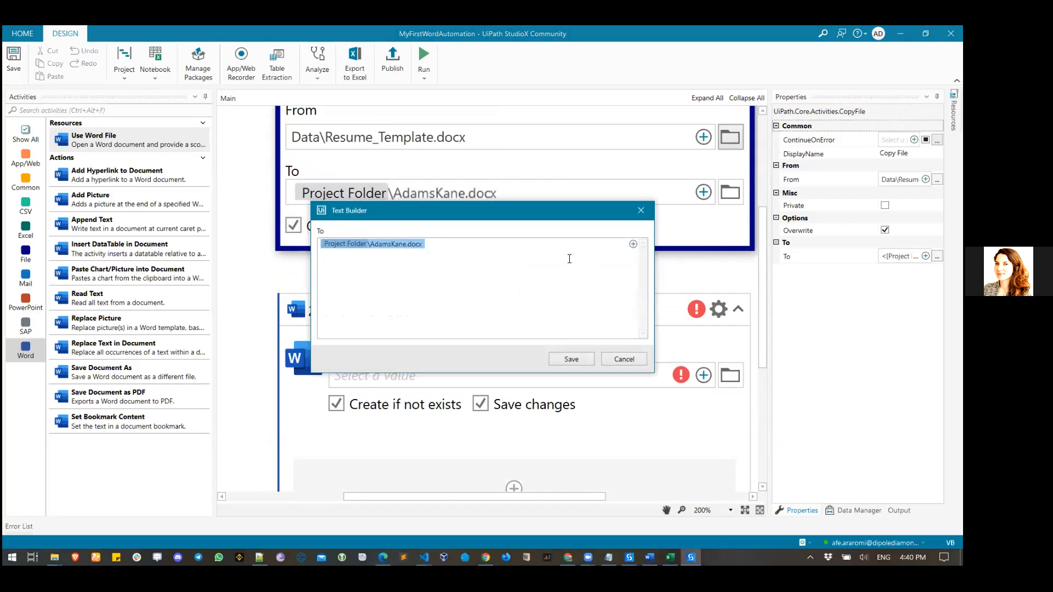
left_click(624, 359)
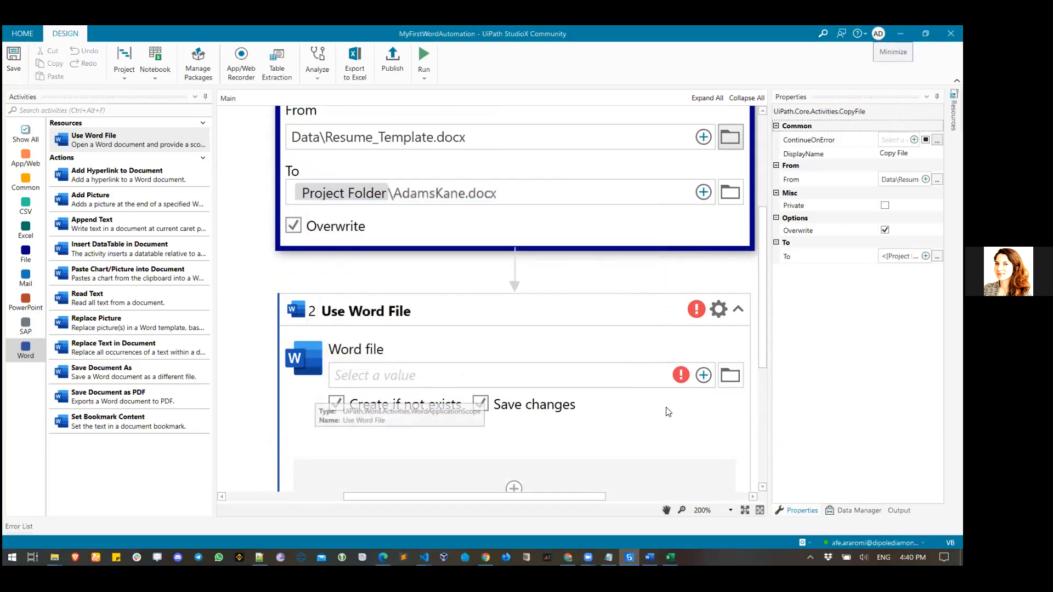
left_click(704, 375)
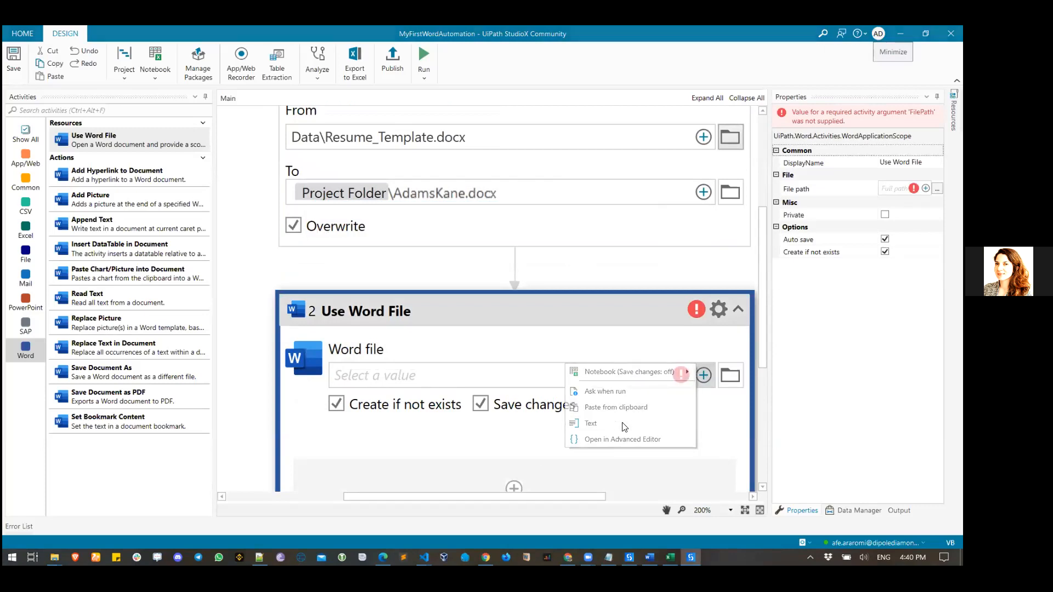
left_click(625, 427)
key("ctrl+v")
left_click(572, 359)
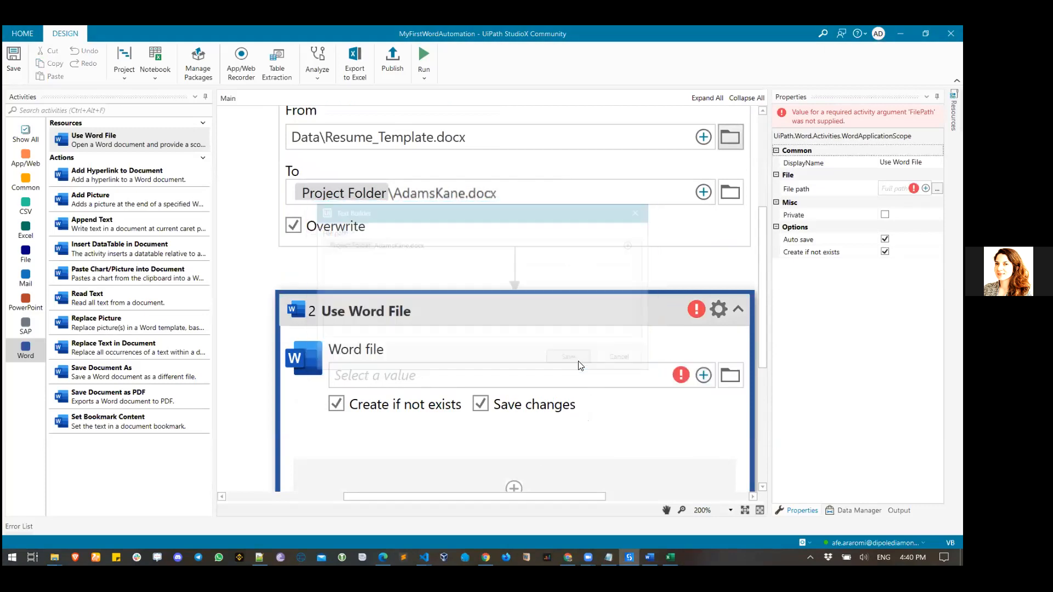
left_click(521, 191)
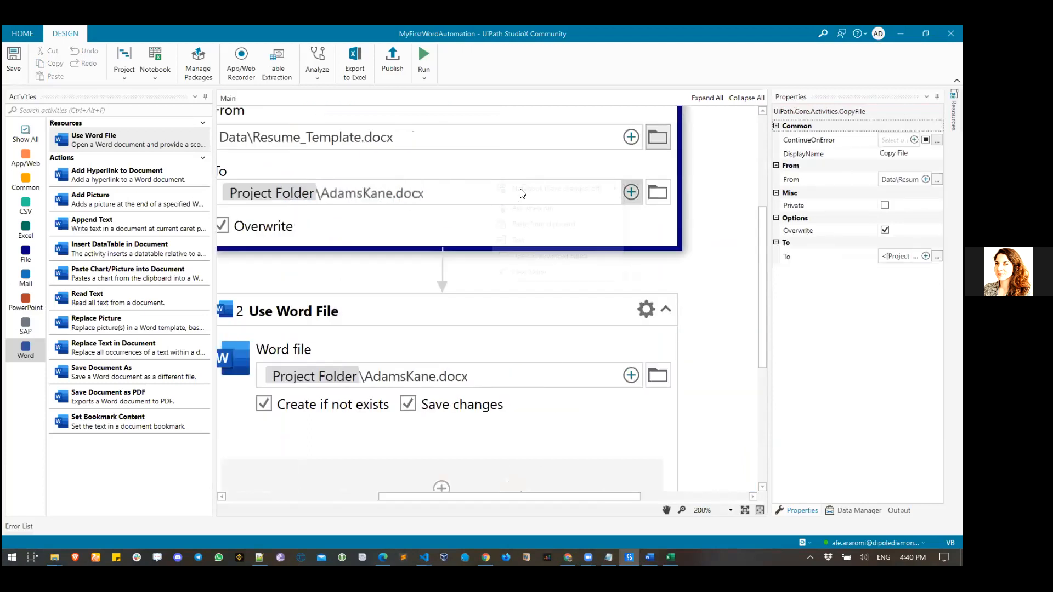
left_click_drag(415, 499, 383, 499)
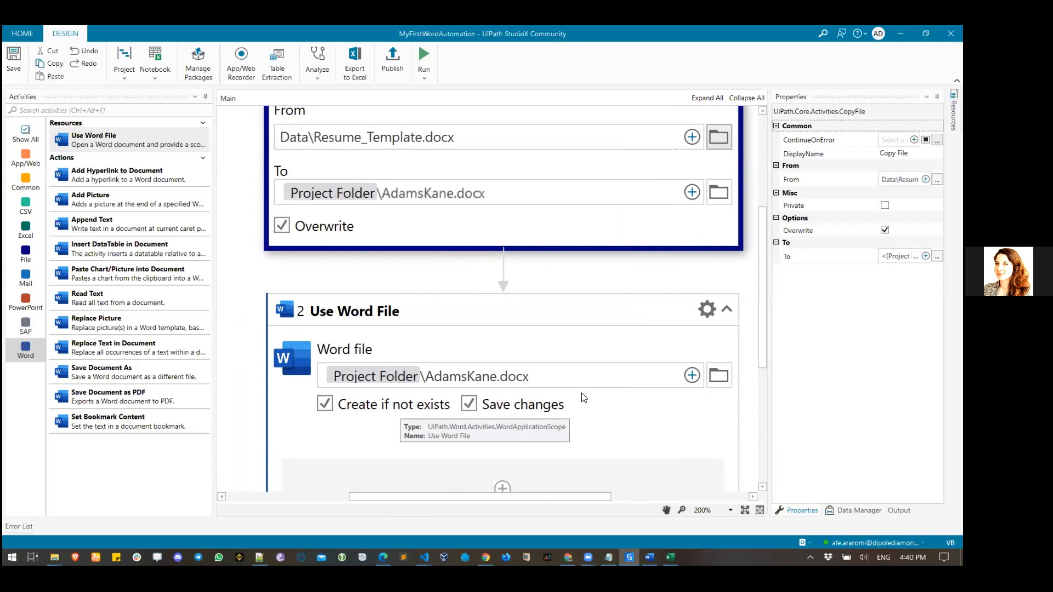
scroll(444, 237, "up", 1)
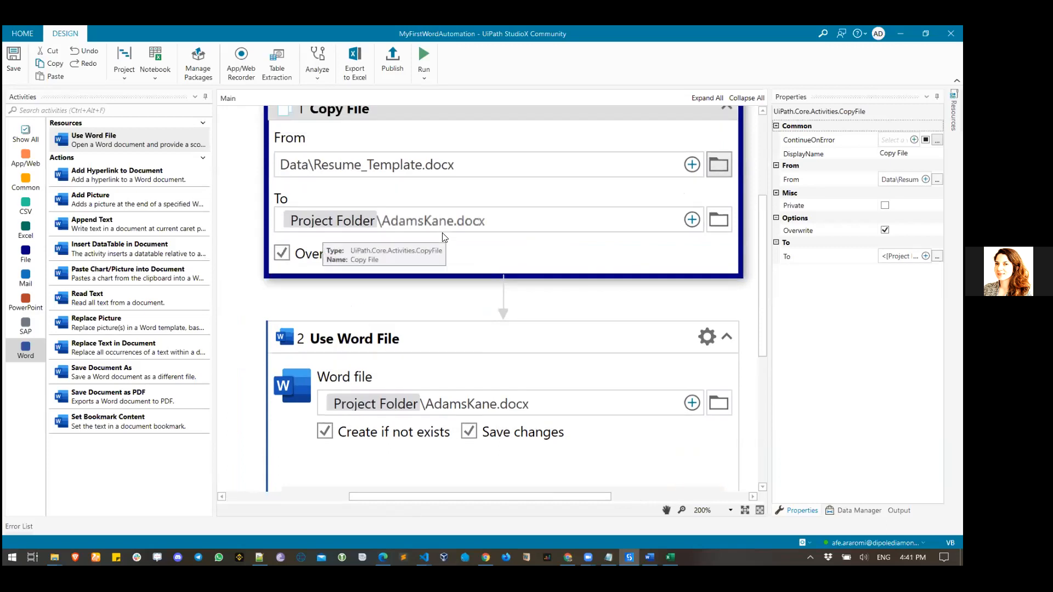
scroll(365, 239, "up", 1)
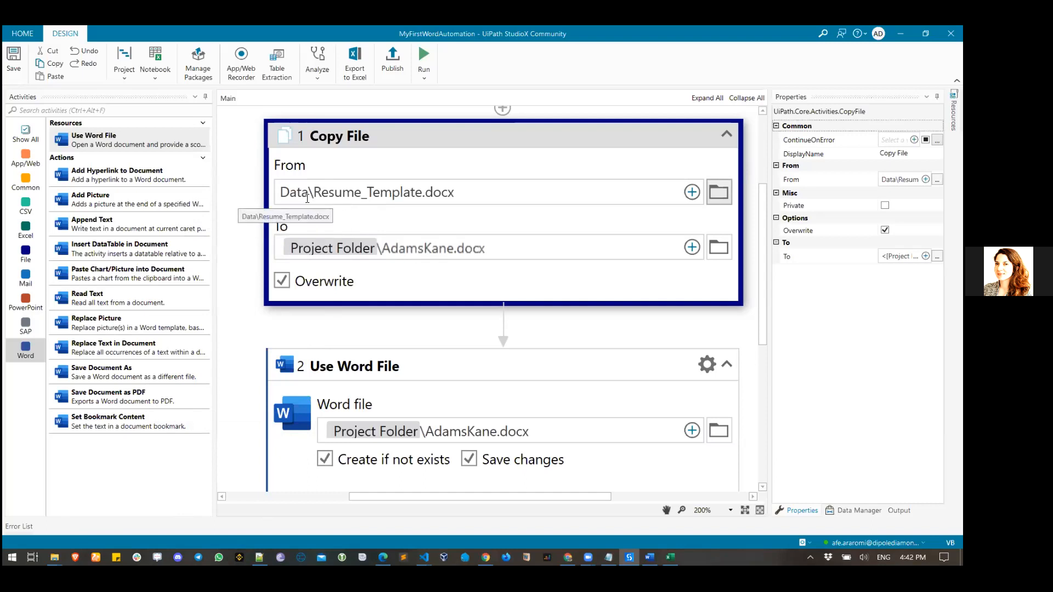
mouse_move(54, 557)
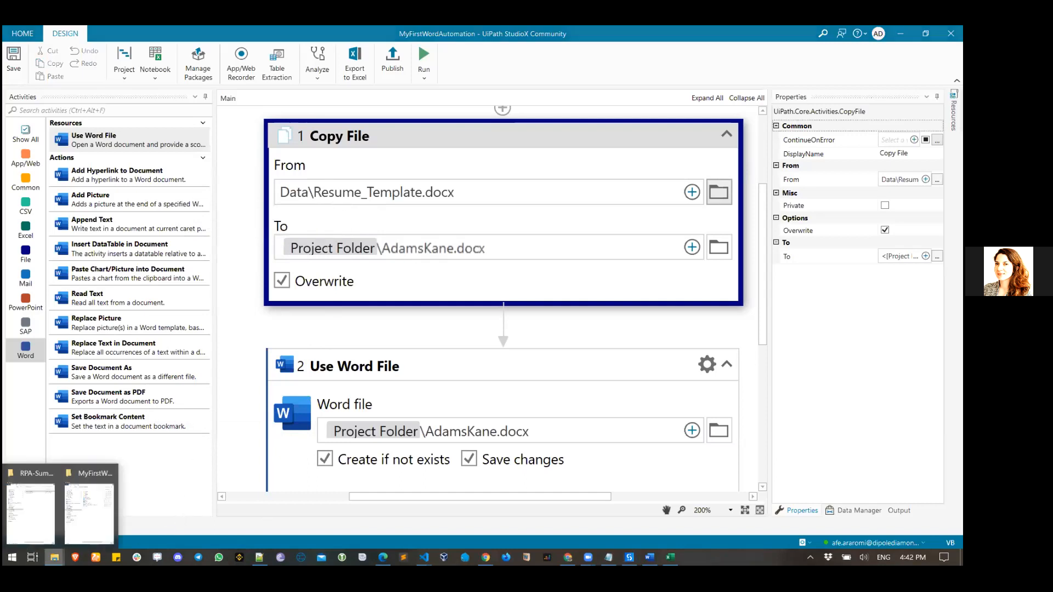
left_click(87, 520)
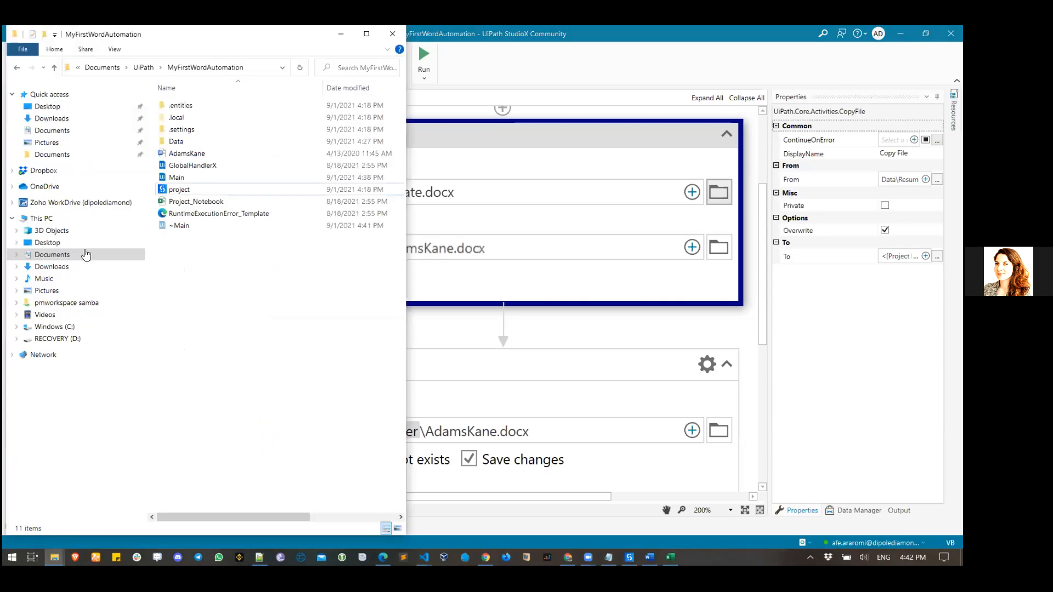
- Open the project's Data folder to check its contents, then switch back to StudioX
double_click(196, 143)
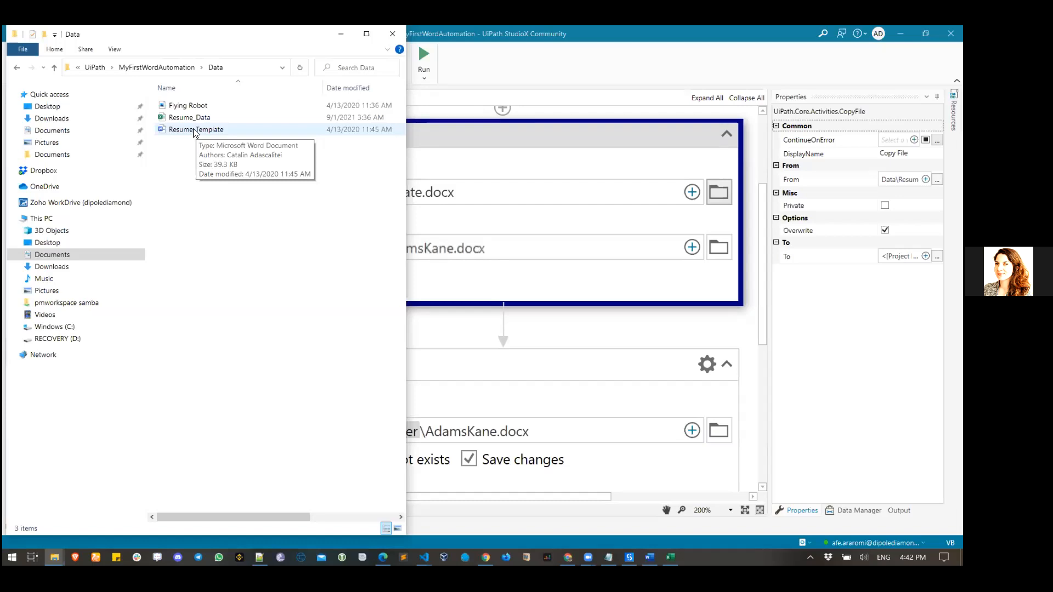
left_click(451, 167)
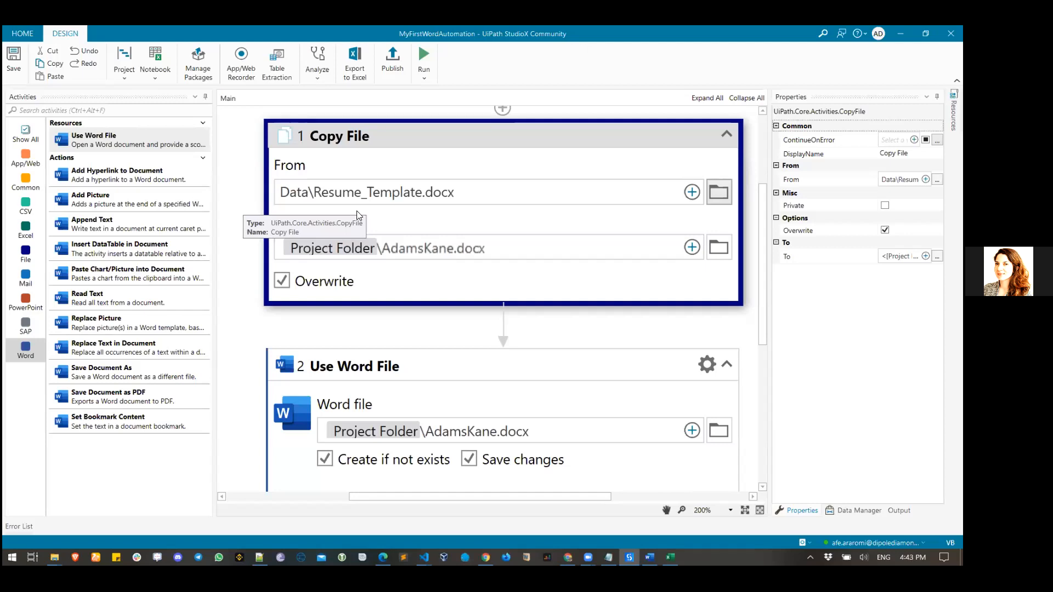
- Collapse Use Word File, zoom to 150%, and delete both the Copy File and Use Word File steps
left_click(727, 365)
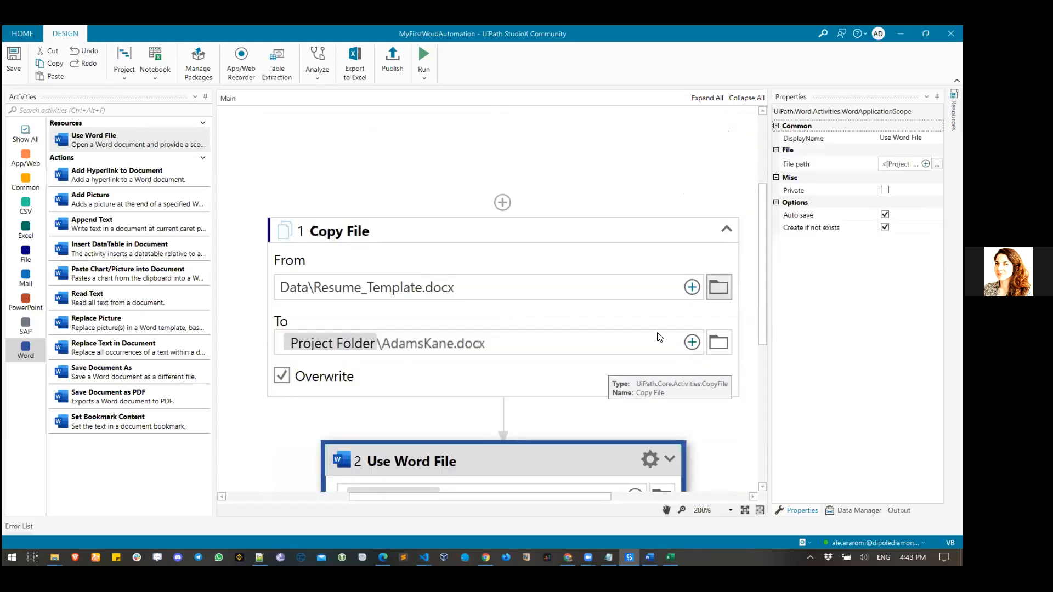
left_click(390, 230)
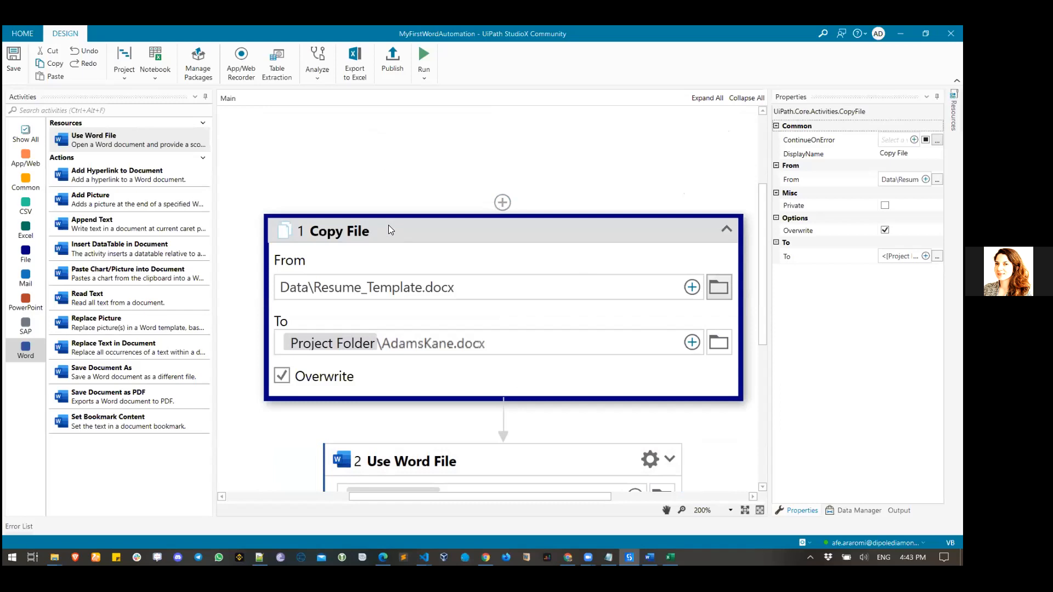
left_click(703, 511)
type("150")
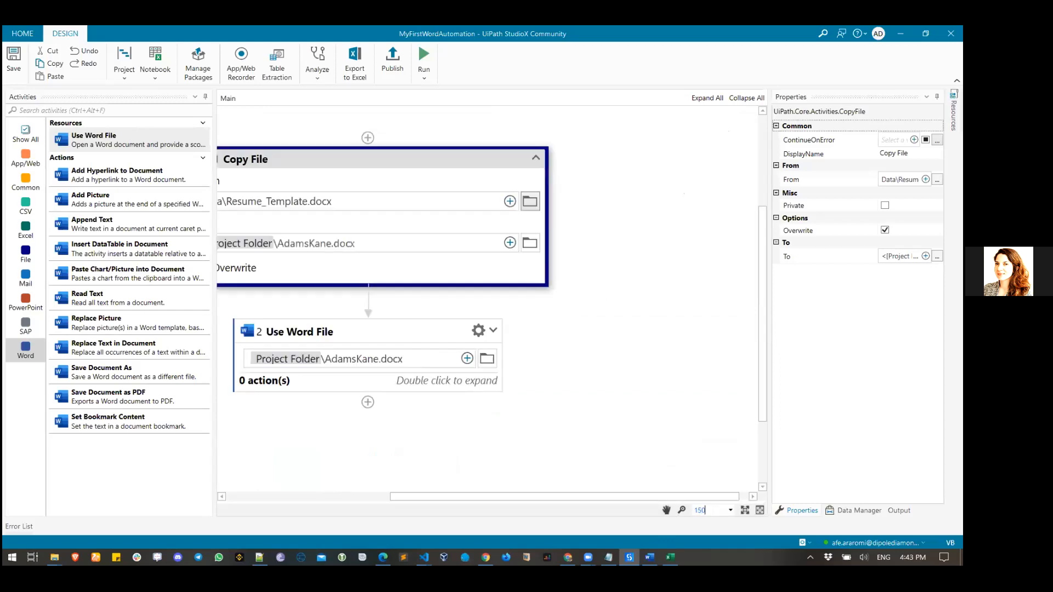
left_click_drag(468, 497, 403, 496)
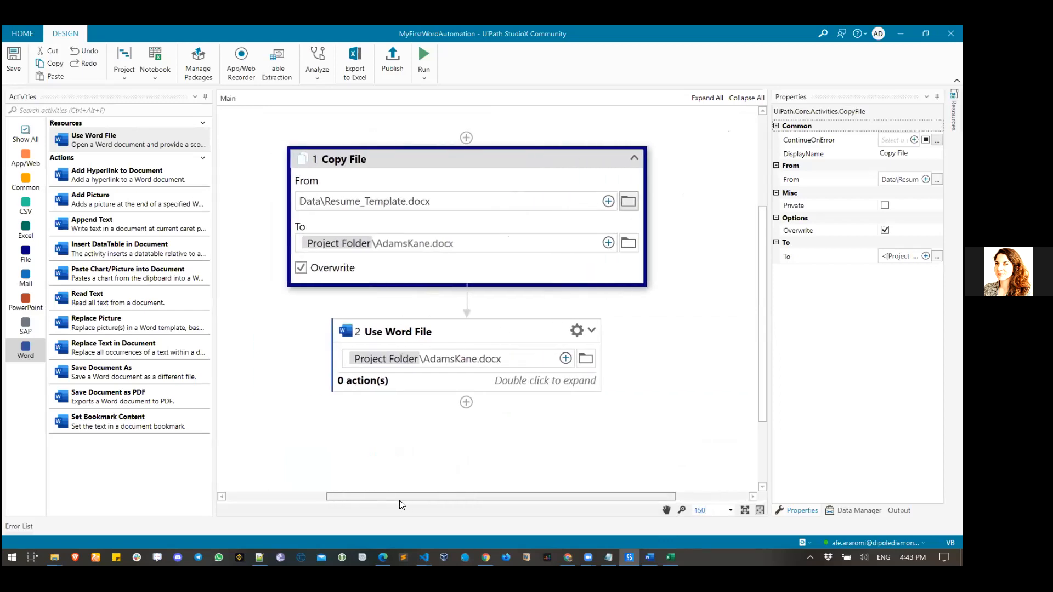
left_click(441, 166)
key("Delete")
left_click(437, 246)
key("Delete")
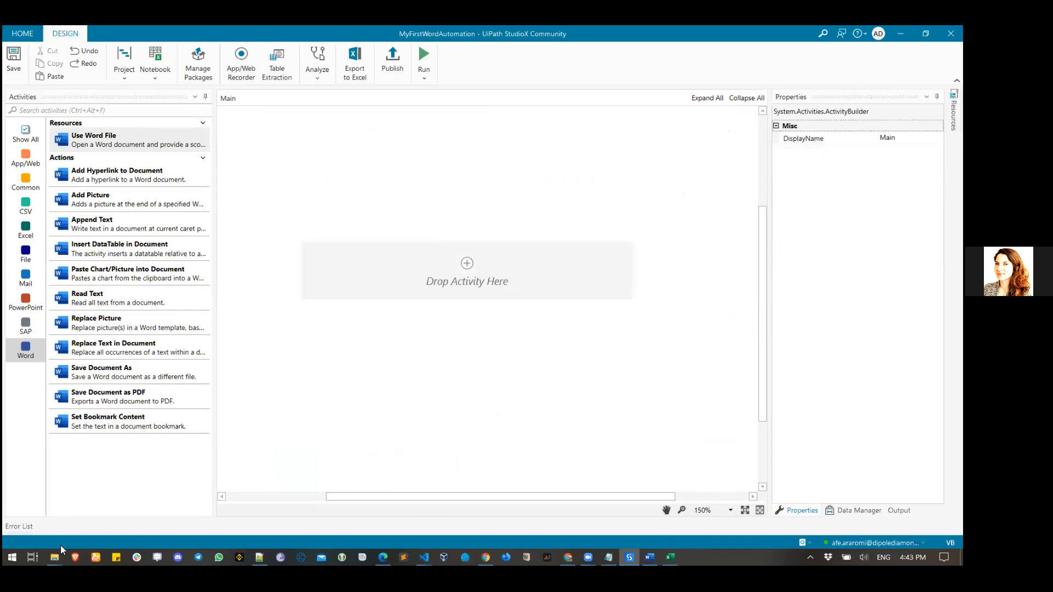
- Delete the existing Data folder from the MyFirstWordAutomation project folder
mouse_move(54, 558)
left_click(89, 513)
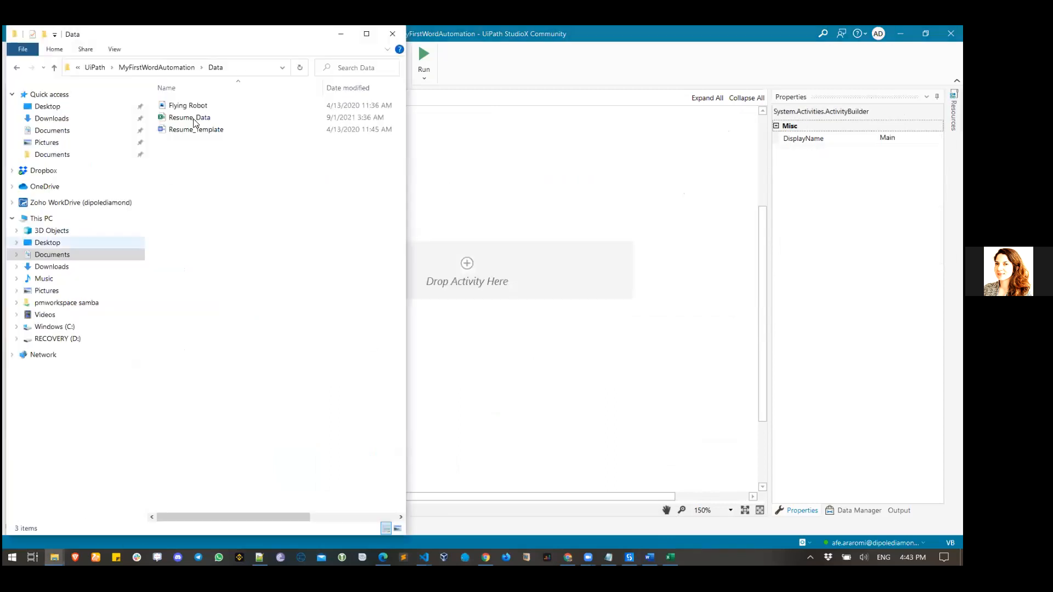
left_click(138, 67)
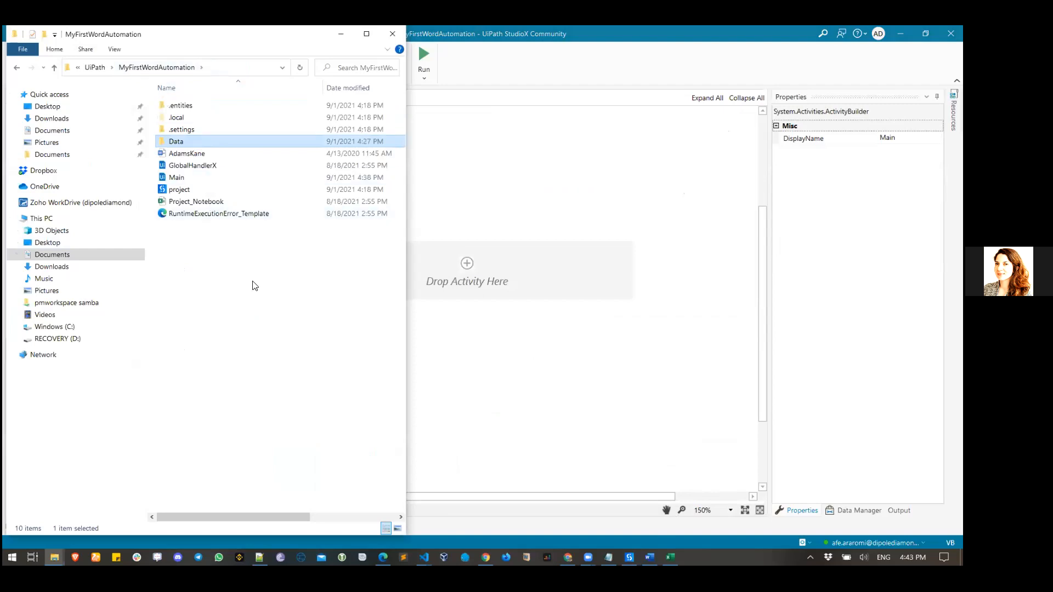
left_click(196, 142)
key("Delete")
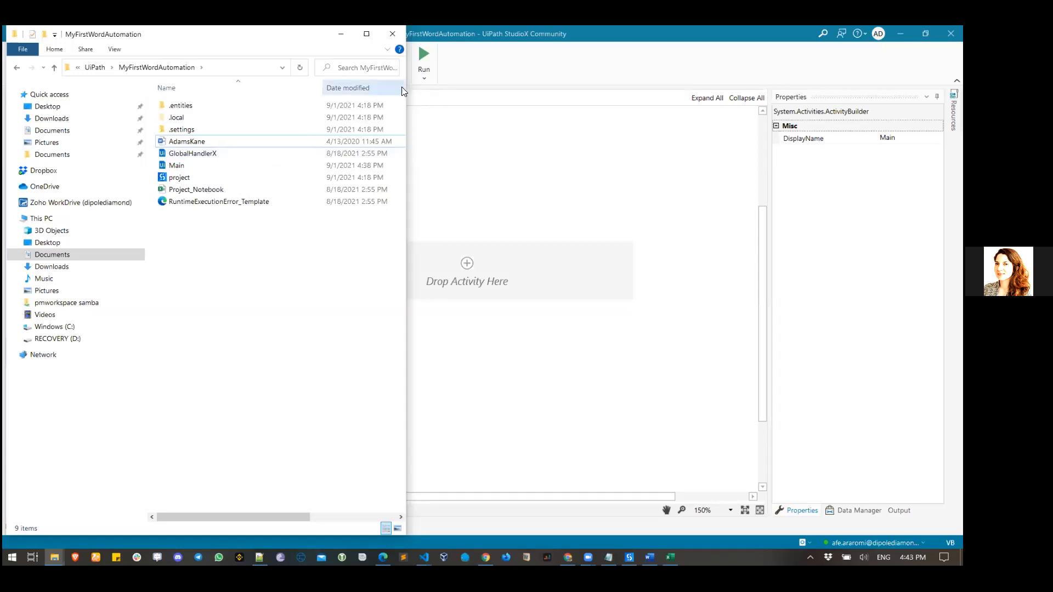
- Via Project > Open Project Folder, create a new folder named Data, then bring up RPA-Summer-School-Session-3
left_click(394, 31)
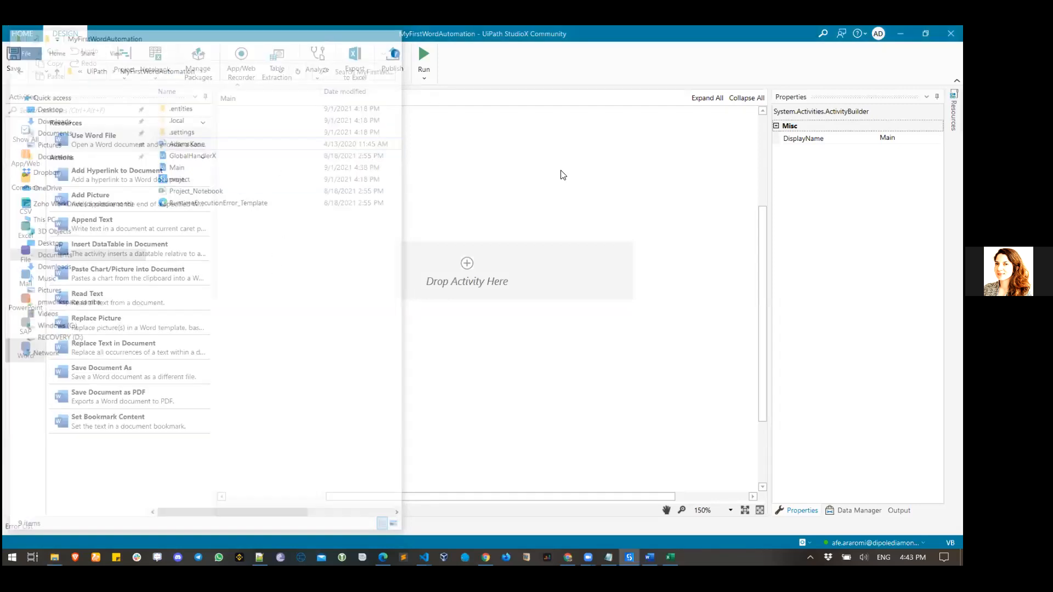
left_click(124, 66)
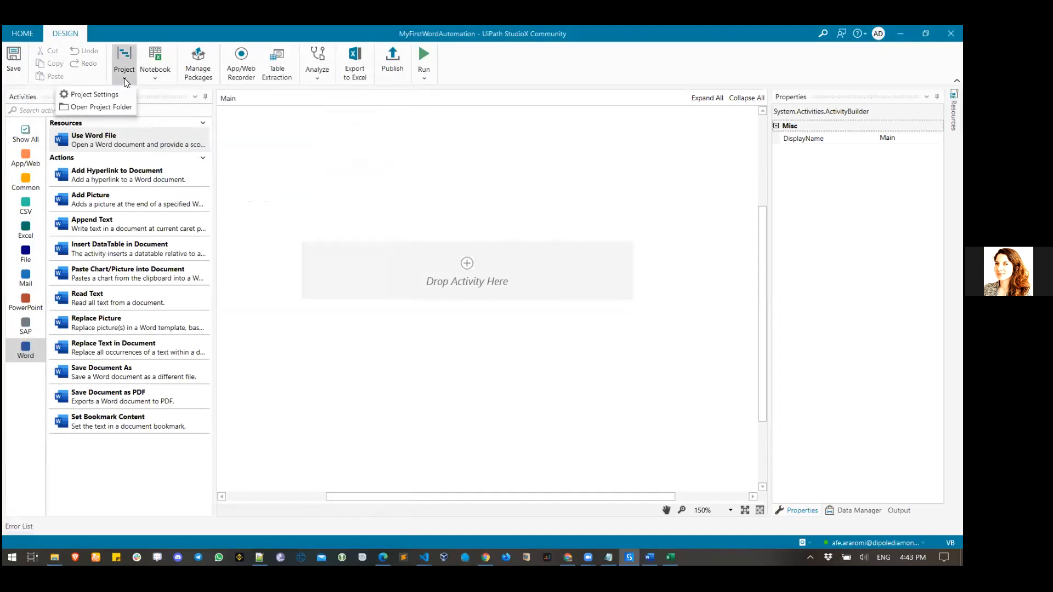
left_click(112, 108)
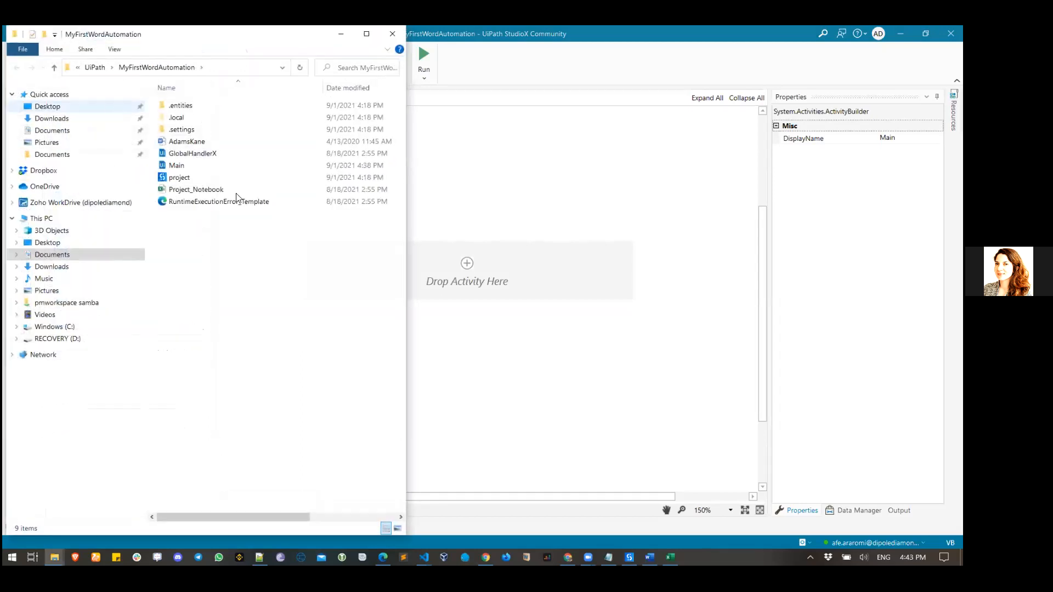
right_click(257, 284)
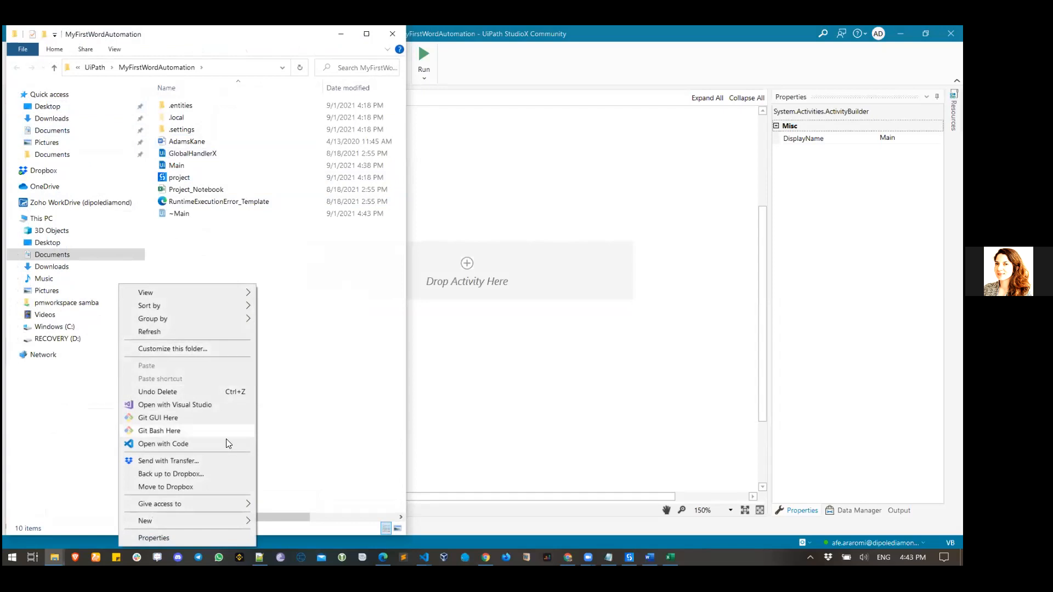
mouse_move(238, 523)
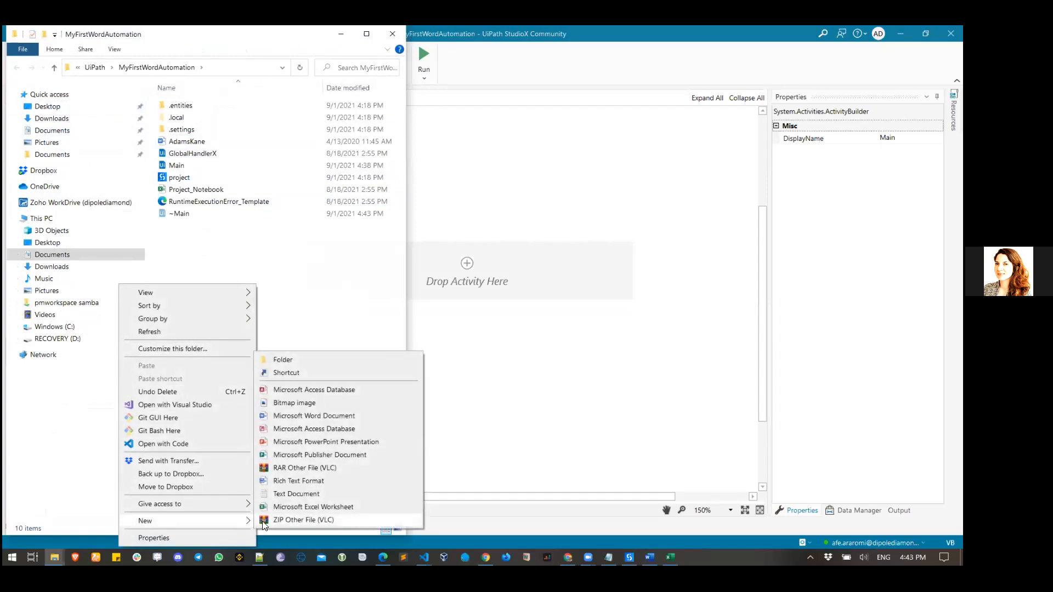
left_click(301, 360)
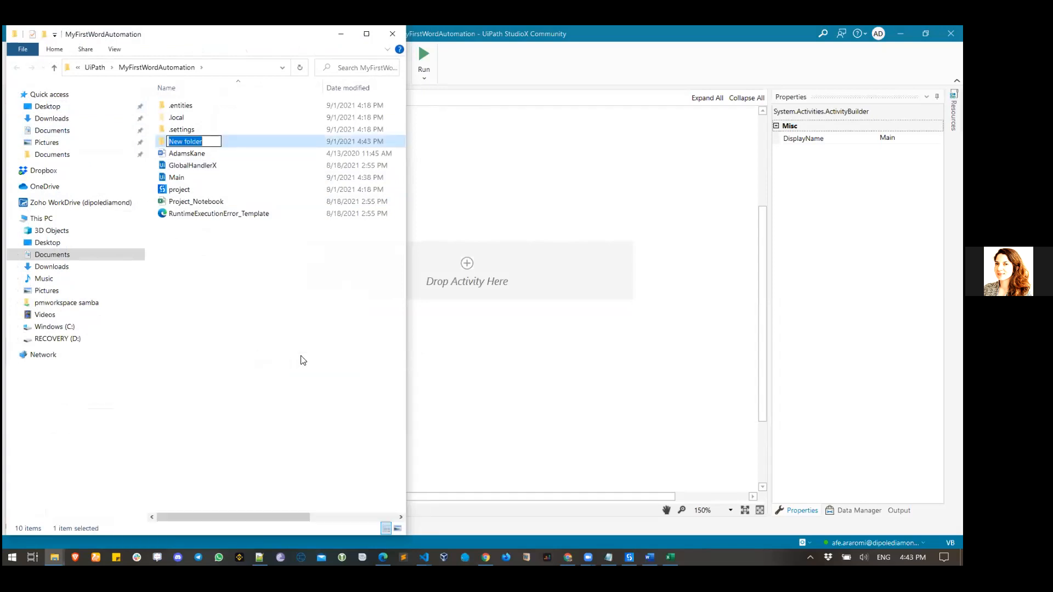
type("Data")
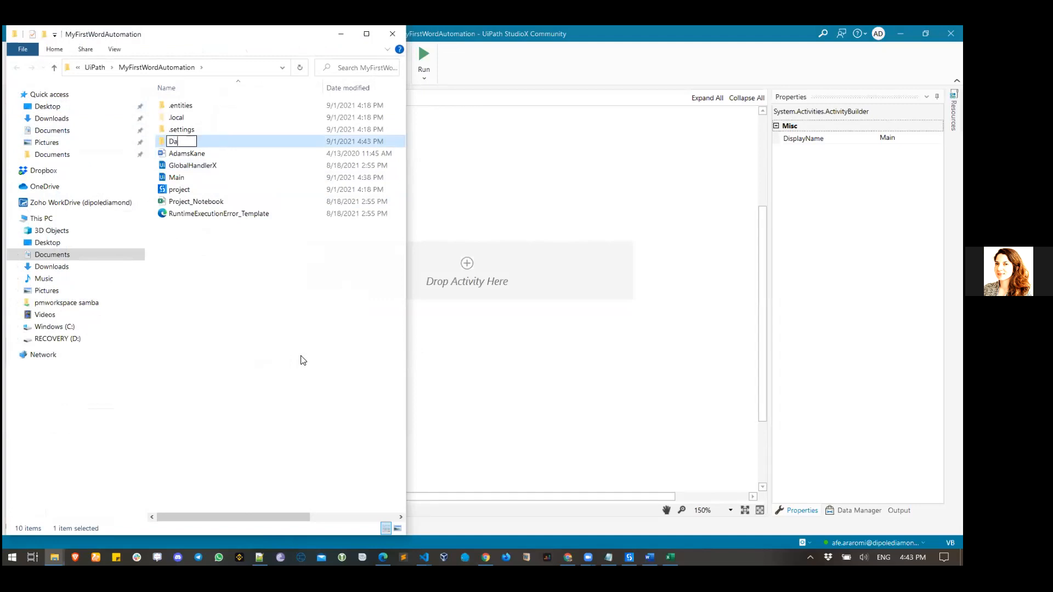
key("Return")
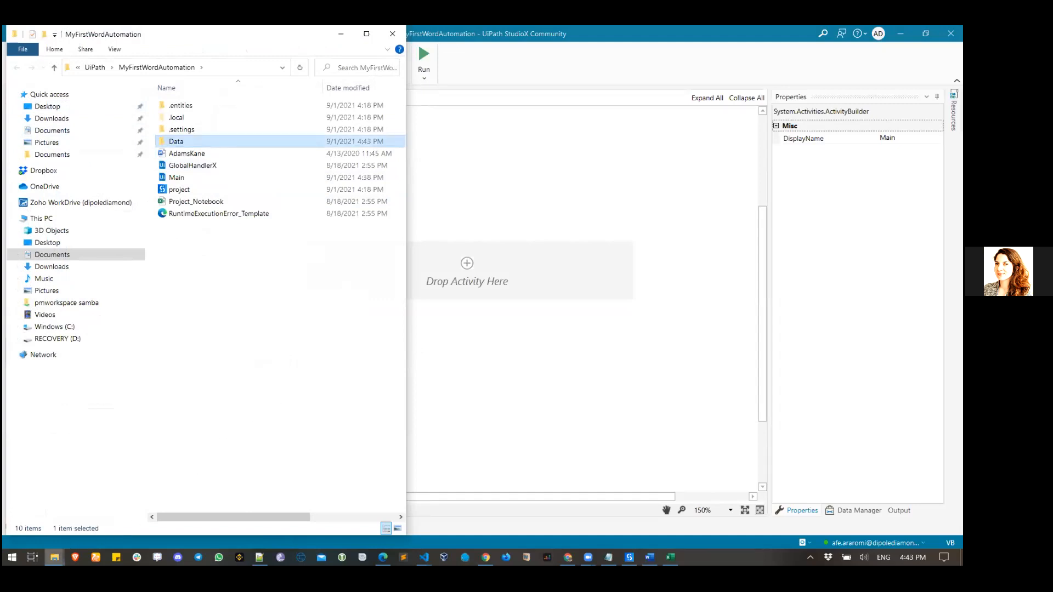
mouse_move(54, 558)
left_click(46, 505)
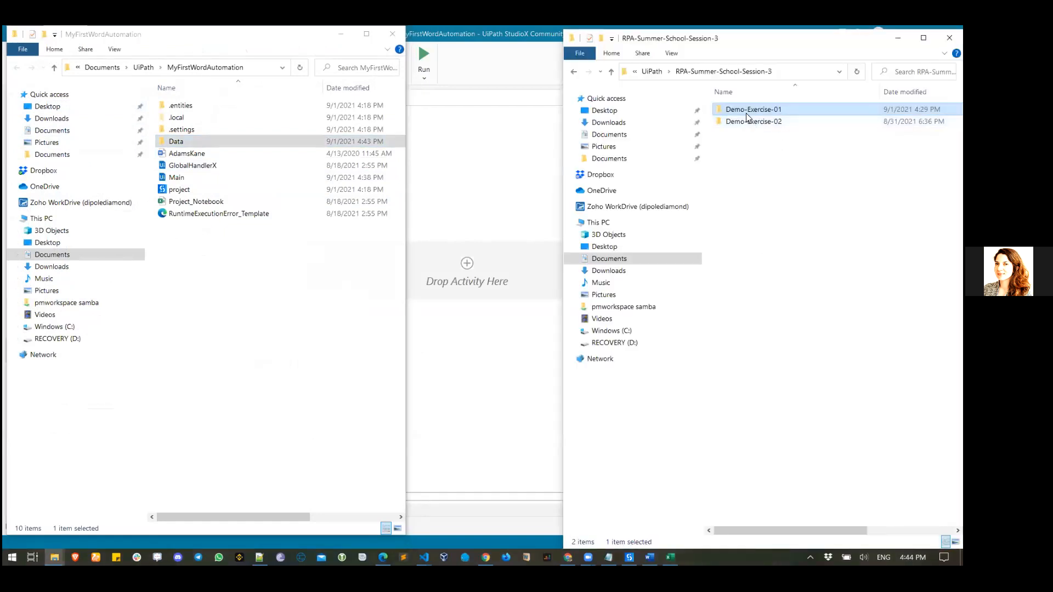
- Copy Flying Robot, Resume_Data and Resume_Template from Demo-Exercise-01 into the project's new Data folder
mouse_move(747, 113)
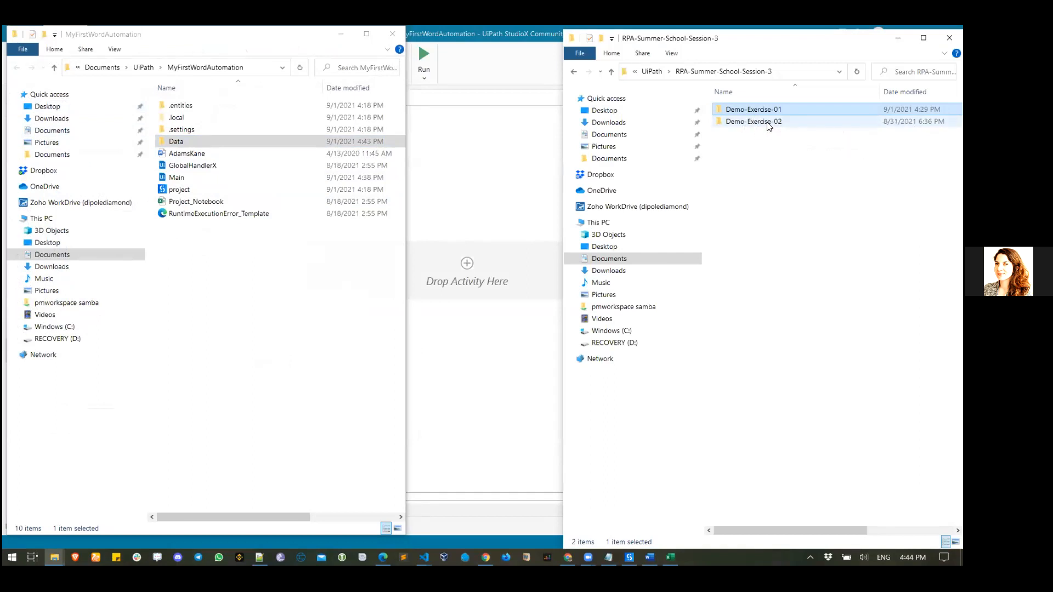
double_click(769, 111)
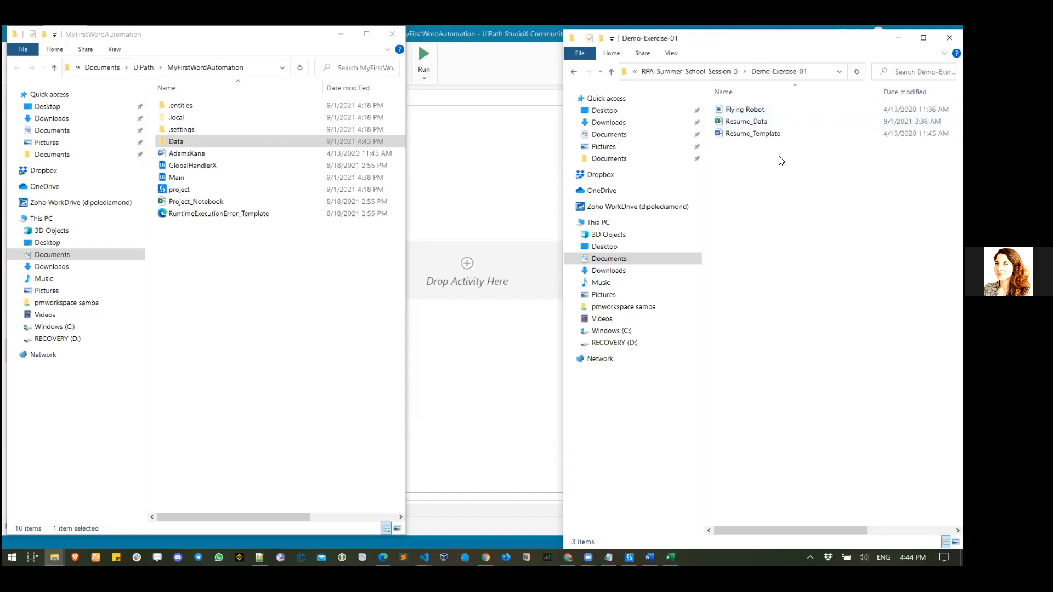
key("ctrl+a")
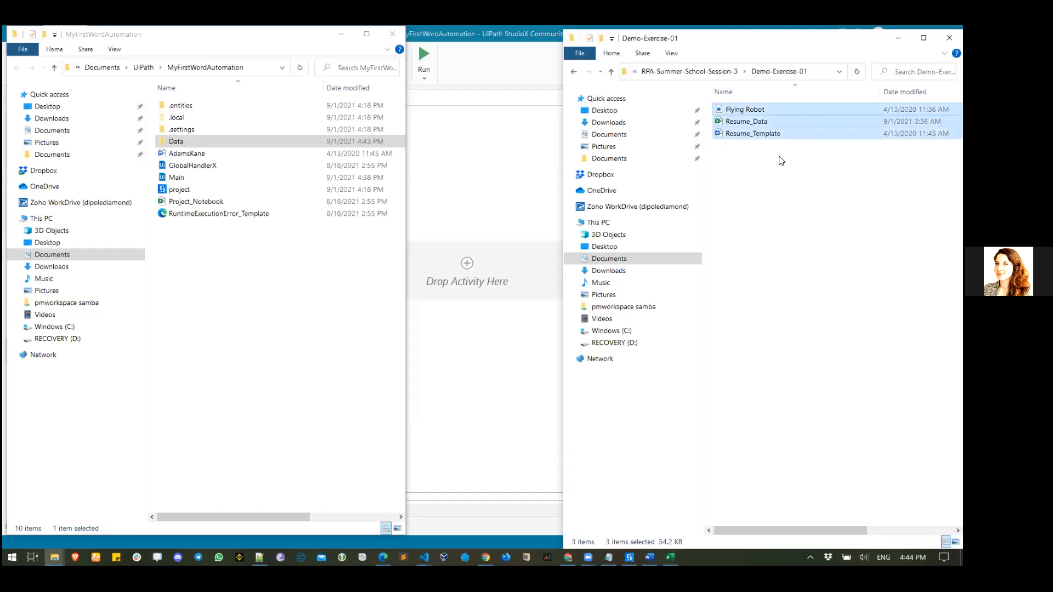
left_click(200, 141)
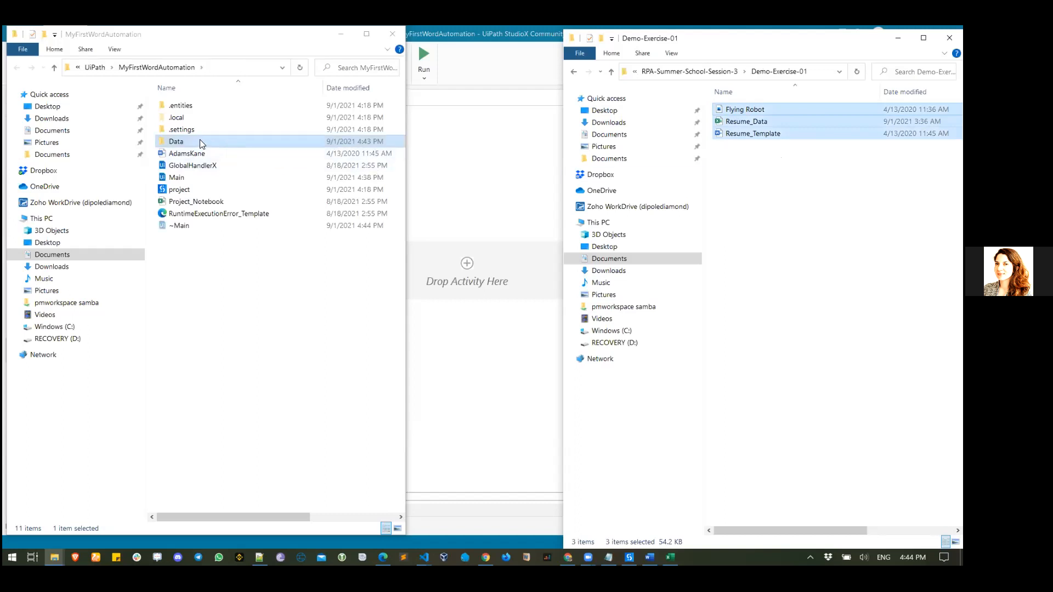
double_click(199, 142)
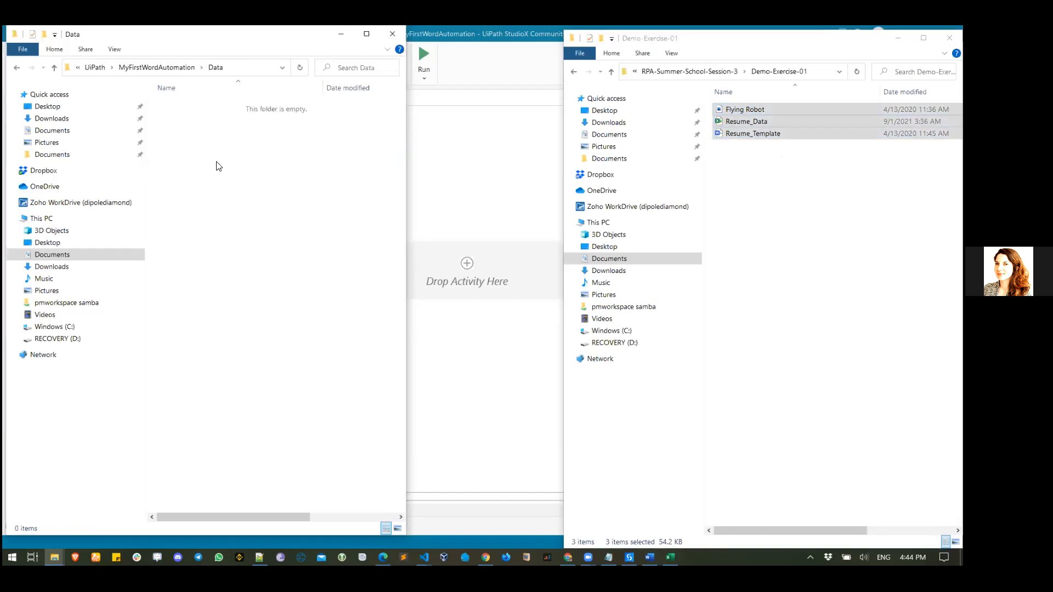
key("ctrl+v")
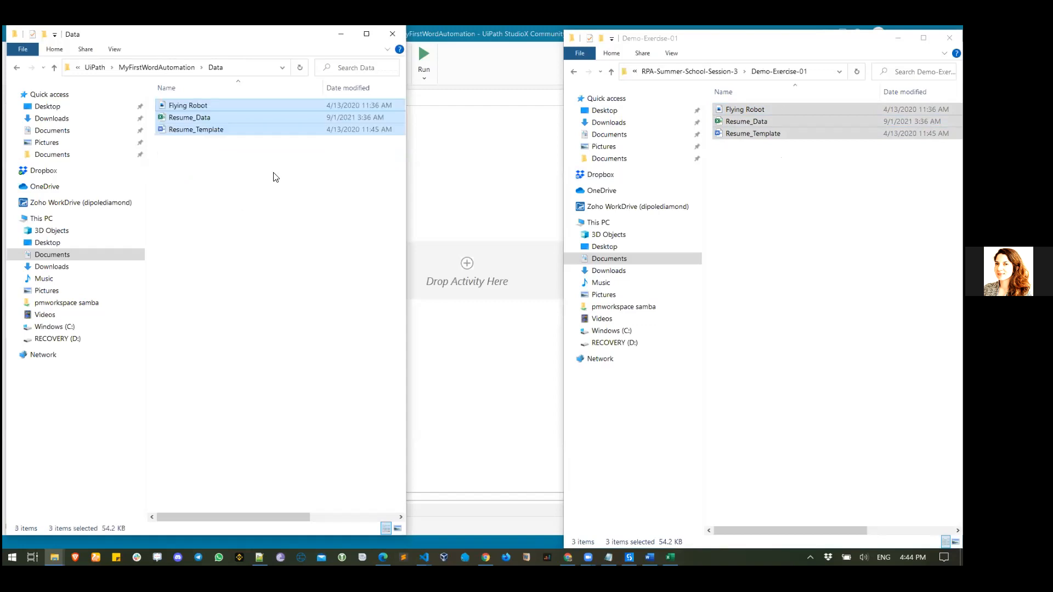
left_click(454, 216)
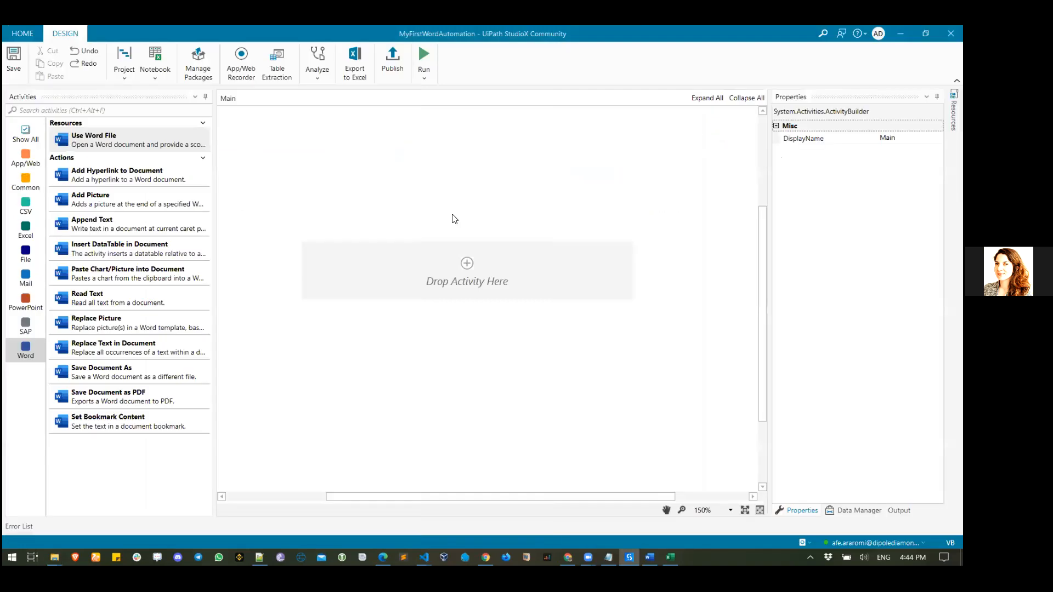
- Search the activities for 'copy' and add a Copy File activity to Main
left_click(111, 108)
type("copy")
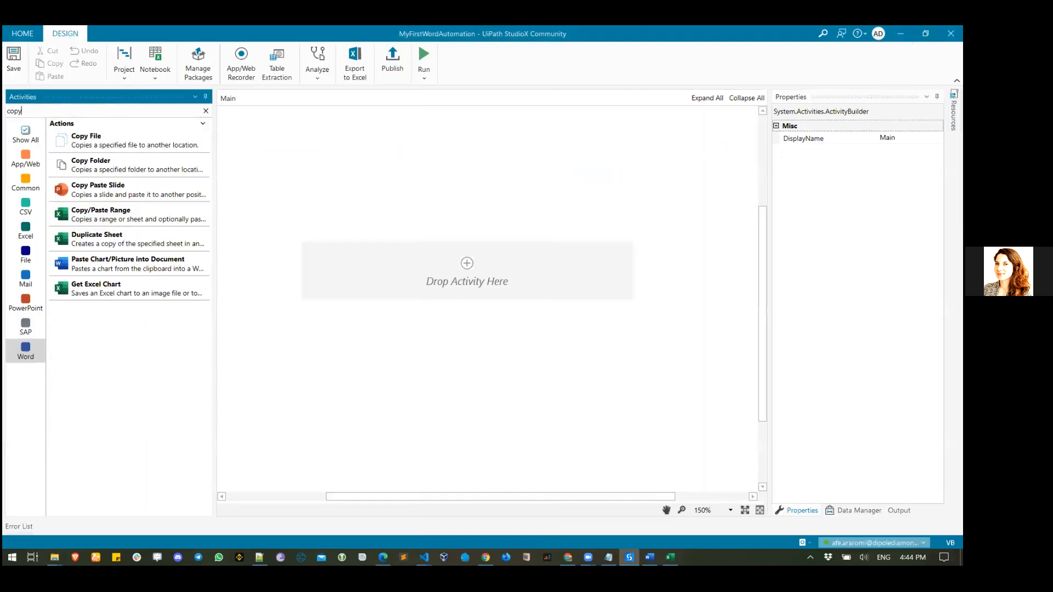
left_click_drag(87, 140, 472, 277)
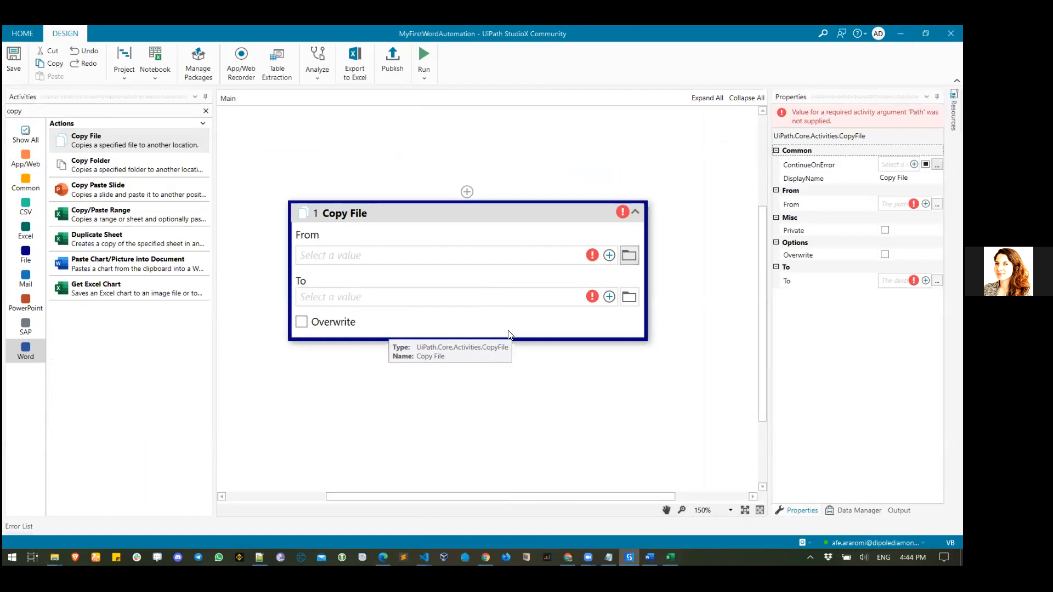
- Set the Copy File source to Data\Resume_Template.docx
left_click(629, 256)
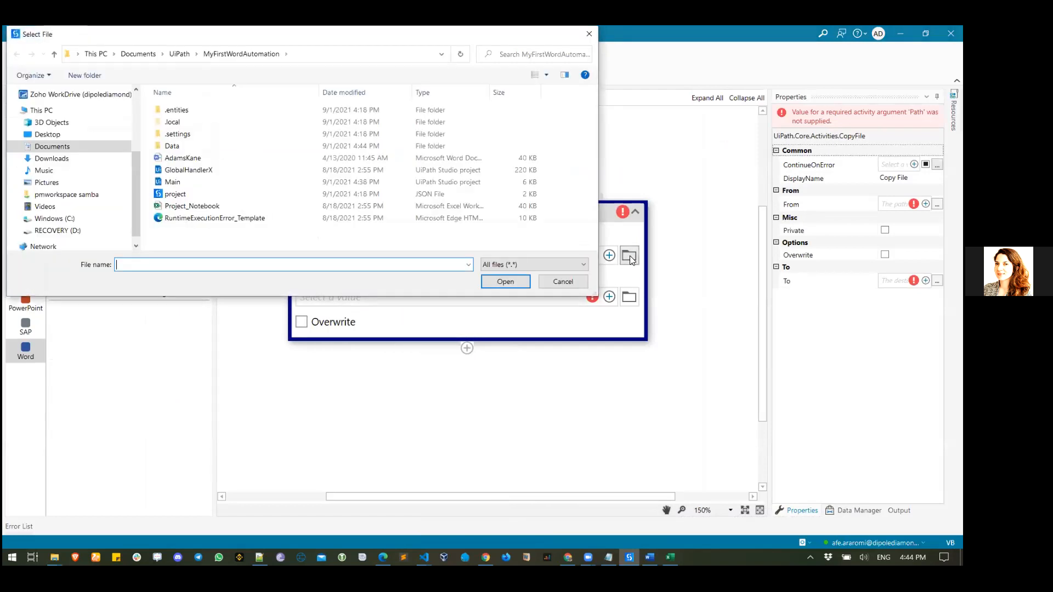
left_click(176, 148)
double_click(175, 147)
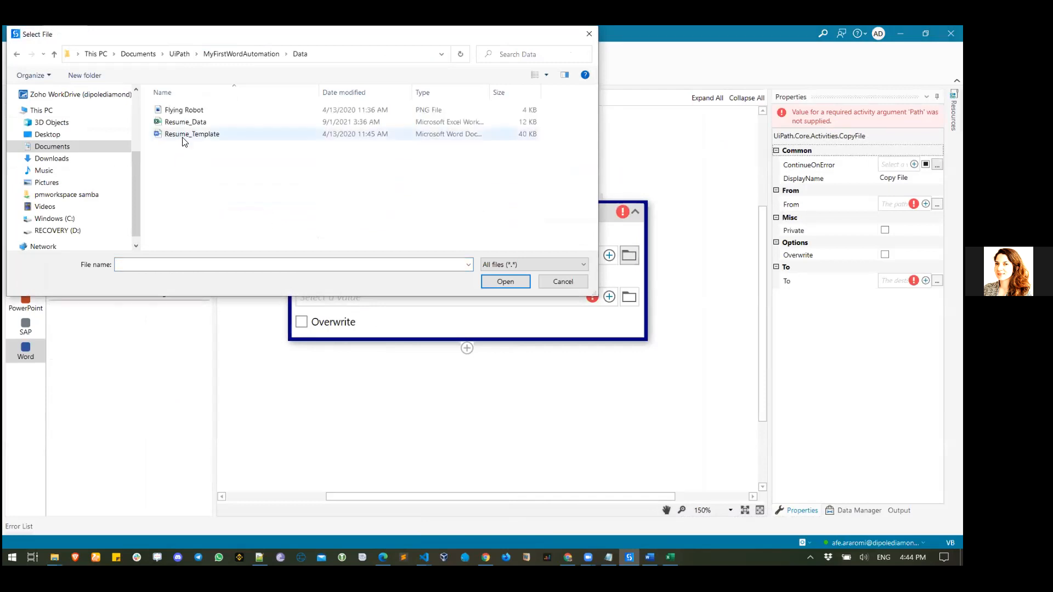
left_click(183, 135)
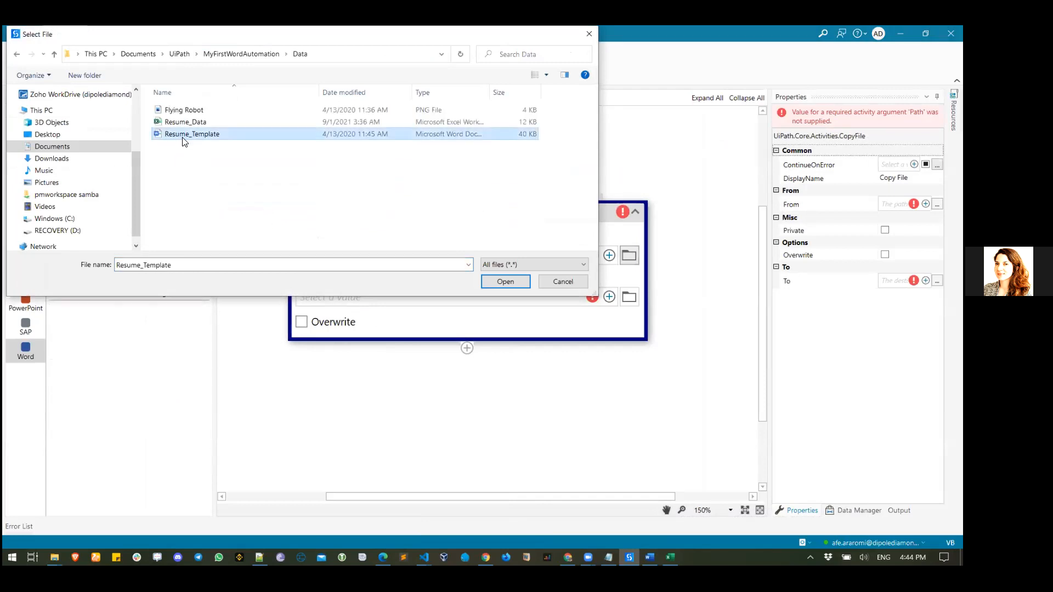
left_click(505, 282)
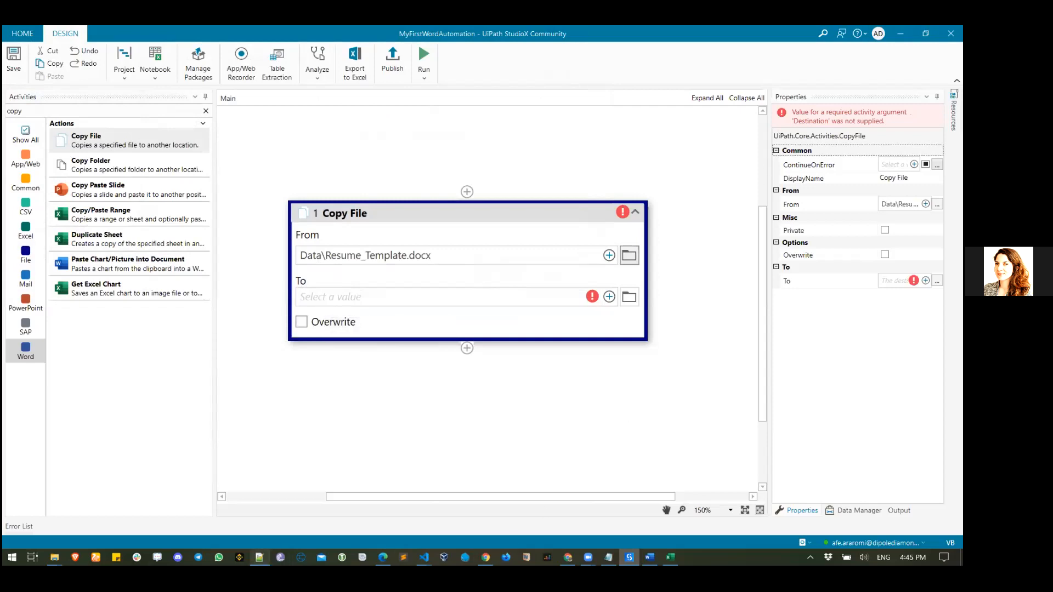
- In the MyFirstWordAutomation folder, open the candidate-named document's properties and select part of its path
left_click(54, 558)
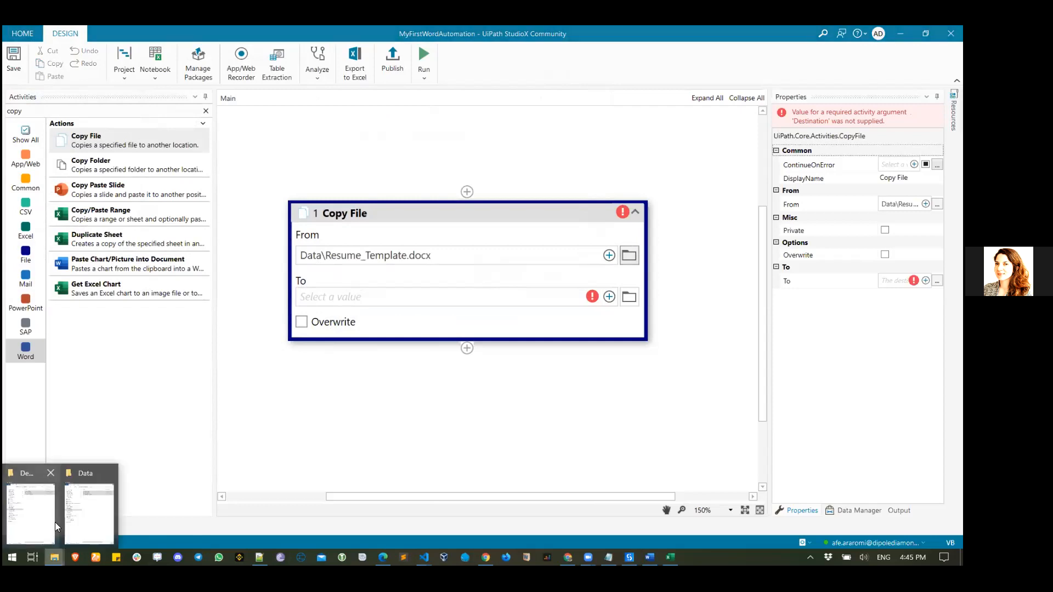
left_click(82, 524)
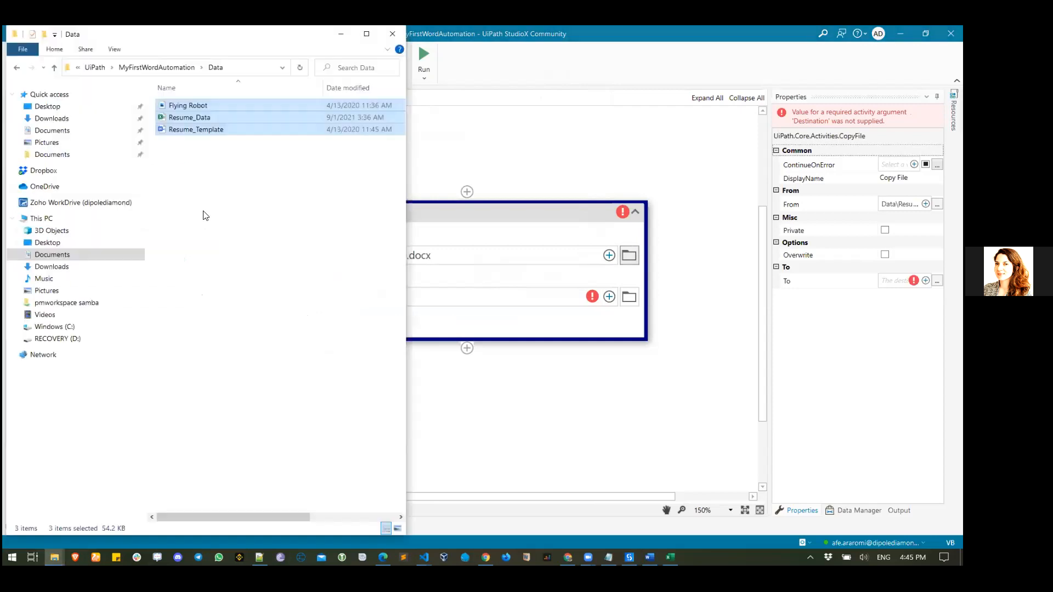
left_click(132, 67)
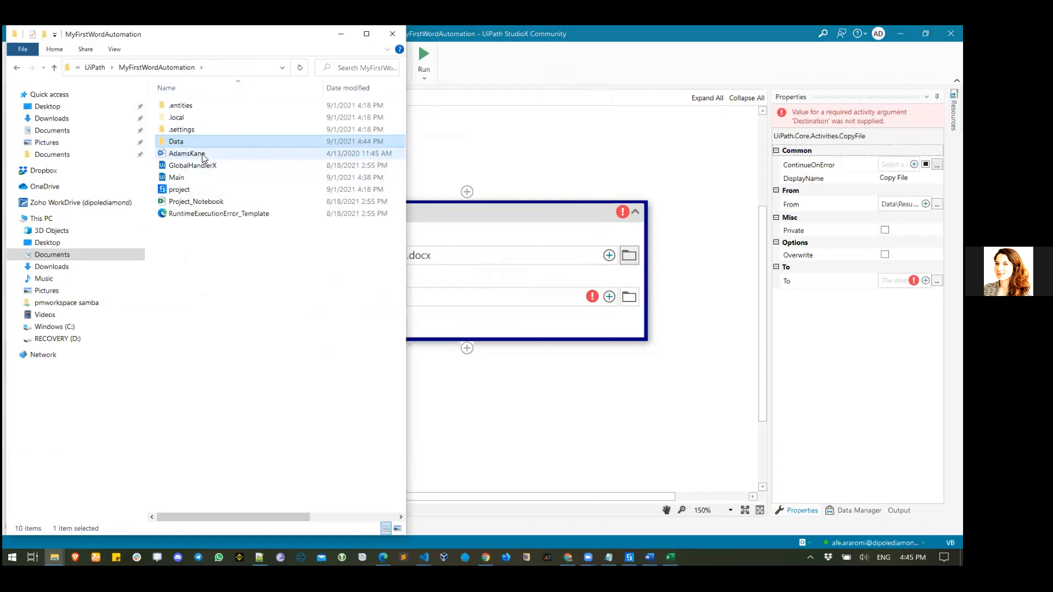
right_click(202, 154)
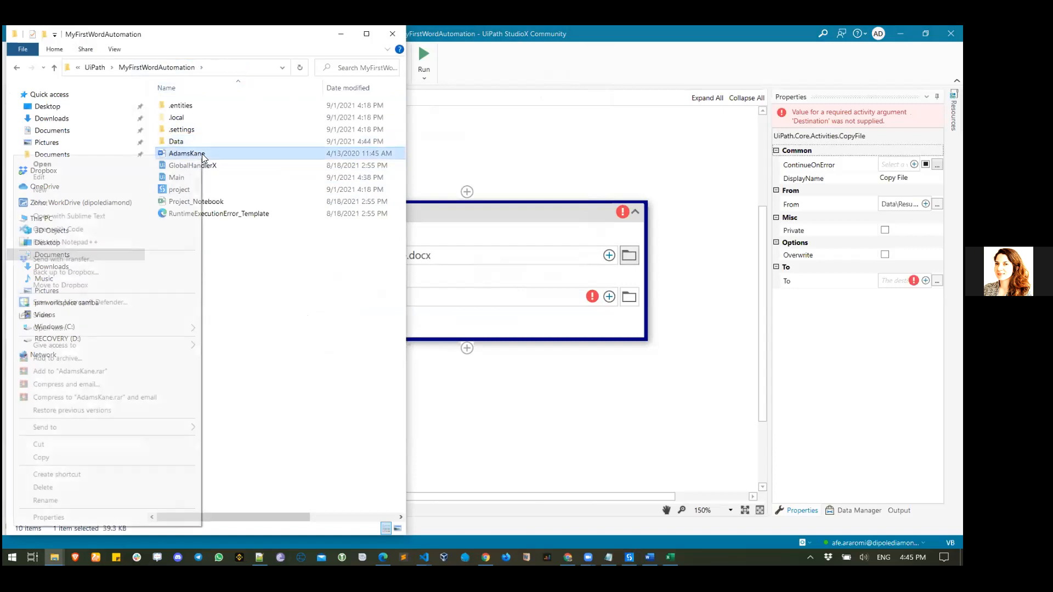
left_click(48, 517)
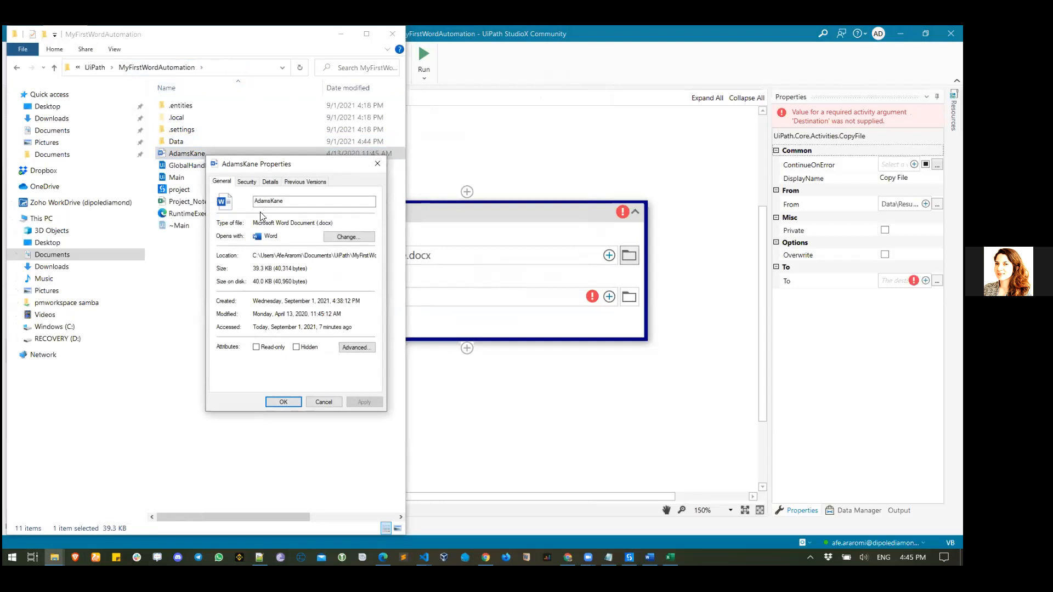
left_click(247, 182)
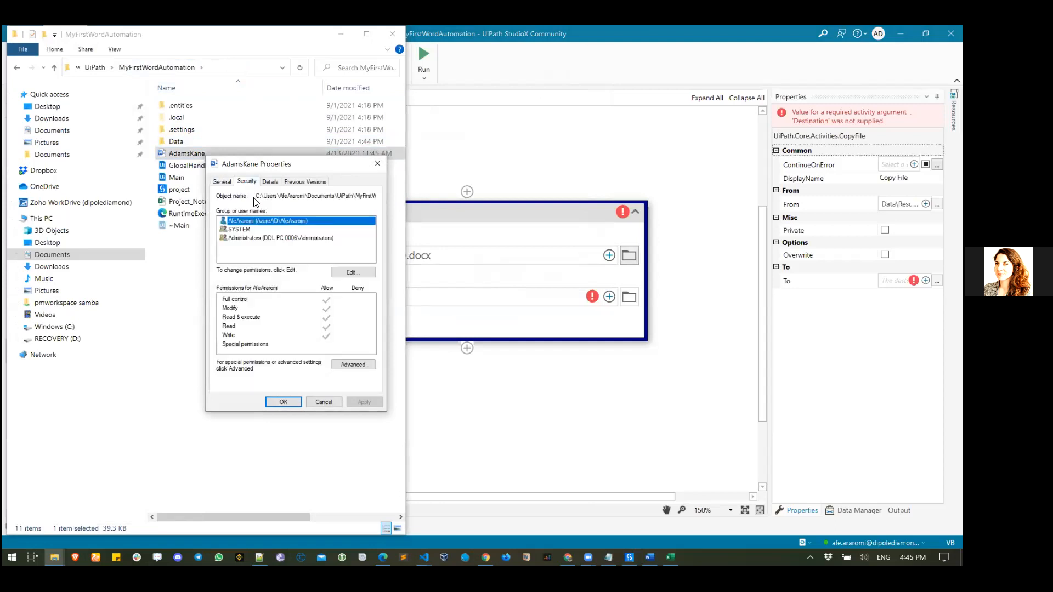
left_click_drag(256, 198, 412, 215)
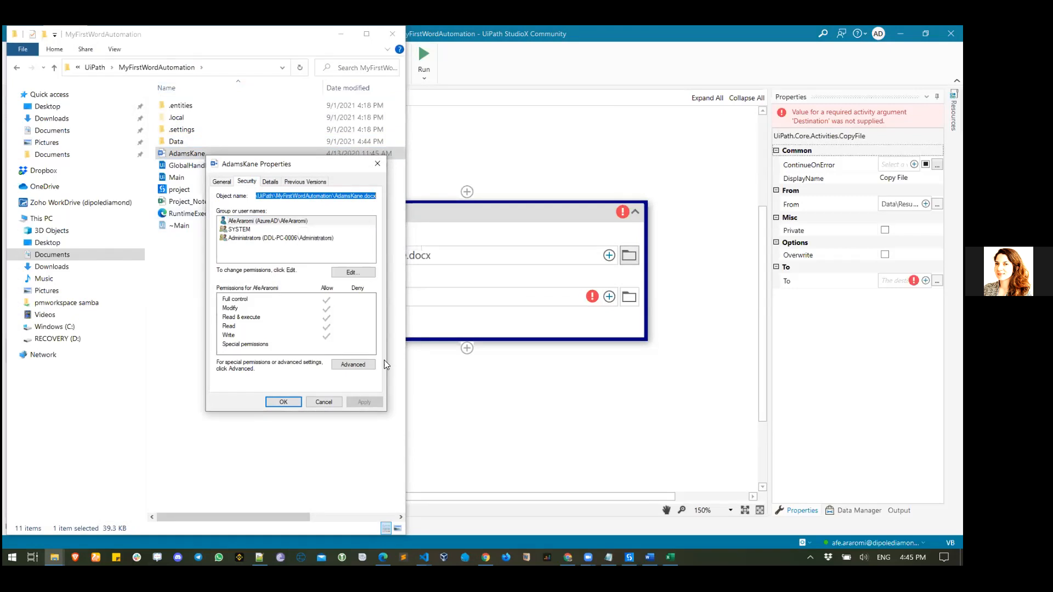
- Select the full four-line Output.docx path in the notes, close the properties window, and return to StudioX
left_click(609, 558)
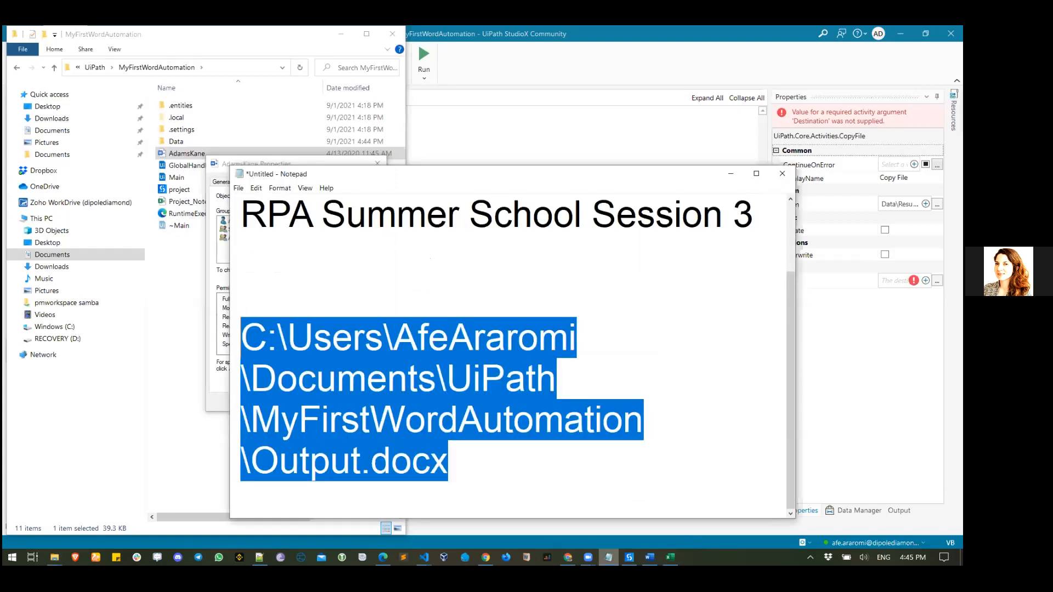
left_click(364, 338)
left_click_drag(448, 462, 246, 339)
left_click(371, 160)
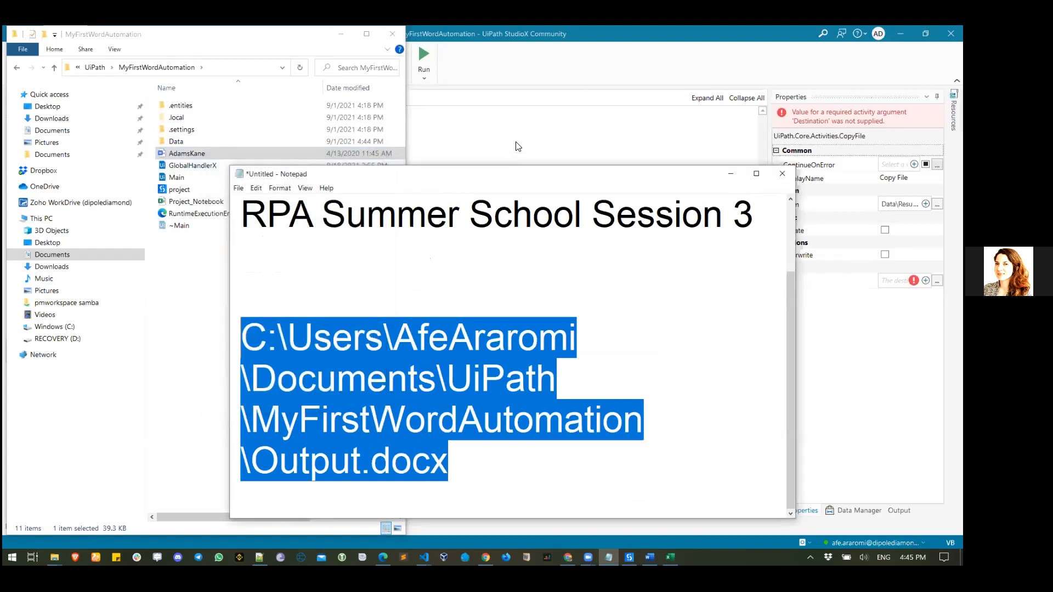
left_click(518, 146)
left_click(608, 297)
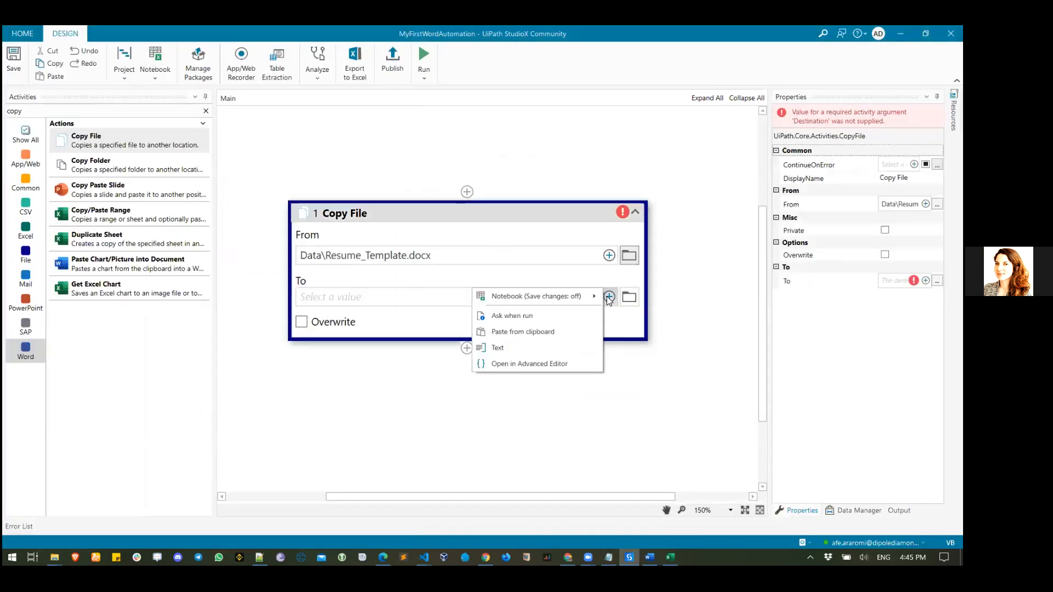
- Paste Project Folder\Output.docx as the Copy File destination, then clear the search to list Word activities
left_click(524, 349)
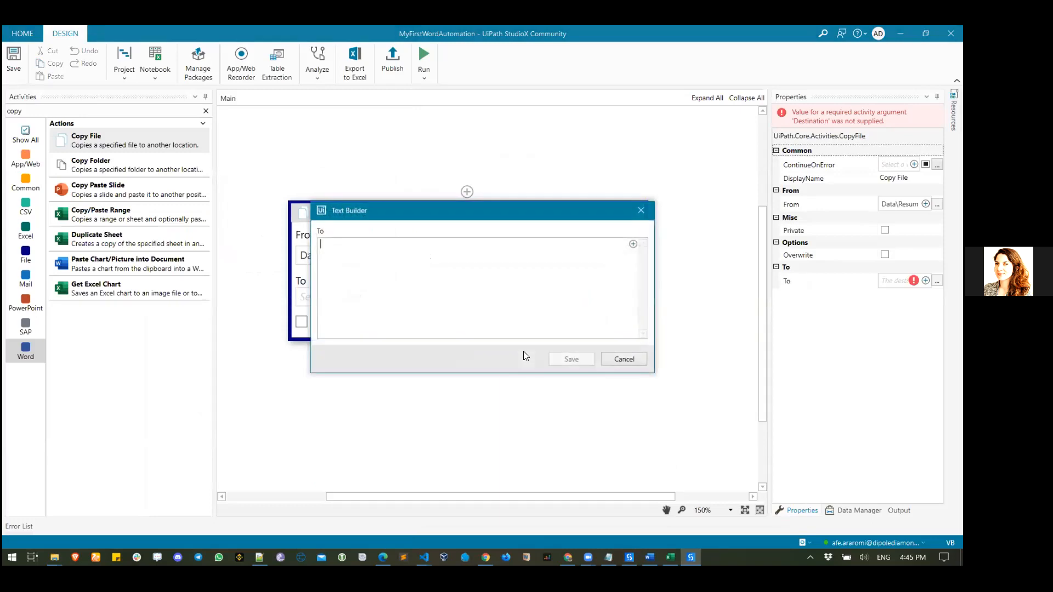
key("ctrl+v")
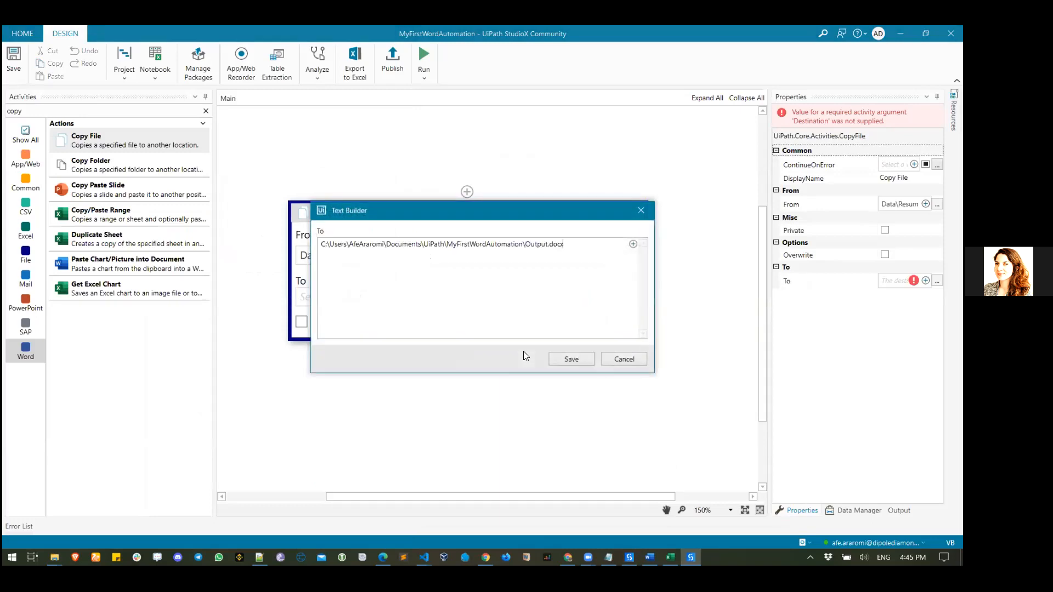
left_click(565, 358)
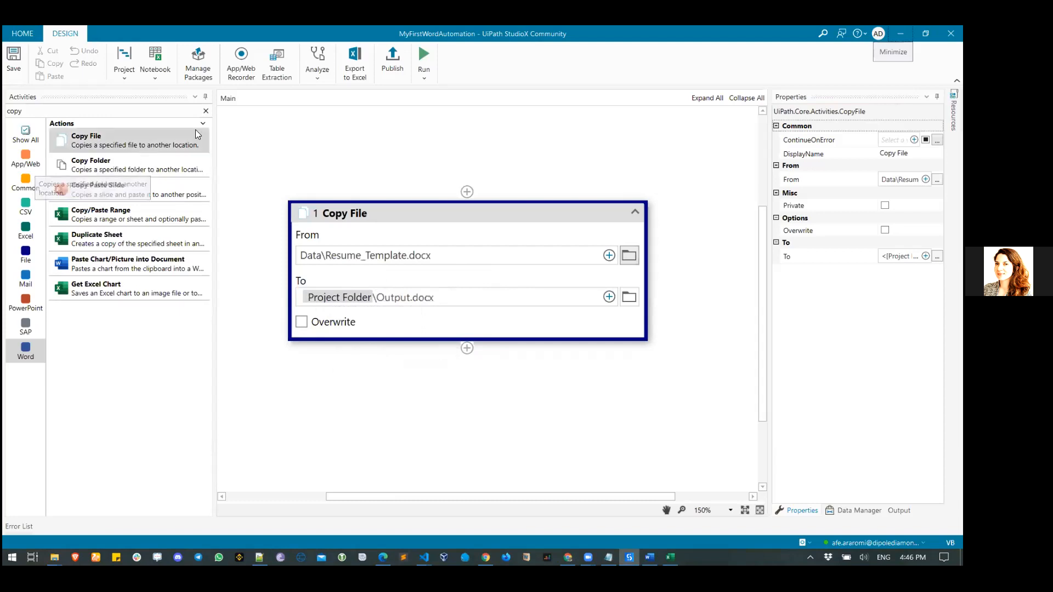
left_click(208, 112)
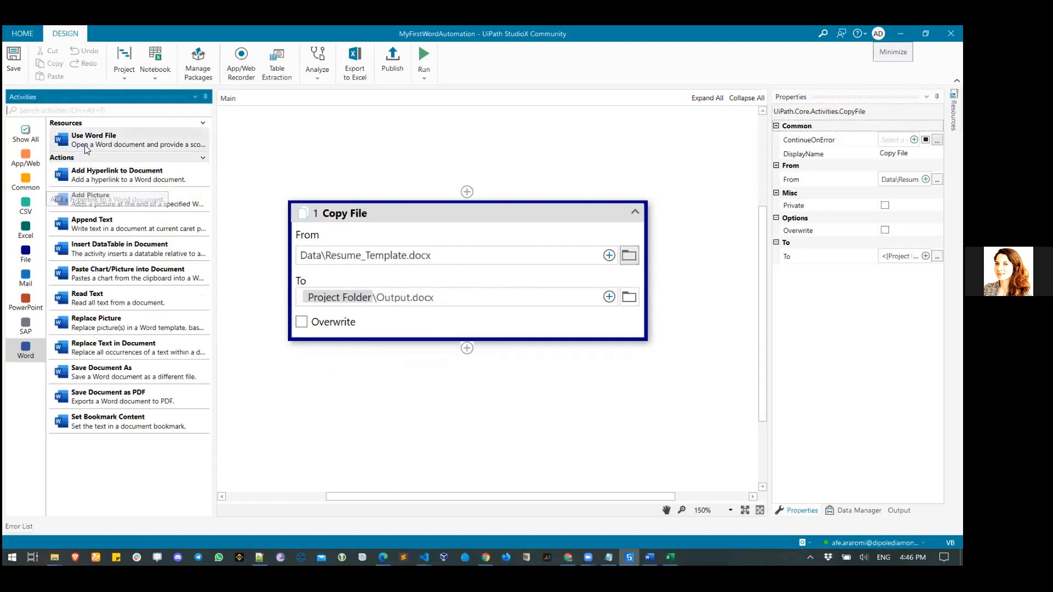
left_click_drag(83, 145, 156, 145)
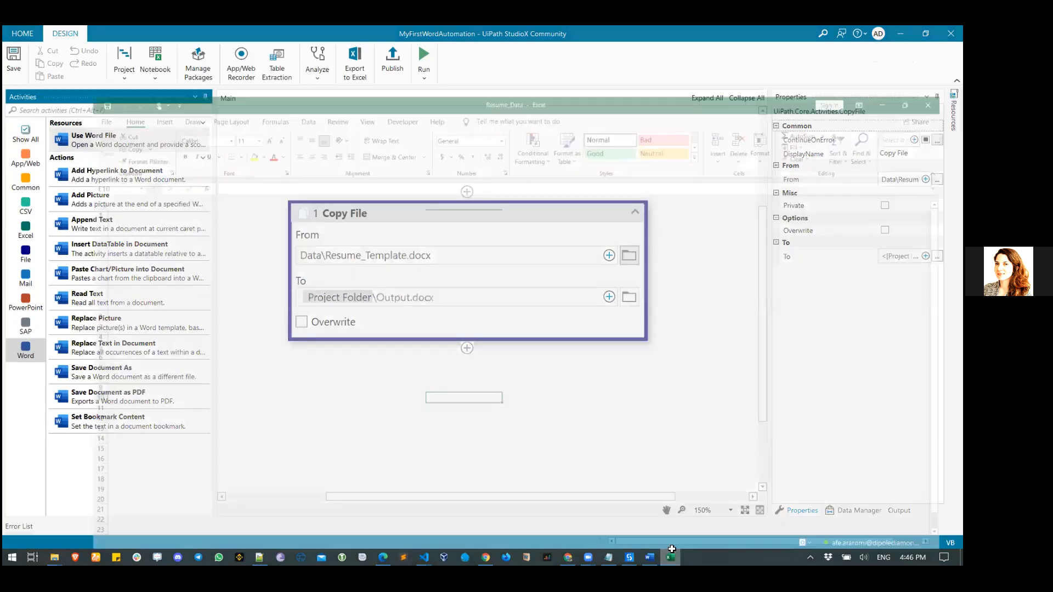
left_click(671, 557)
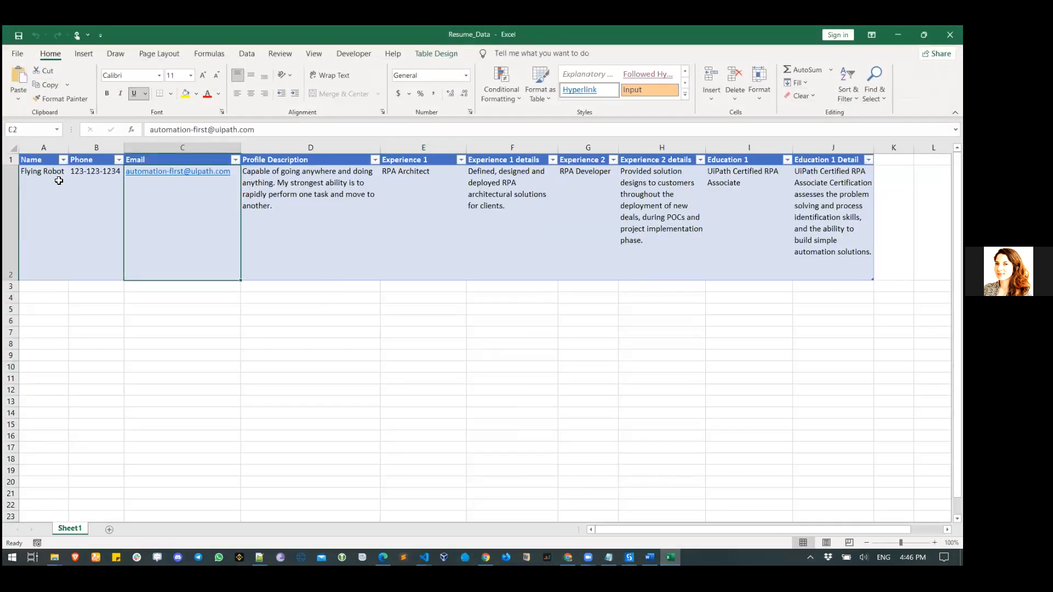
left_click(46, 173)
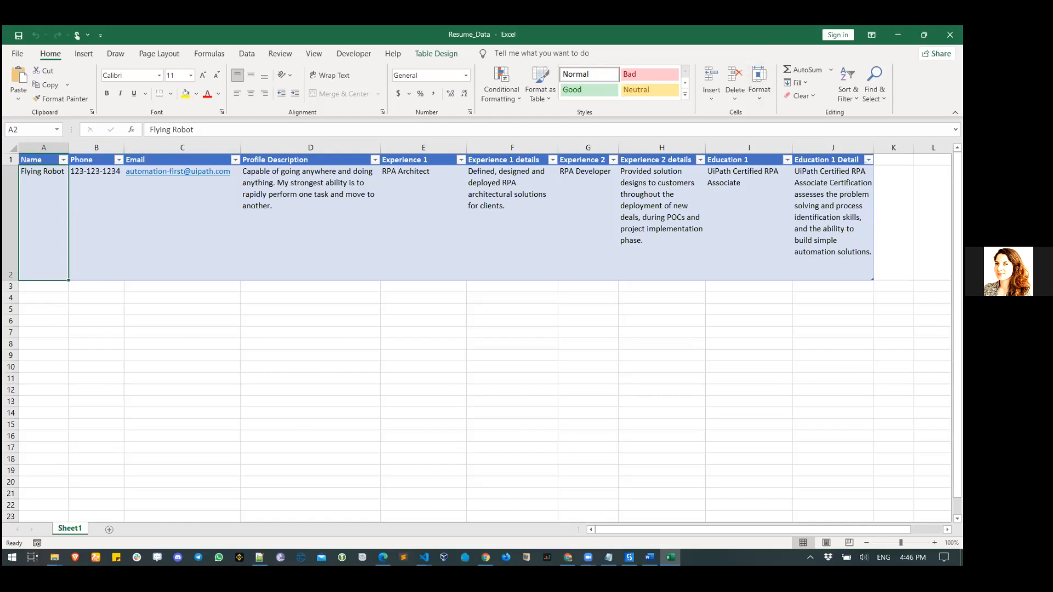
left_click(898, 34)
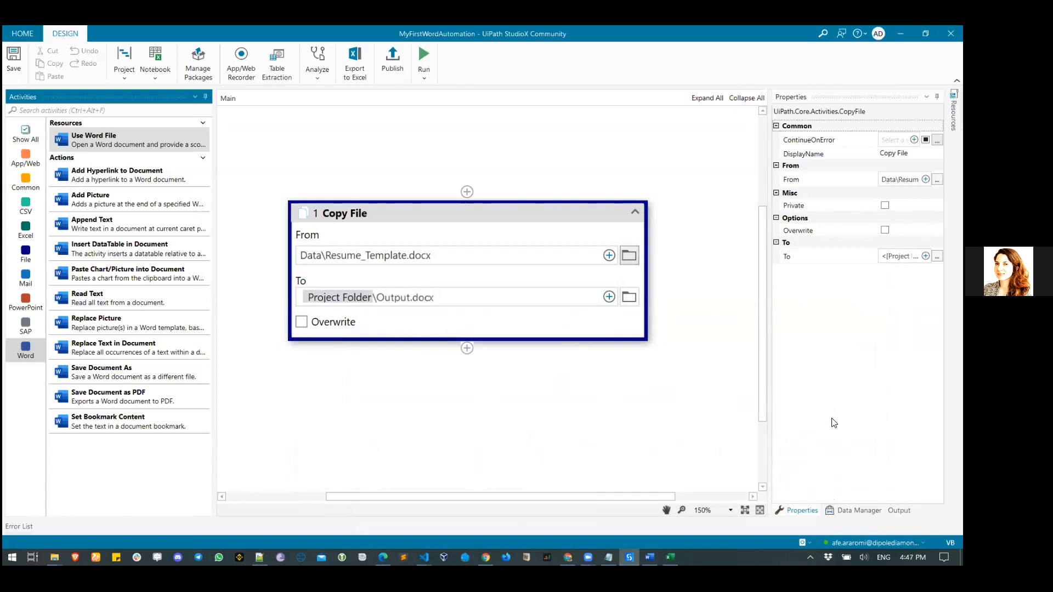
- Show the Data Manager panel listing the project's resources
left_click(858, 510)
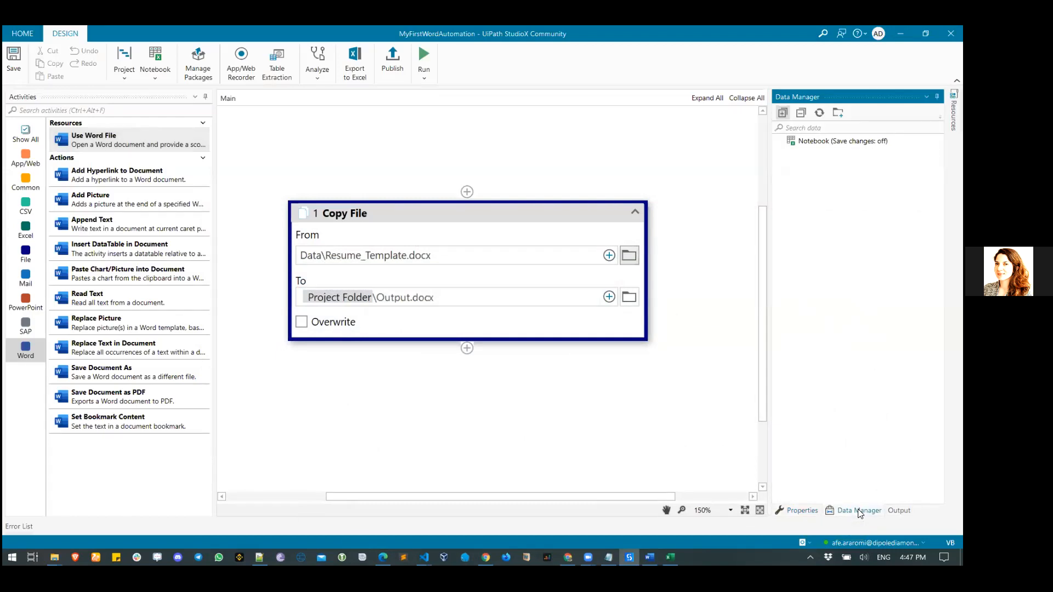
- Start connecting Resume_Data.xlsx as a new Excel file resource
left_click(840, 116)
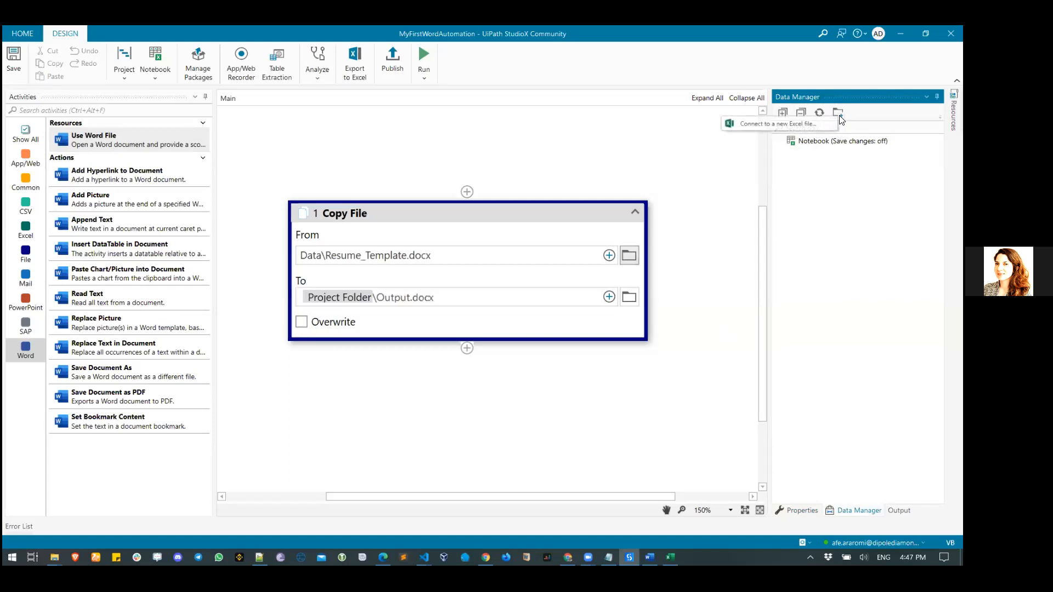
left_click(790, 125)
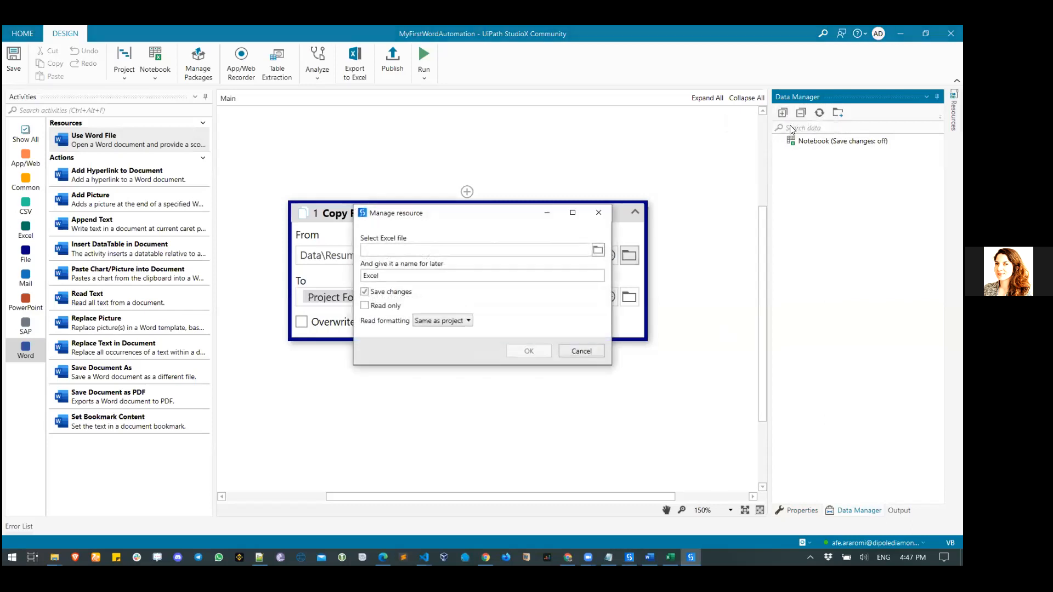
left_click(598, 252)
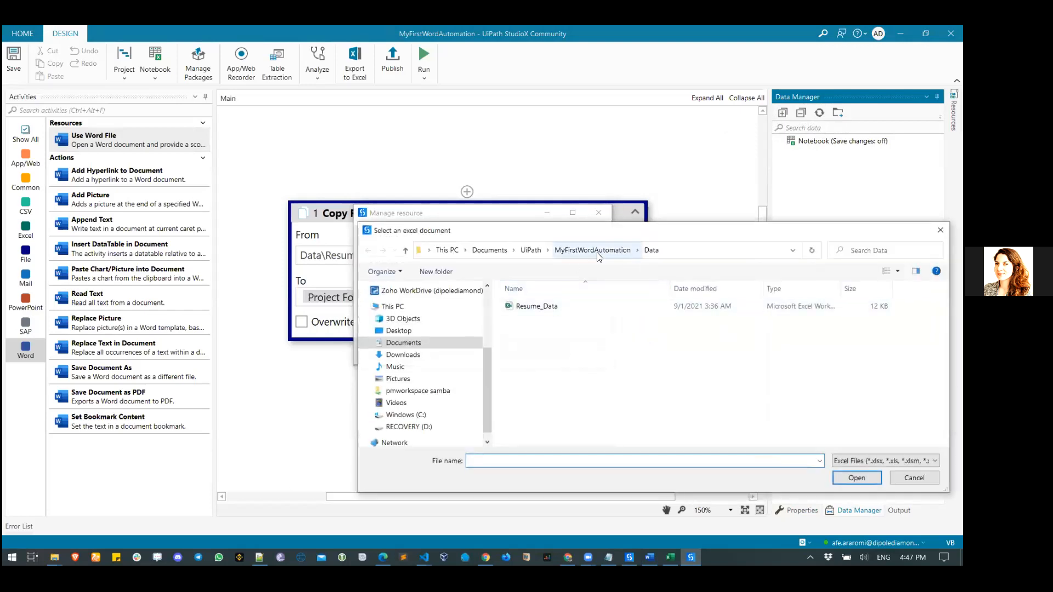
left_click(531, 307)
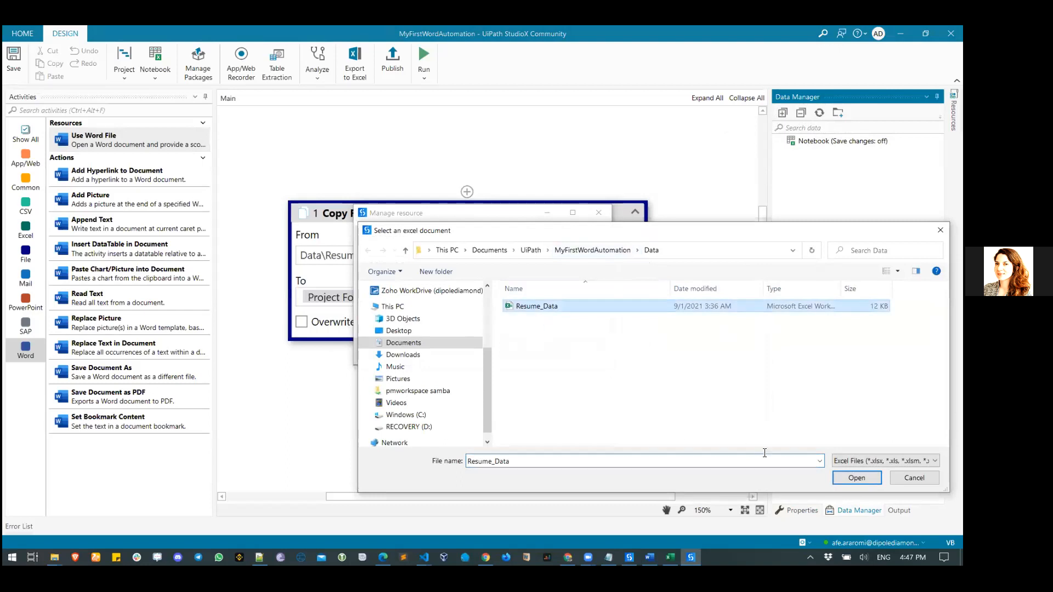
left_click(854, 479)
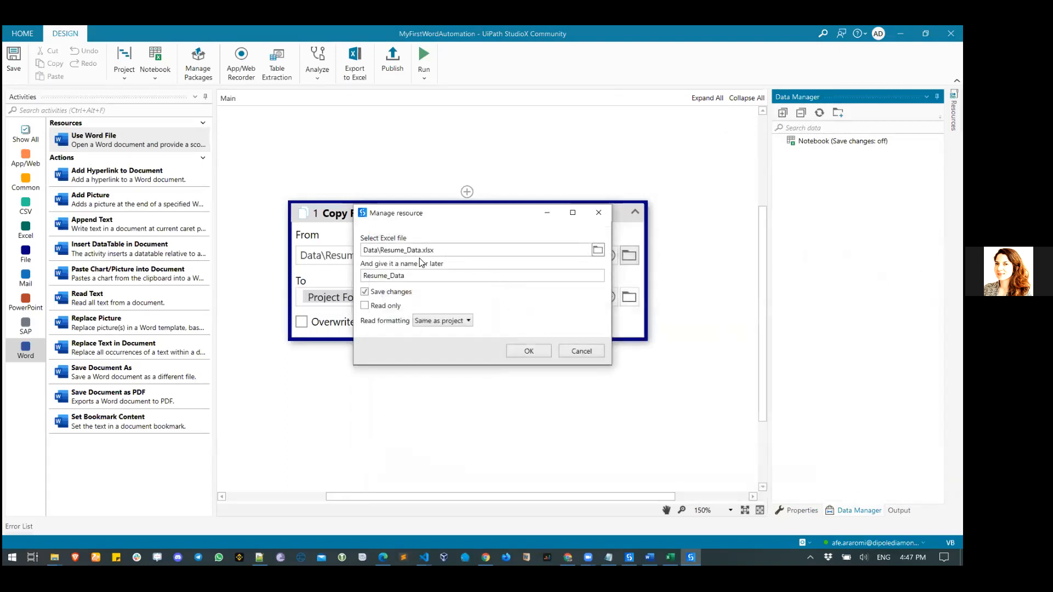
- Turn off Save changes, tick Read only, cancel, and reselect the Copy File step's properties
left_click(383, 296)
left_click(377, 308)
left_click(580, 353)
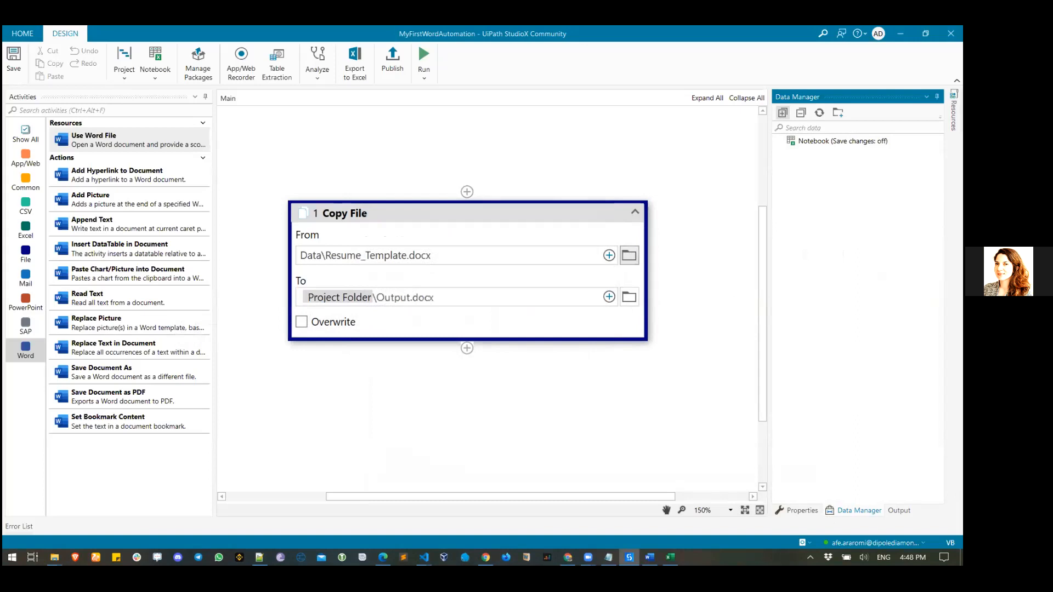
left_click(802, 511)
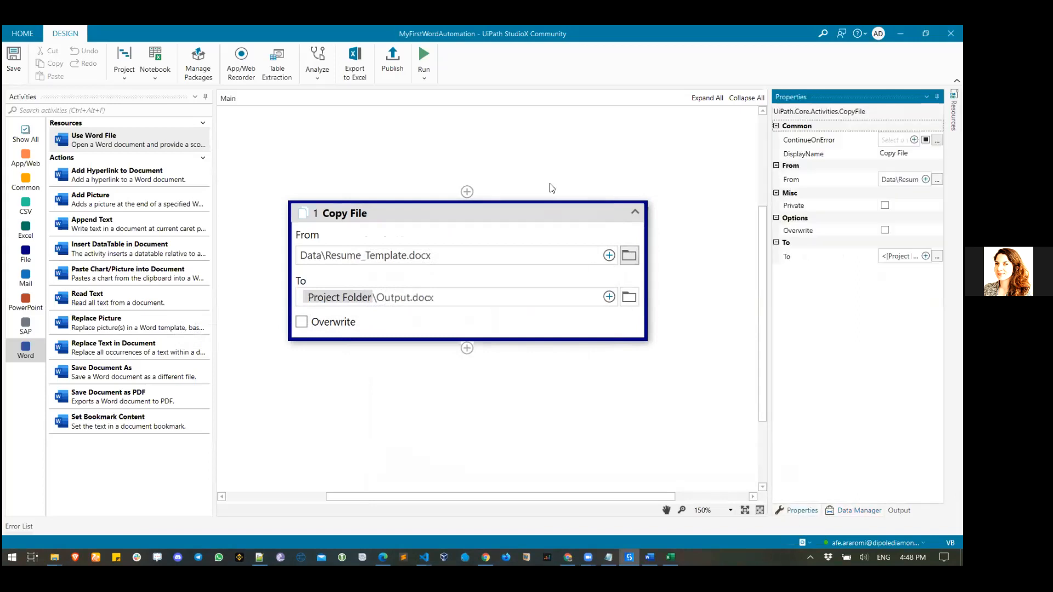
left_click(541, 218)
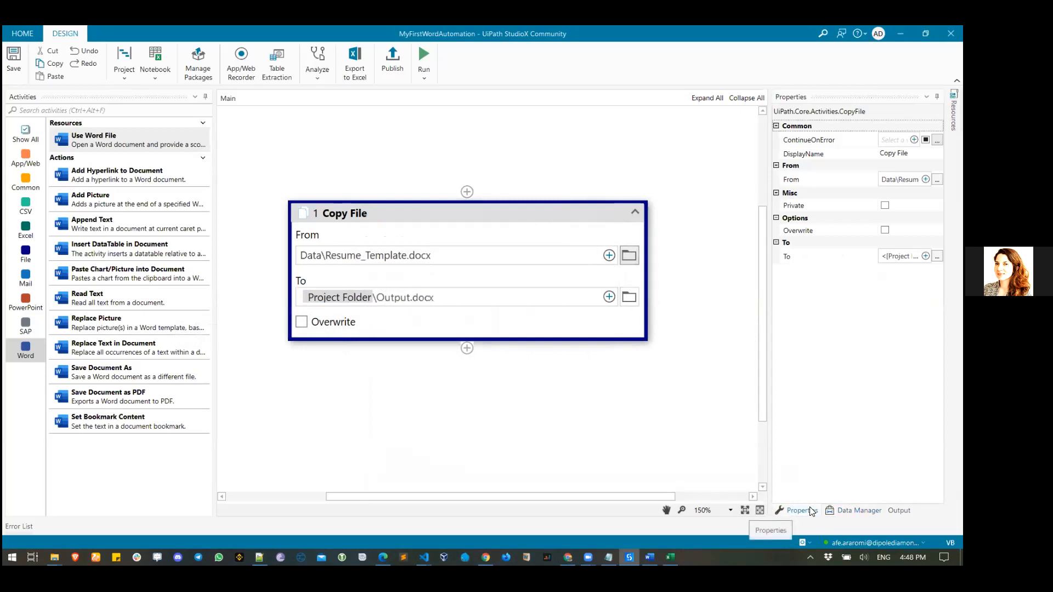
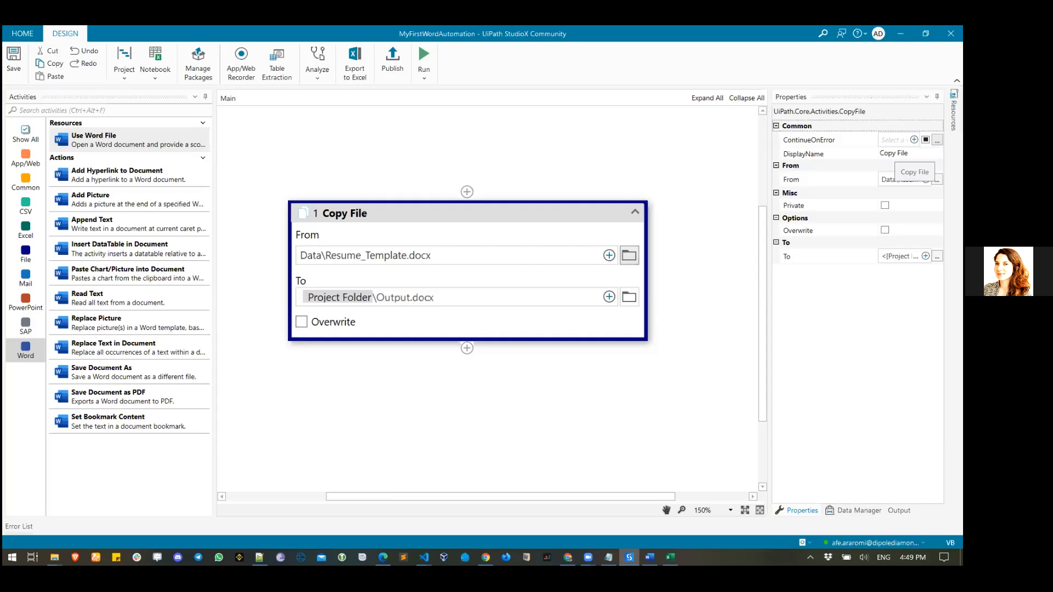
- Select the Copy File step and show the Data Manager listing the Notebook resource
left_click(954, 114)
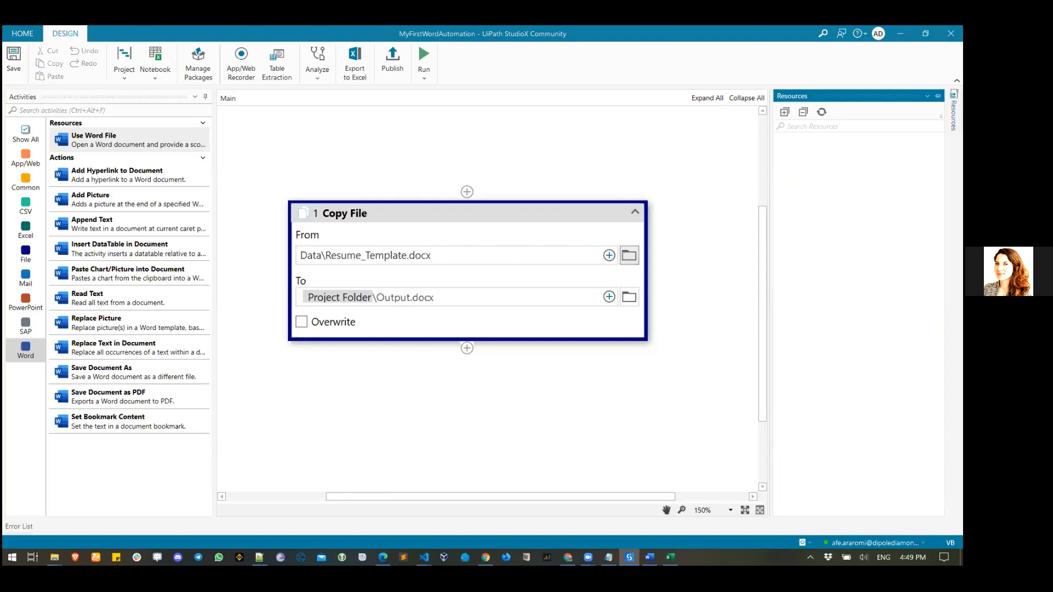
left_click(700, 365)
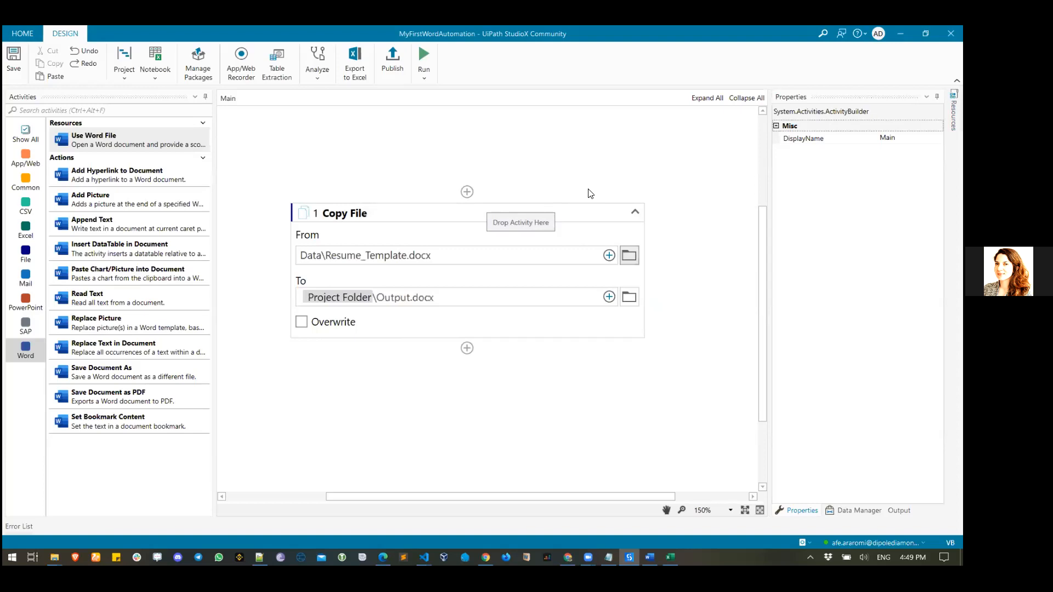
left_click(597, 217)
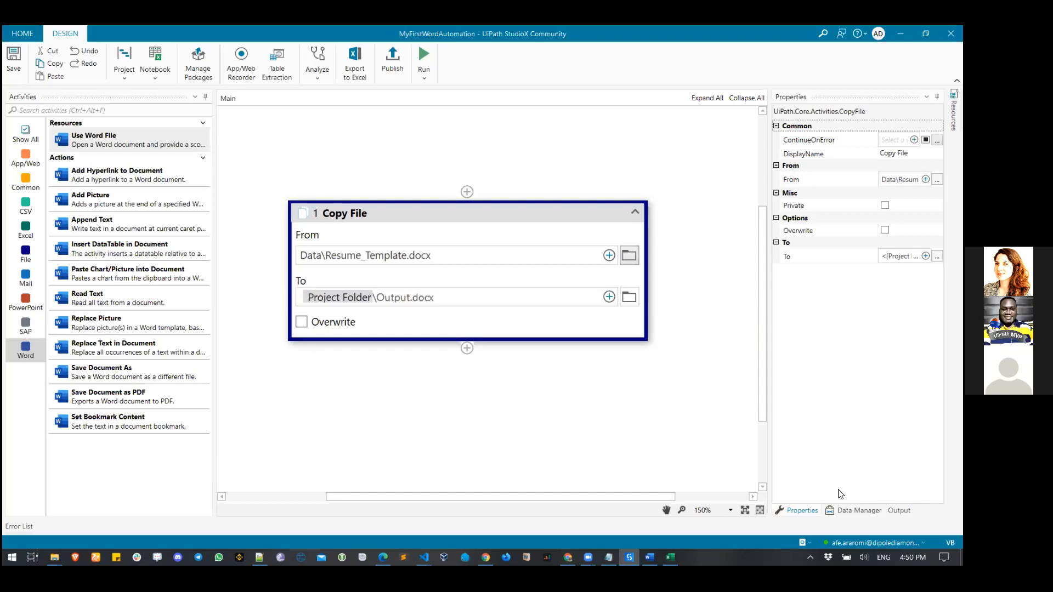
left_click(856, 511)
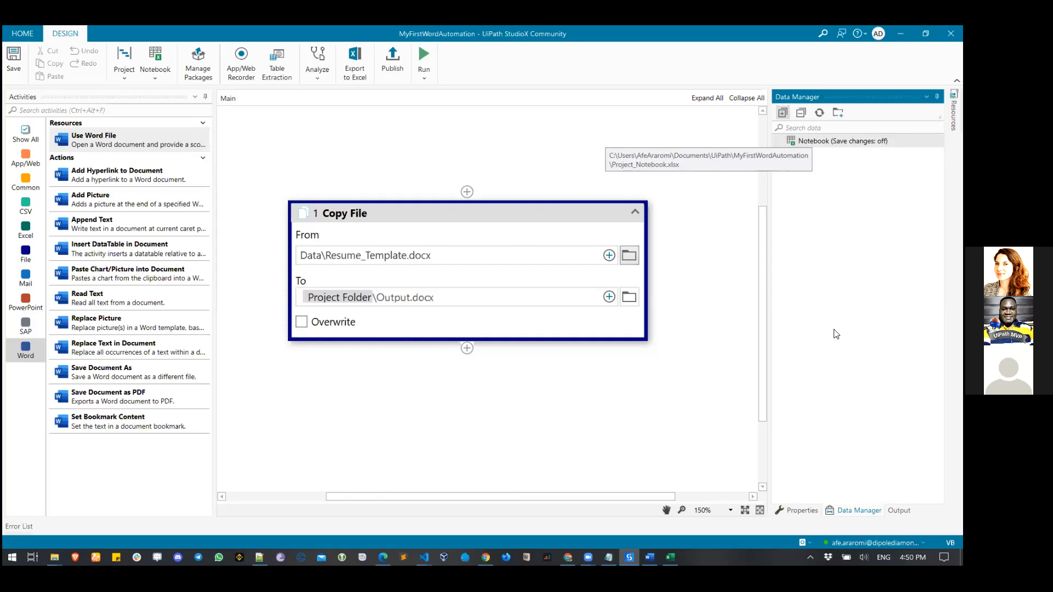
- Connect Data\Resume_Data.xlsx as a new Excel resource named Resume_Data, with Save changes off
left_click(839, 115)
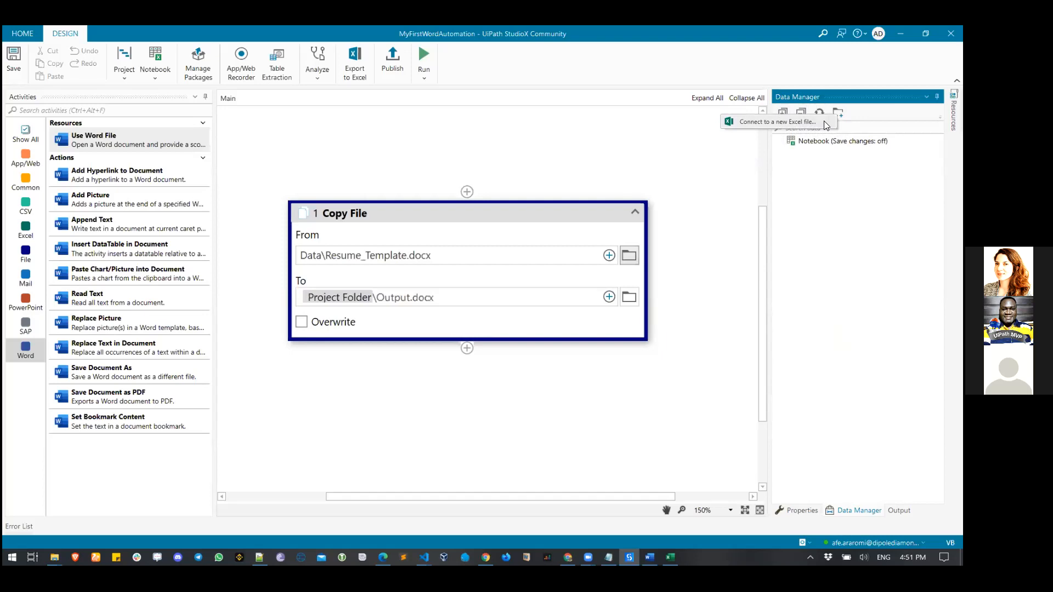
left_click(823, 122)
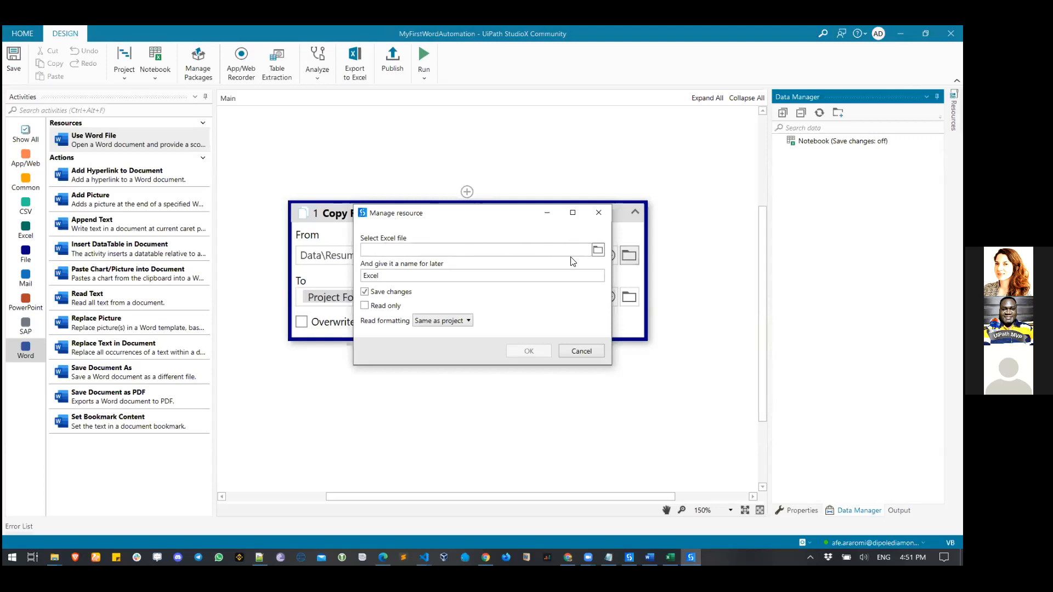
left_click(596, 250)
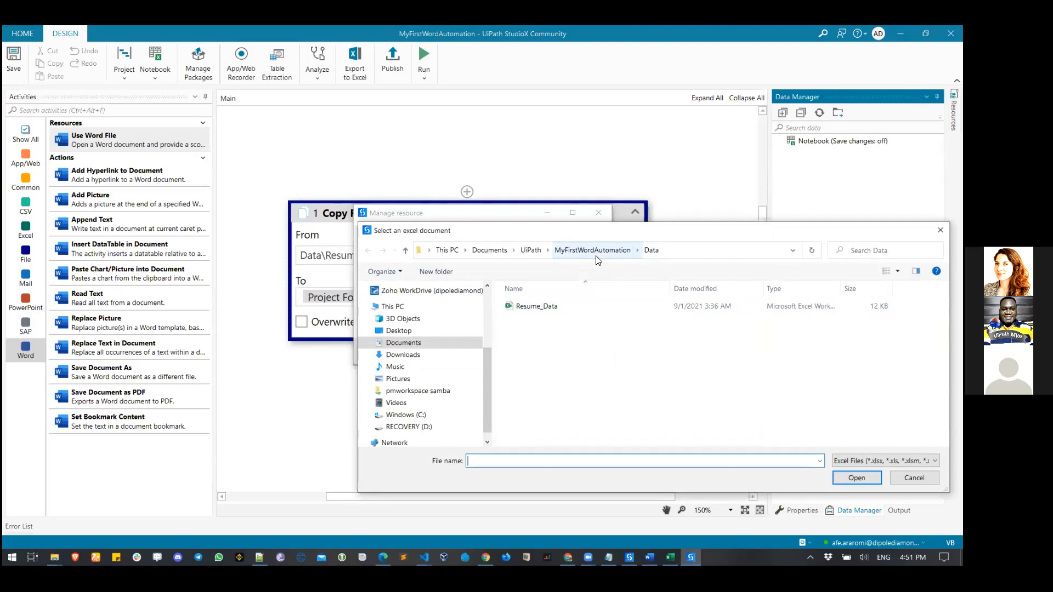
left_click(545, 307)
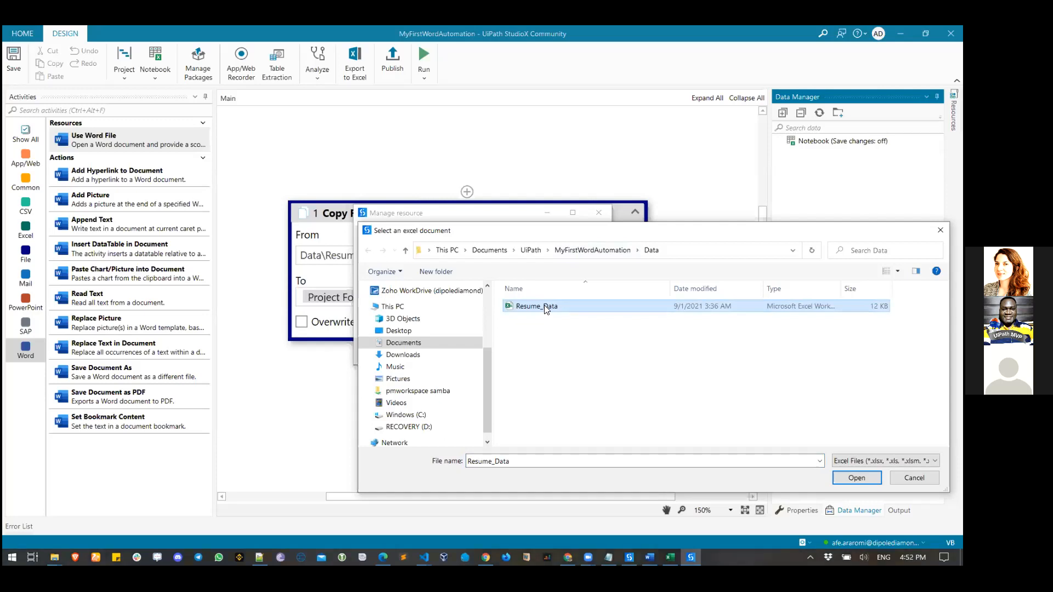
key("Return")
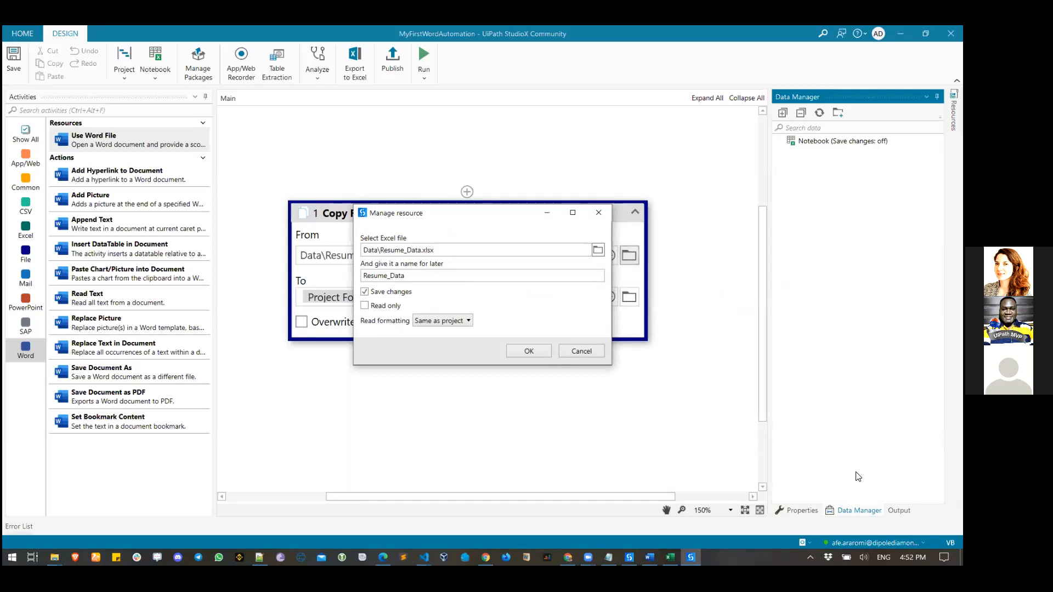
left_click(365, 295)
- Mark the Resume_Data workbook read-only and finish adding it to the Data Manager
left_click(365, 307)
left_click(513, 354)
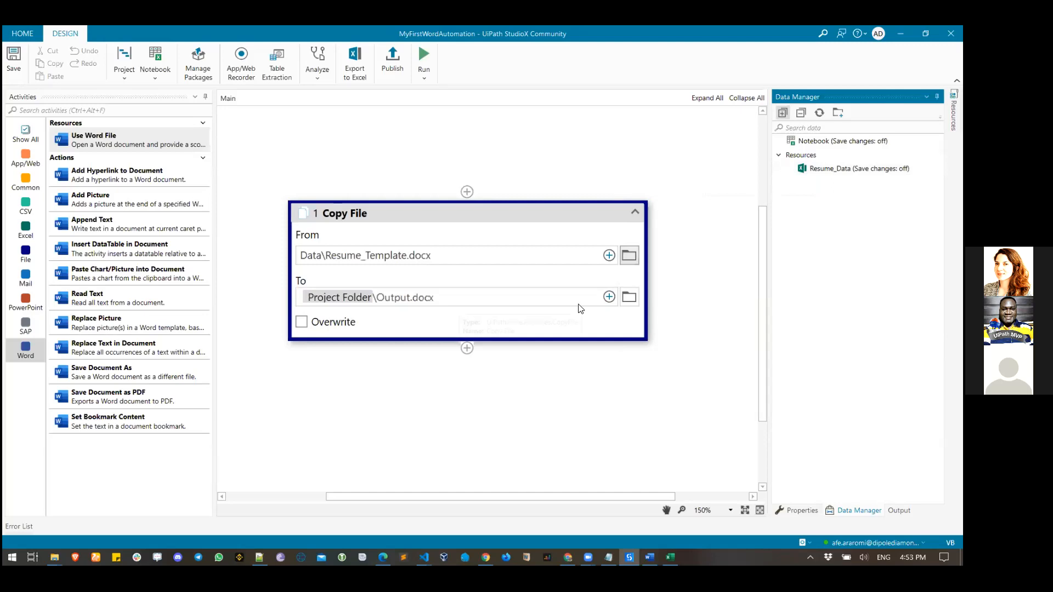
scroll(551, 352, "down", 1)
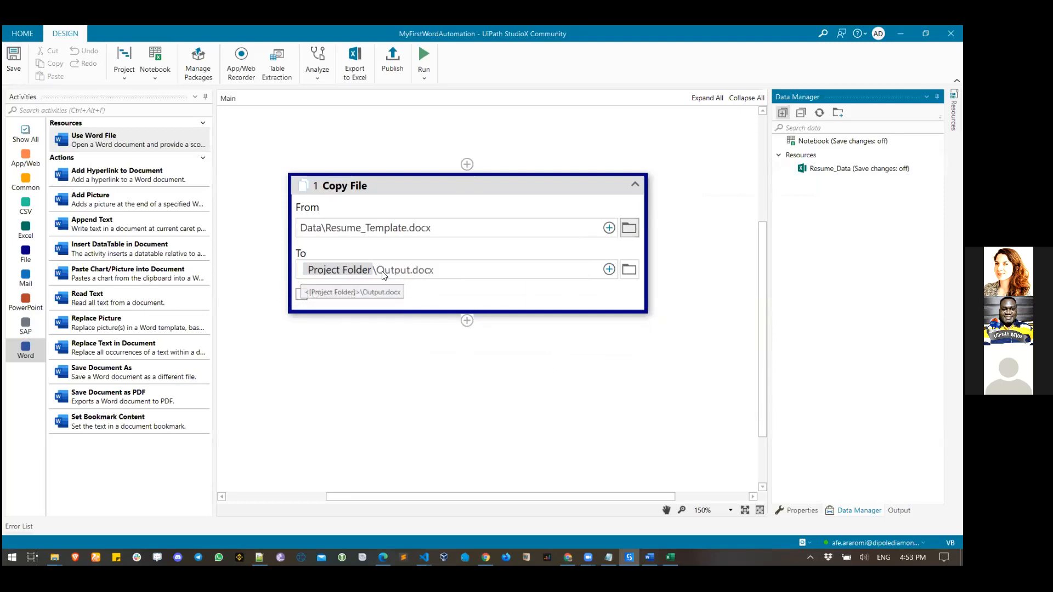
- Delete Output.docx from the Copy File destination, leaving Project Folder\
left_click(609, 269)
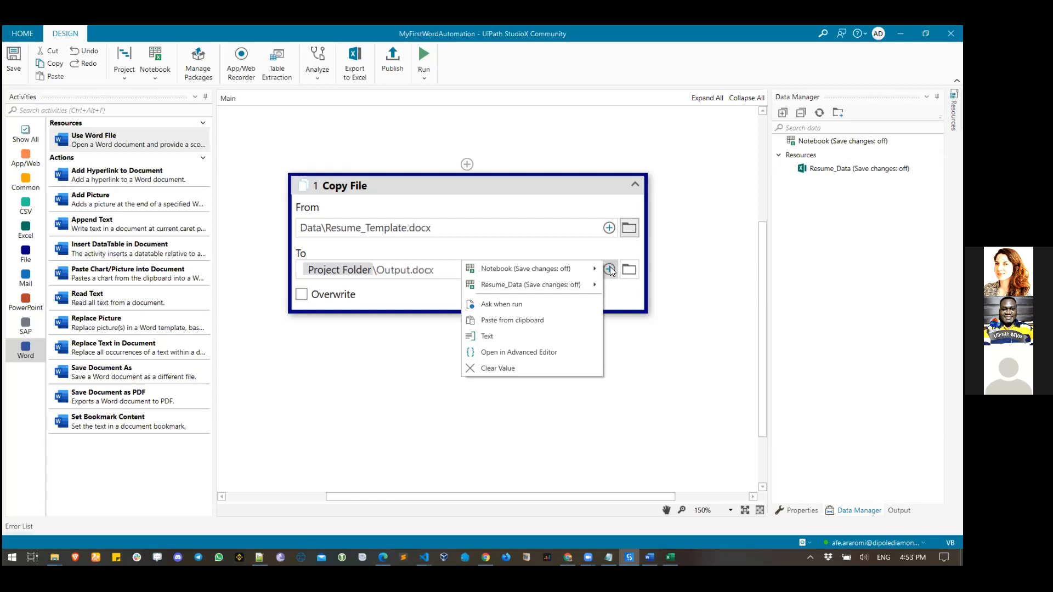
left_click(533, 337)
type("x")
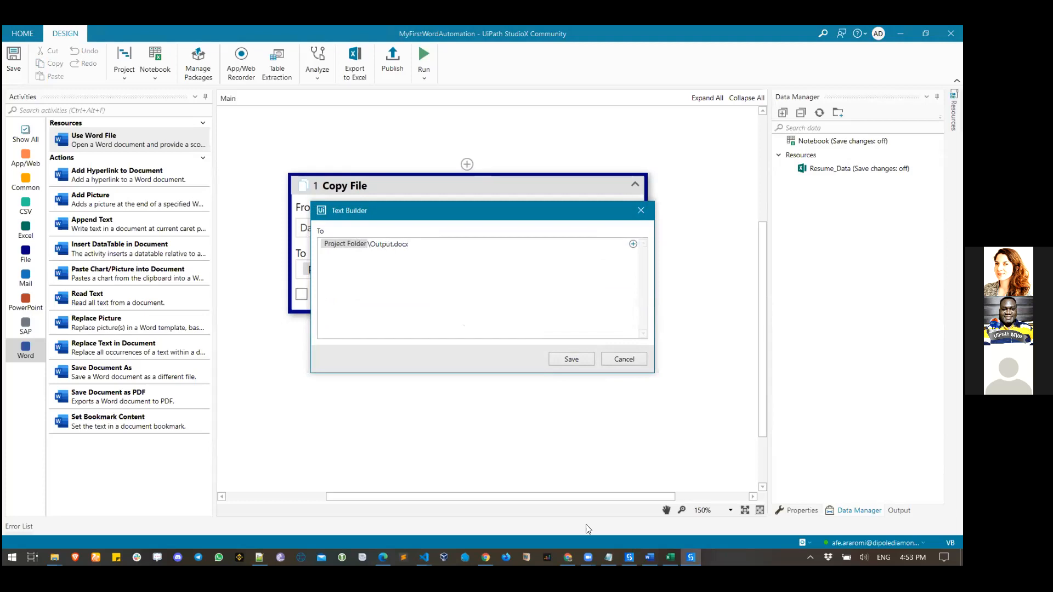
left_click(671, 557)
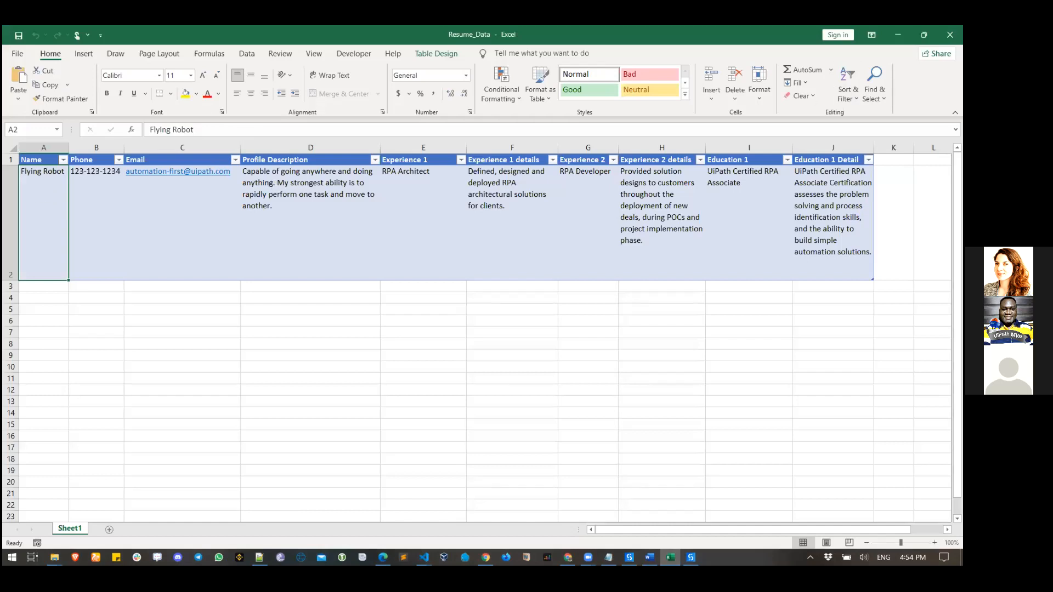
left_click(898, 35)
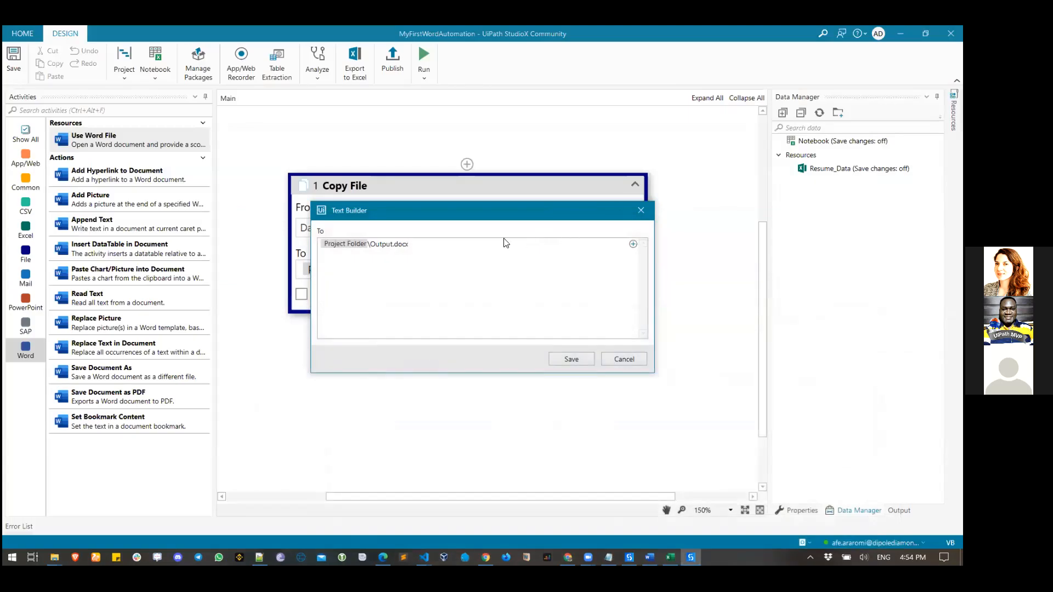
key("BackSpace")
key("BackSpace")
key("BackSpace")
key("BackSpace")
key("BackSpace")
key("BackSpace")
key("BackSpace")
key("BackSpace")
key("BackSpace")
key("BackSpace")
key("BackSpace")
- Start indicating a Resume_Data cell in Excel for the destination file name
left_click(634, 245)
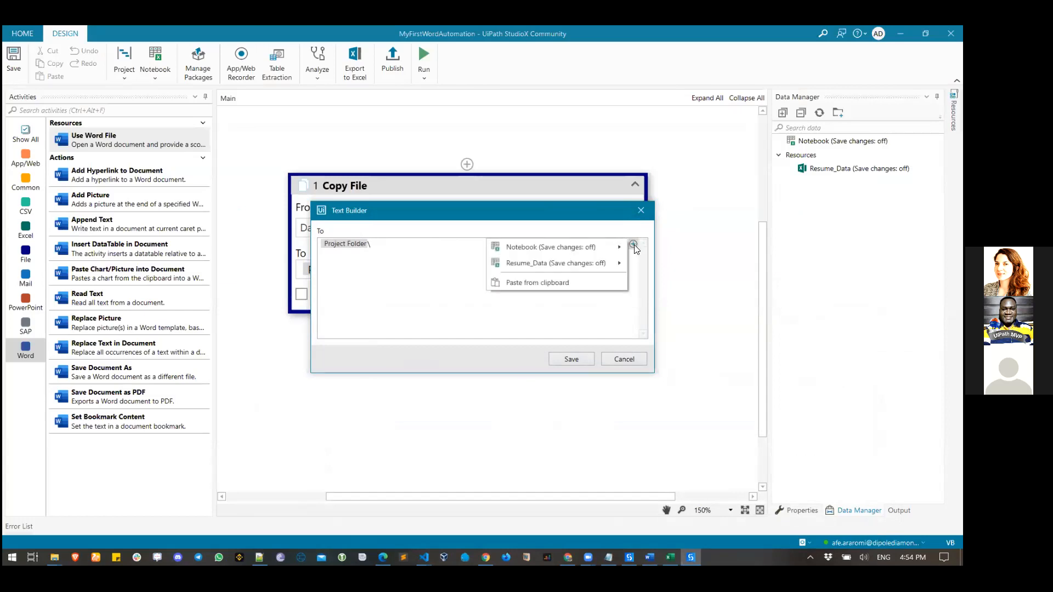
mouse_move(546, 266)
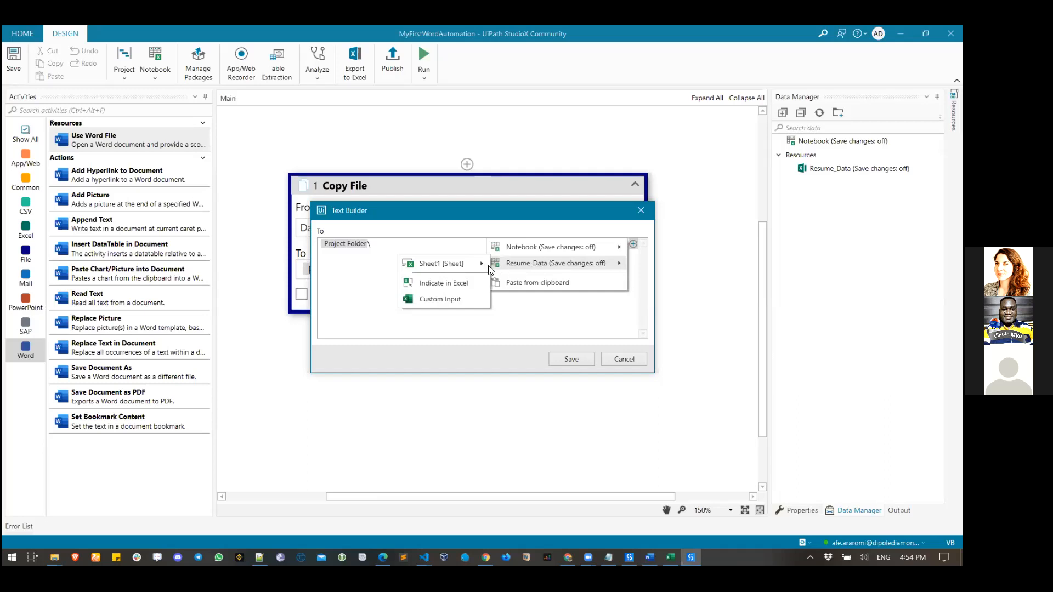
left_click(459, 285)
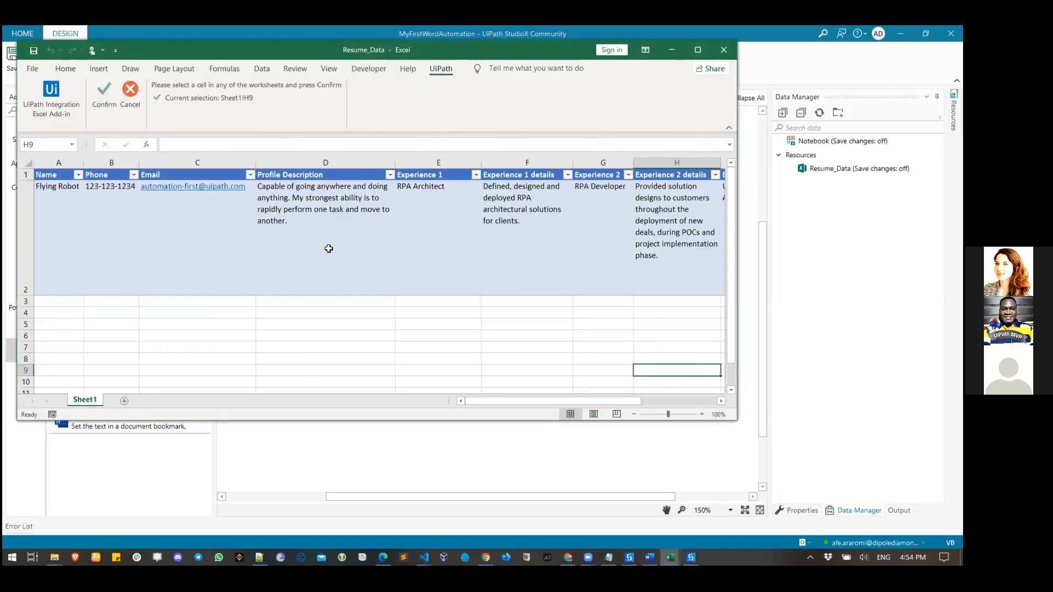
- Pick cell A2 (Flying Robot) in Excel, confirm it, and close the path editor
left_click(57, 203)
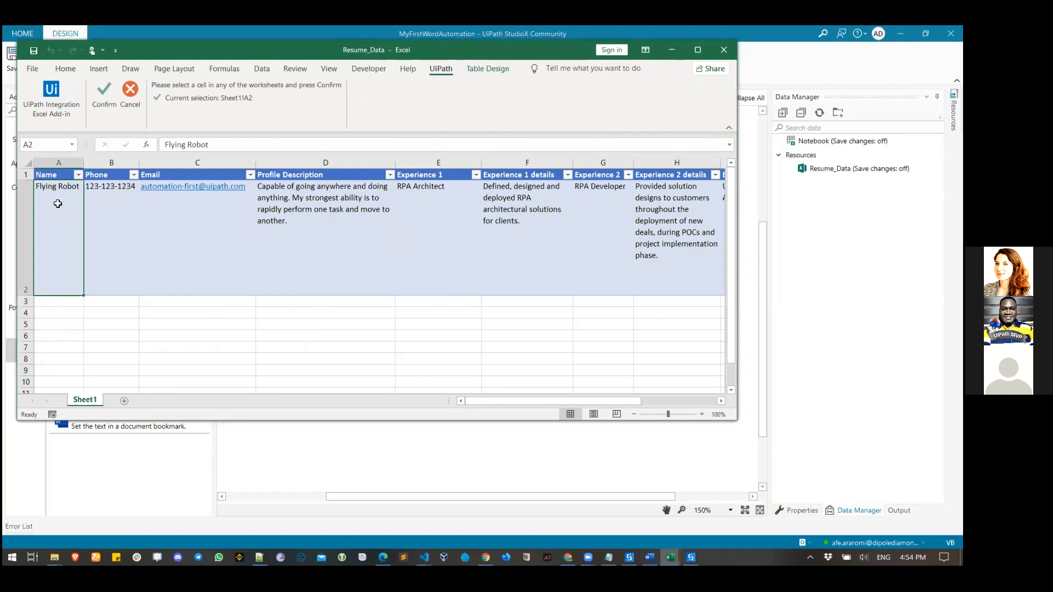
left_click(102, 98)
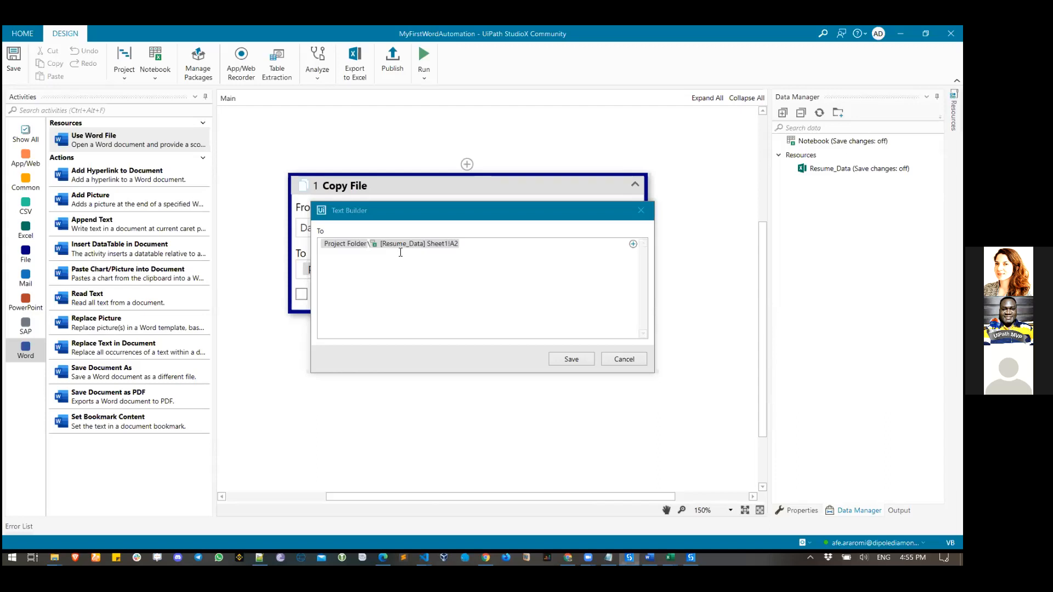
left_click(618, 363)
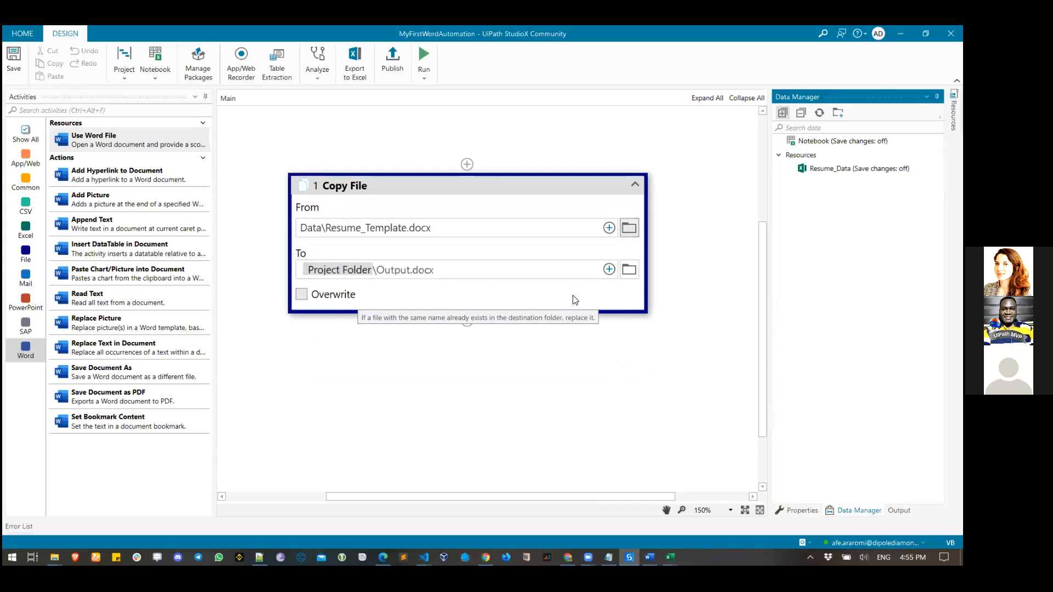
- Turn on Overwrite and trim the destination path back to Project Folder\
left_click(608, 270)
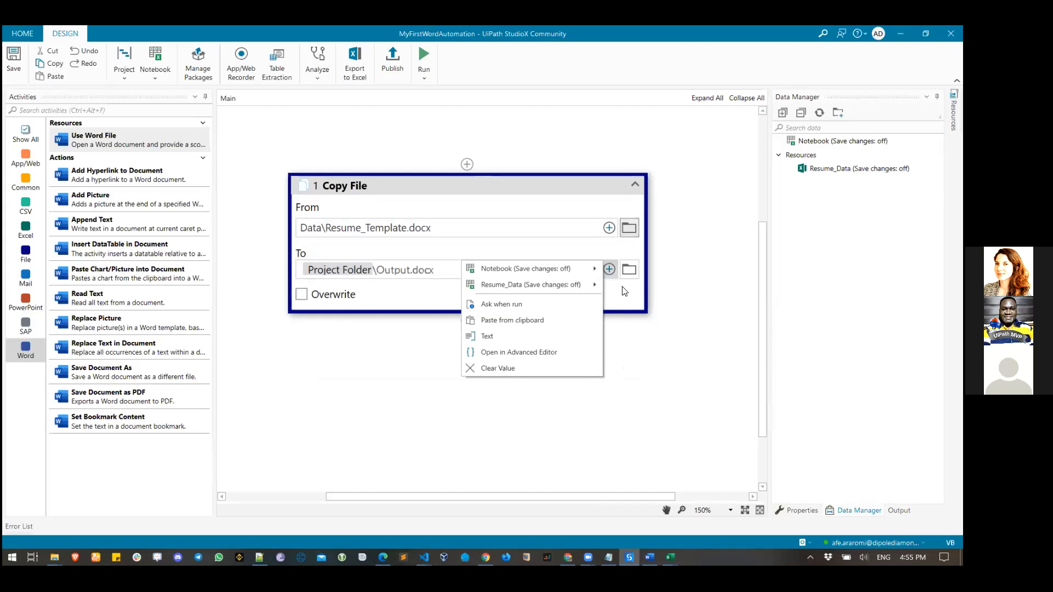
left_click(623, 290)
left_click(609, 270)
left_click(544, 334)
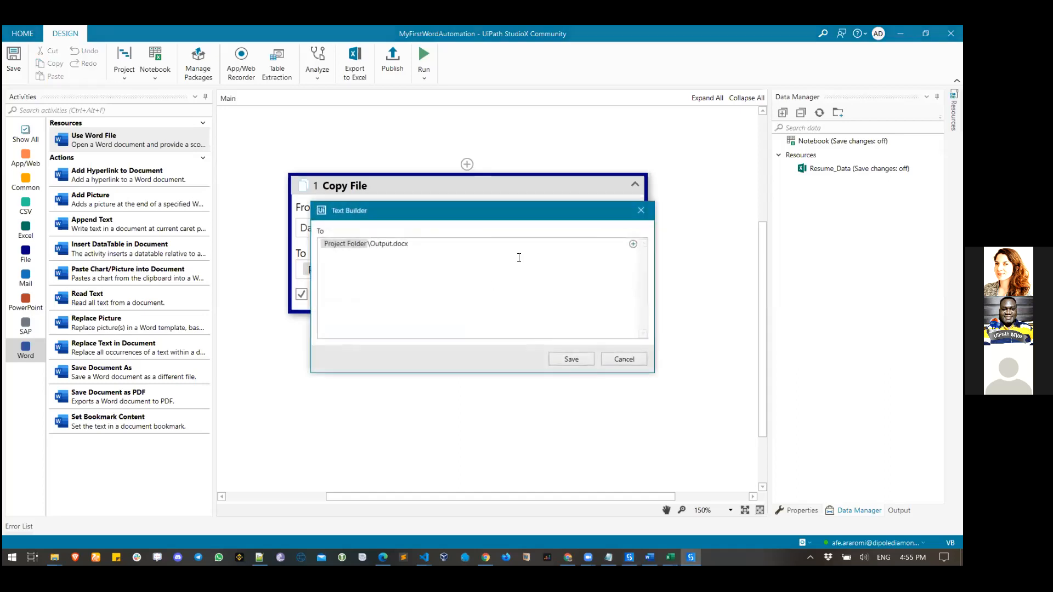
key("BackSpace")
key("BackSpace")
key("BackSpace")
key("BackSpace")
key("BackSpace")
key("BackSpace")
key("BackSpace")
key("BackSpace")
key("BackSpace")
key("BackSpace")
left_click(634, 244)
mouse_move(597, 264)
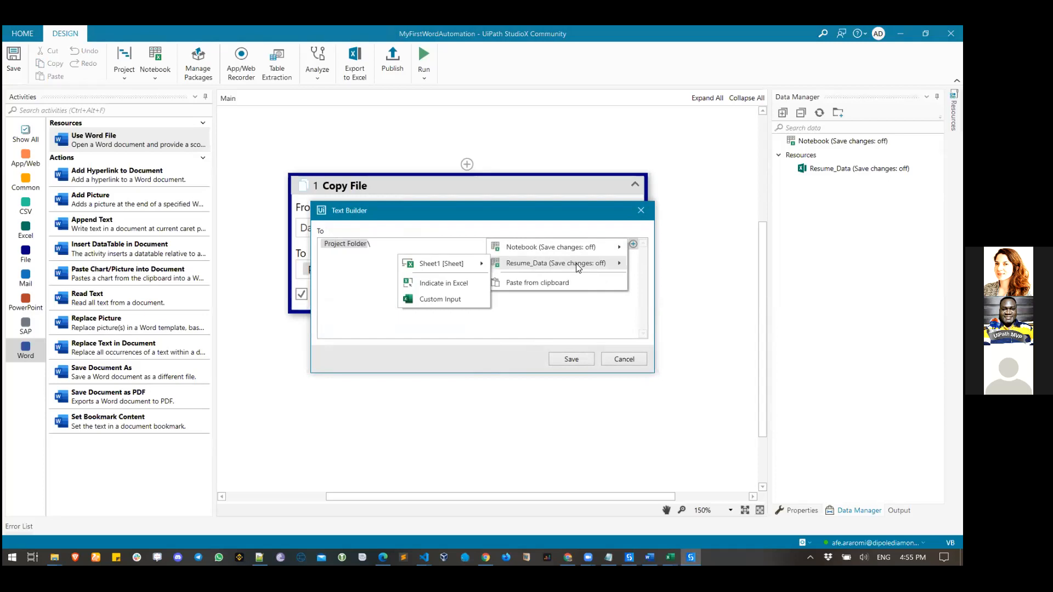
- Set the destination to Project Folder\[Resume_Data] Sheet1!A2.docx using cell A2 plus '.docx'
left_click(457, 282)
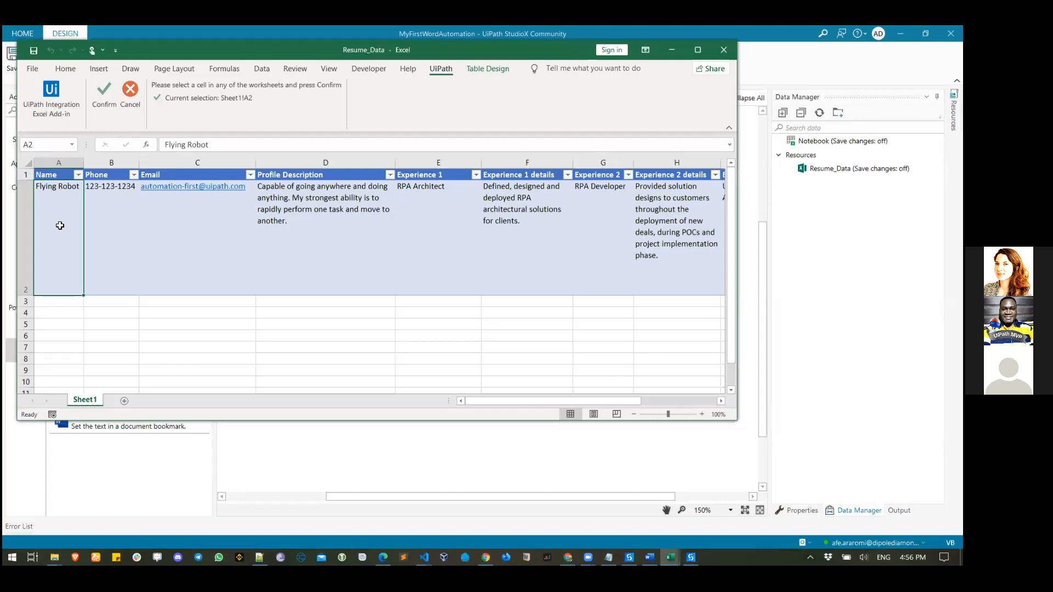
left_click(98, 101)
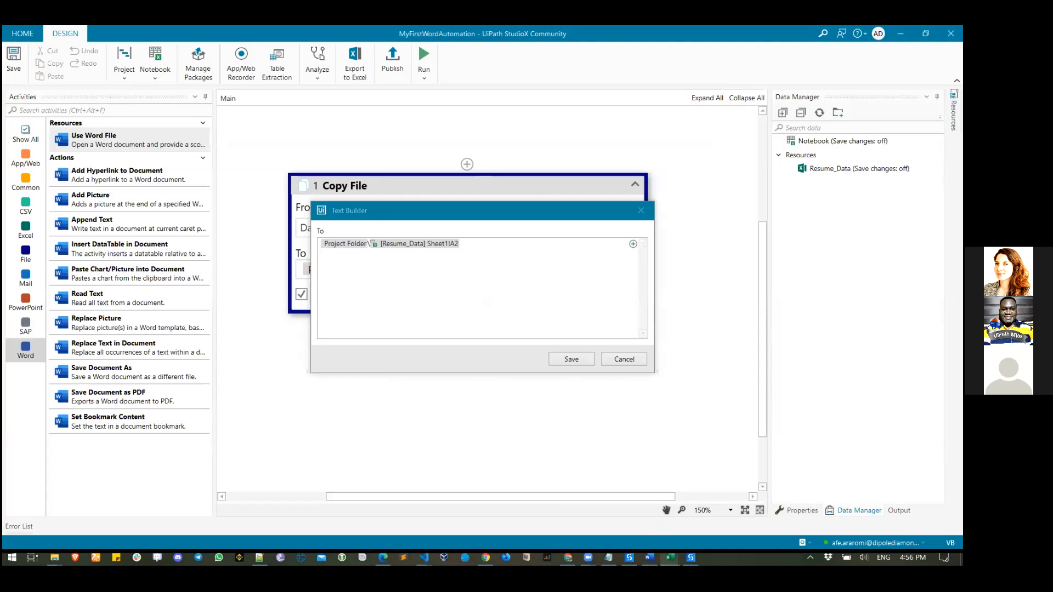
mouse_move(671, 558)
left_click(722, 511)
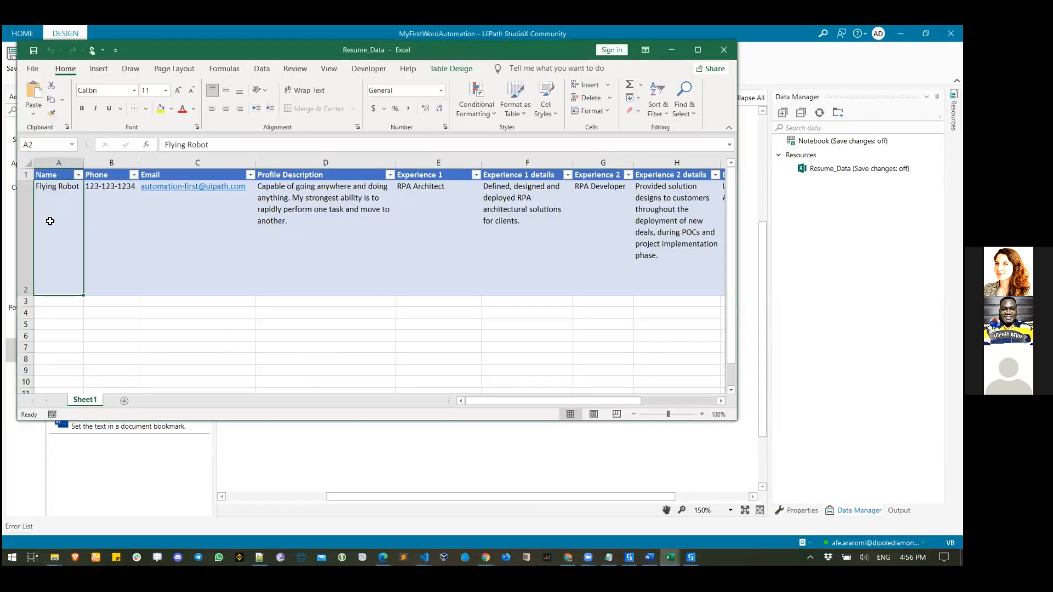
left_click(623, 476)
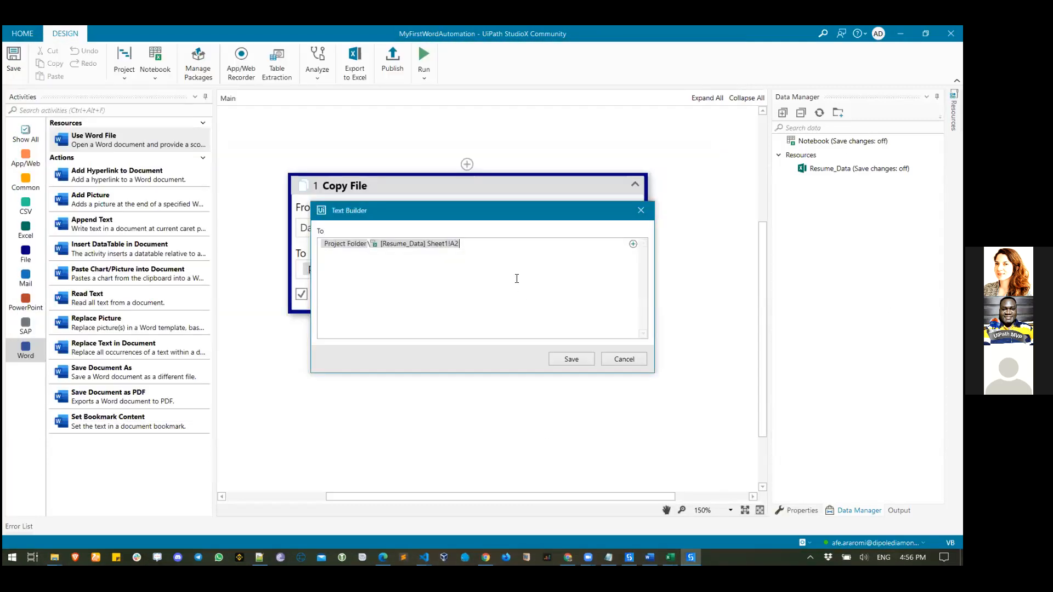
left_click(486, 248)
type(".docx")
left_click(578, 361)
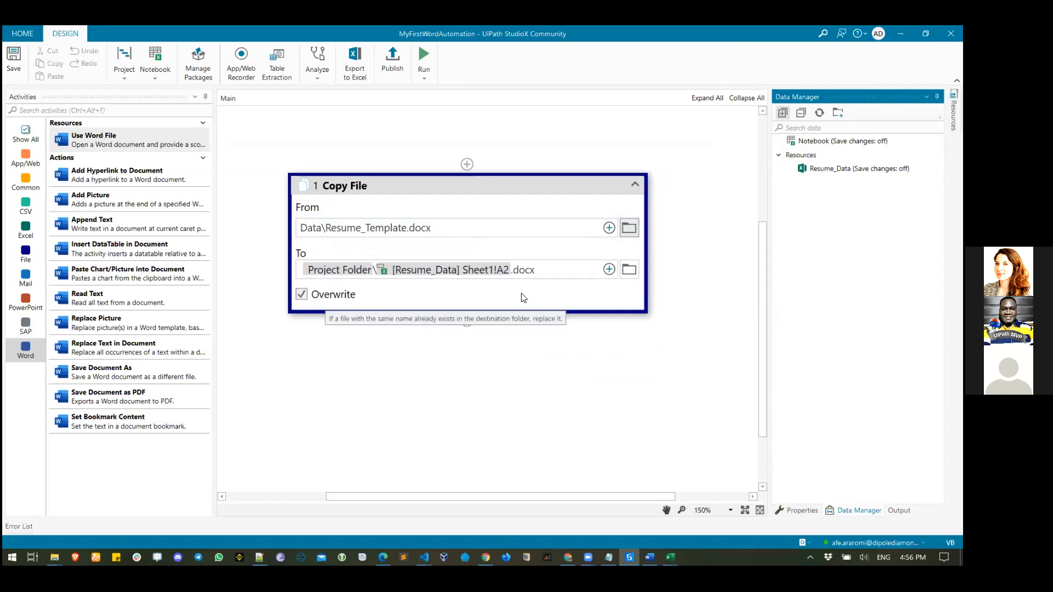
- Review the destination path Project Folder\[Resume_Data] Sheet1!A2.docx and save it
left_click(609, 270)
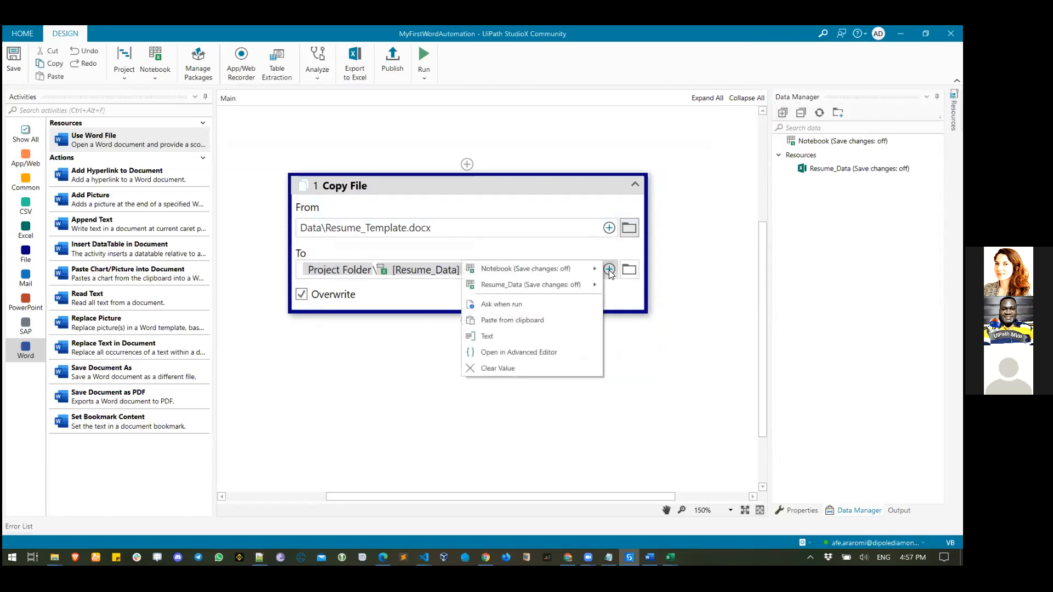
left_click(518, 336)
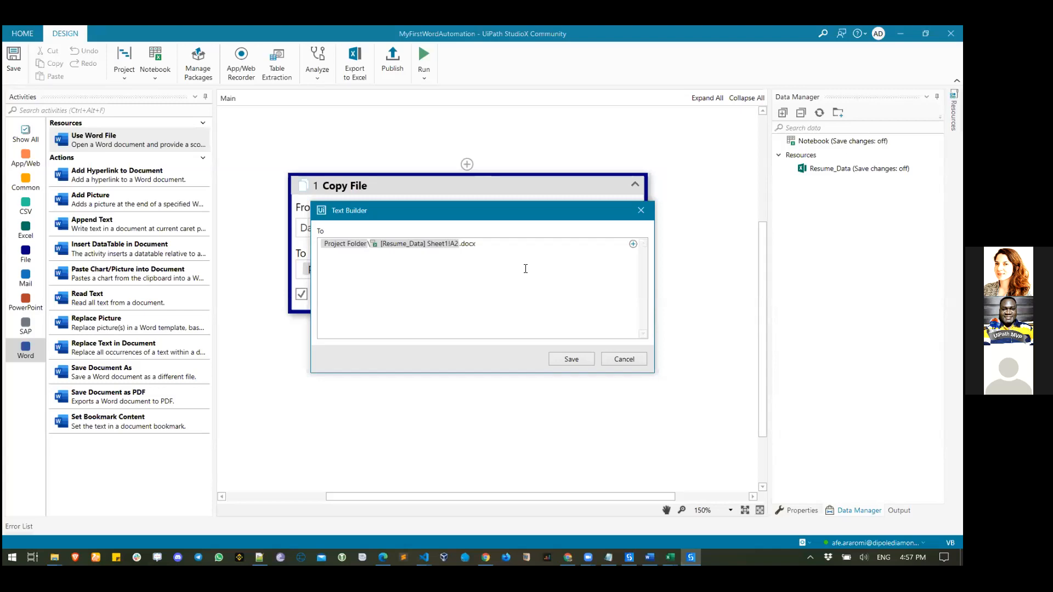
left_click(573, 360)
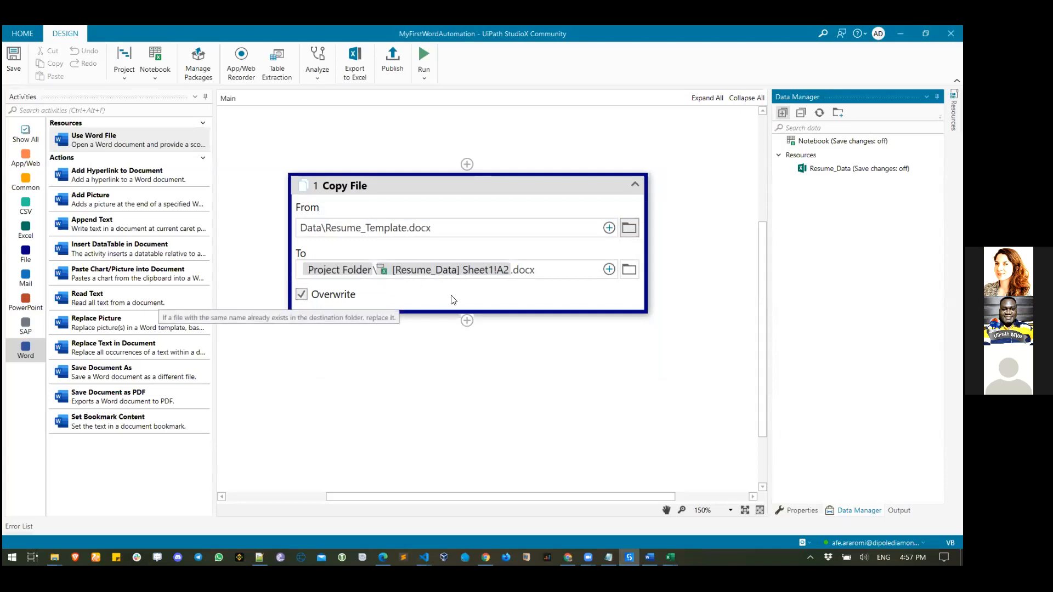
- Run the workflow, force-closing the duplicate Excel instances when warned
left_click(425, 53)
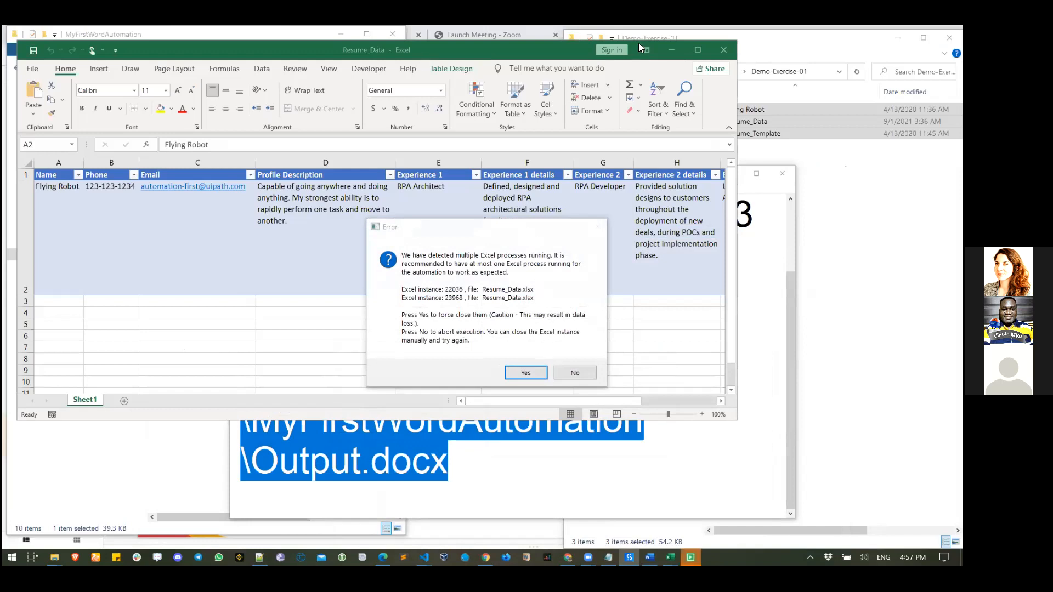
left_click(530, 376)
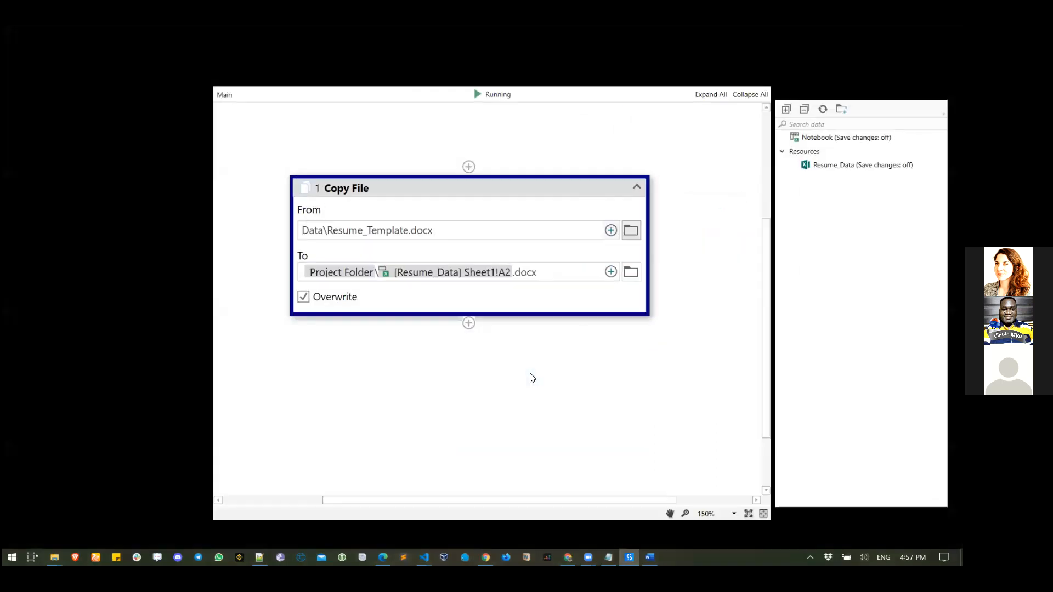
mouse_move(54, 557)
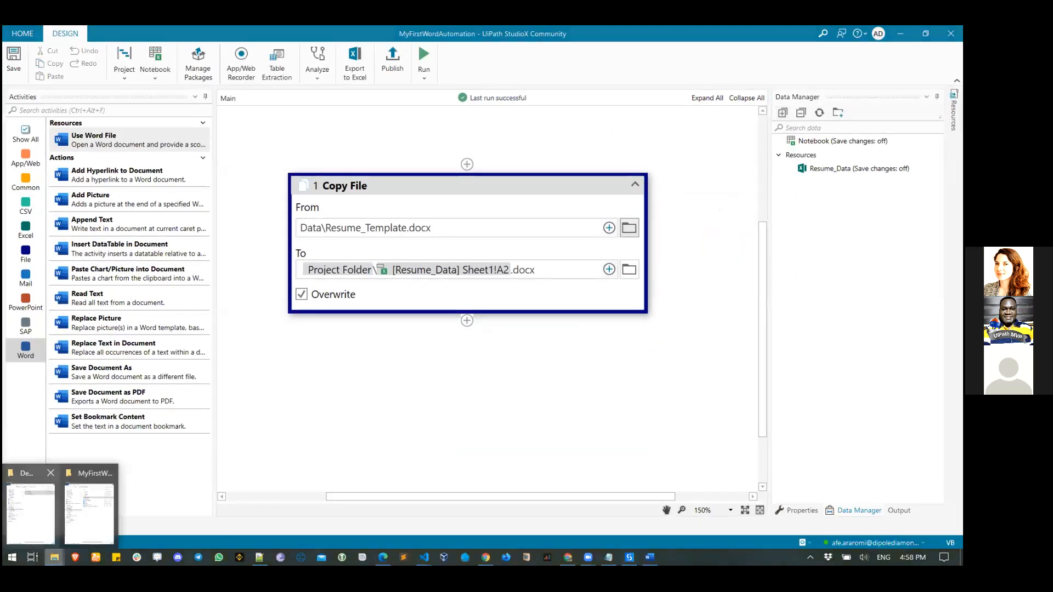
left_click(71, 527)
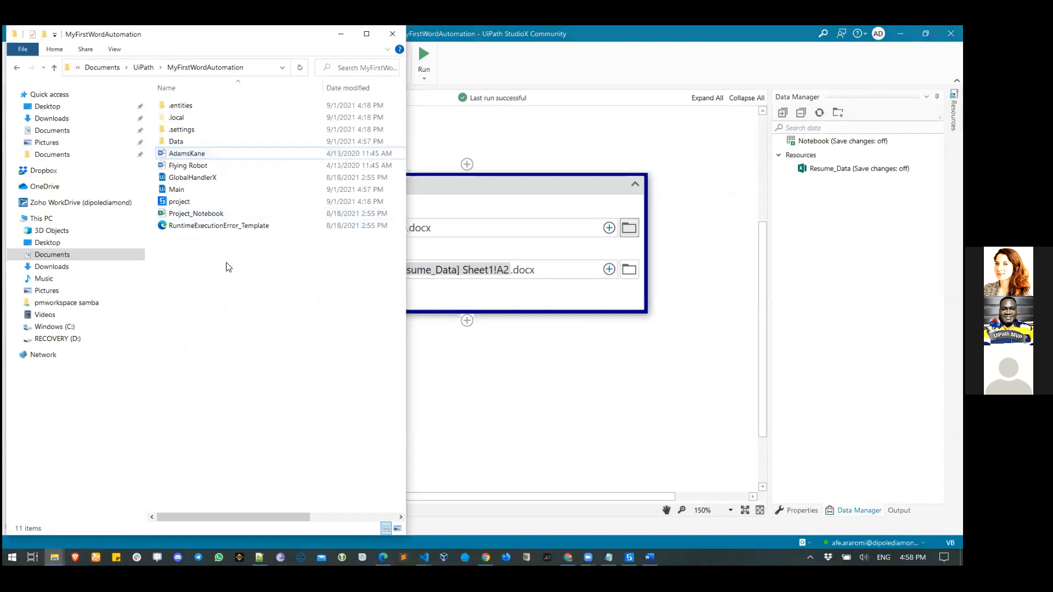
left_click(198, 168)
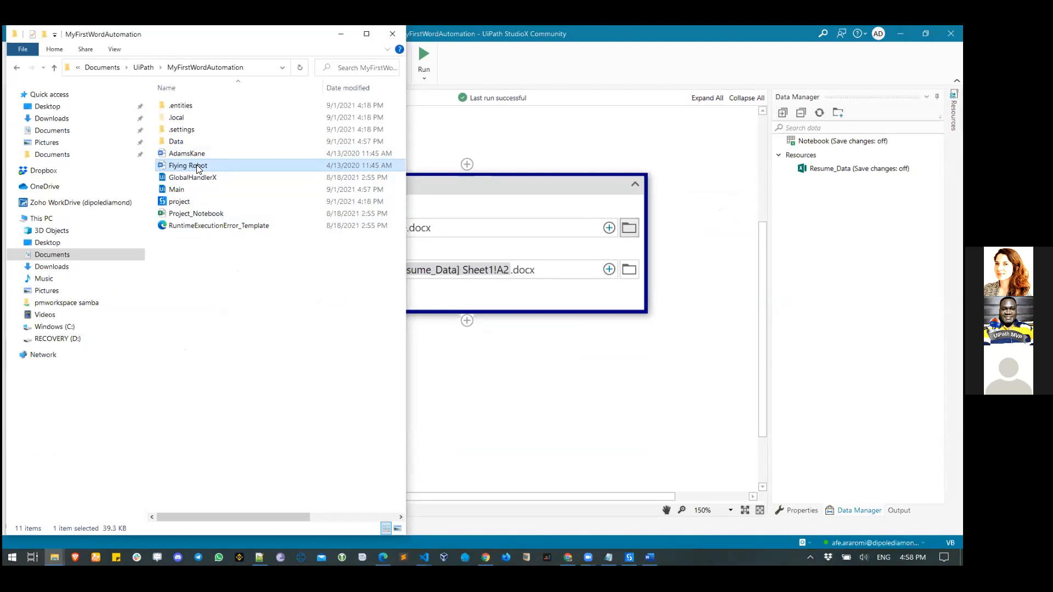
left_click(586, 392)
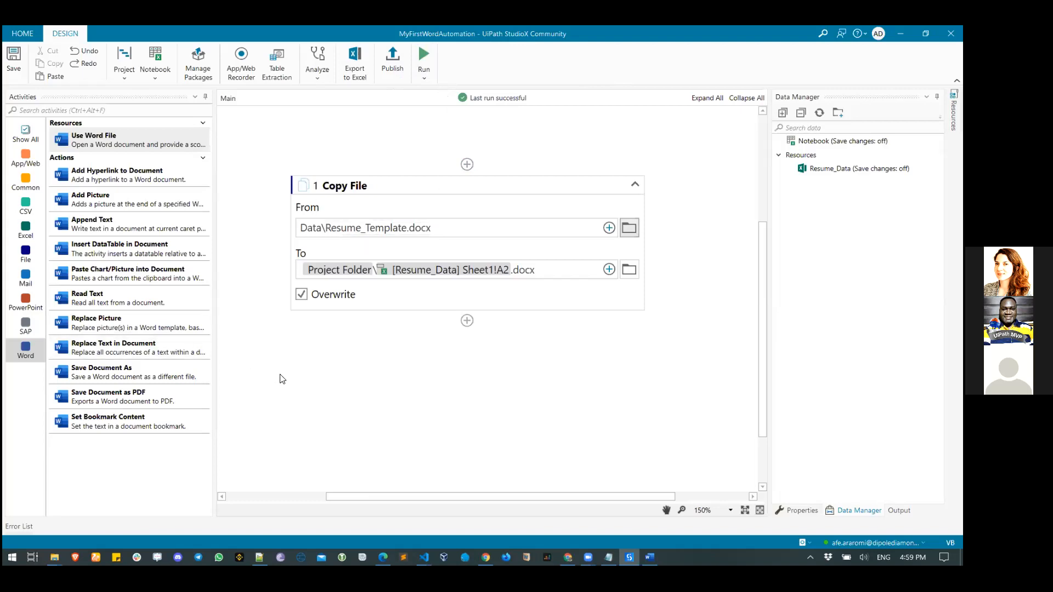
- Add a Use Word File step below the Copy File step
scroll(311, 364, "down", 1)
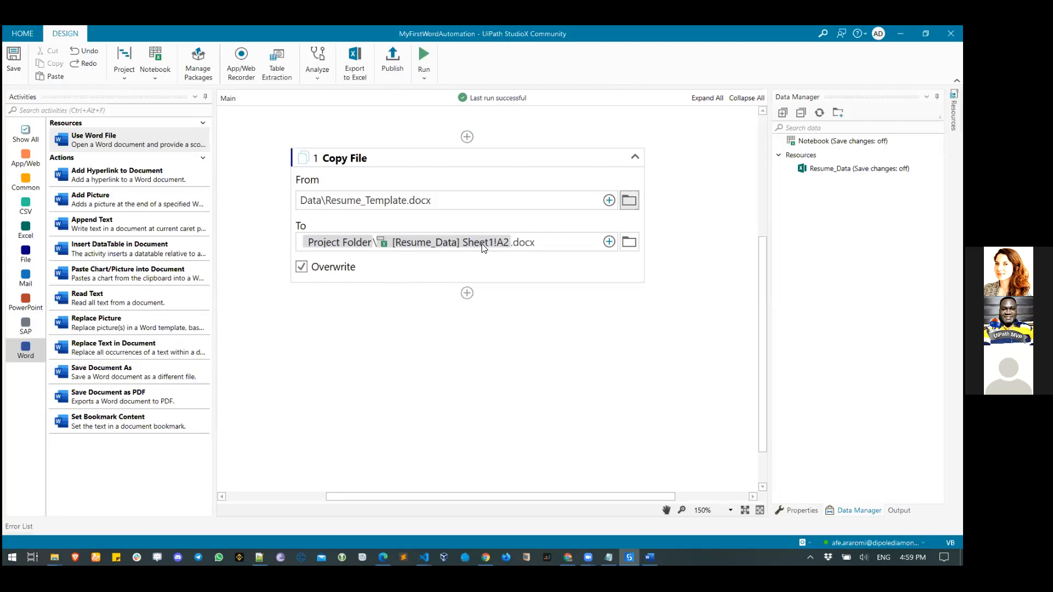
left_click_drag(88, 140, 472, 303)
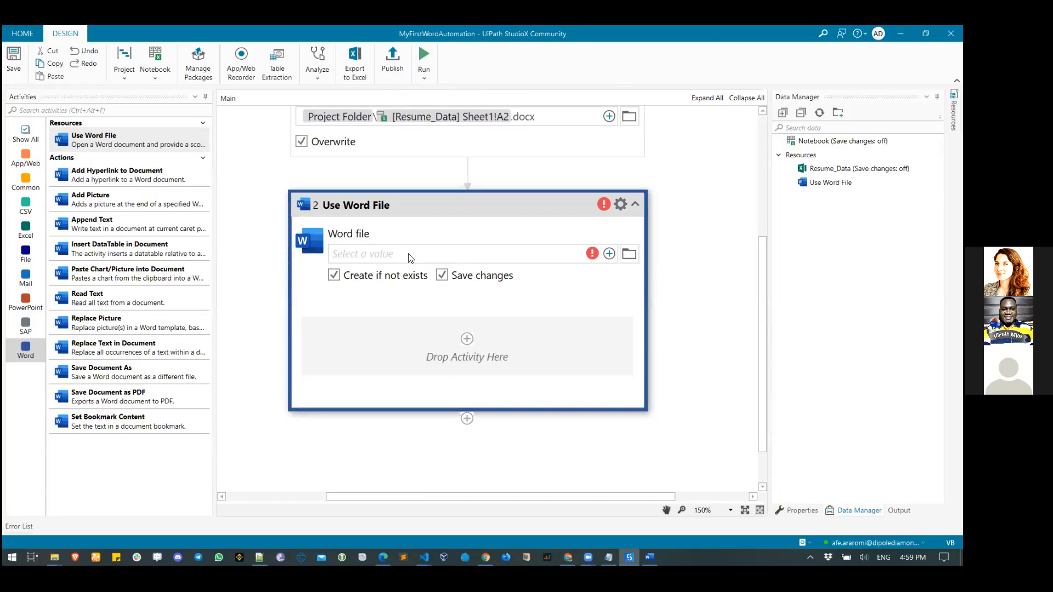
scroll(521, 225, "up", 1)
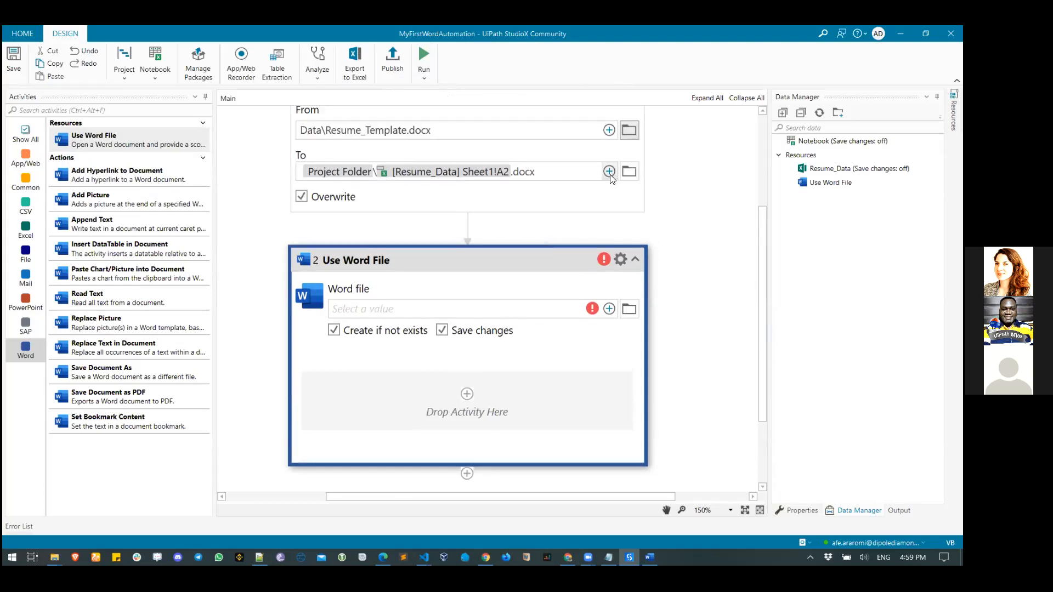
scroll(612, 181, "up", 1)
- Reuse the copy destination path Project Folder\[Resume_Data] Sheet1!A2.docx as the Word file
left_click(609, 199)
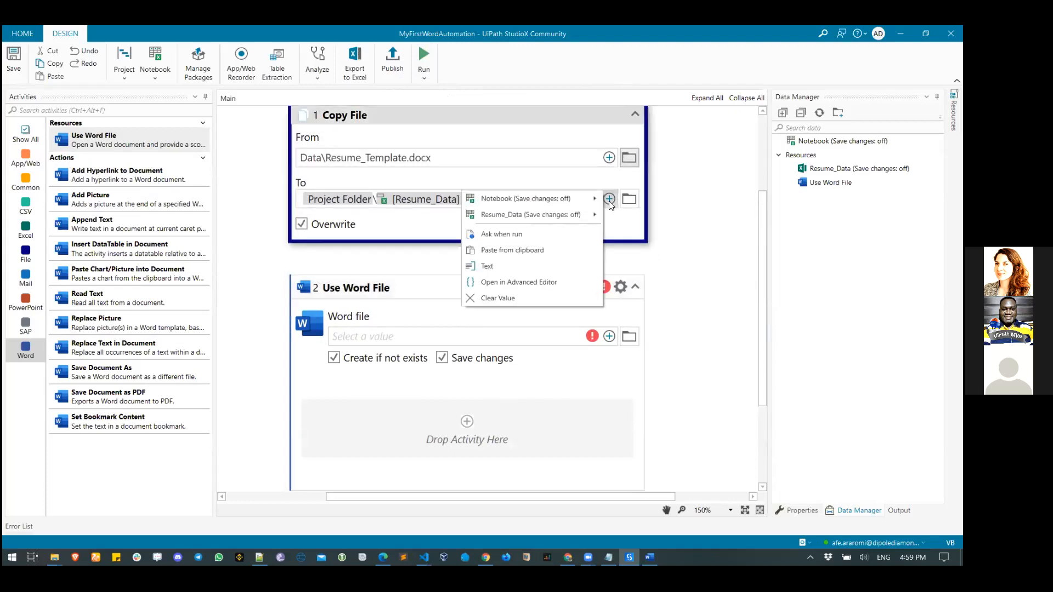
left_click(539, 267)
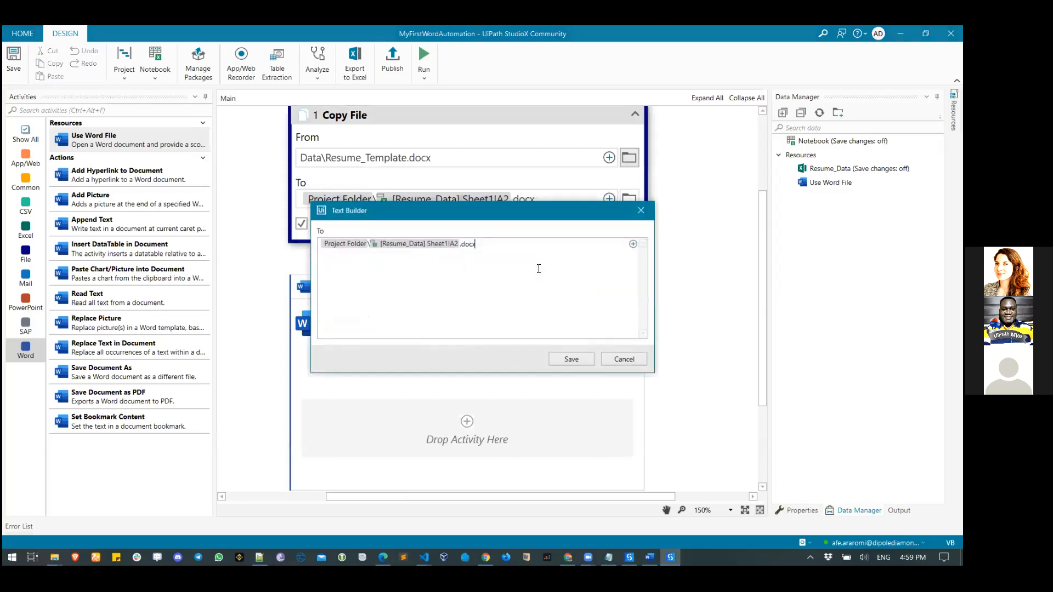
key("ctrl+a")
key("ctrl+c")
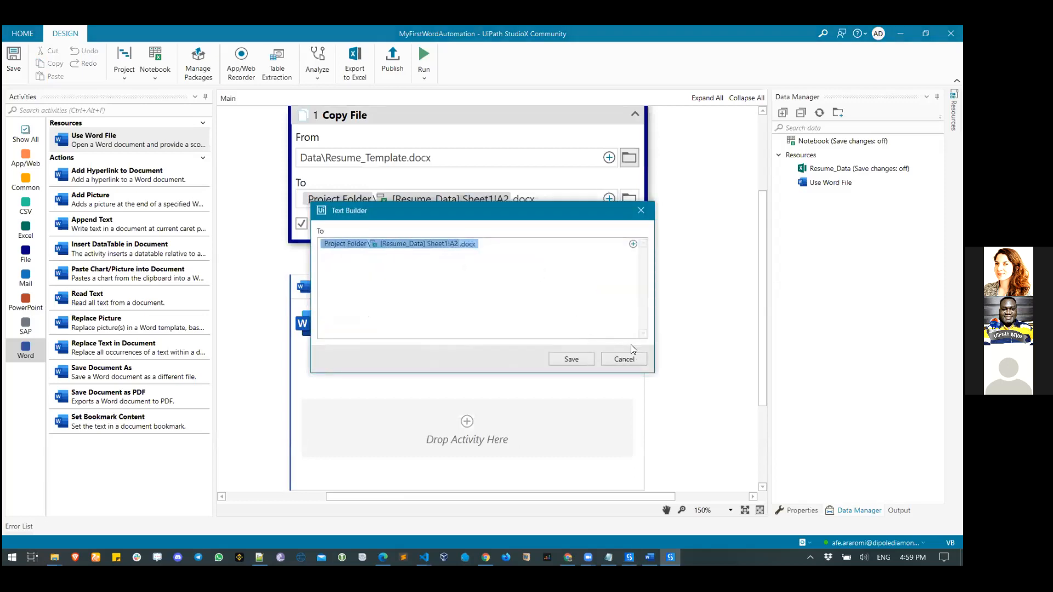
left_click(625, 358)
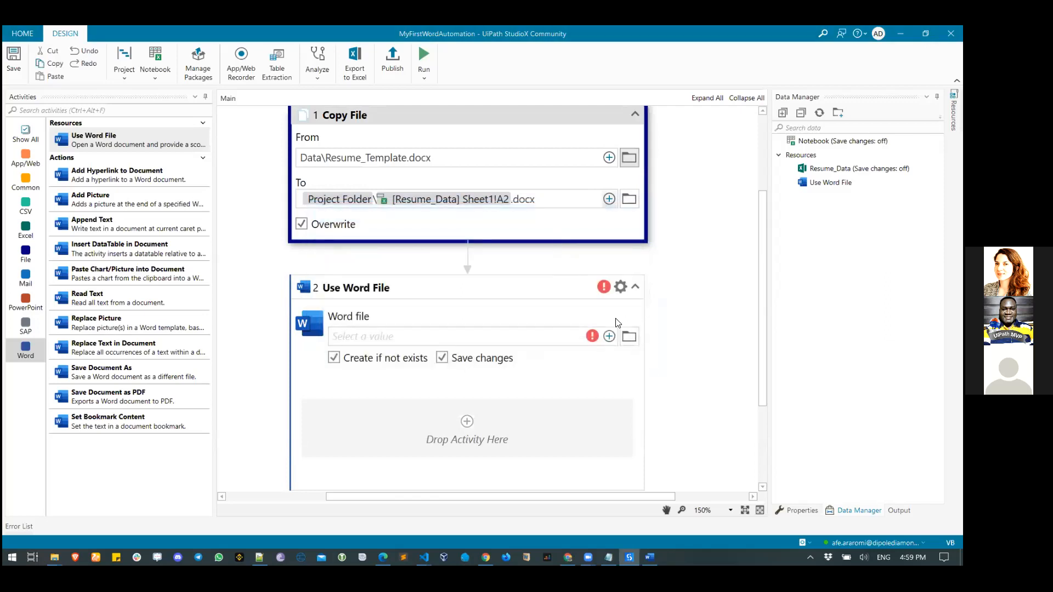
left_click(610, 337)
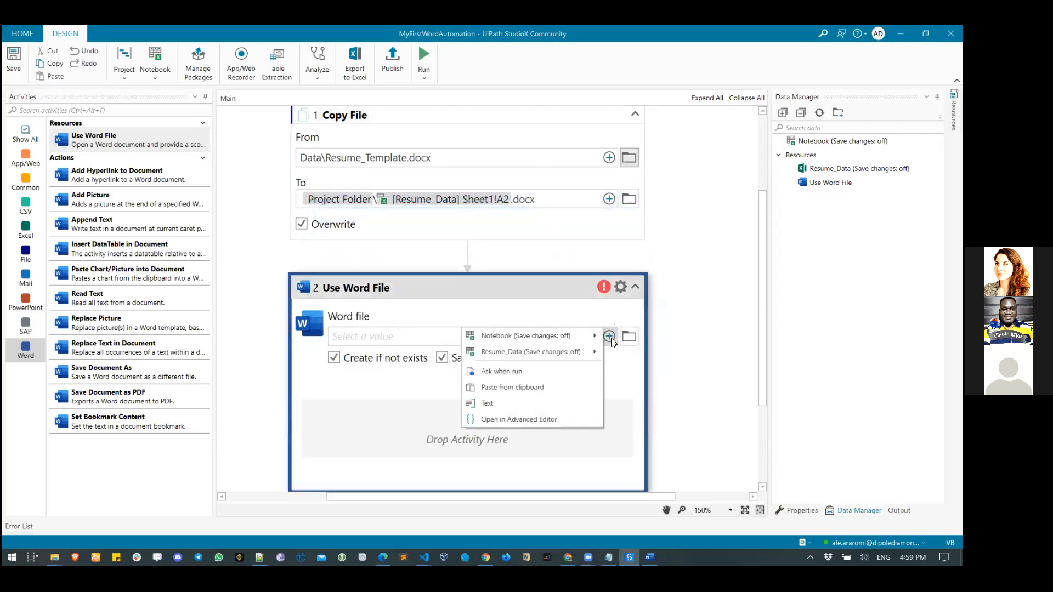
left_click(548, 402)
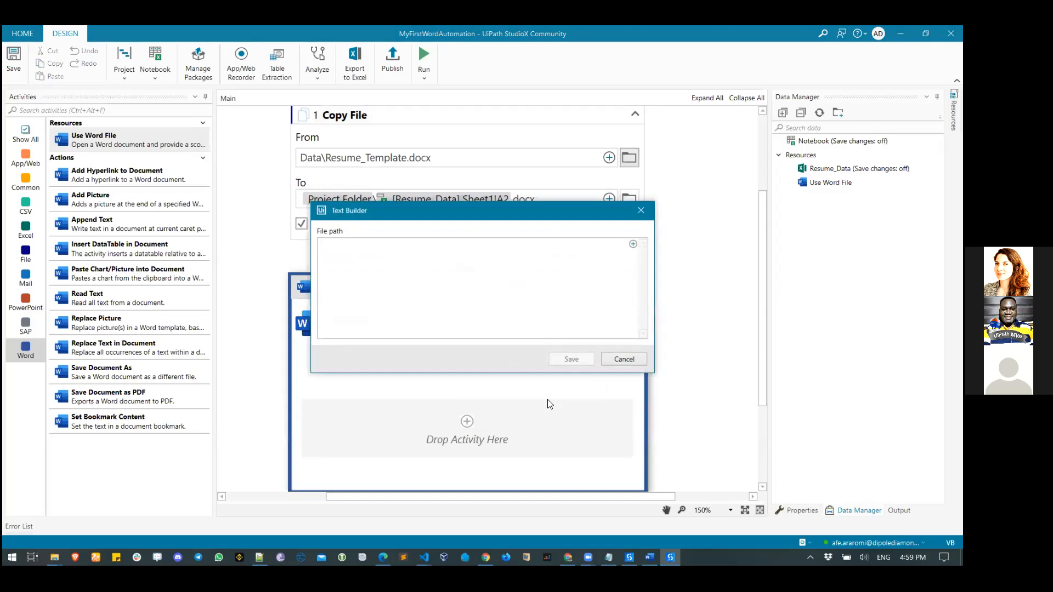
key("ctrl+v")
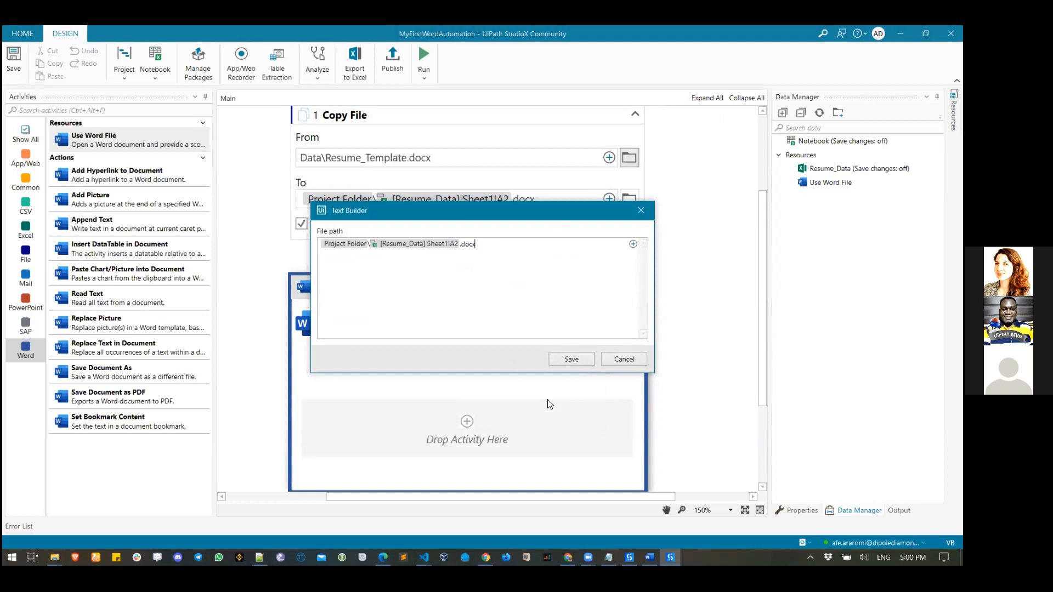
left_click(590, 362)
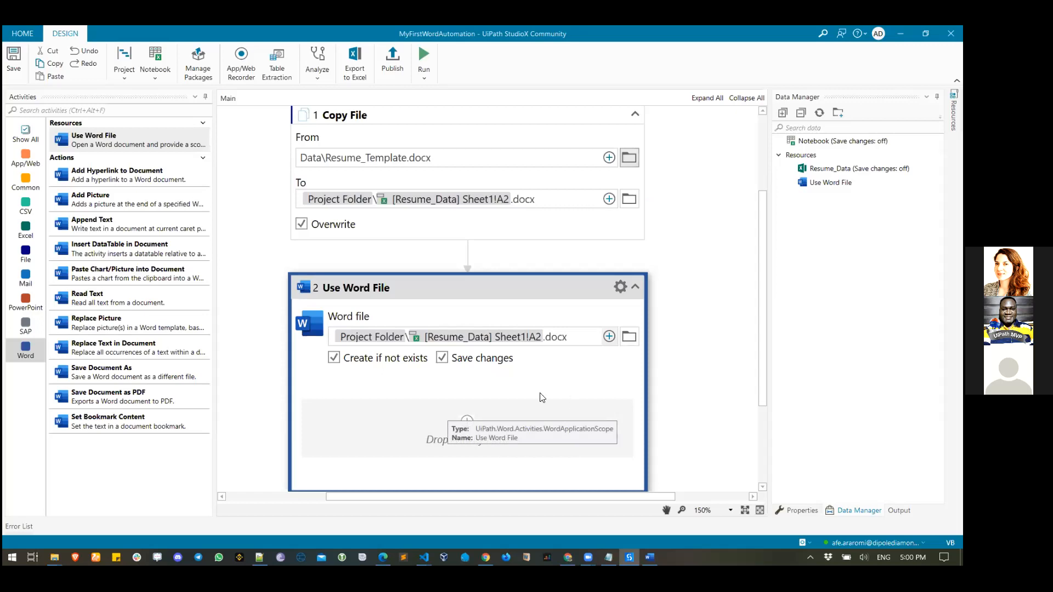
- Turn off 'Create if not exists' on Use Word File and bring up Resume_Template in Word
left_click(352, 363)
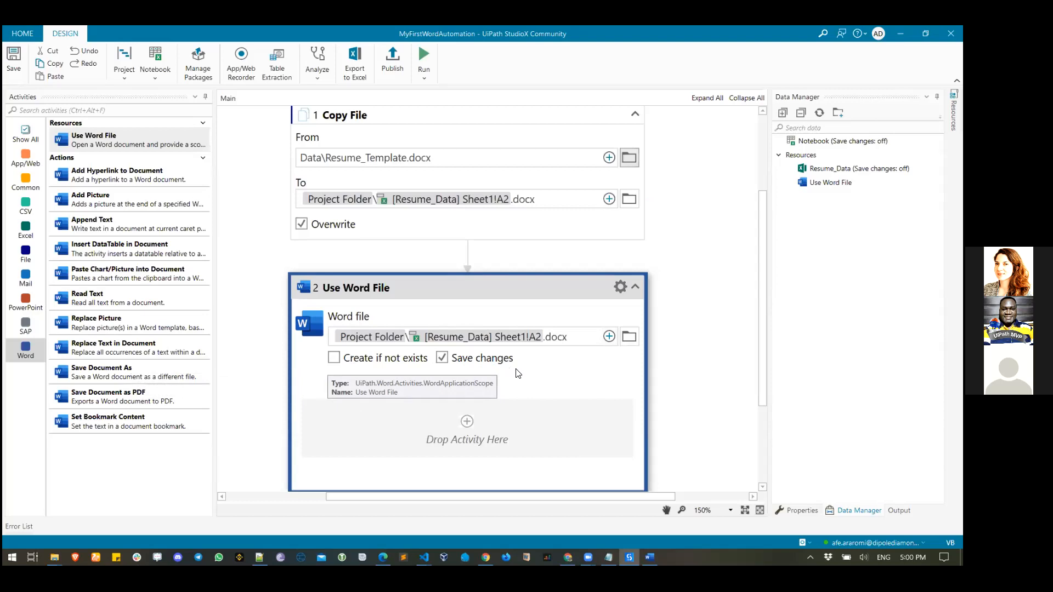
scroll(549, 376, "down", 1)
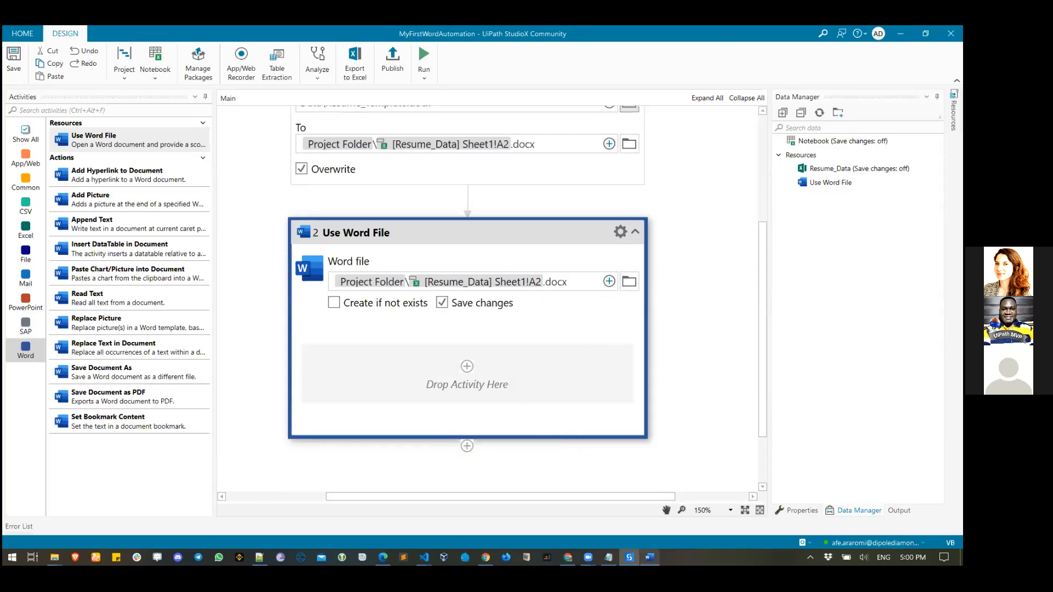
left_click(650, 558)
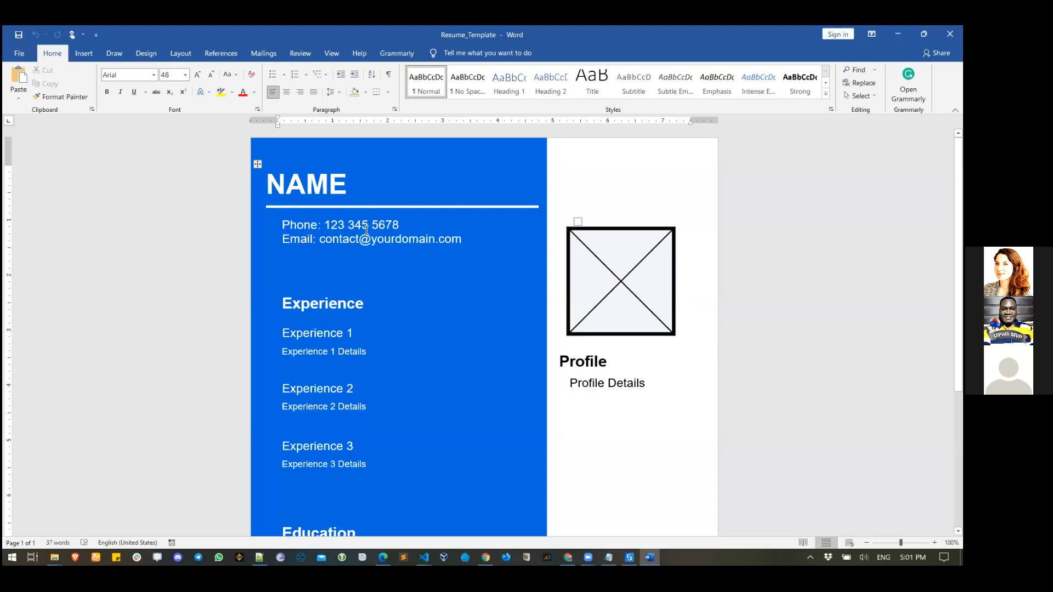
- Minimize the Word resume template to get back to the StudioX workflow
left_click(898, 34)
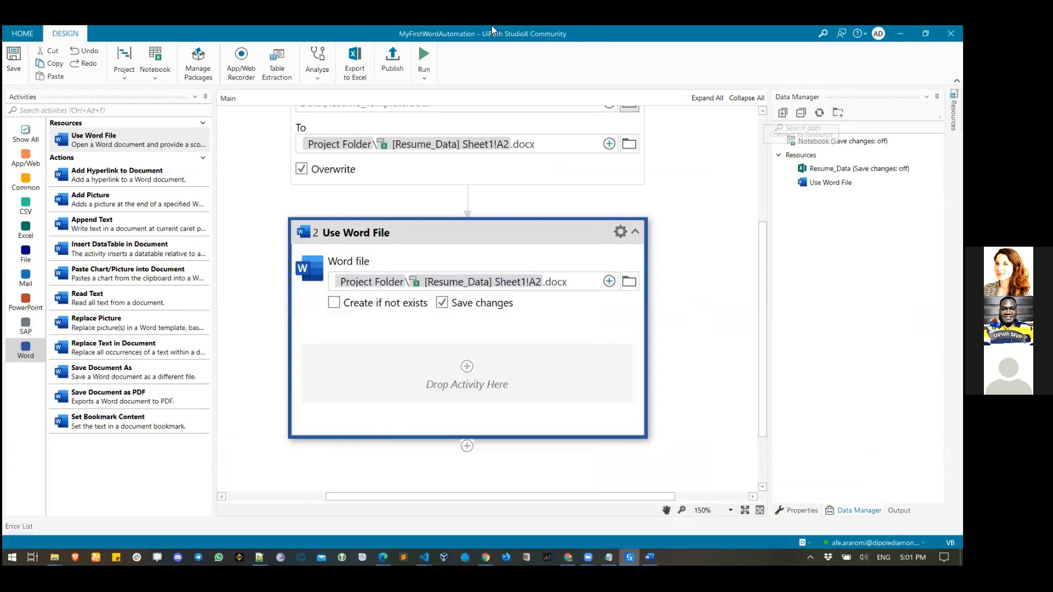
- Search the activities for 'group' and drop a Group inside Use Word File
left_click(95, 111)
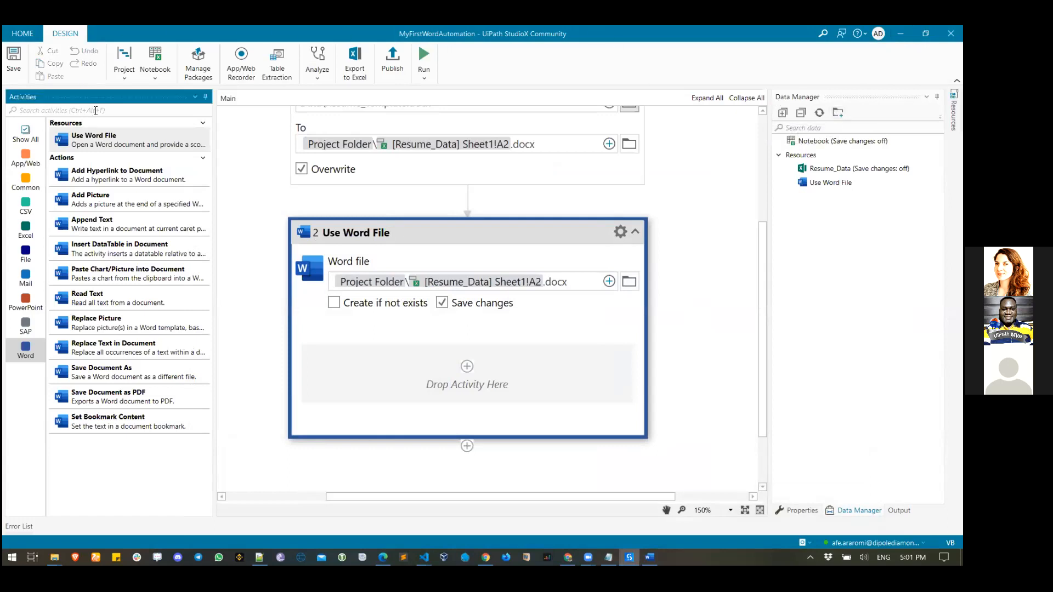
type("group")
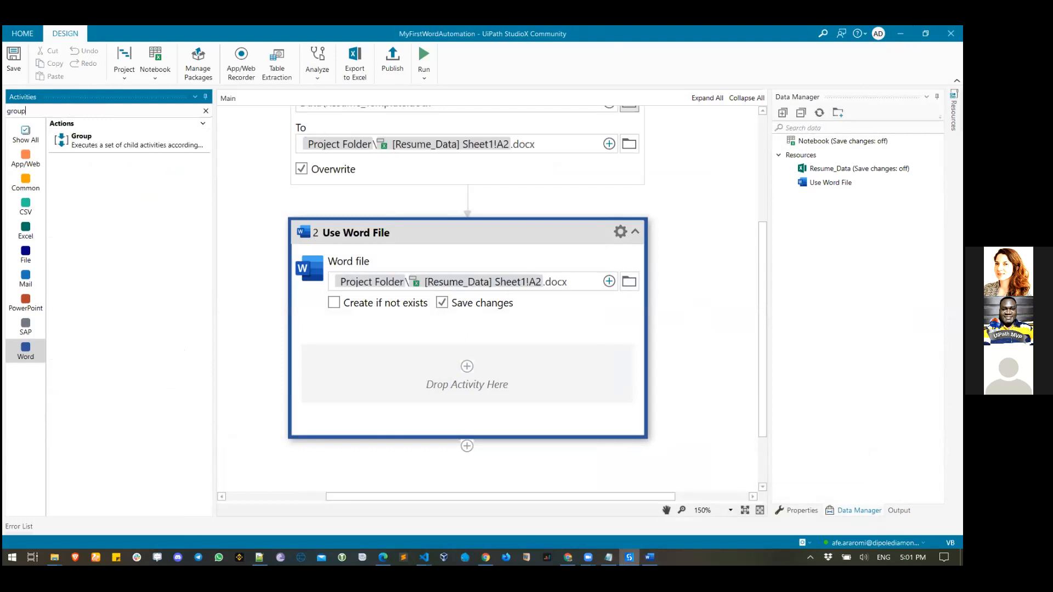
left_click(93, 143)
left_click_drag(92, 142, 471, 374)
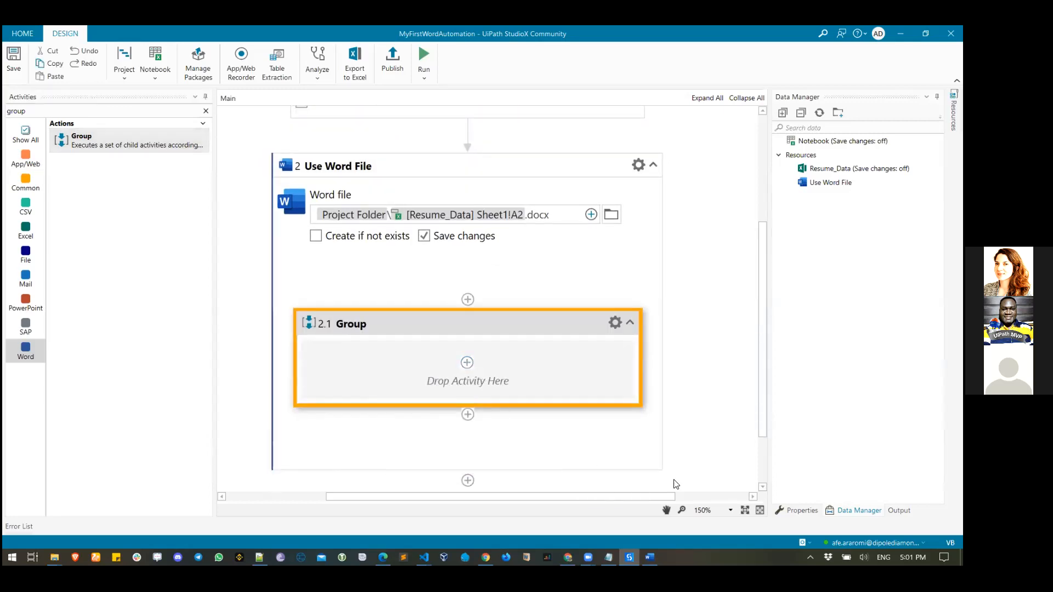
- Rename the new group's DisplayName to 'Personal Info'
left_click(800, 511)
left_click(902, 138)
key("BackSpace")
key("BackSpace")
key("BackSpace")
key("BackSpace")
key("BackSpace")
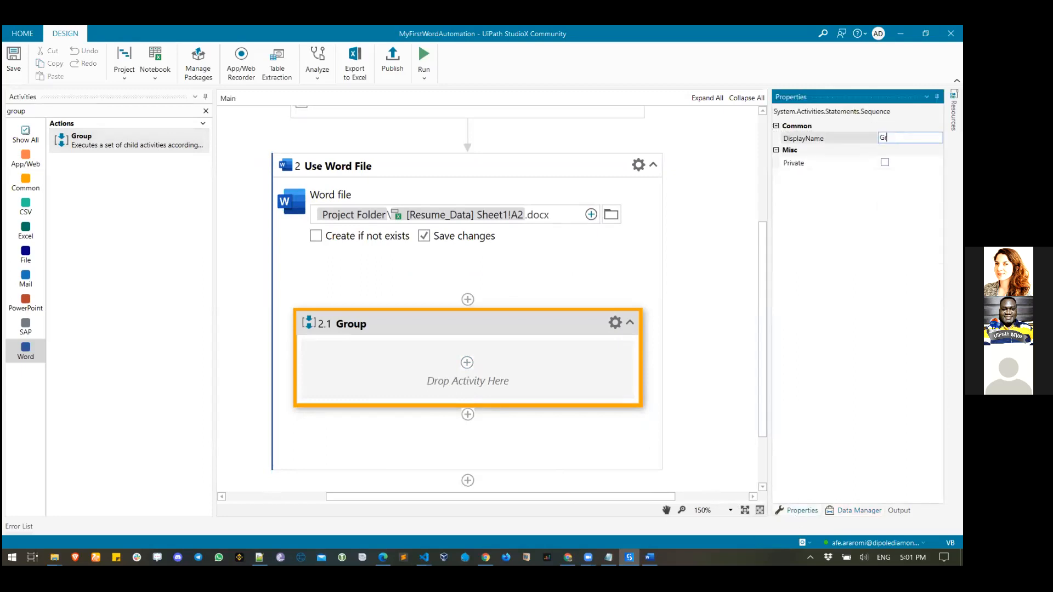
type("Personal Info")
left_click(593, 354)
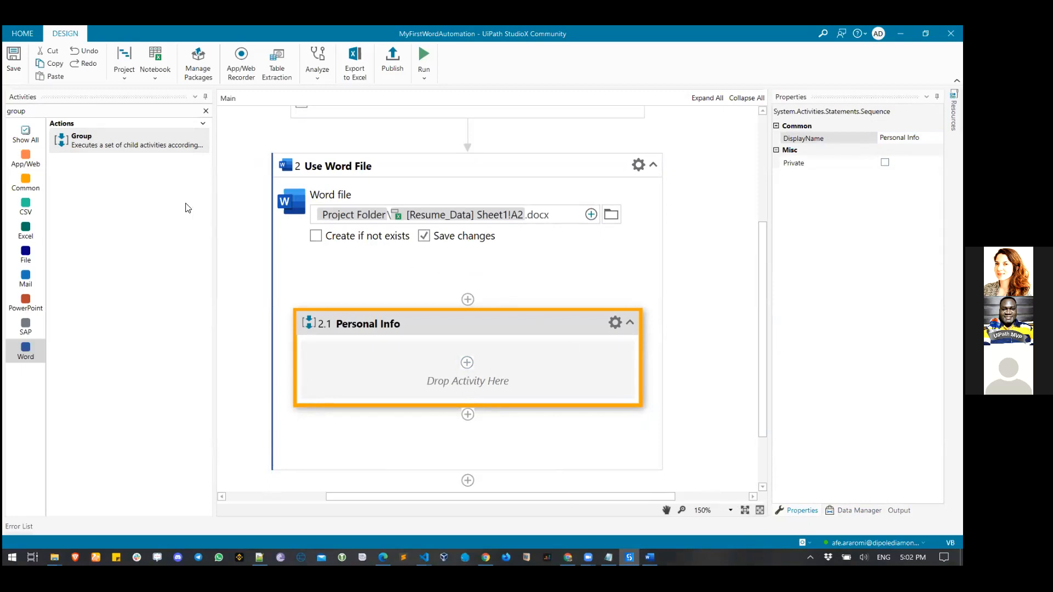
left_click(138, 144)
- Add a second Group below Personal Info inside Use Word File
left_click_drag(139, 141, 478, 366)
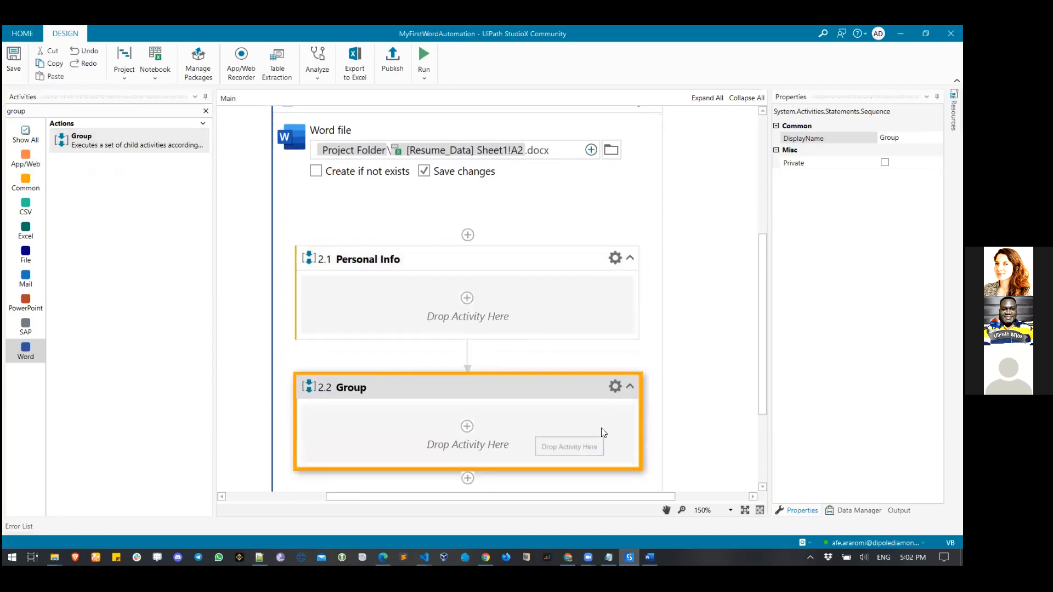
scroll(602, 429, "down", 3)
scroll(603, 430, "up", 5)
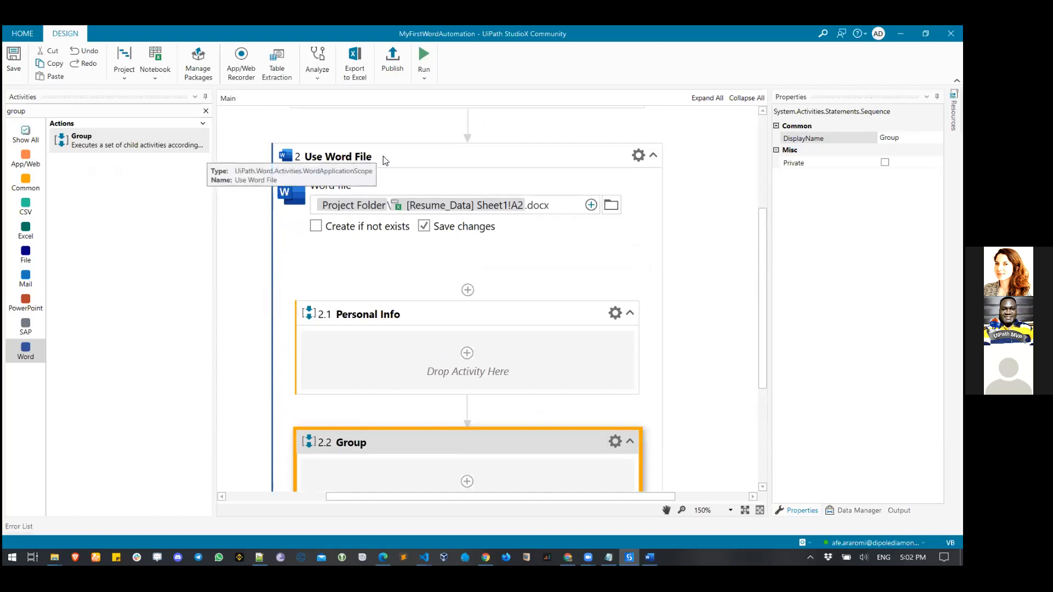
left_click(654, 158)
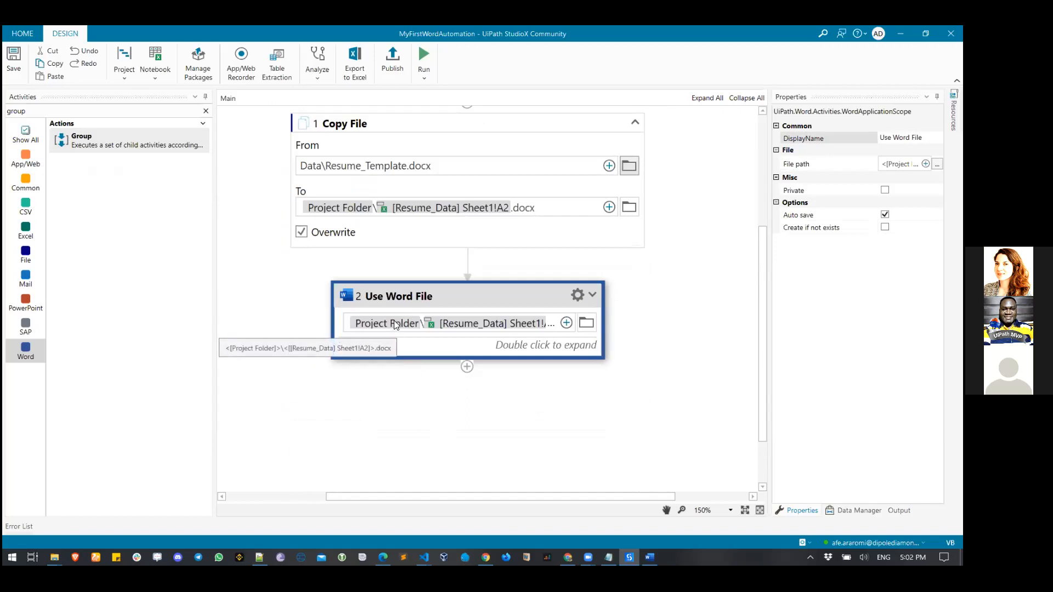
left_click(593, 294)
scroll(620, 321, "down", 2)
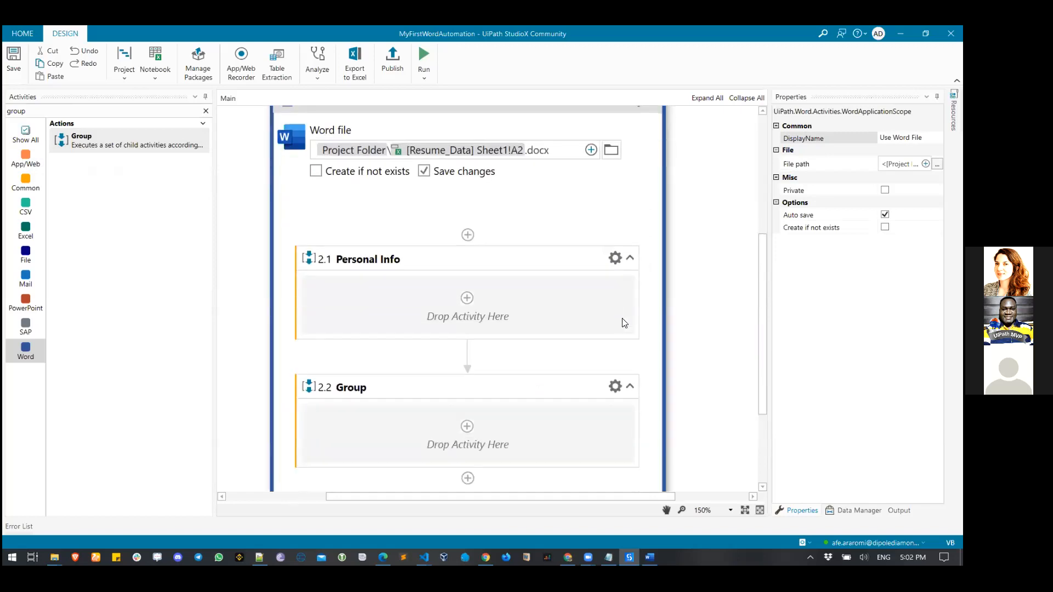
- Rename the second group to 'Experience Info' and bring the Word template forward
left_click(361, 367)
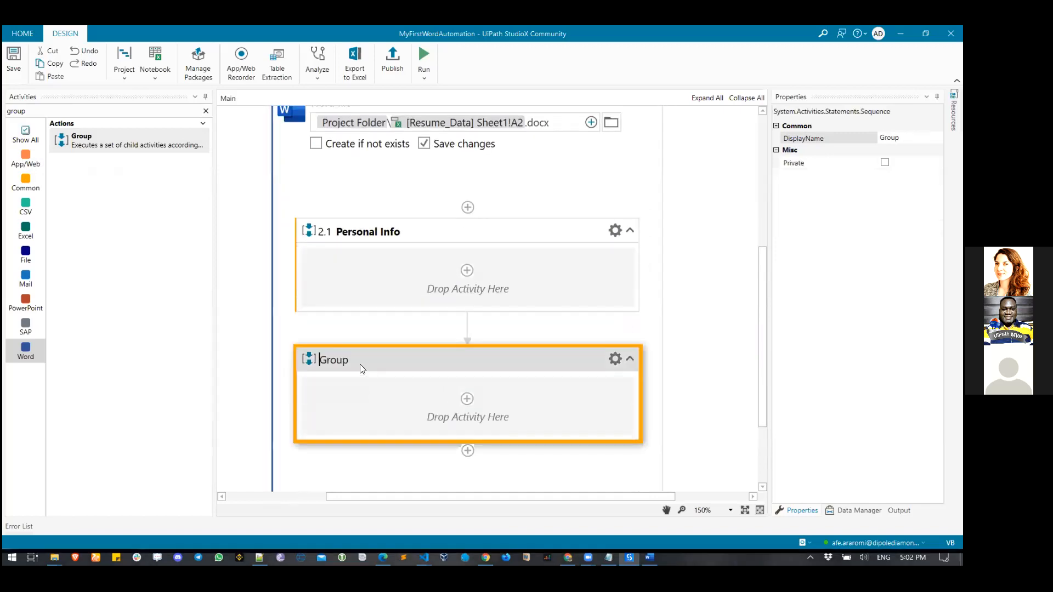
left_click(892, 138)
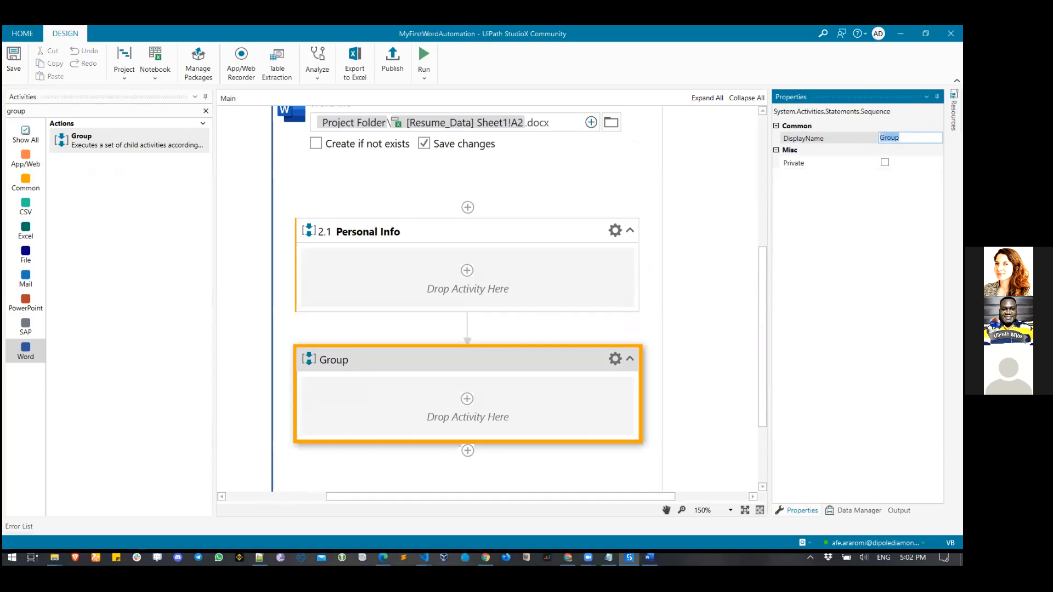
type("Experioen")
key("BackSpace")
key("BackSpace")
key("BackSpace")
type("ence Info")
left_click(590, 393)
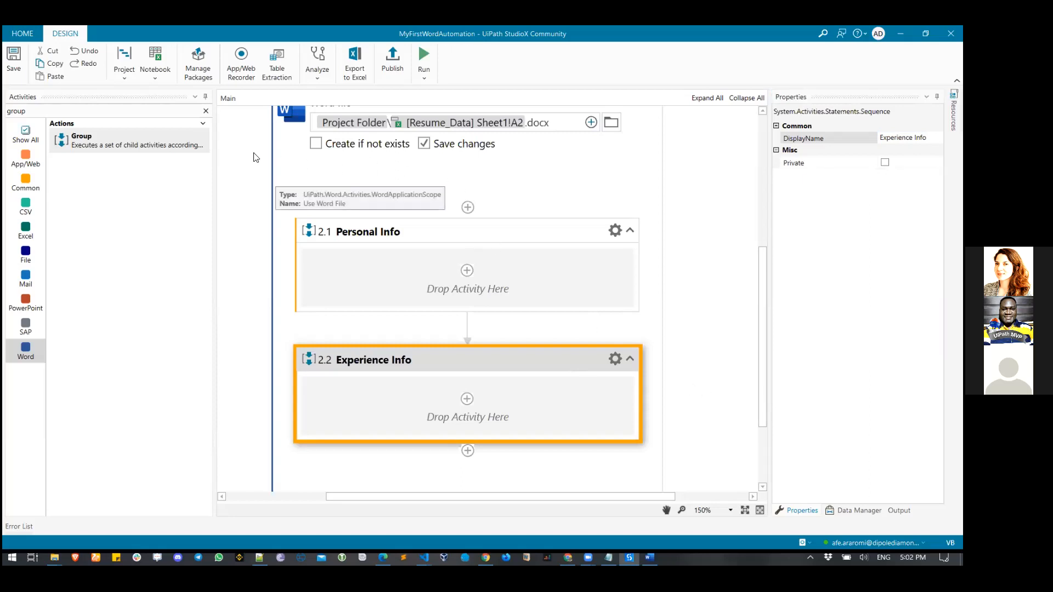
left_click(649, 558)
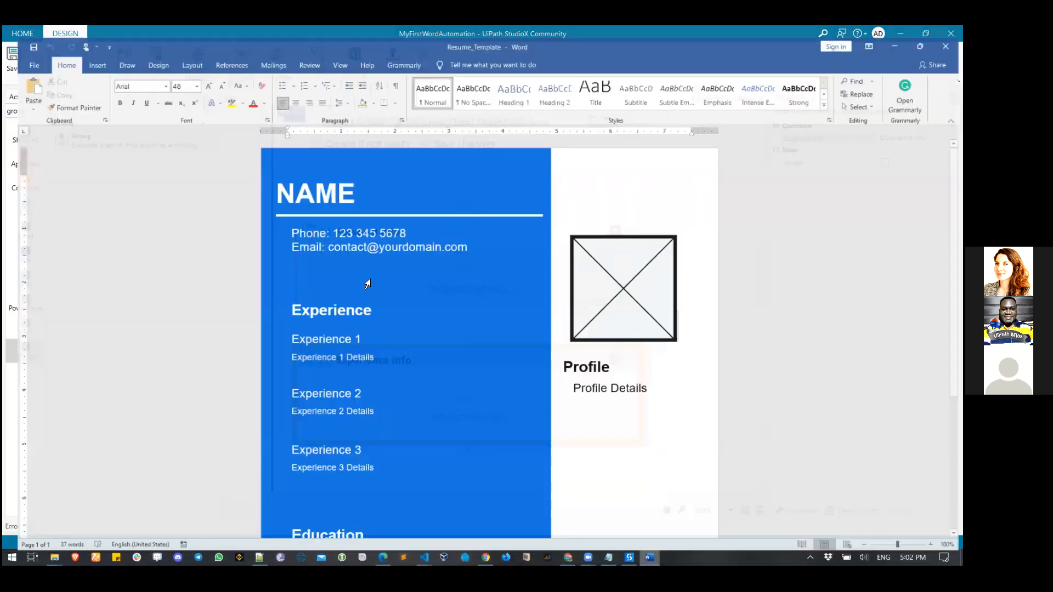
- Look over the template's Experience and Education sections, then add a third Group below Experience Info
scroll(378, 446, "down", 3)
scroll(378, 445, "down", 2)
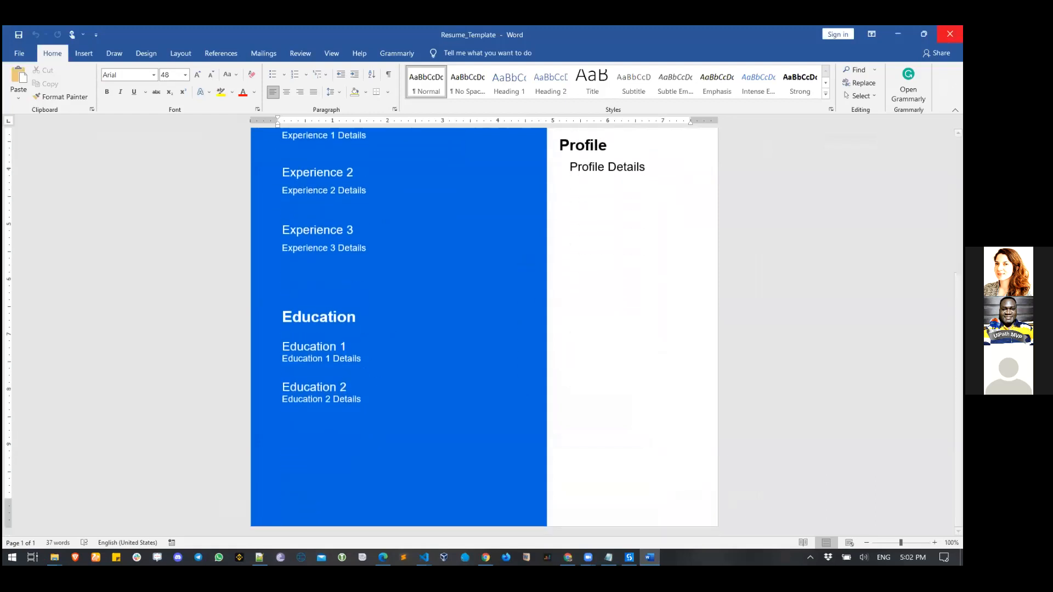
left_click(898, 34)
left_click_drag(125, 138, 467, 401)
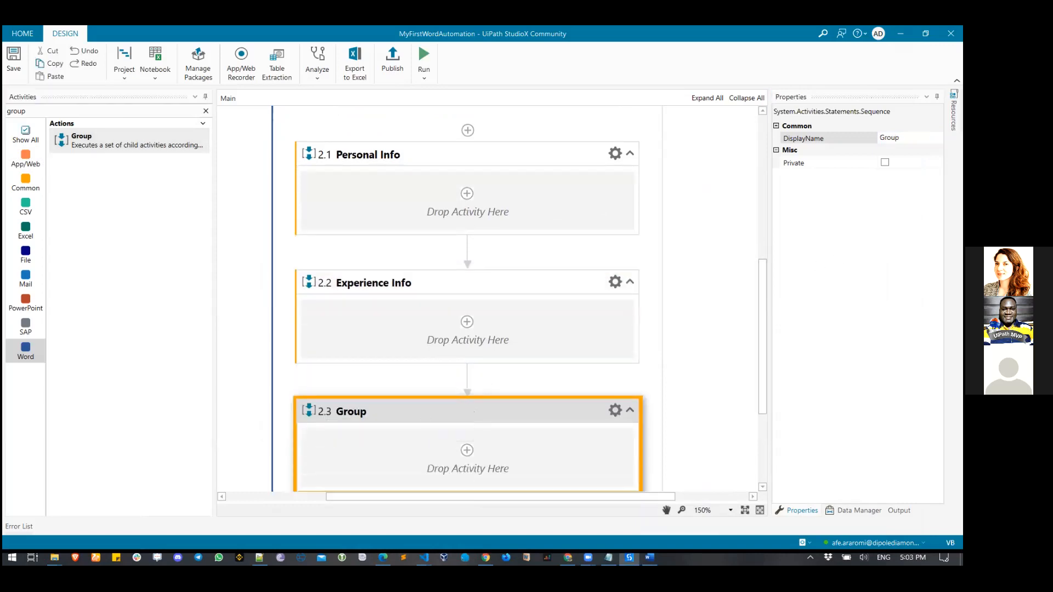
- Name the third group 'Education info' and clear the 'group' activity search
left_click(909, 137)
type("Education info")
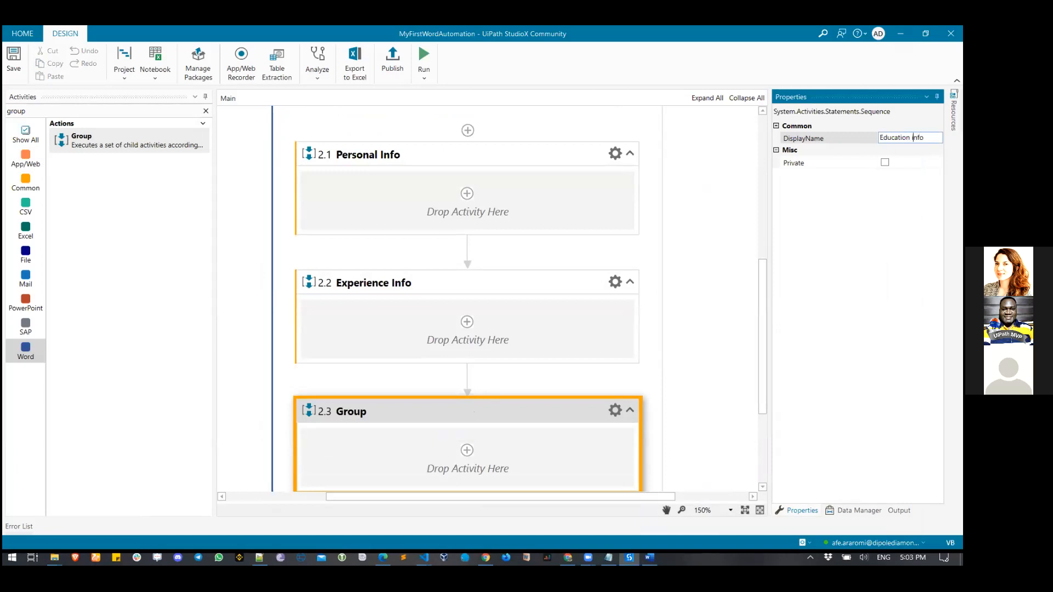
left_click(630, 246)
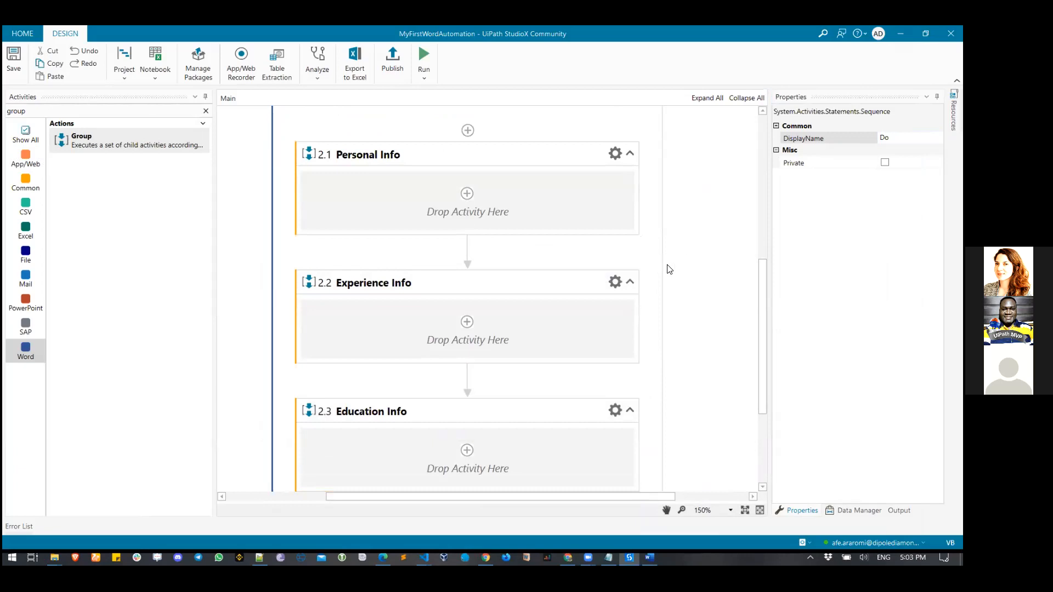
scroll(667, 269, "up", 1)
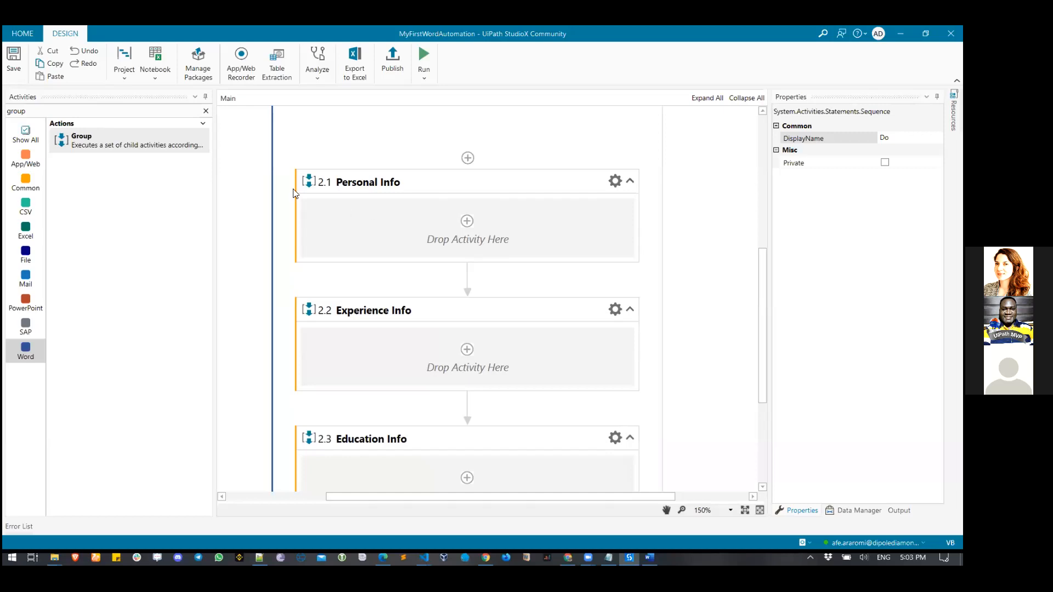
left_click(206, 111)
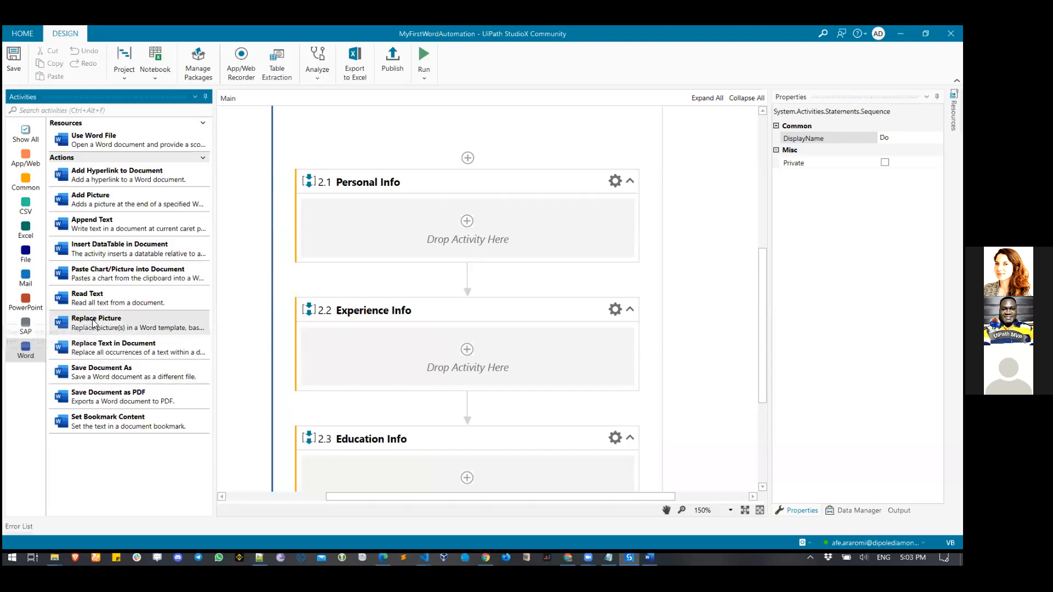
- Drop a Replace Picture activity into Personal Info, then bring up the Word template
left_click_drag(93, 319, 471, 224)
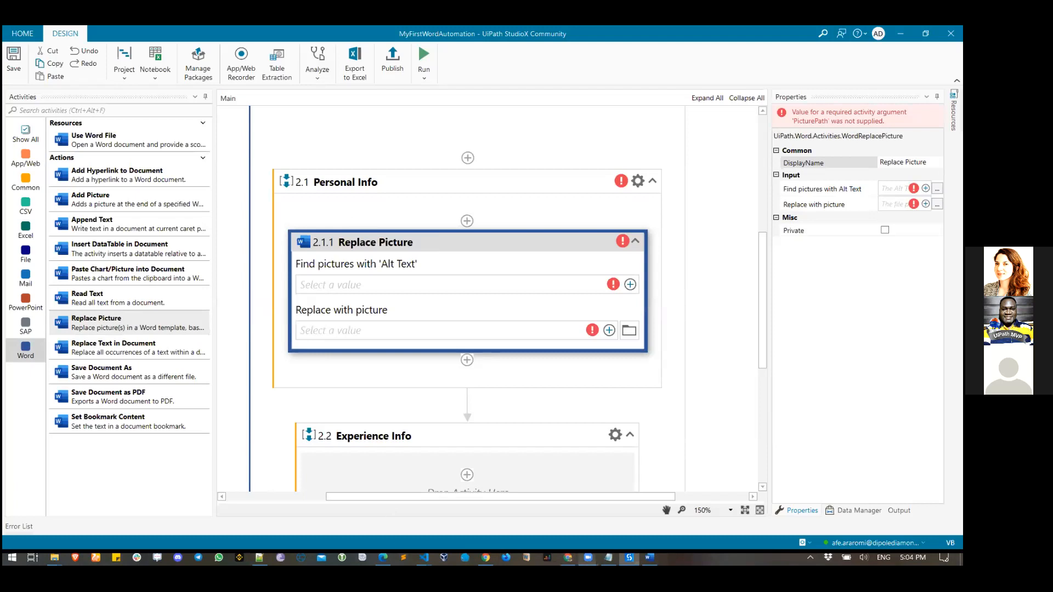
left_click(650, 558)
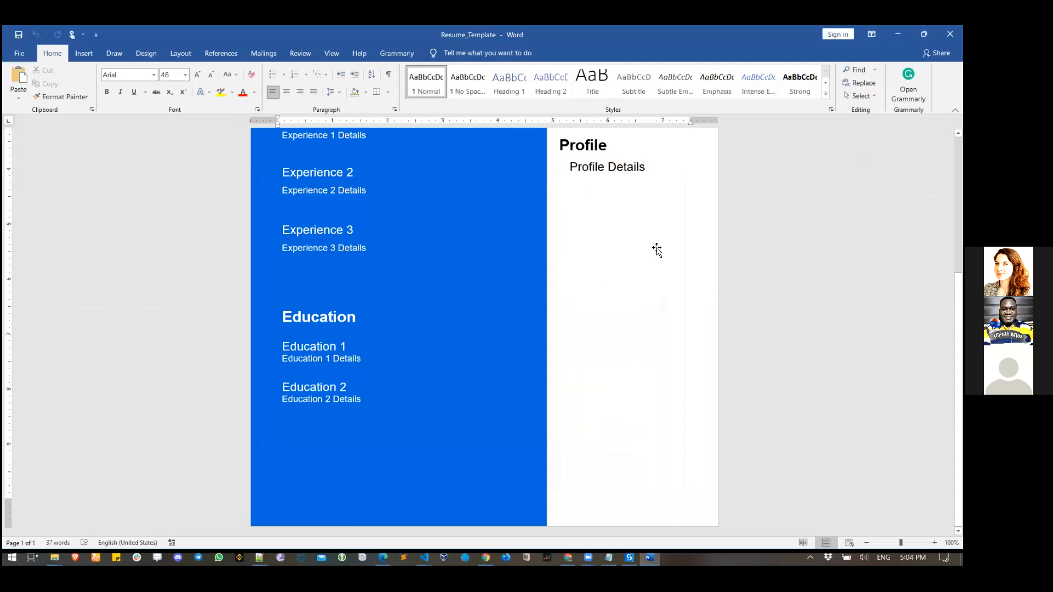
- Open the picture placeholder's alt text, Photo_Placeholder, and select it for copying
scroll(653, 211, "up", 3)
left_click(623, 186)
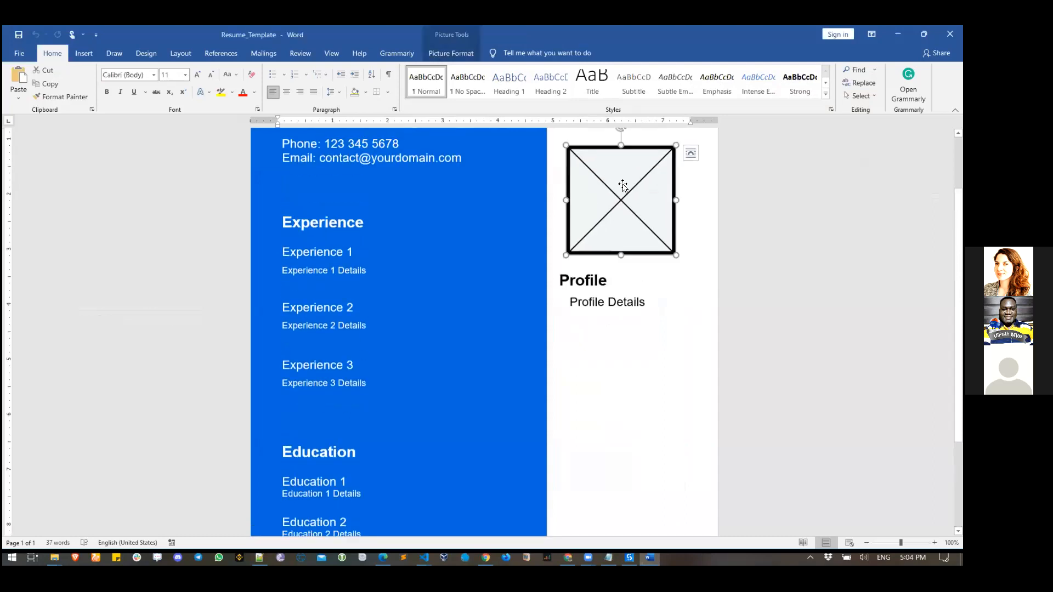
right_click(623, 187)
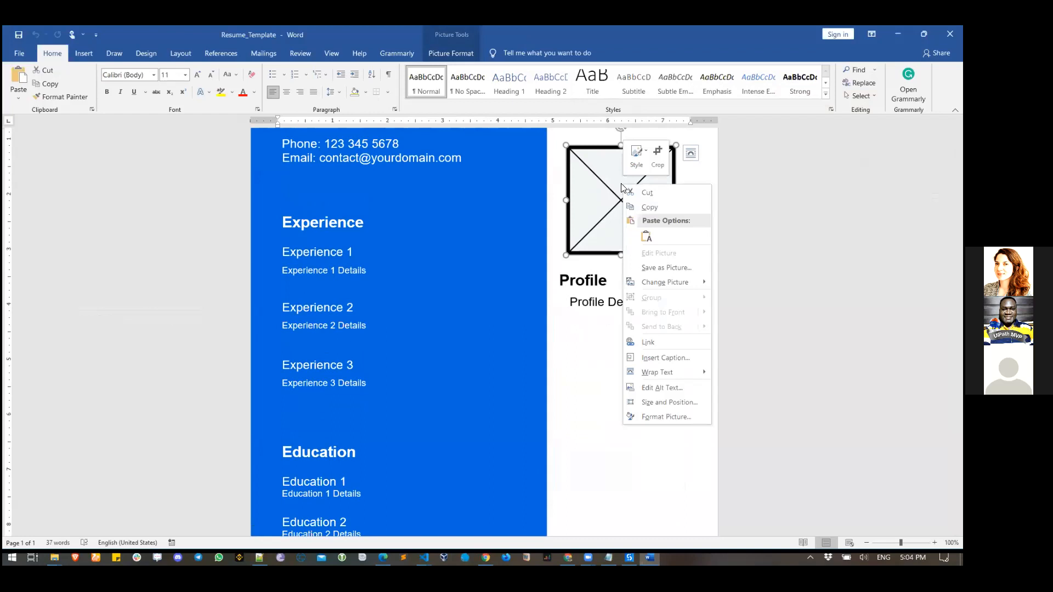
left_click(674, 386)
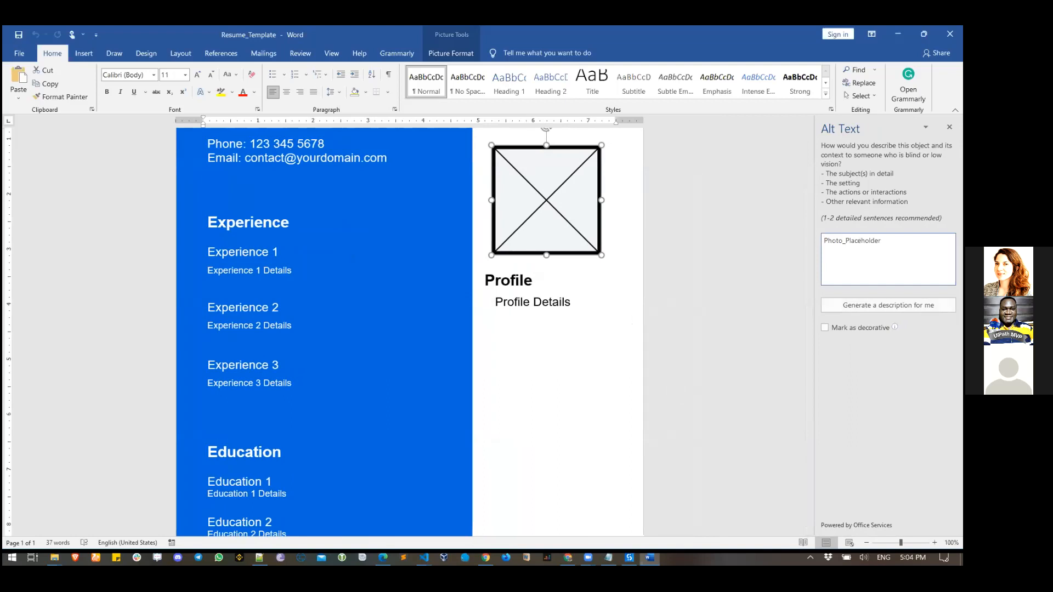
key("ctrl+a")
key("ctrl+c")
- Paste the Photo_Placeholder alt text into Notepad and return to StudioX
mouse_move(609, 558)
left_click(593, 430)
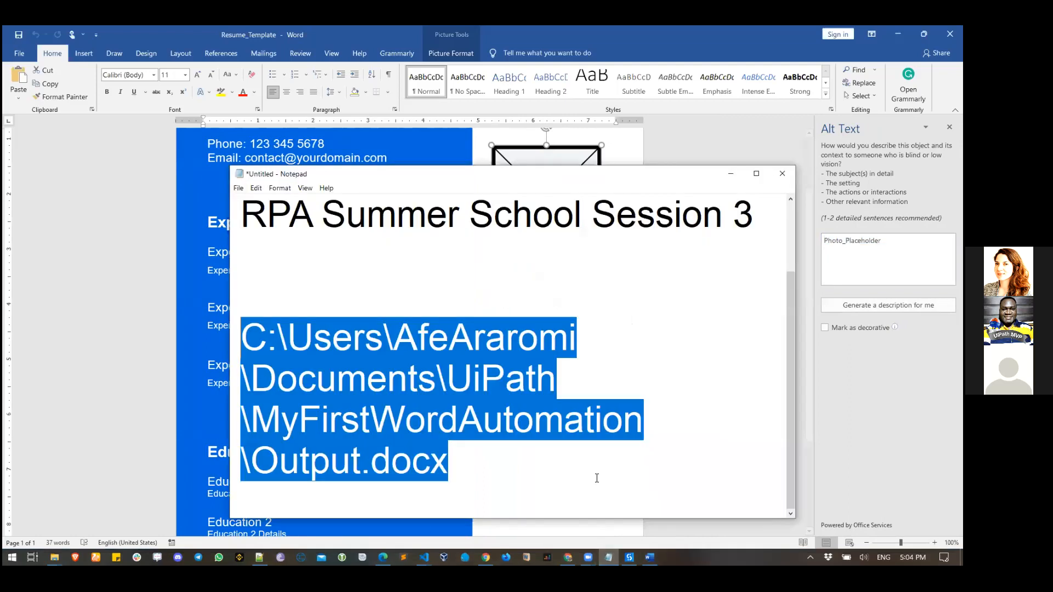
key("ctrl+v")
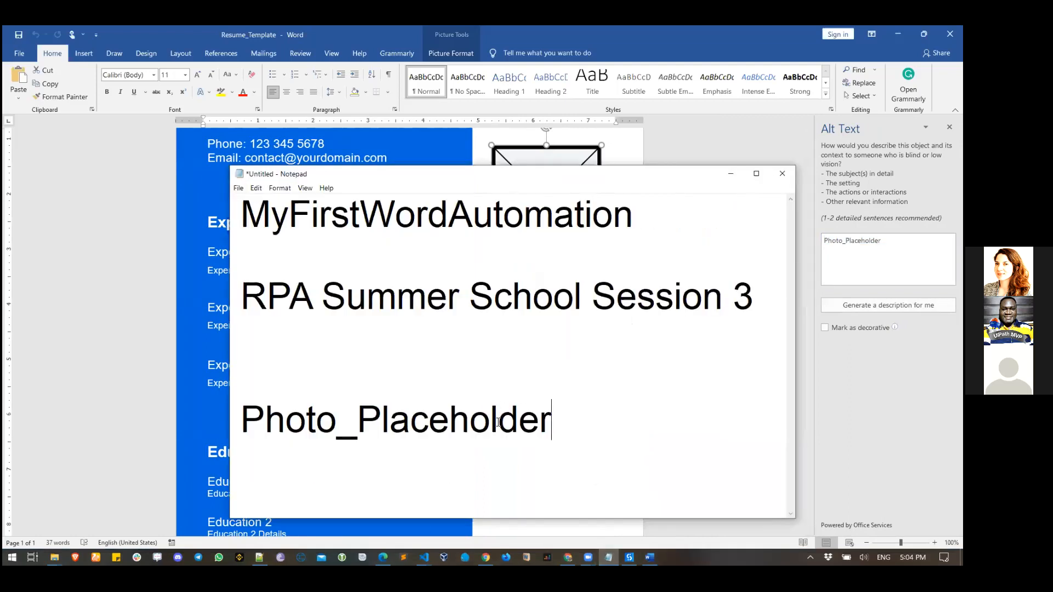
left_click(731, 174)
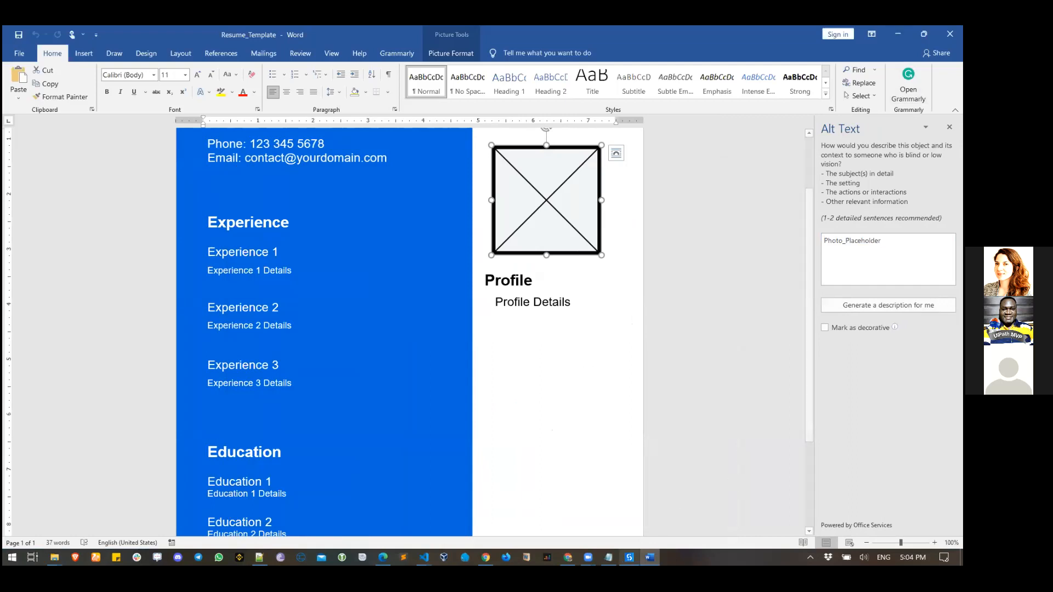
mouse_move(629, 557)
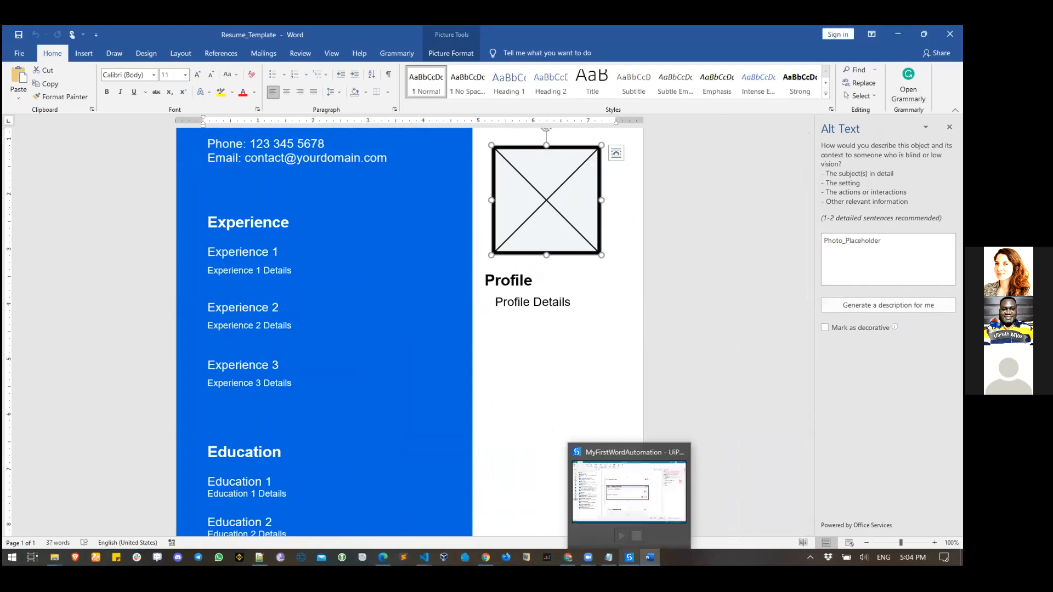
left_click(630, 492)
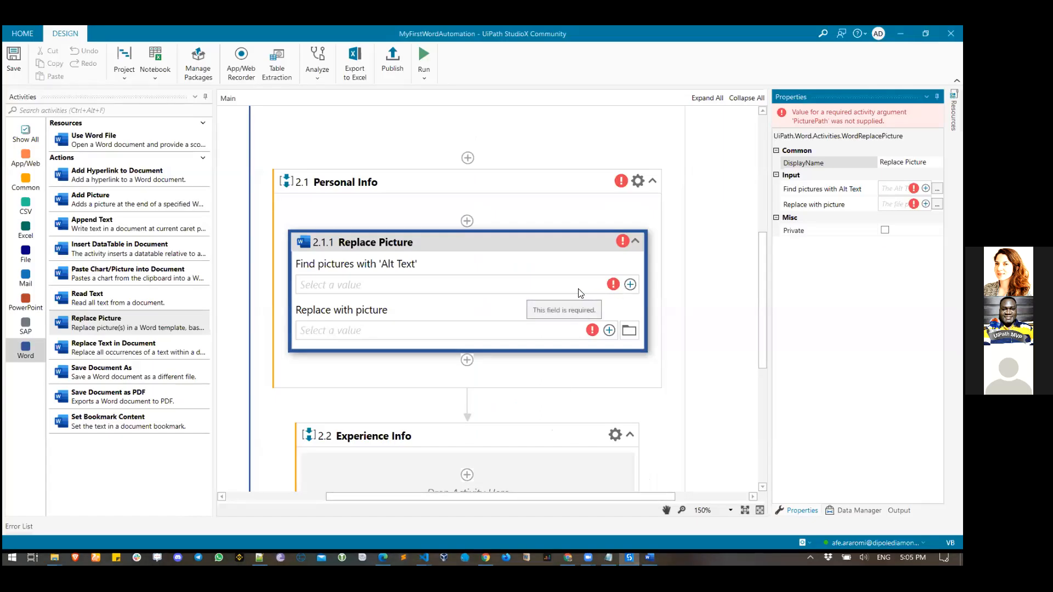
- Set Replace Picture's 'Find pictures with Alt Text' to the text Photo_Placeholder
left_click(631, 286)
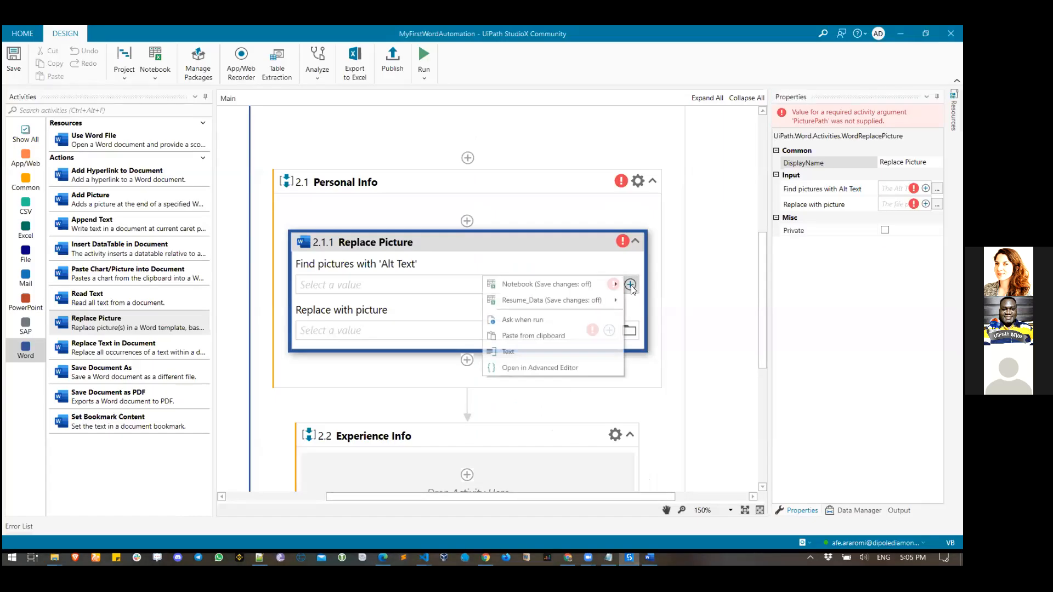
left_click(541, 350)
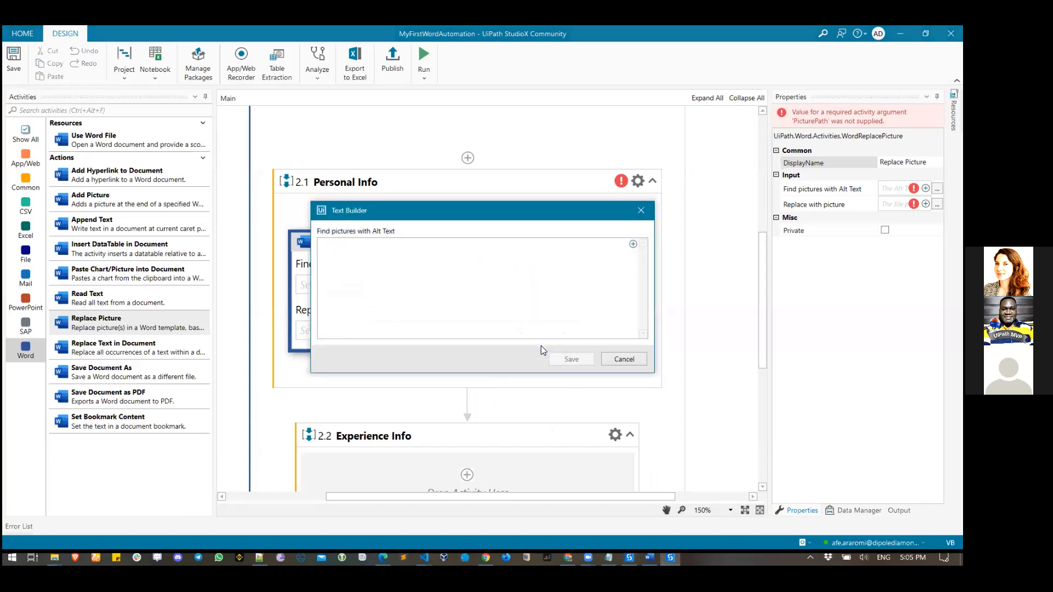
type("Photo_Placeholder")
left_click(559, 360)
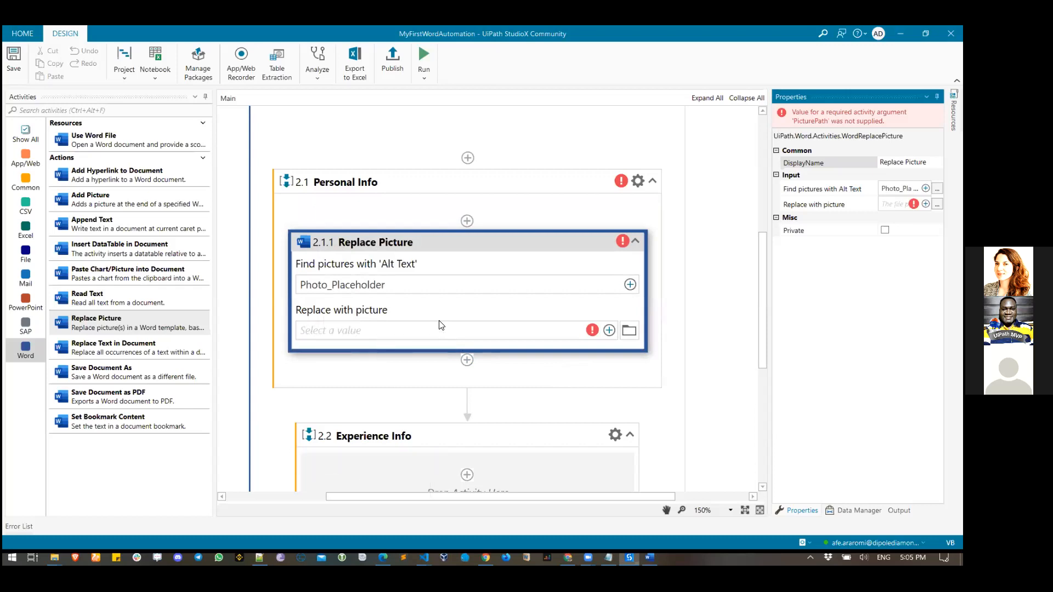
left_click(55, 558)
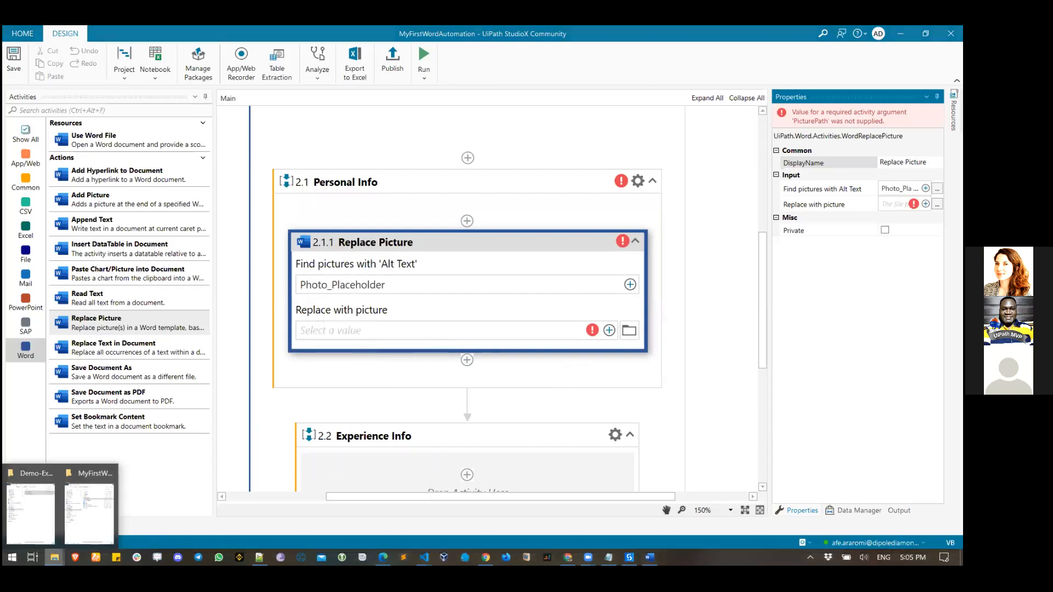
- Set 'Replace with picture' to Flying Robot.png from the project's Data folder
left_click(80, 529)
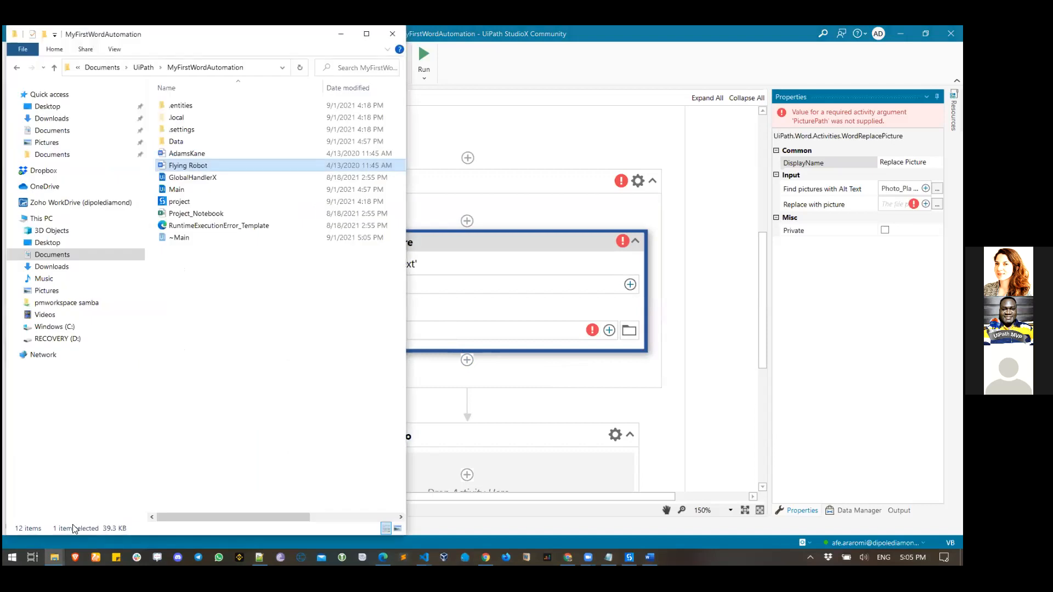
double_click(176, 143)
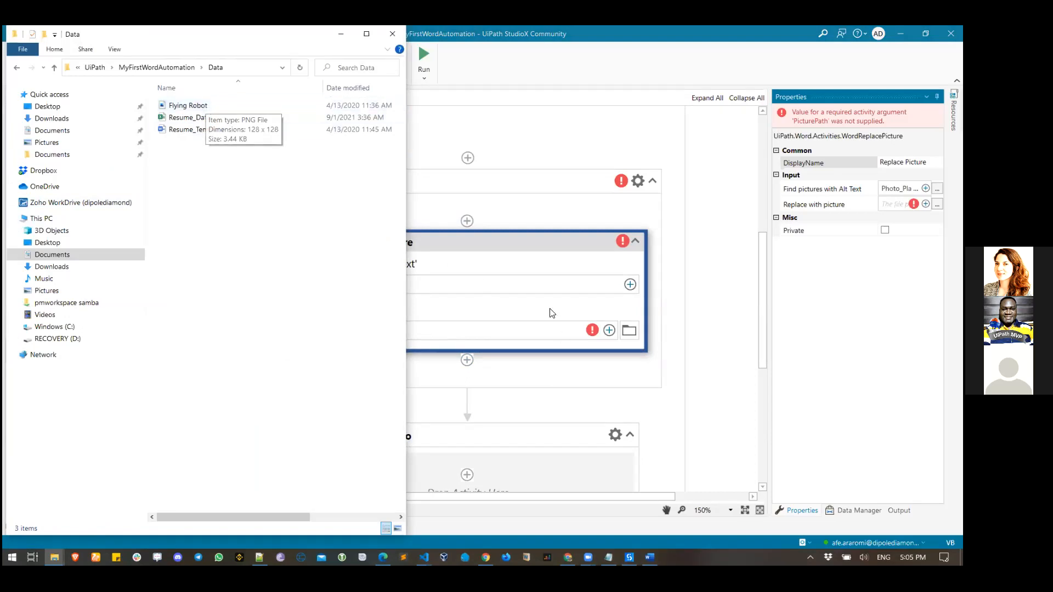
left_click(629, 331)
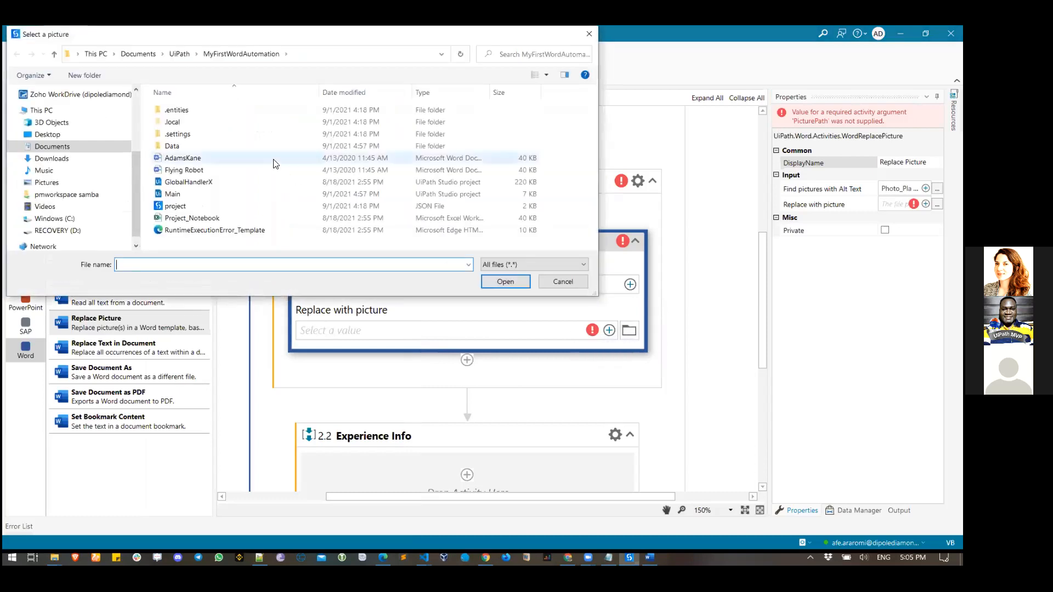
double_click(192, 147)
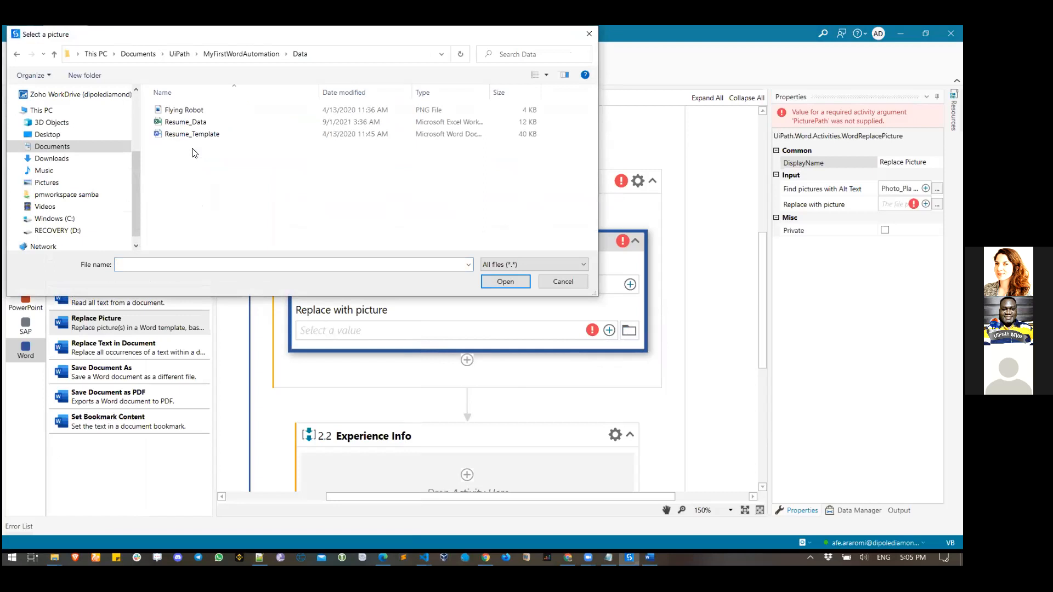
left_click(183, 113)
left_click(495, 279)
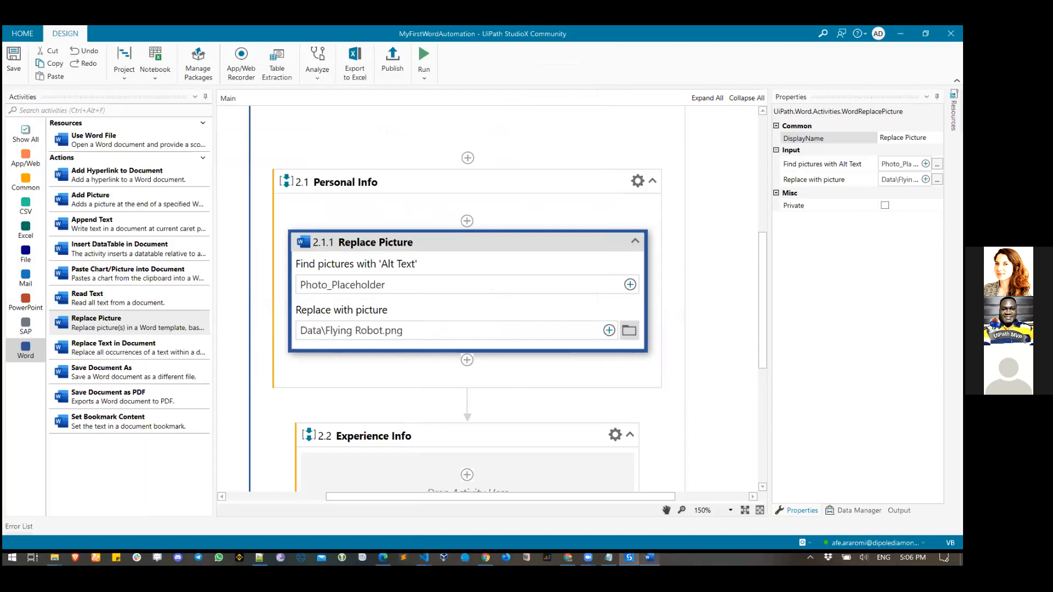
left_click(649, 558)
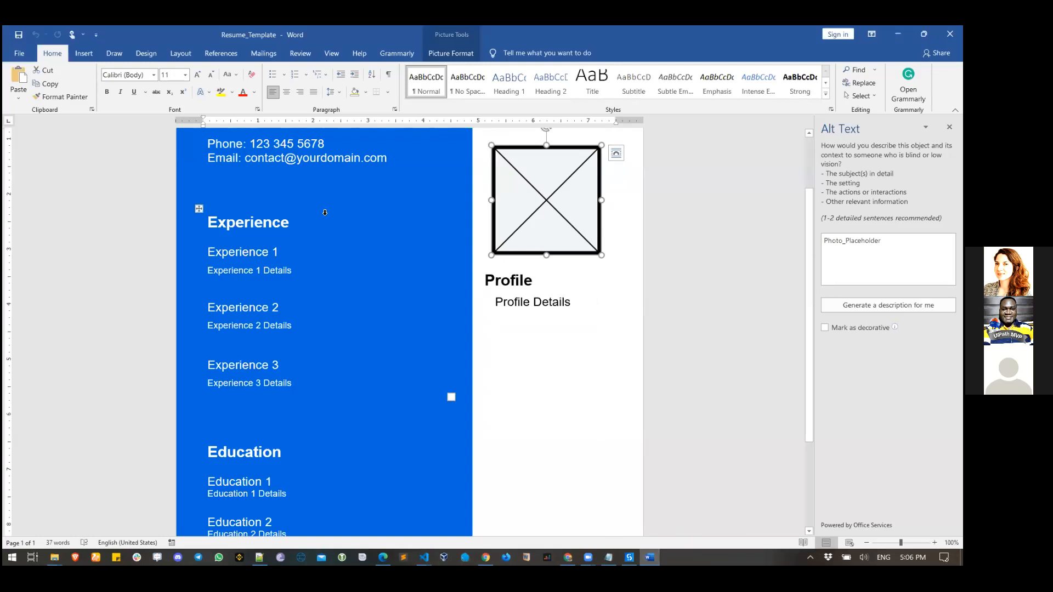
- Check the photo placeholder and NAME heading in Resume_Template, then minimize Word
scroll(541, 323, "up", 3)
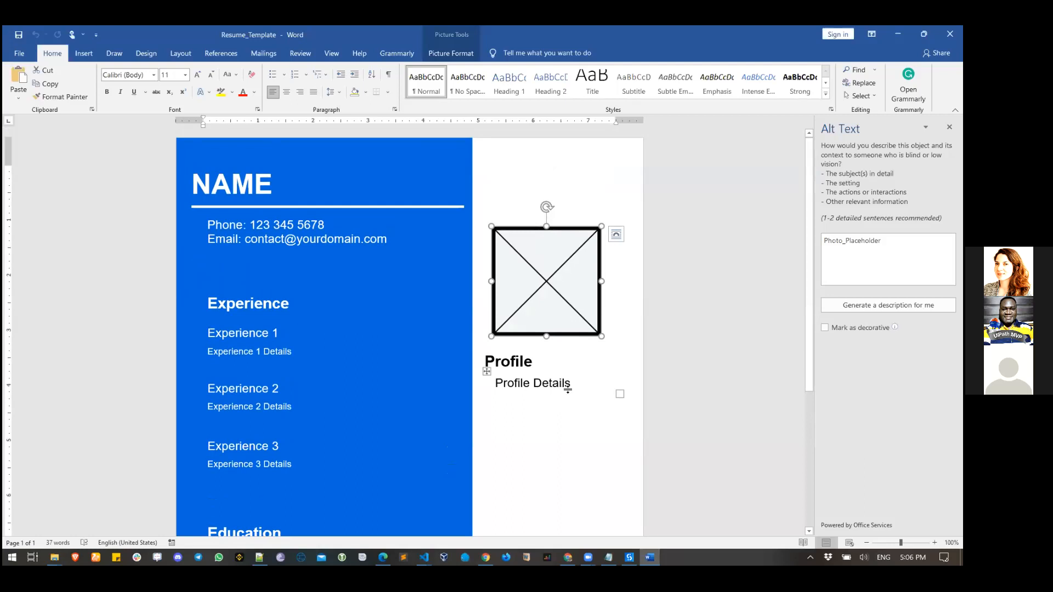
left_click(898, 34)
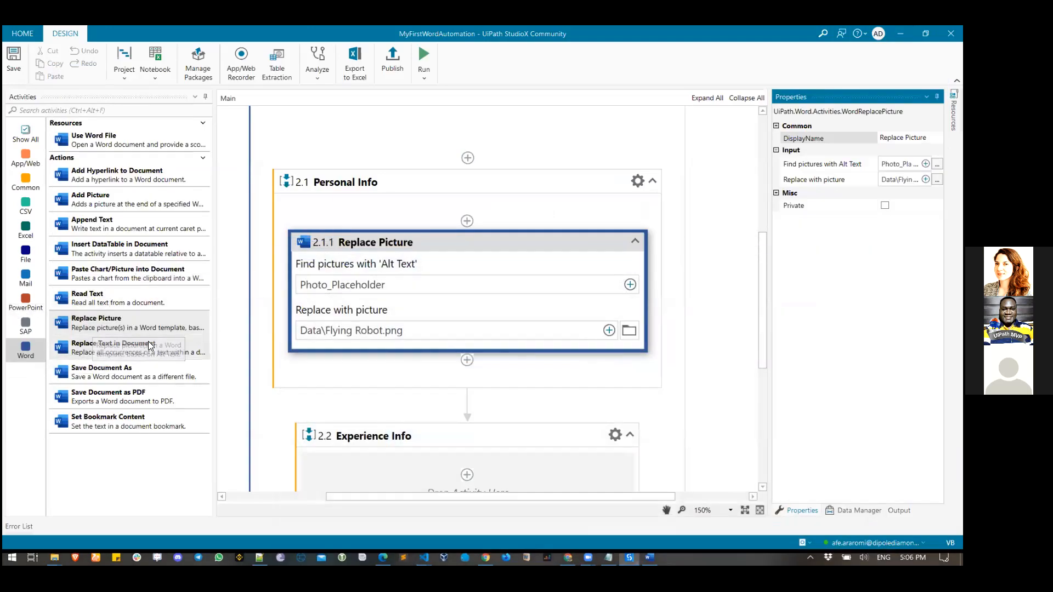
- Place a Replace Text in Document activity in Personal Info, directly below Replace Picture
left_click(125, 352)
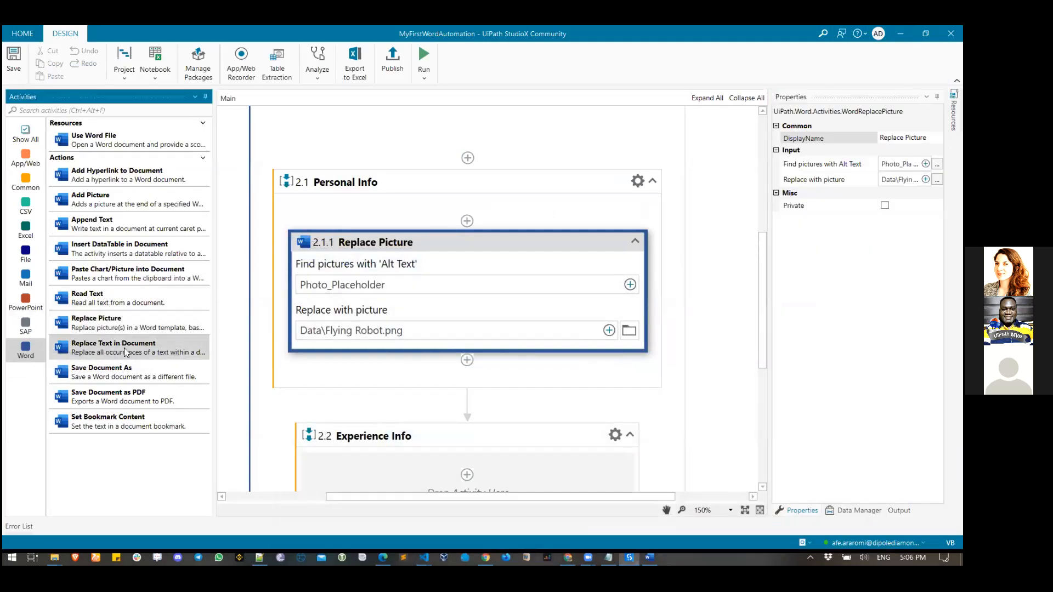
left_click_drag(108, 348, 477, 375)
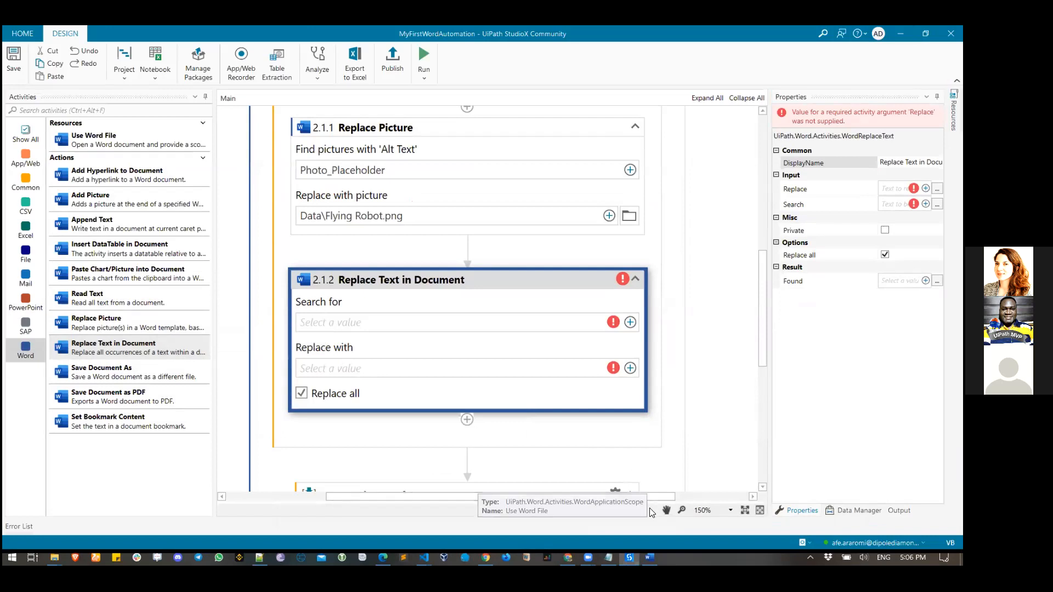
left_click(650, 558)
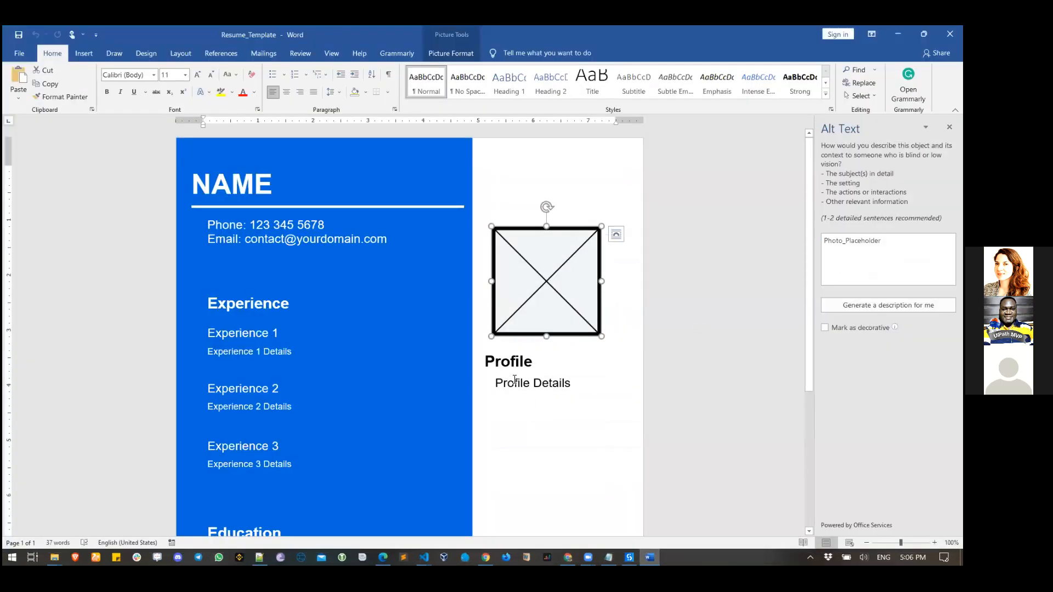
left_click(498, 383)
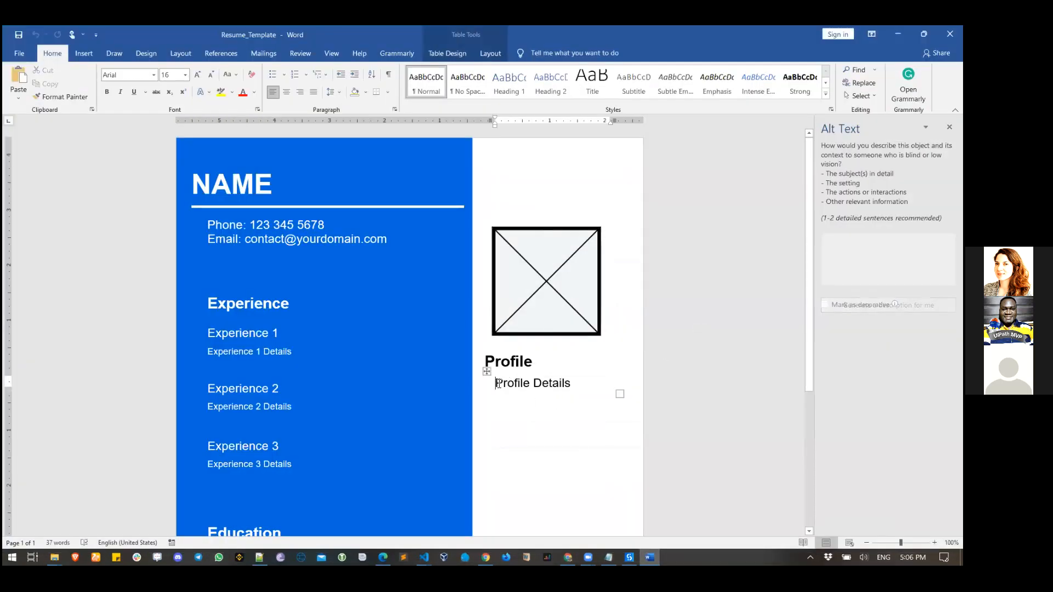
triple_click(498, 383)
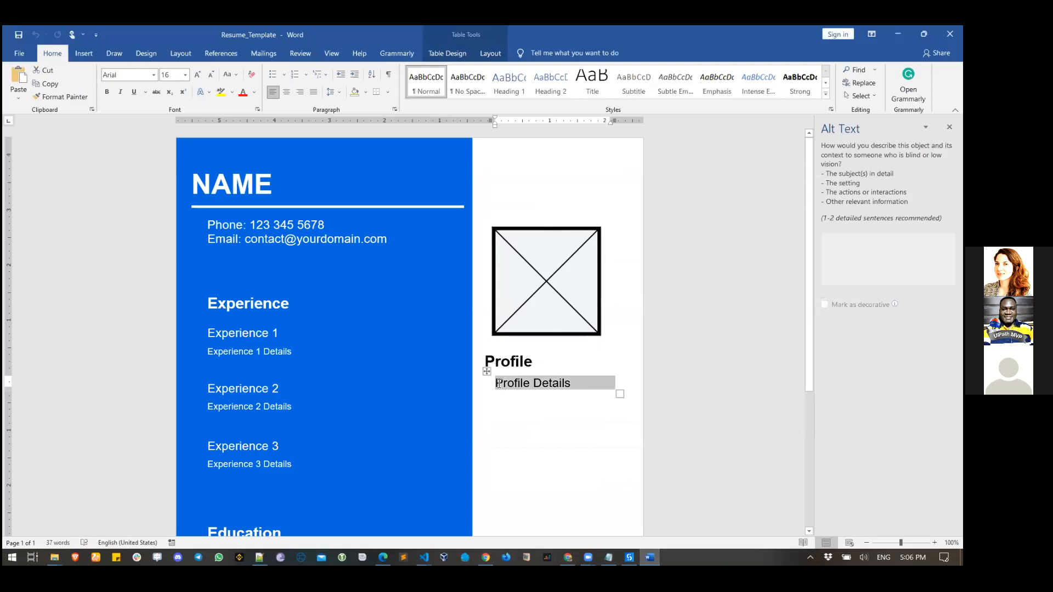
key("shift+Left")
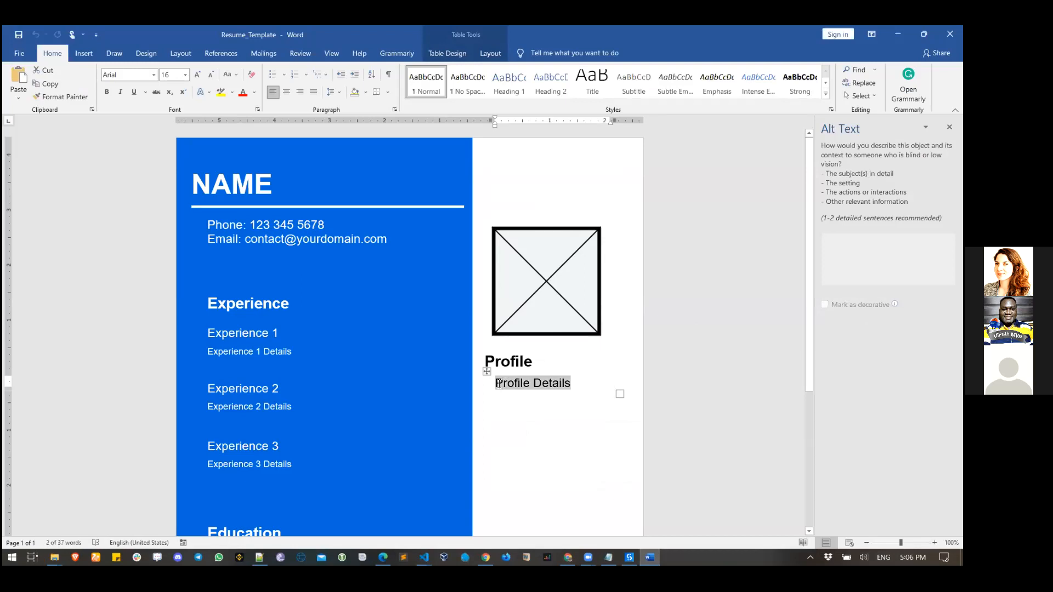
key("shift+Right")
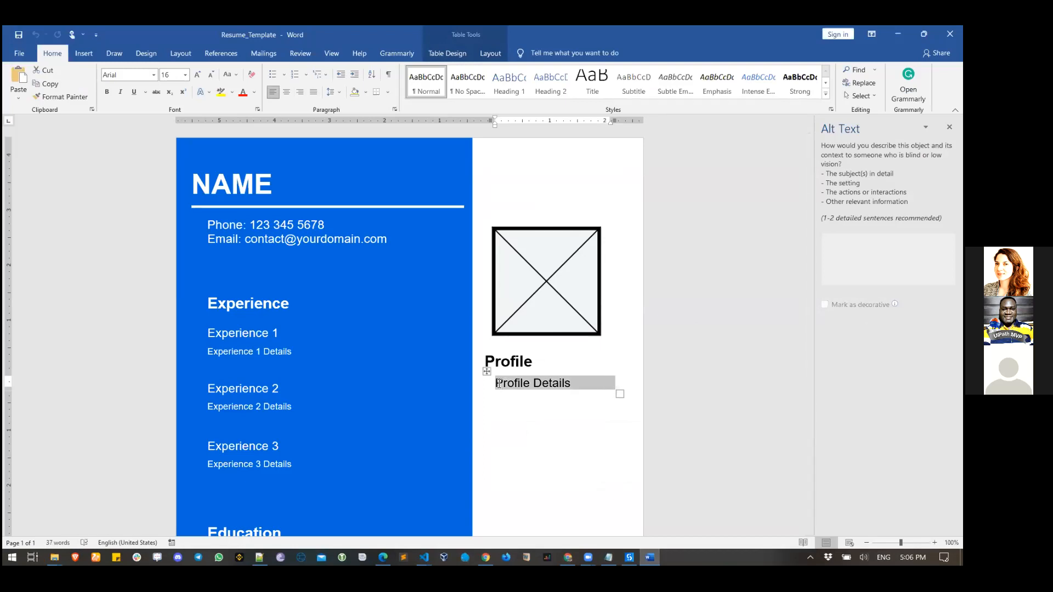
key("shift+Left")
key("ctrl+c")
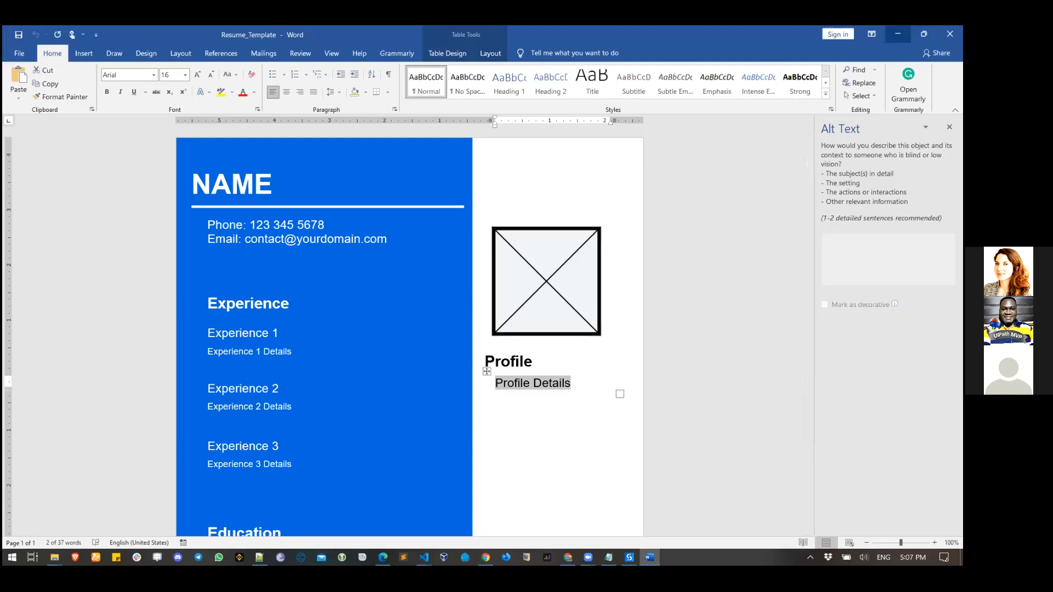
key("alt+Tab")
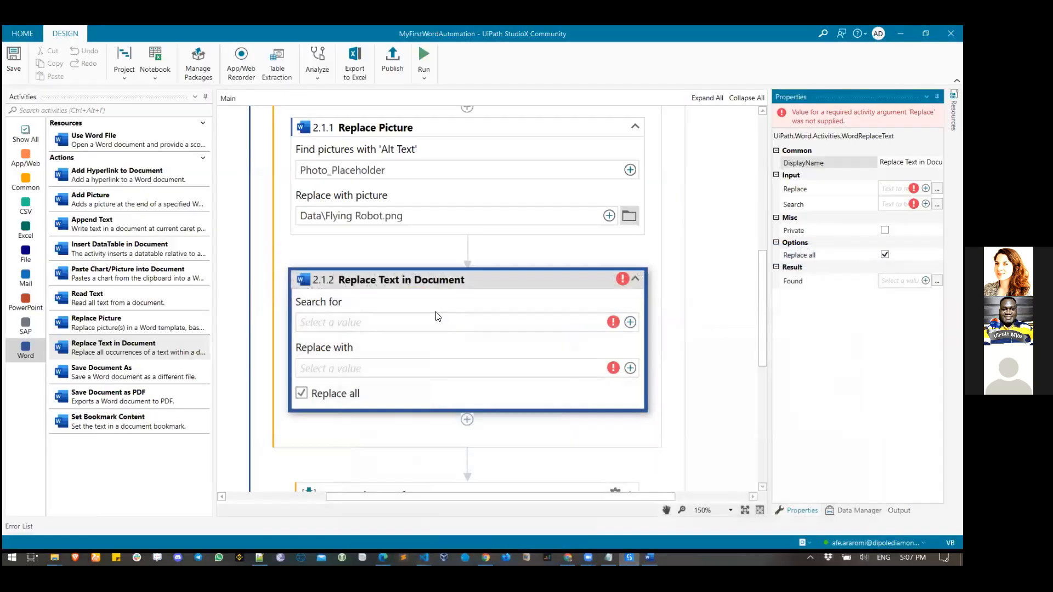
- Set the step's Search for value to the text 'Profile Details'
left_click(630, 322)
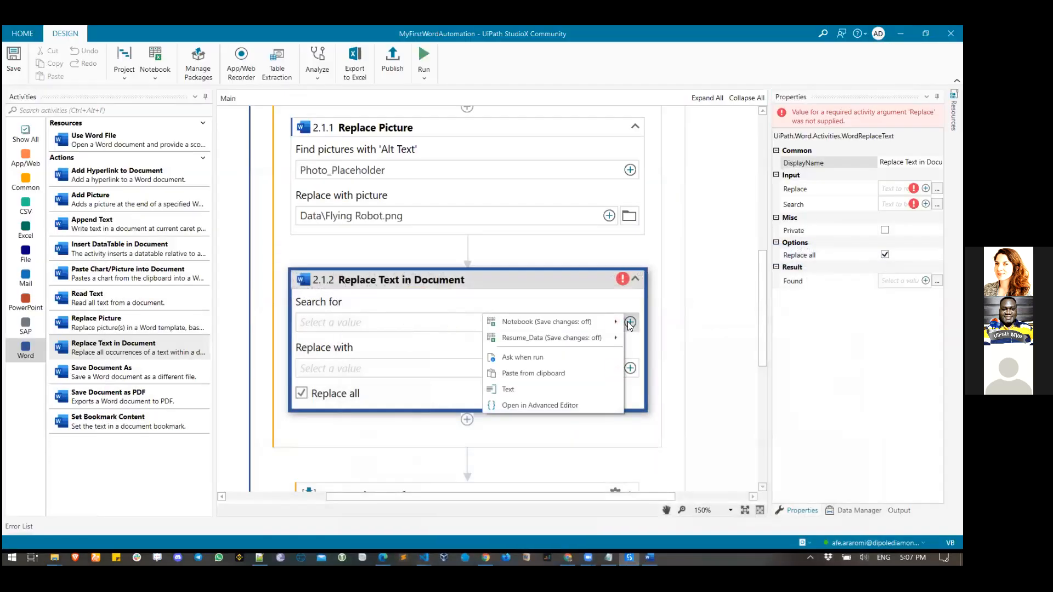
left_click(559, 392)
key("ctrl+v")
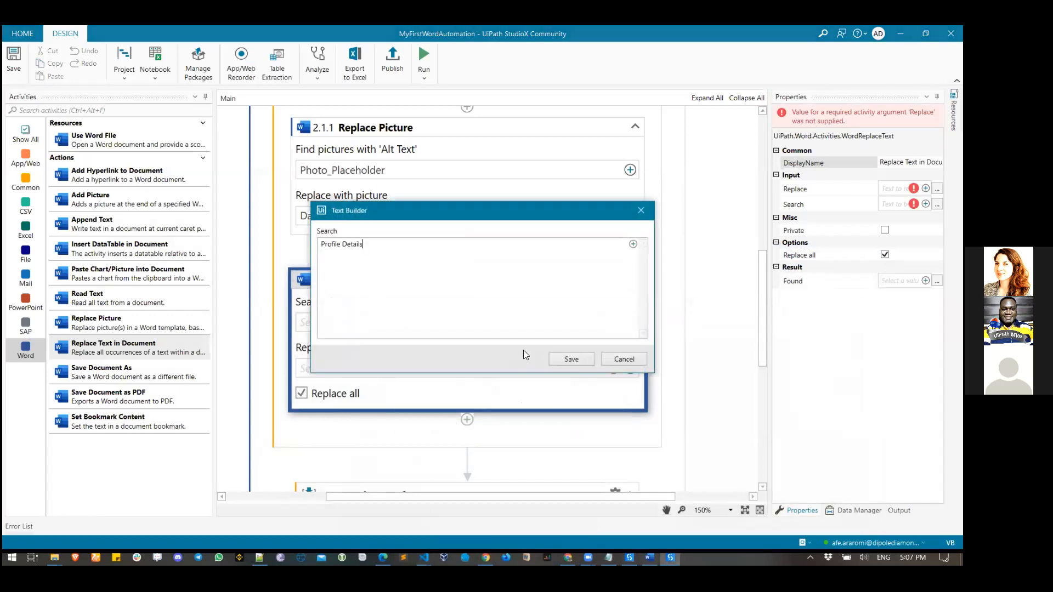
left_click(564, 359)
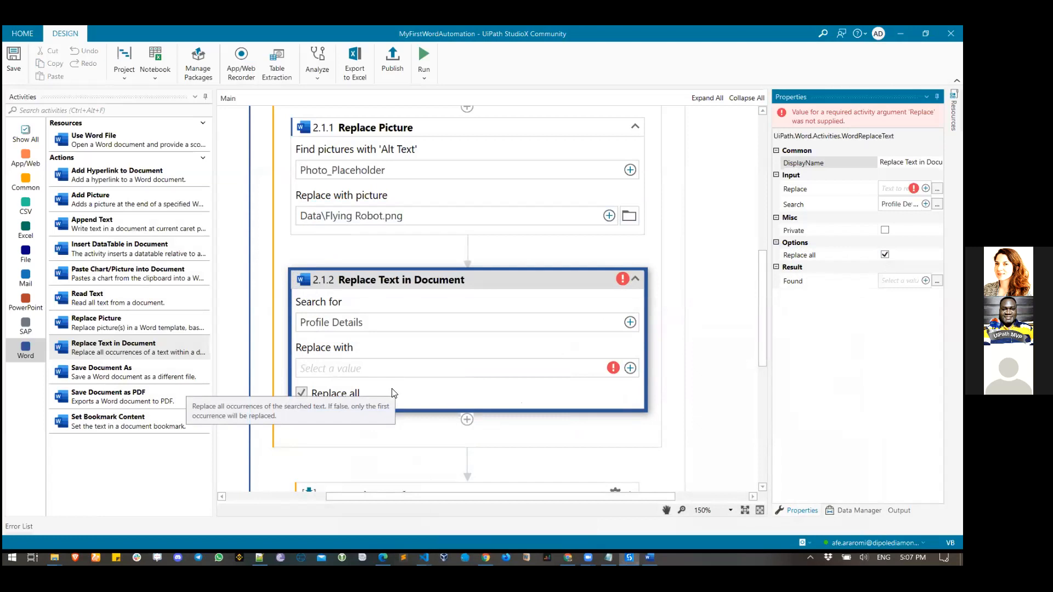
- Choose Indicate in Excel from Resume_Data for the Replace with value
left_click(629, 368)
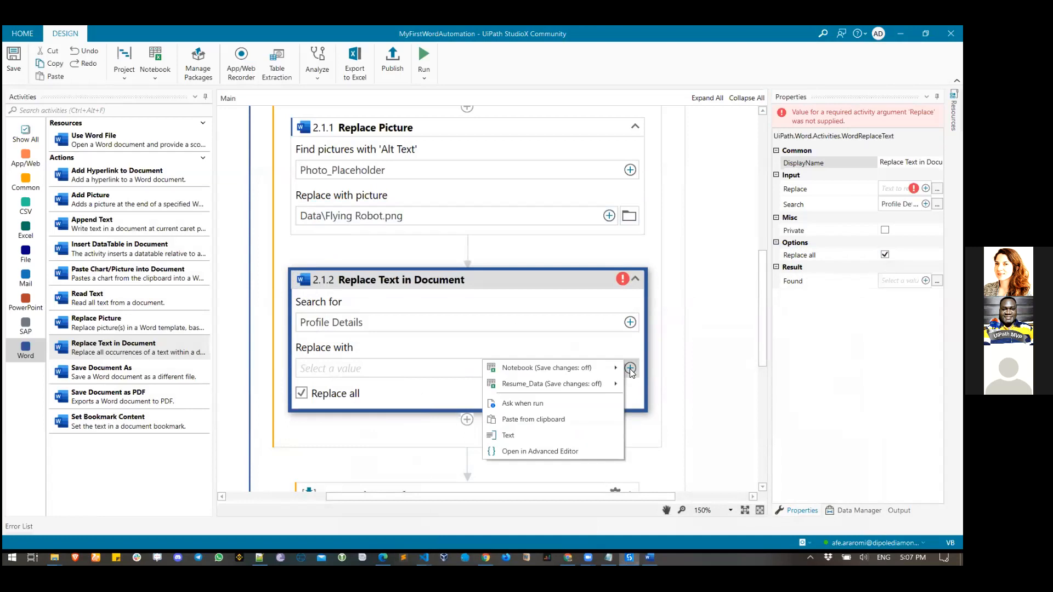
mouse_move(535, 389)
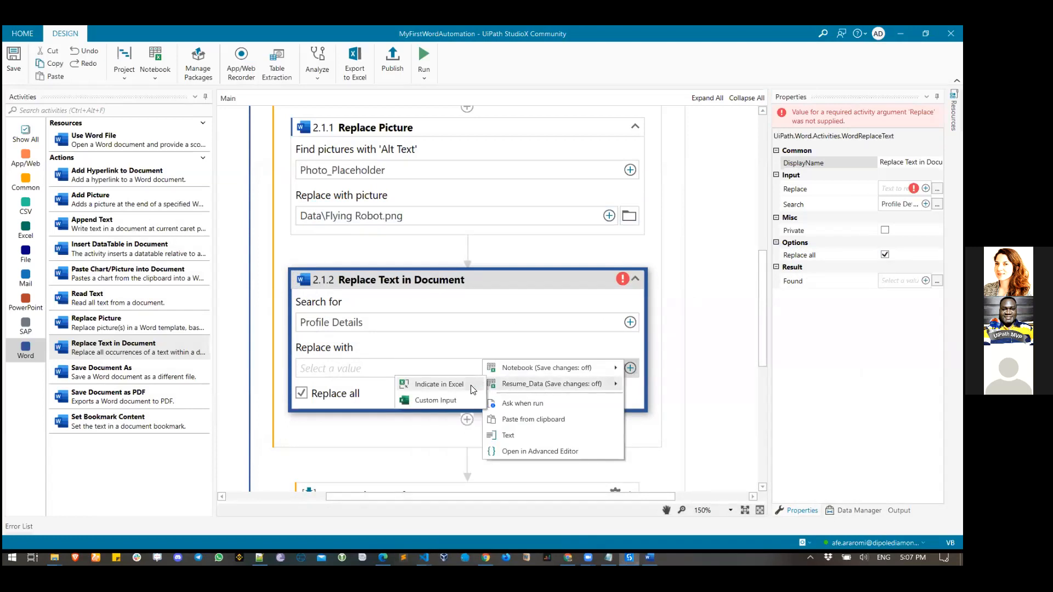
left_click(439, 385)
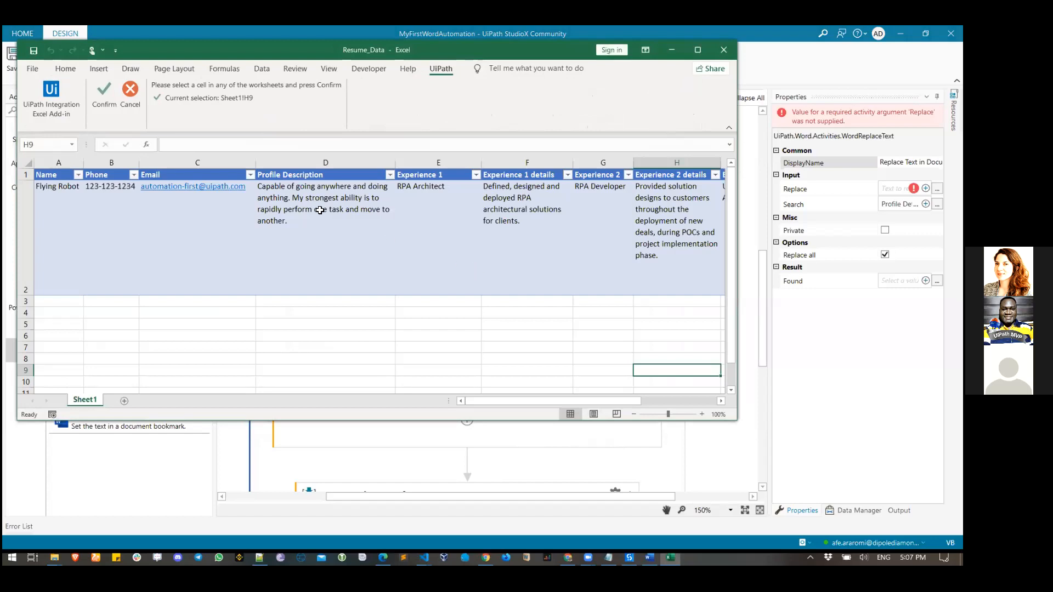
- Confirm Sheet1 cell D2 of Resume_Data as the replacement for Profile Details
left_click(288, 205)
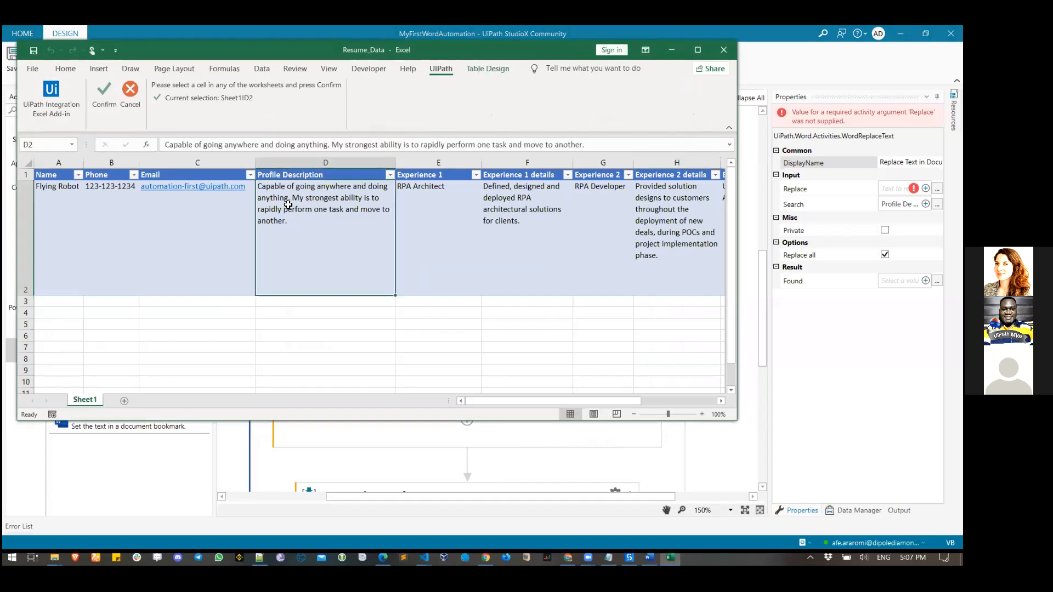
left_click(105, 96)
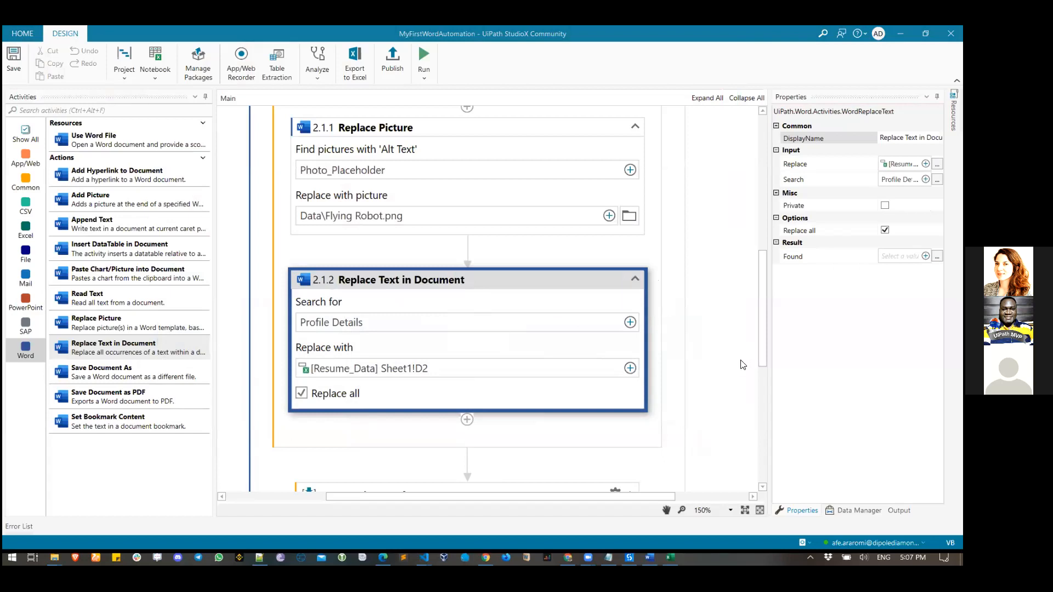
- Review the workflow and run it to produce the Flying Robot resume
scroll(743, 364, "down", 7)
scroll(743, 366, "up", 10)
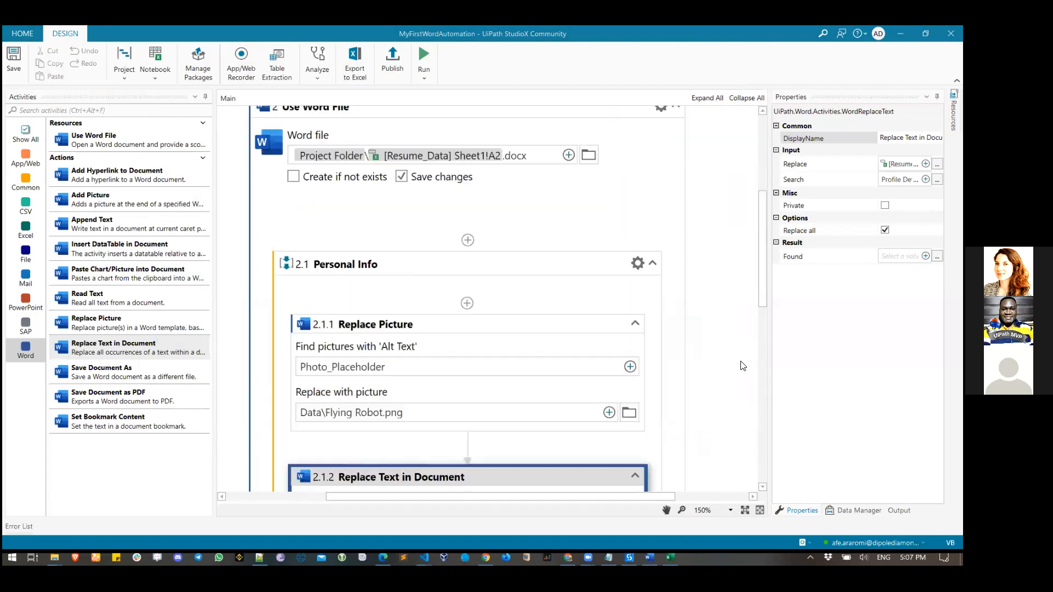
scroll(742, 365, "up", 3)
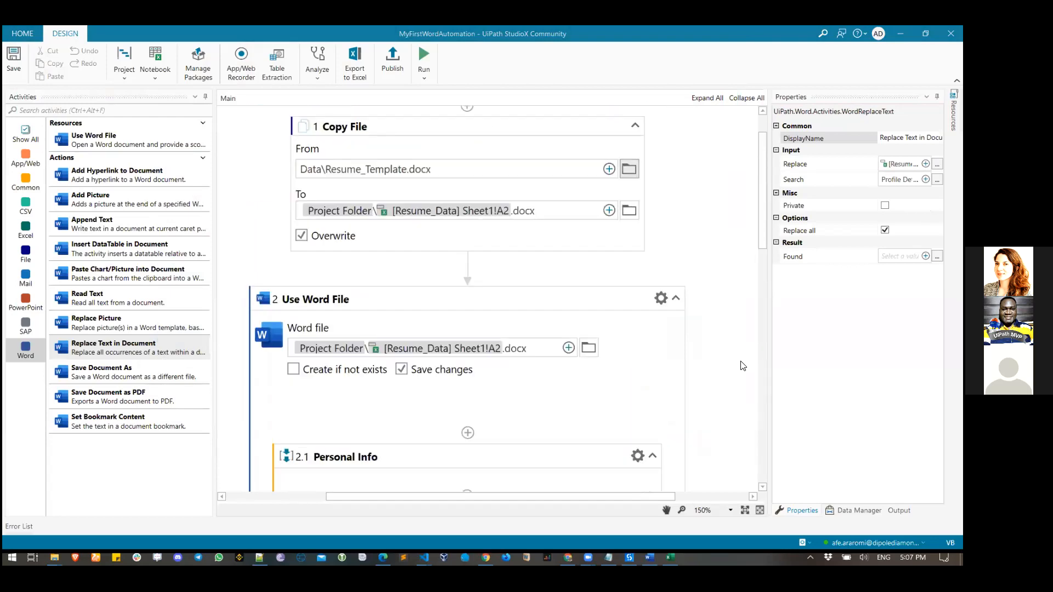
left_click(425, 58)
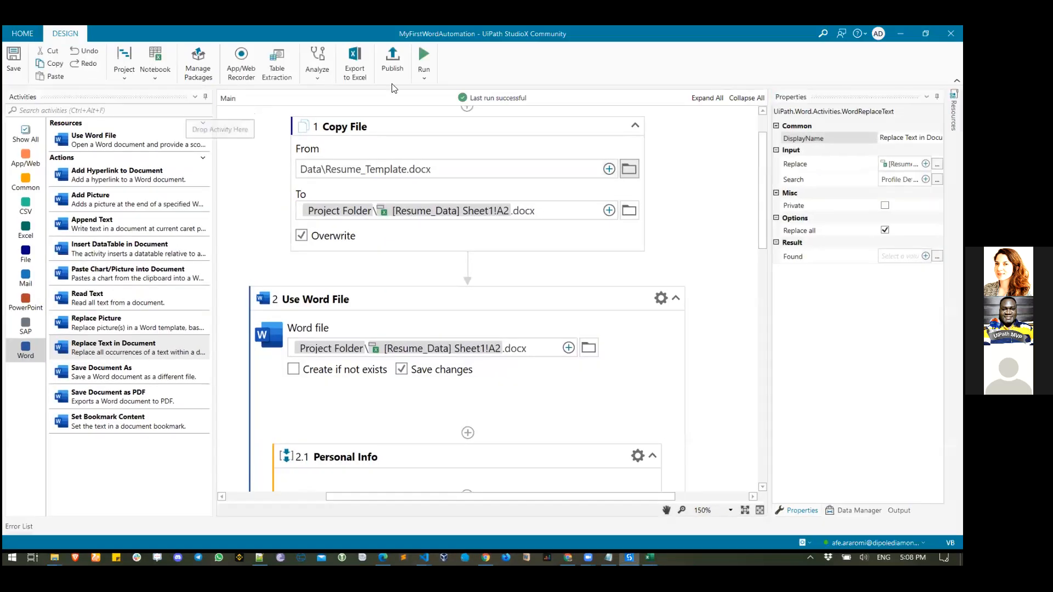
- Open the generated Flying Robot document from the MyFirstWordAutomation folder in File Explorer
left_click(900, 34)
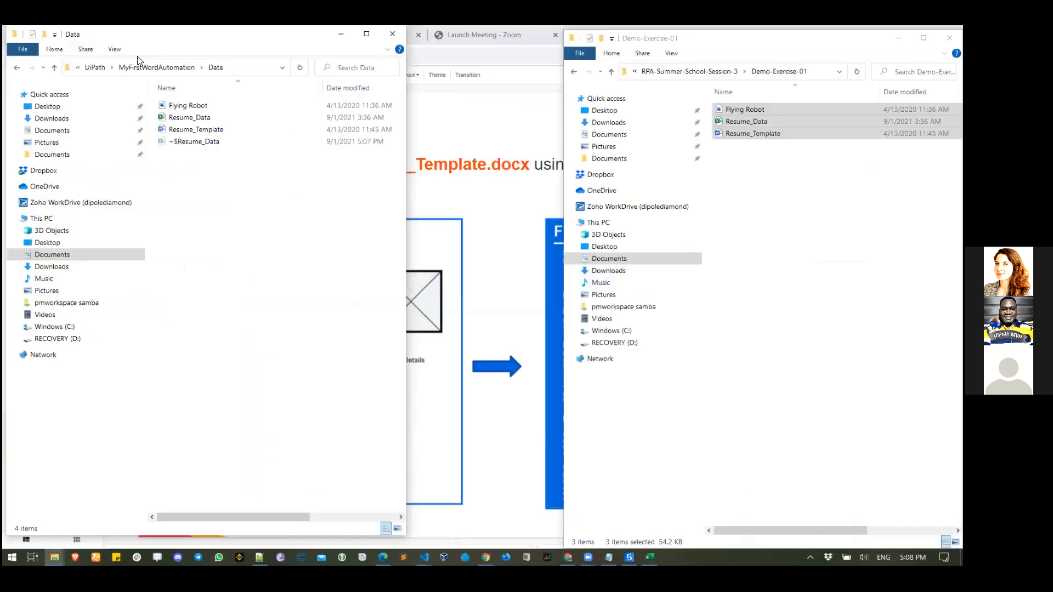
left_click(134, 67)
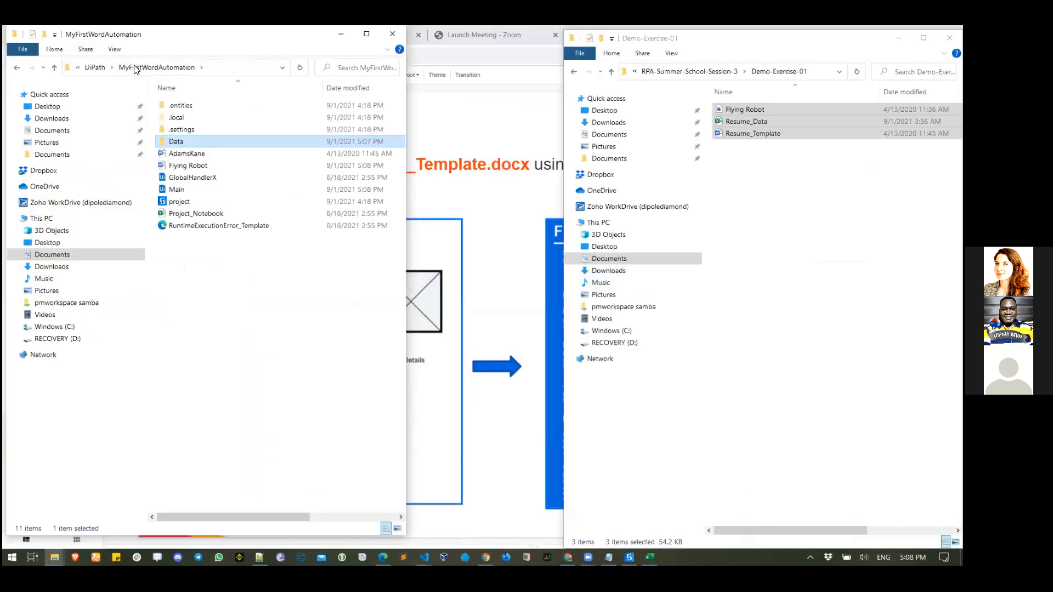
double_click(190, 166)
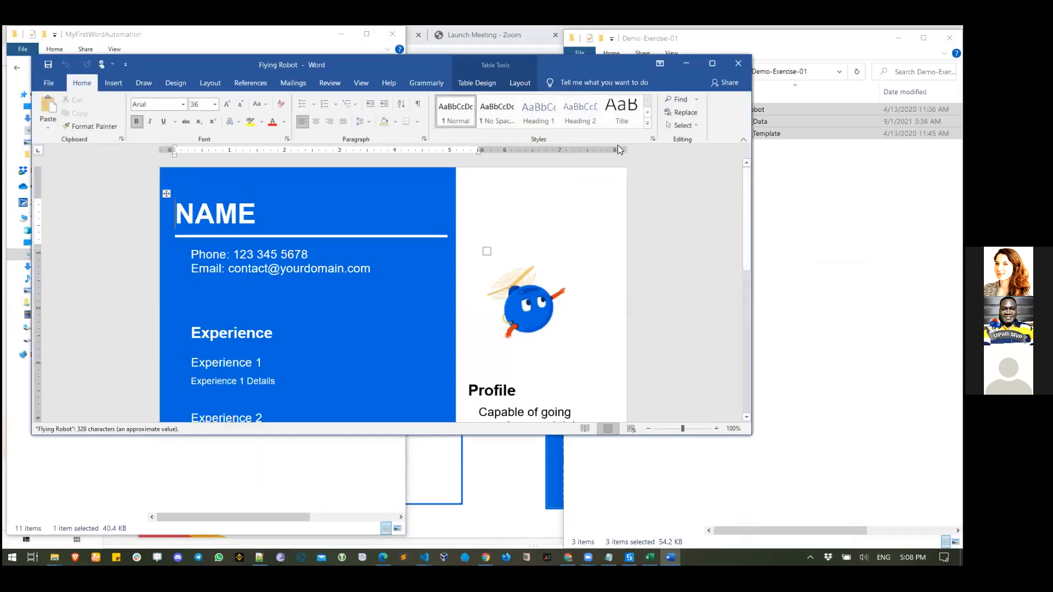
- Maximize the Flying Robot resume to review it, then switch back to StudioX
left_click(712, 64)
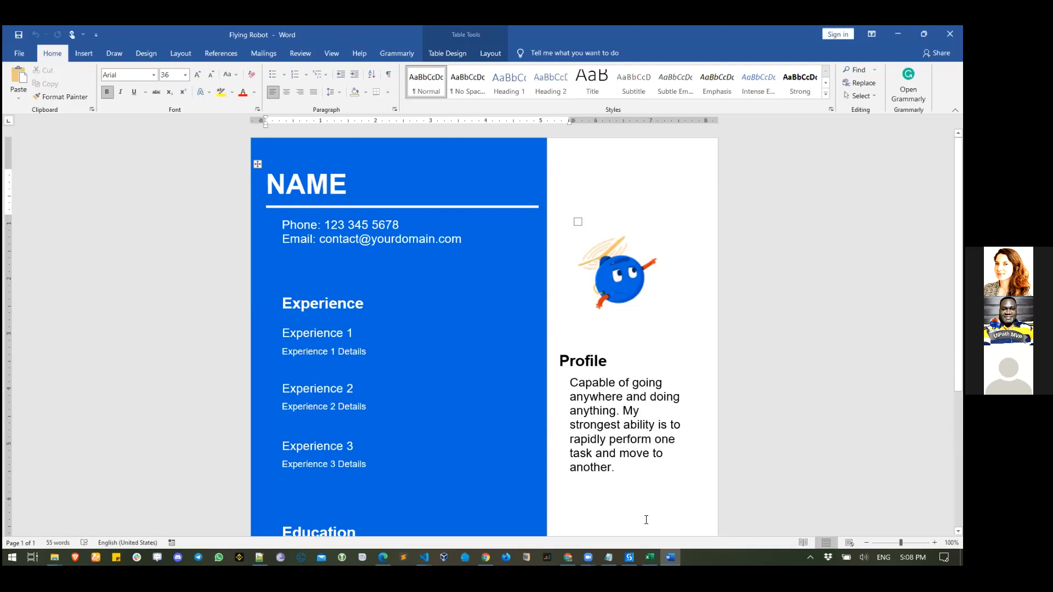
key("alt+Tab")
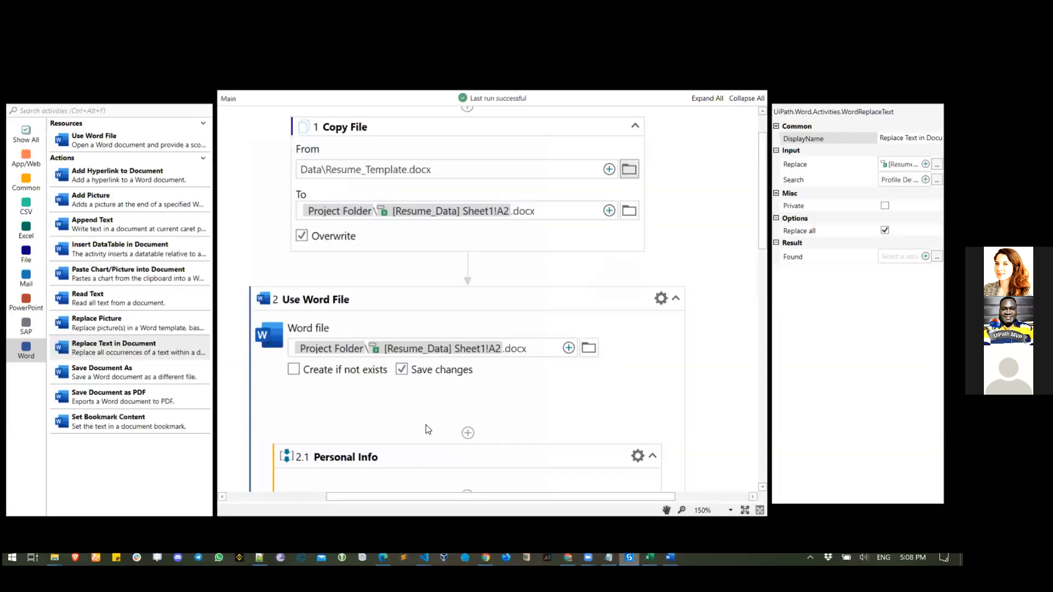
- Change activity 2.1.2's DisplayName to 'Profile Description' in the Properties panel
scroll(429, 318, "down", 2)
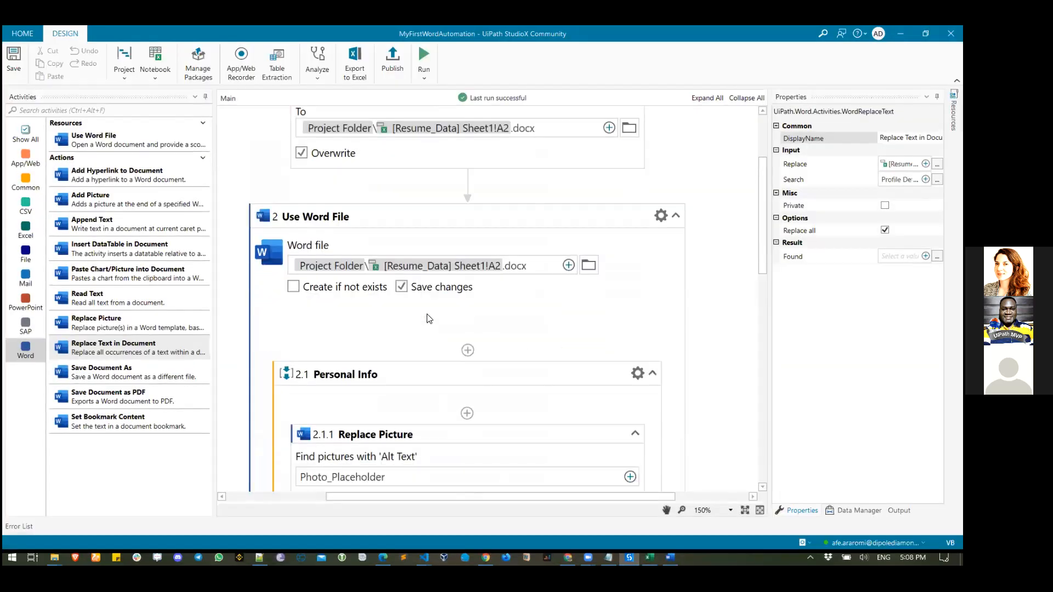
scroll(429, 318, "down", 7)
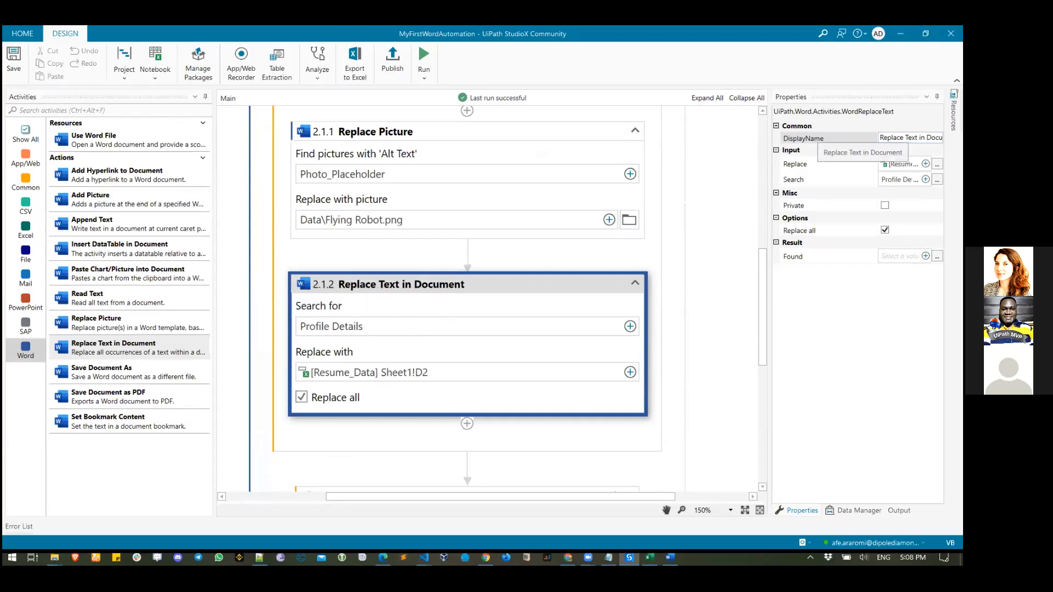
left_click(906, 138)
key("ctrl+a")
type("P")
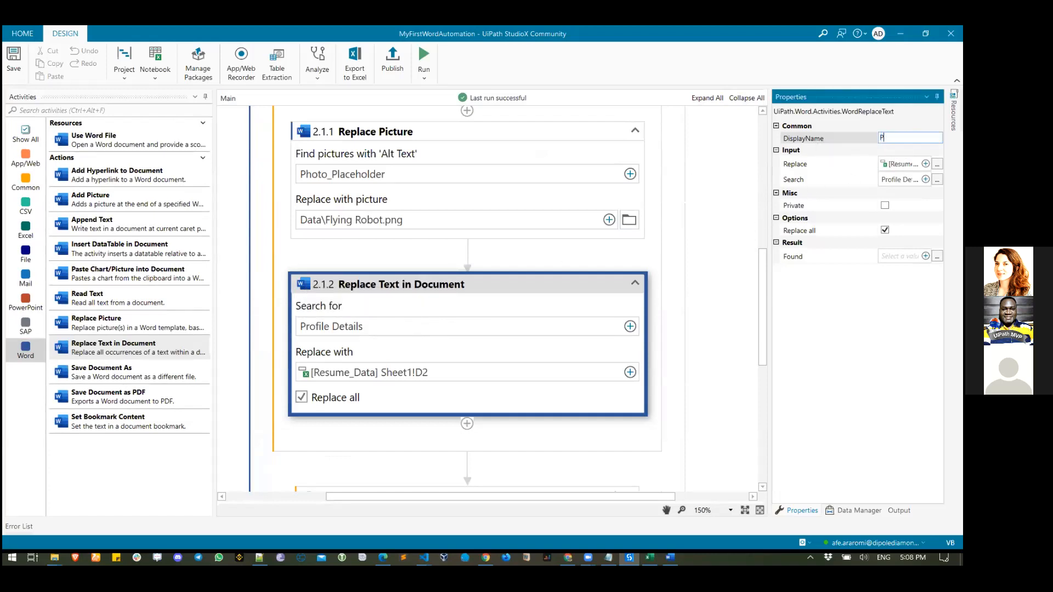
type("rofile Description")
left_click(588, 283)
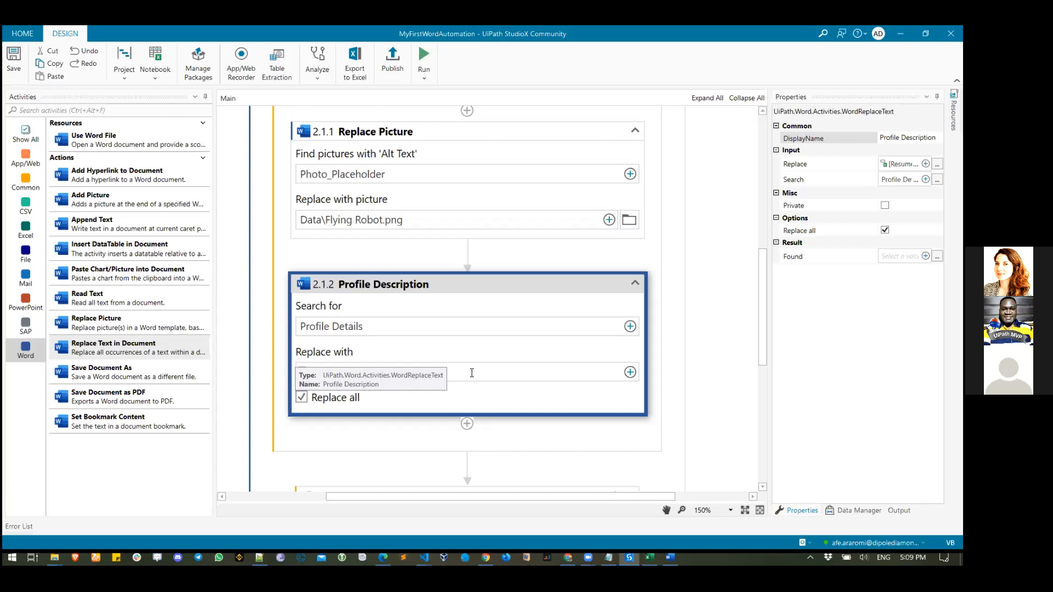
- Bring the Flying Robot Word document to the front and close it
mouse_move(670, 557)
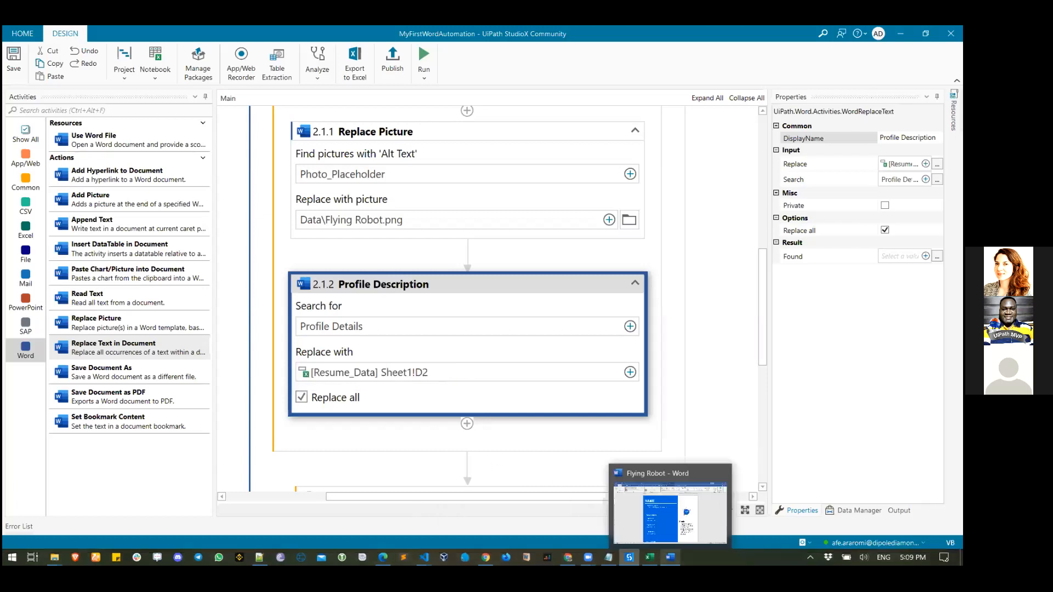
left_click(674, 537)
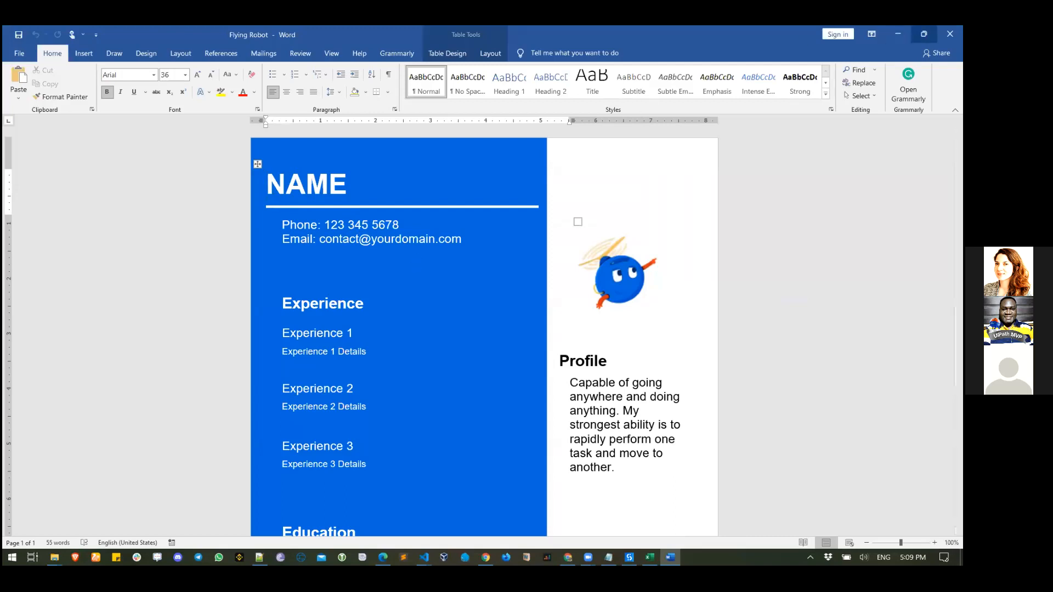
left_click(950, 34)
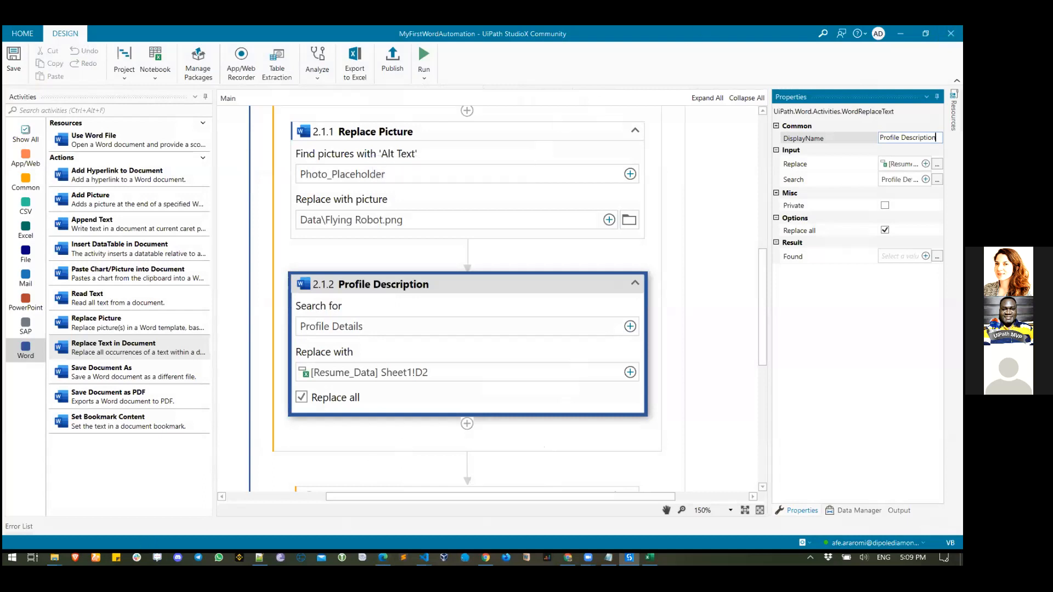
- Reopen Flying Robot from the project folder, check the NAME placeholder, then return to StudioX
mouse_move(54, 558)
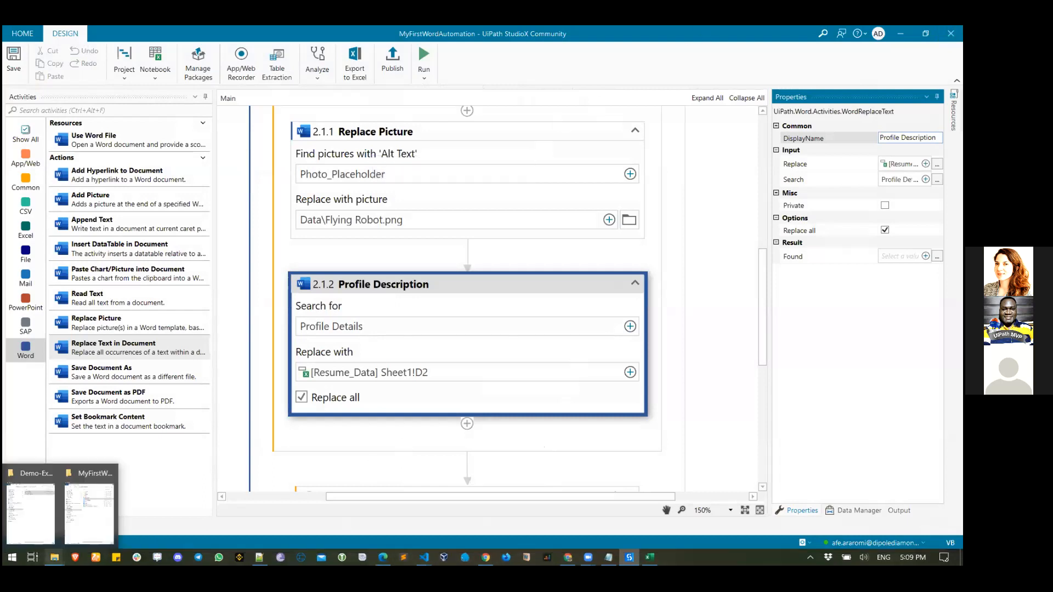
left_click(89, 513)
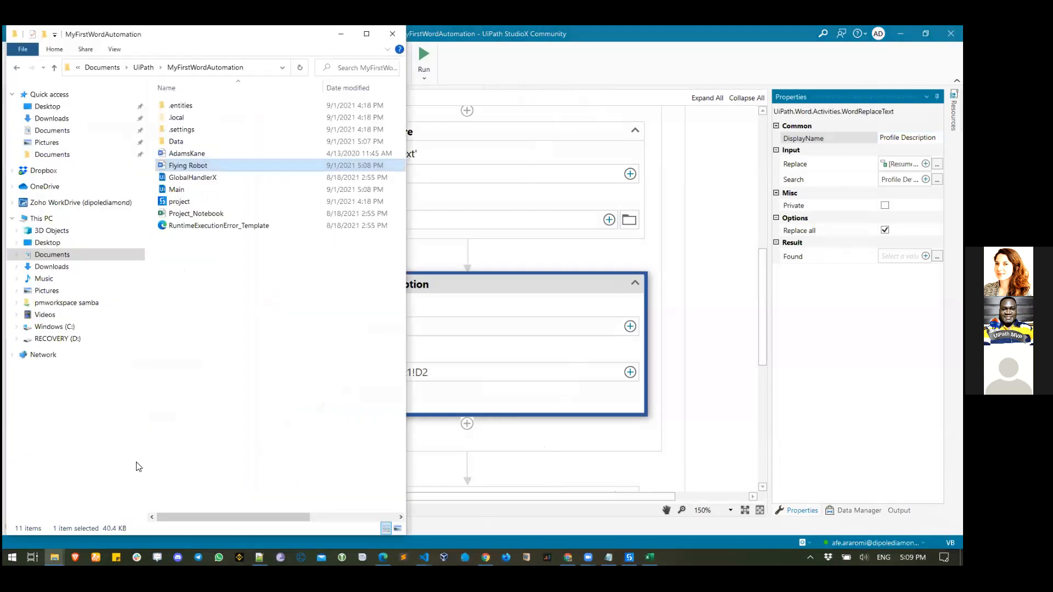
double_click(191, 165)
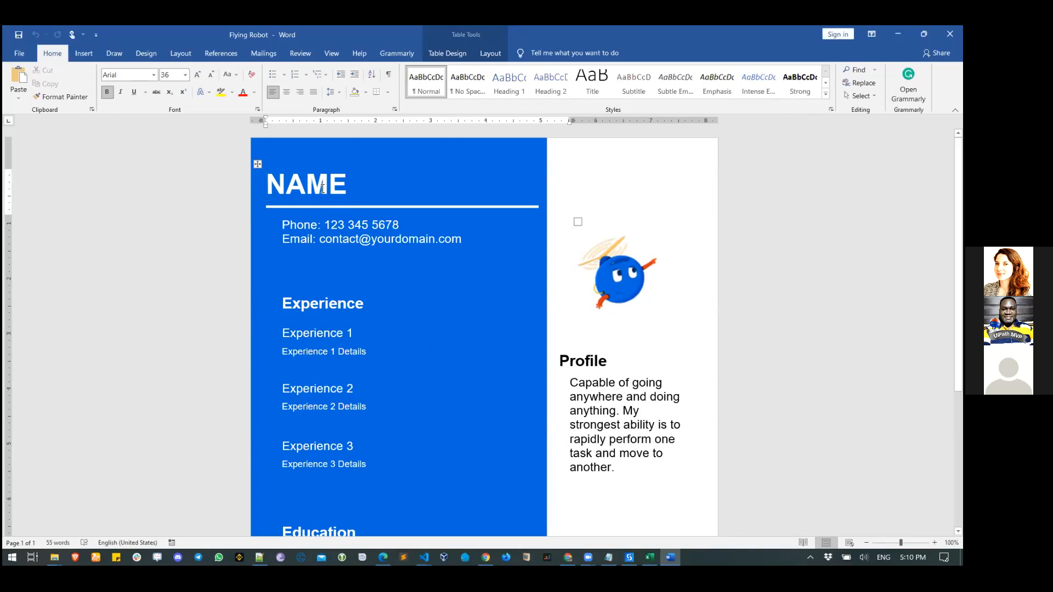
double_click(322, 189)
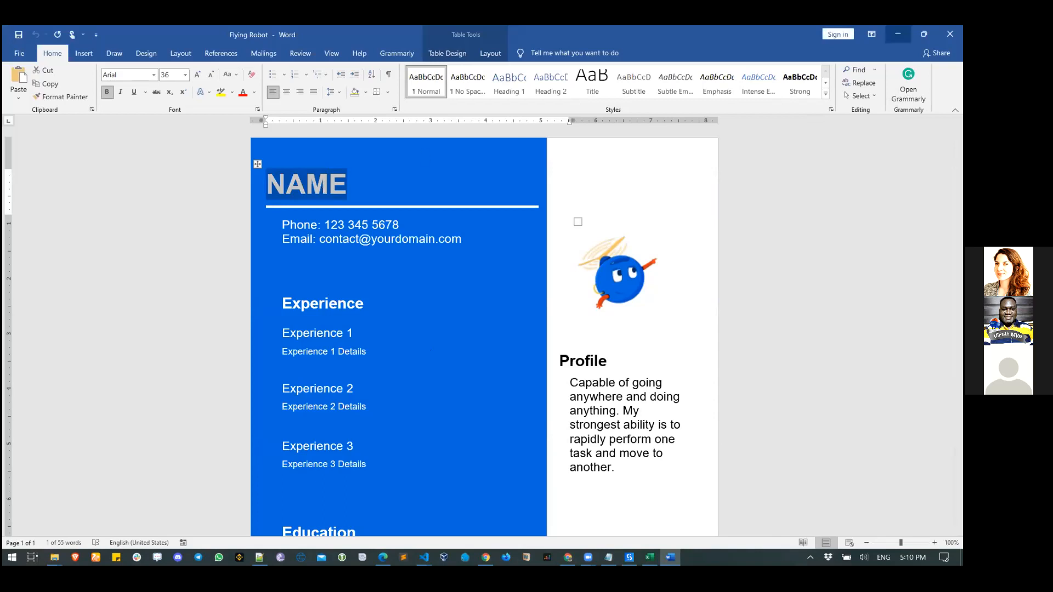
left_click(898, 34)
left_click(711, 302)
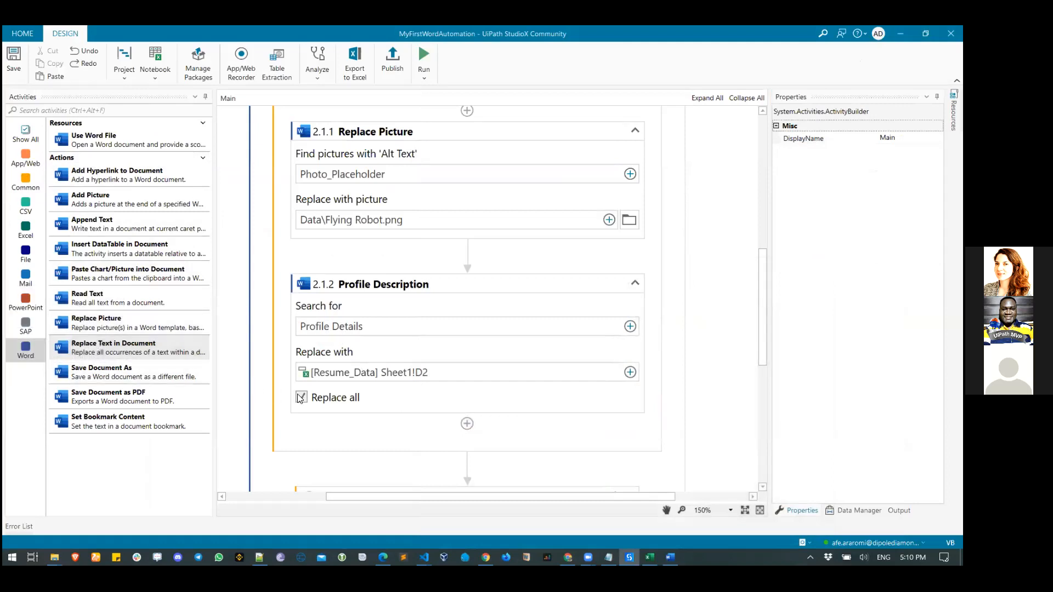
- Copy the Profile Description activity and paste the duplicate directly below it inside Personal Info
left_click(355, 288)
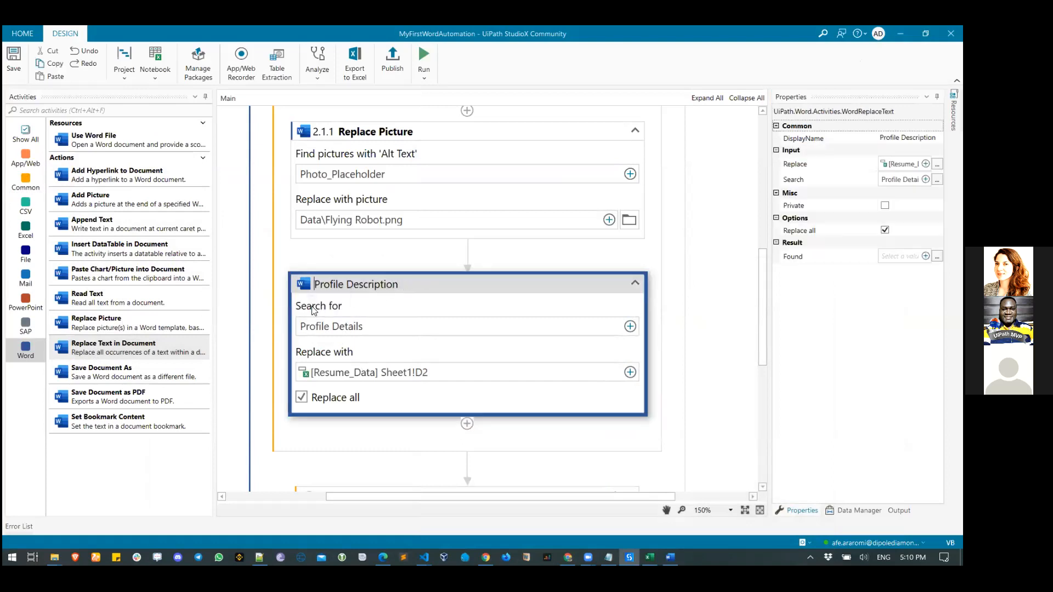
right_click(382, 310)
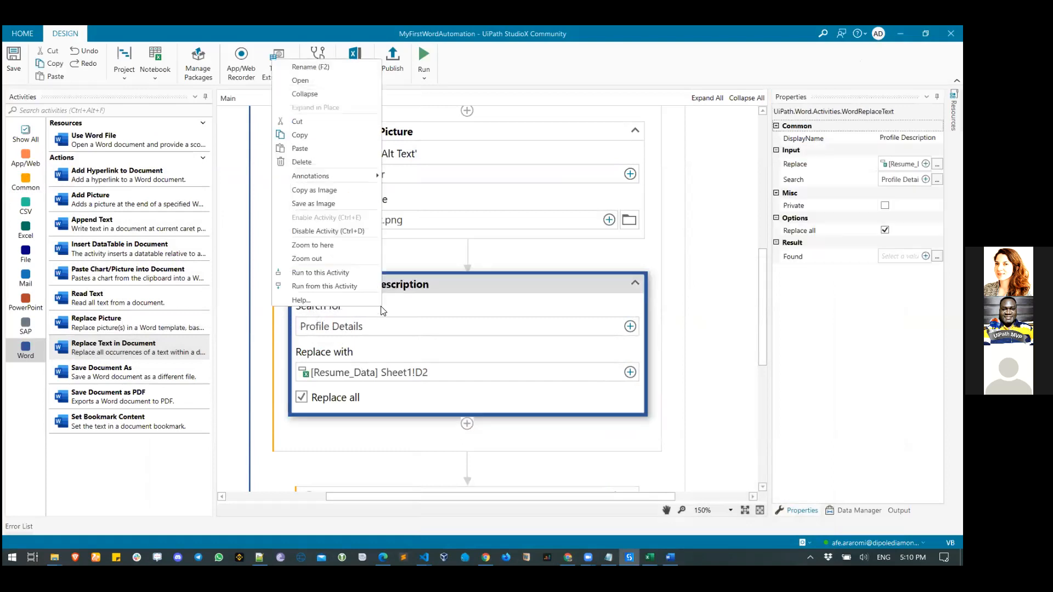
left_click(299, 135)
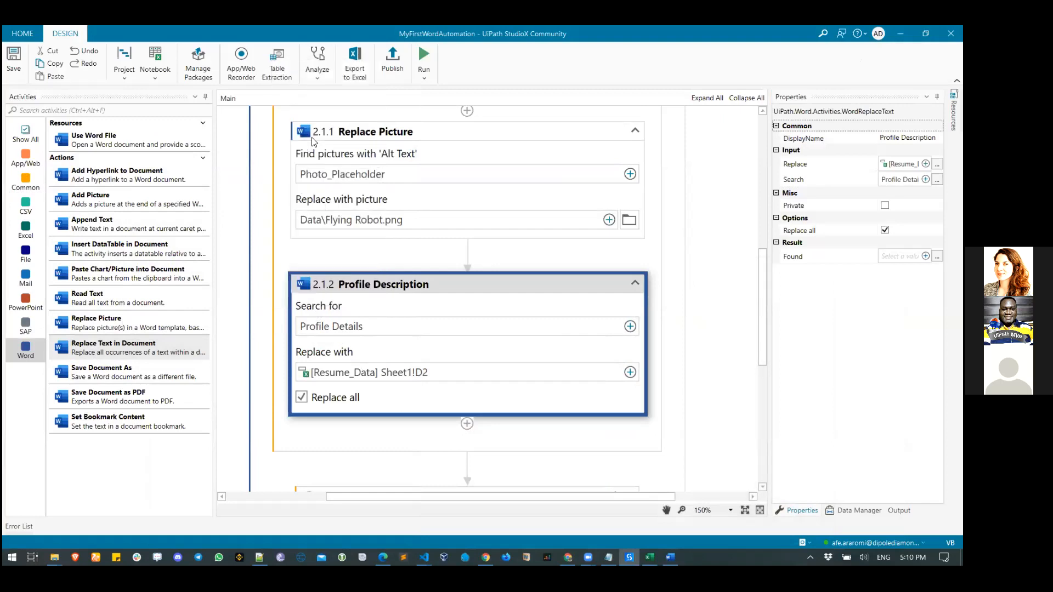
right_click(467, 428)
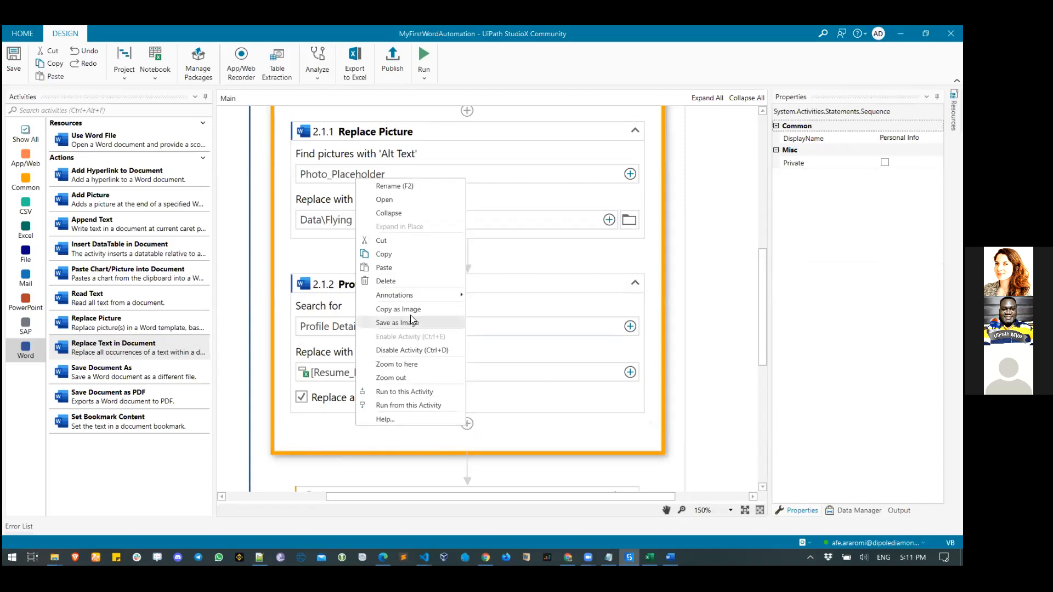
scroll(473, 324, "up", 1)
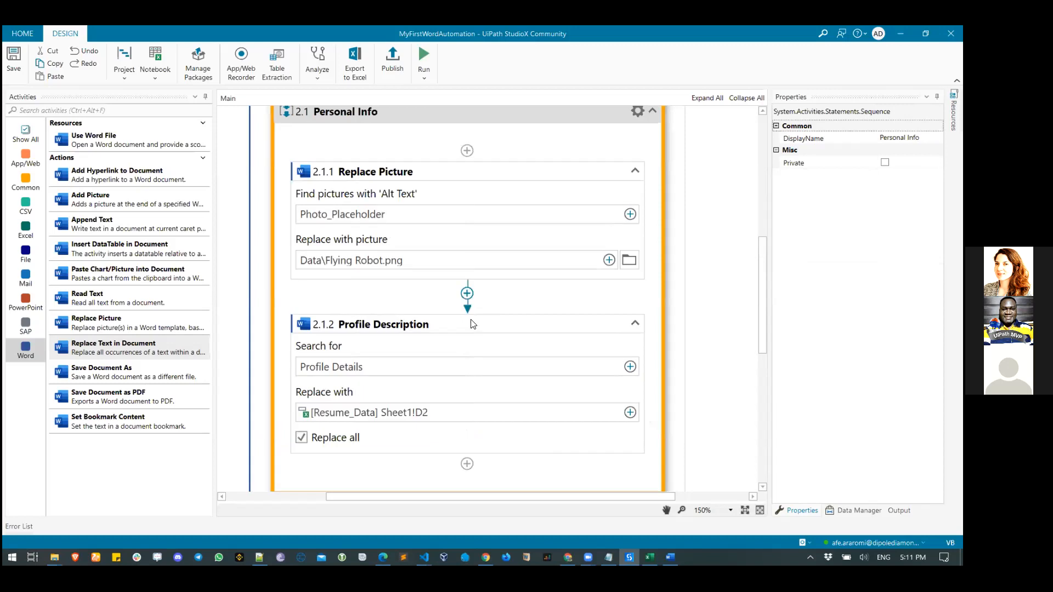
right_click(504, 331)
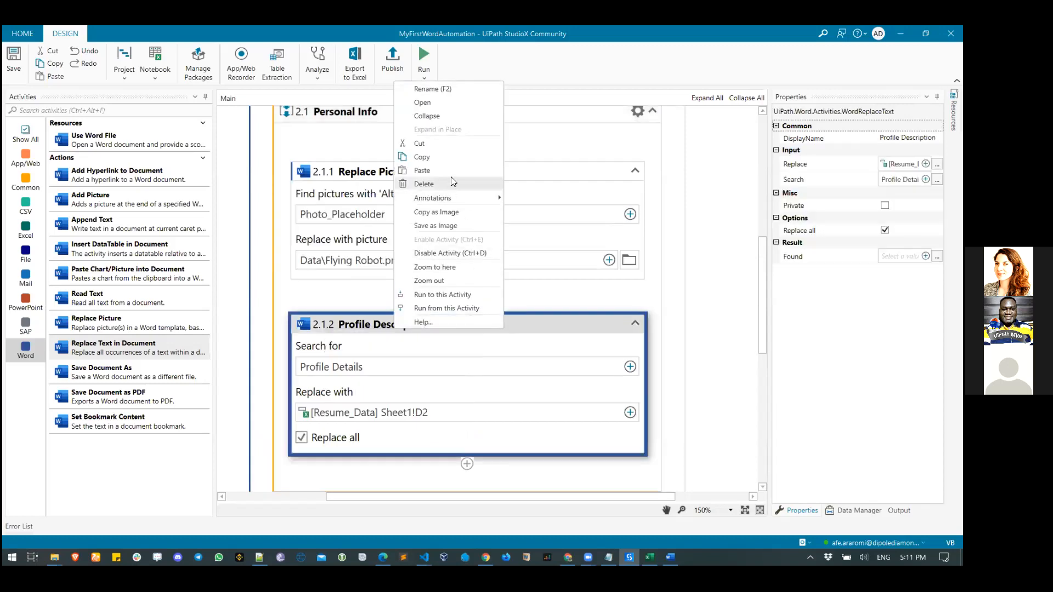
left_click(422, 157)
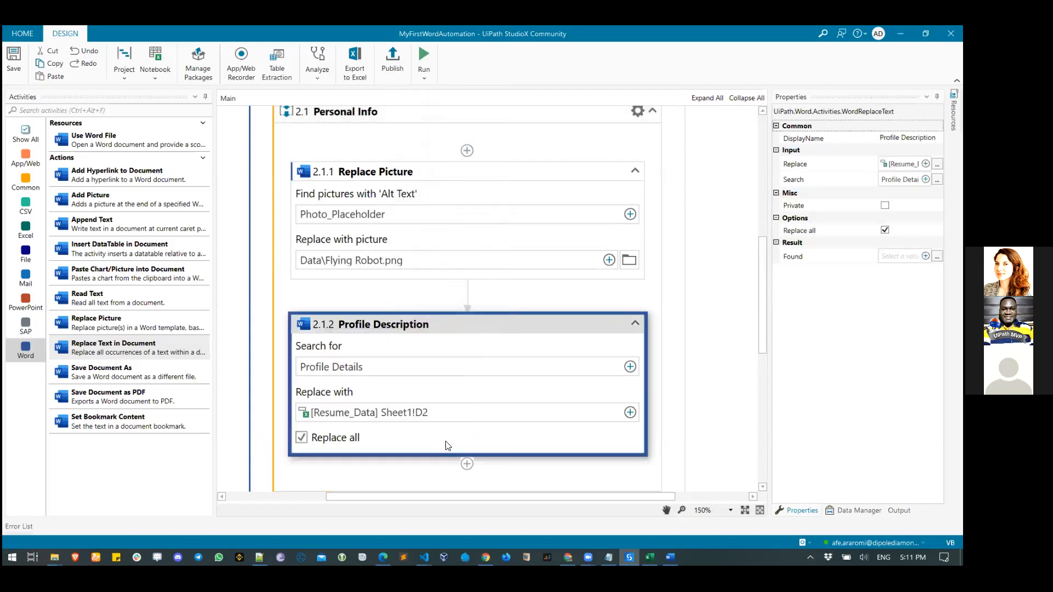
right_click(468, 465)
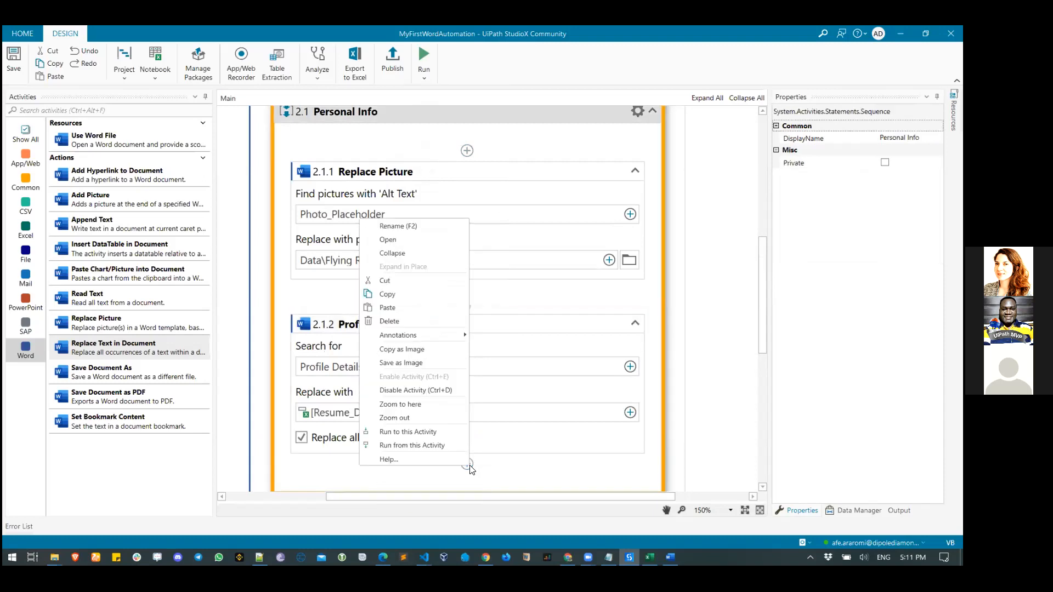
left_click(417, 306)
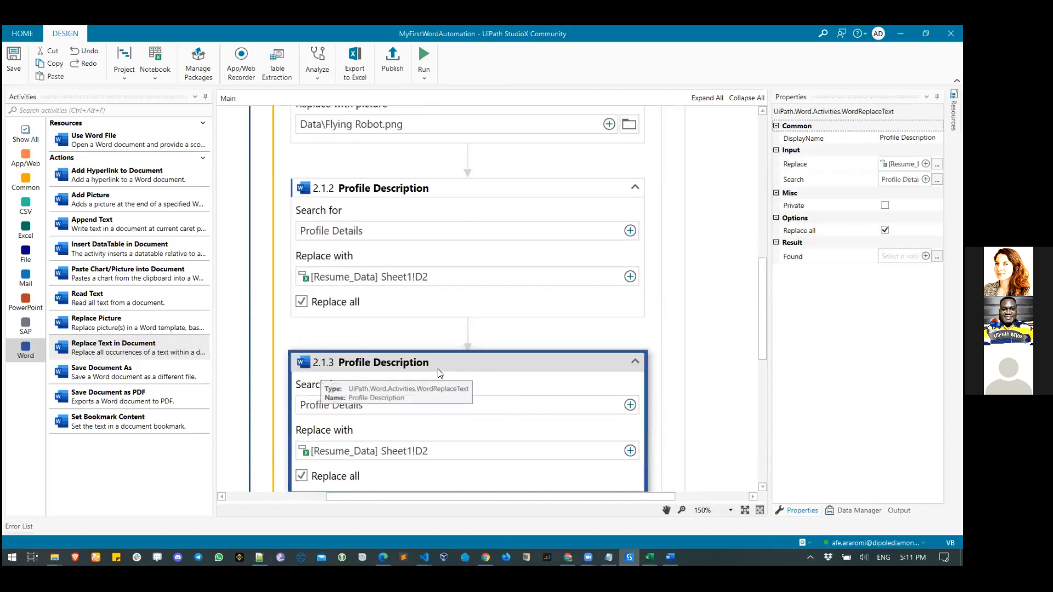
- Rename the pasted activity's DisplayName to 'Name'
left_click(908, 138)
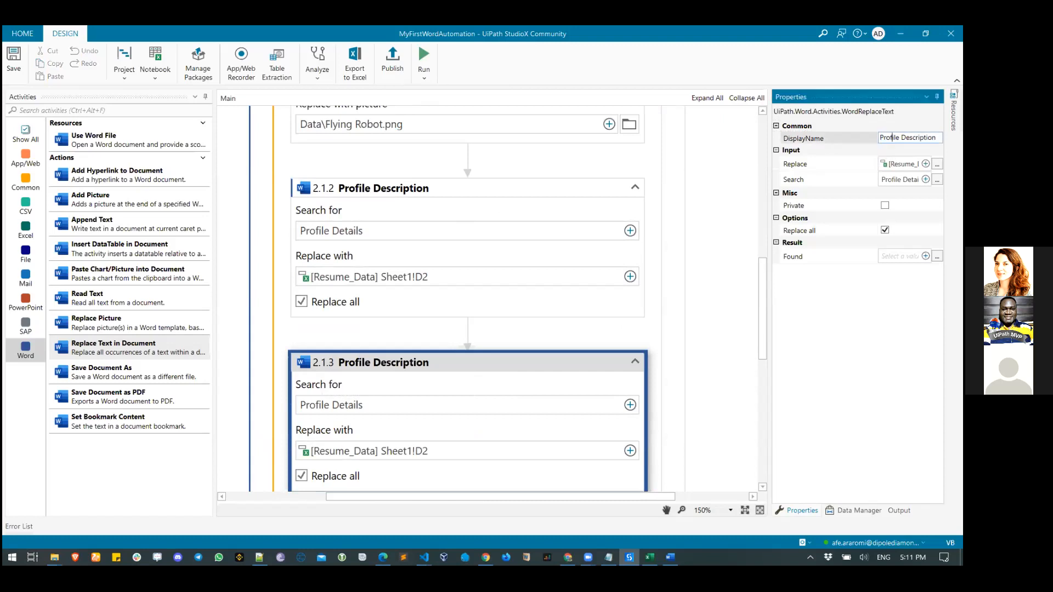
type("Name")
left_click(586, 360)
scroll(603, 362, "down", 3)
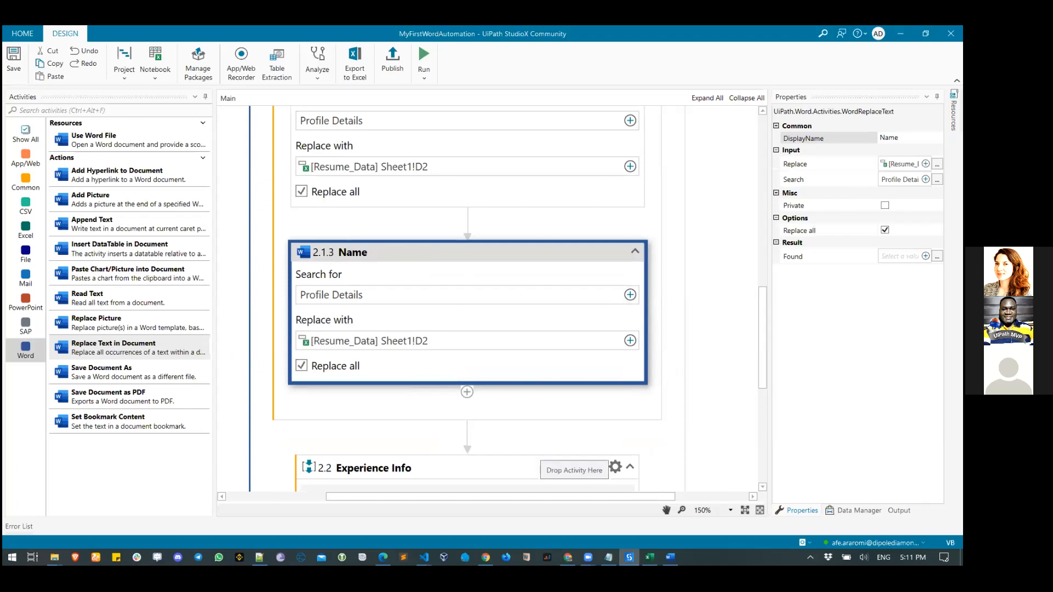
- Copy the NAME placeholder text from the Flying Robot Word resume, then minimize Word
left_click(670, 557)
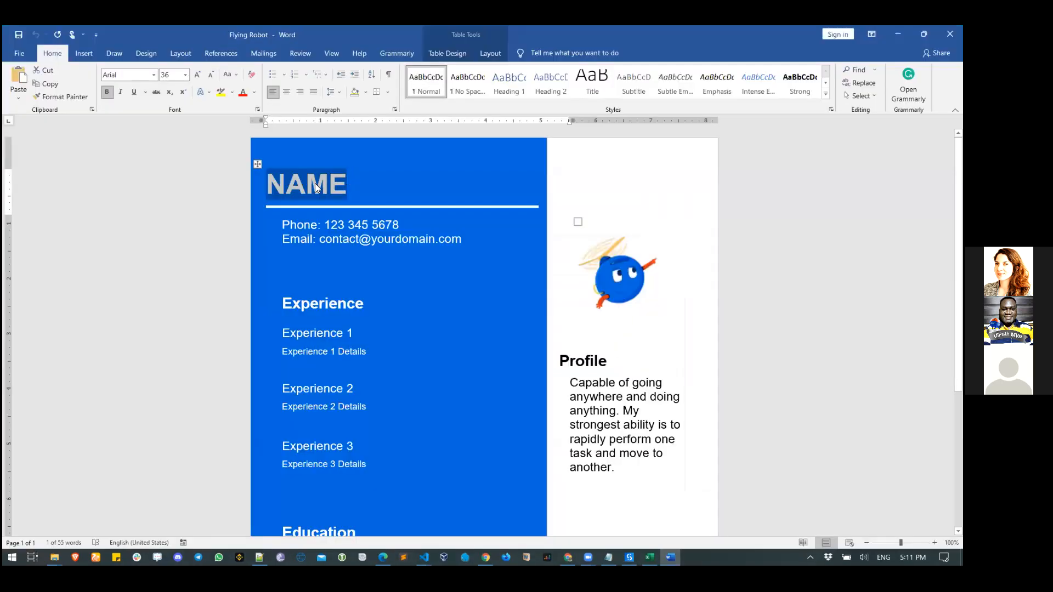
right_click(315, 183)
left_click(344, 202)
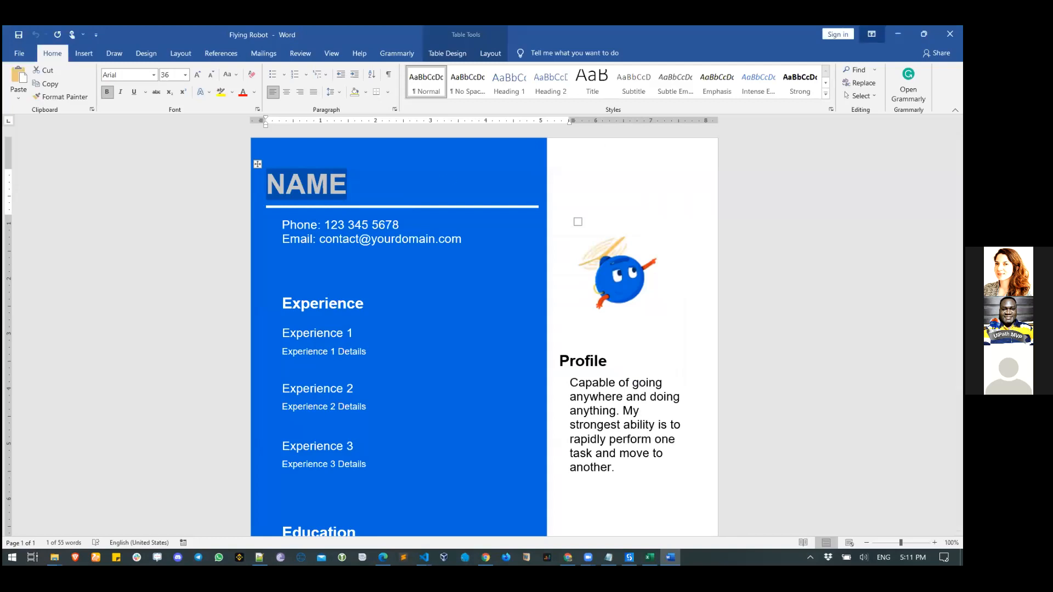
left_click(898, 34)
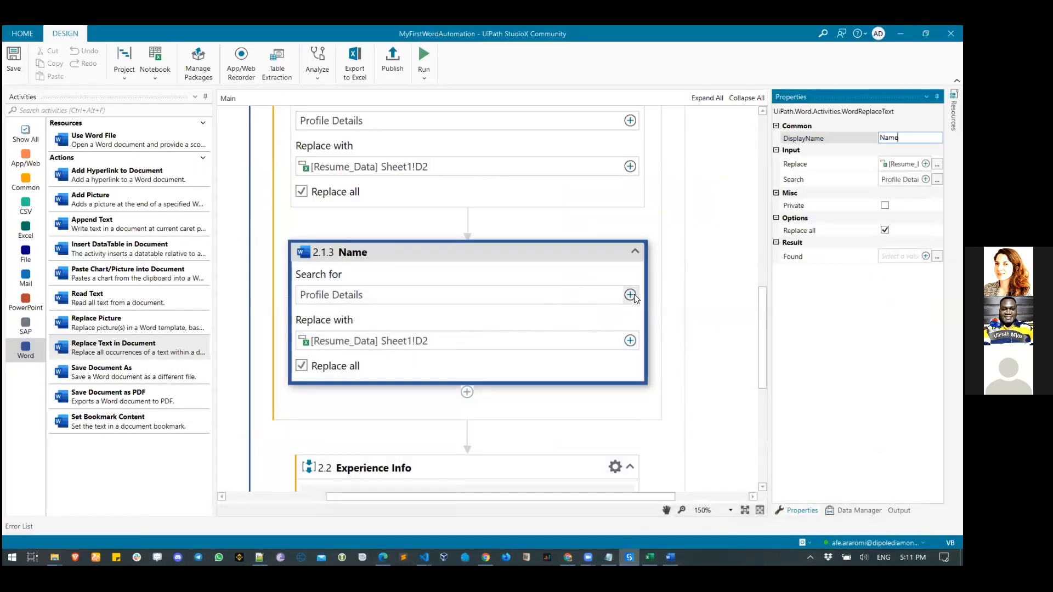
- Set the Name activity's Search for value to the text NAME
left_click(634, 296)
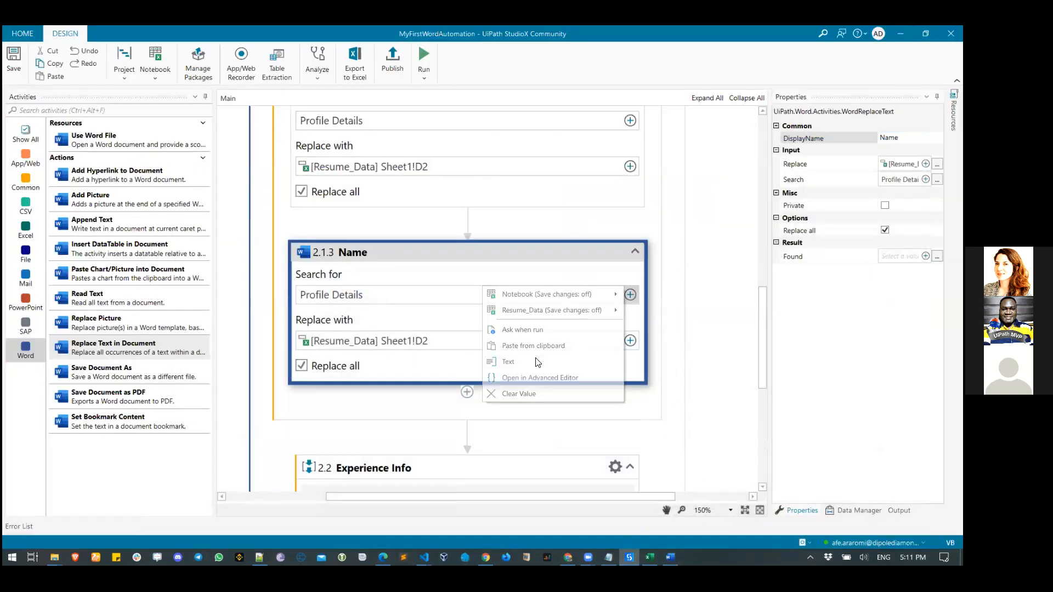
left_click(536, 360)
key("ctrl+a")
type("NAME")
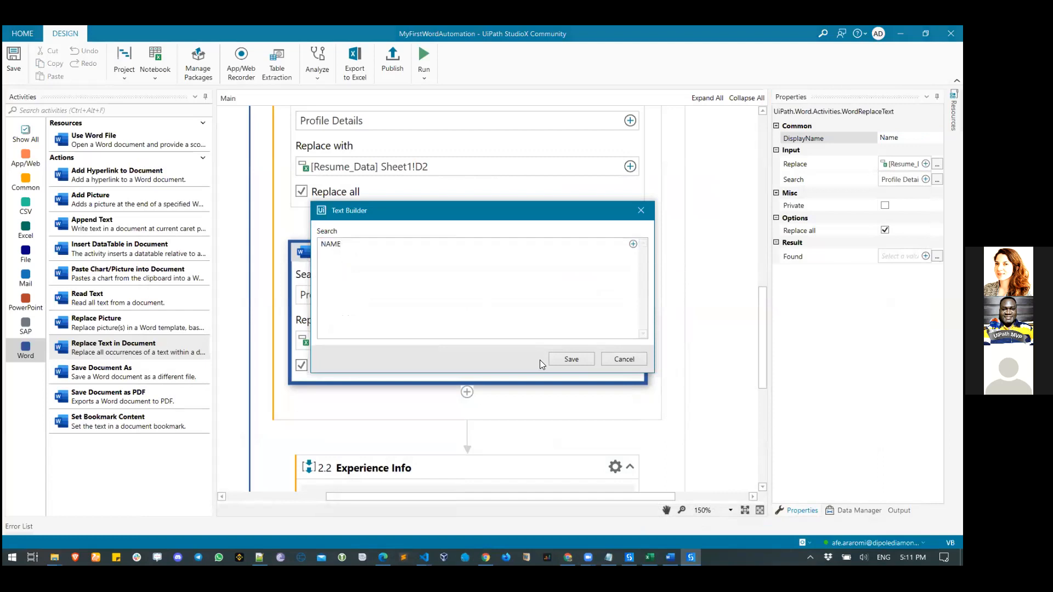
left_click(573, 361)
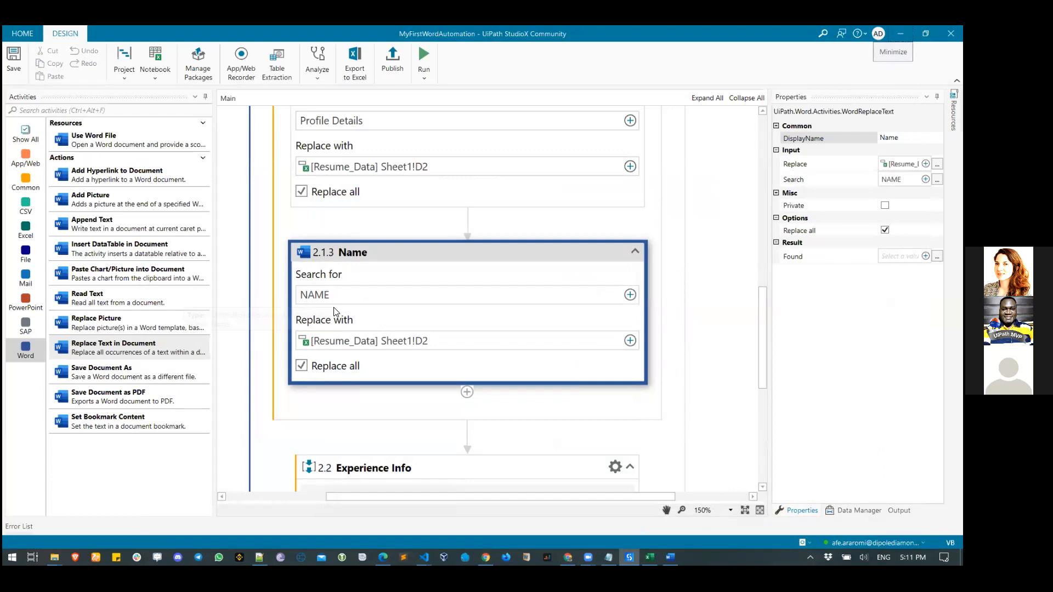
- Start choosing the Replace with value from a Resume_Data spreadsheet cell
left_click(630, 341)
mouse_move(551, 356)
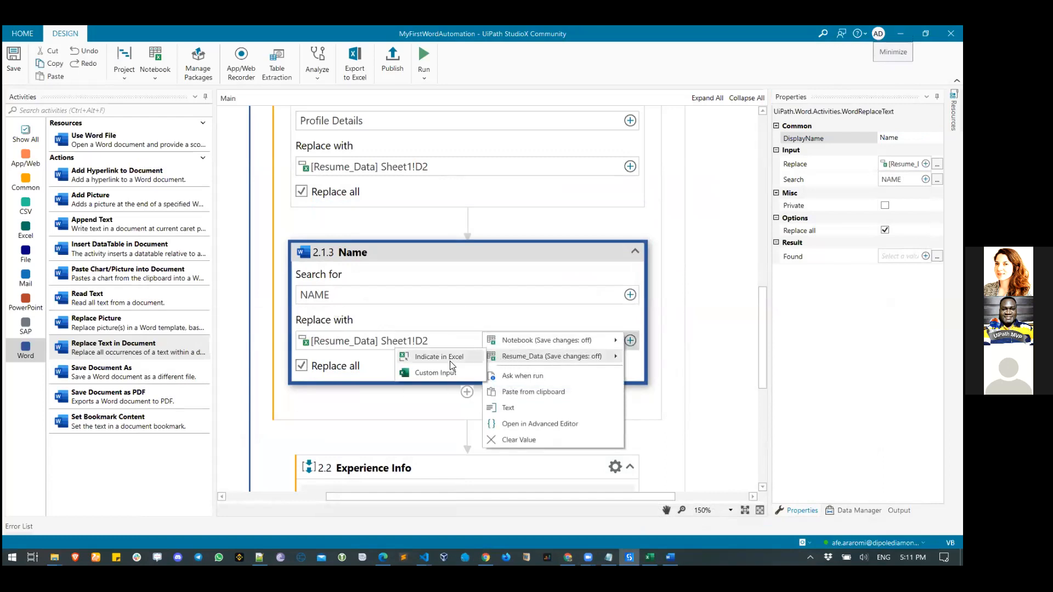
left_click(450, 357)
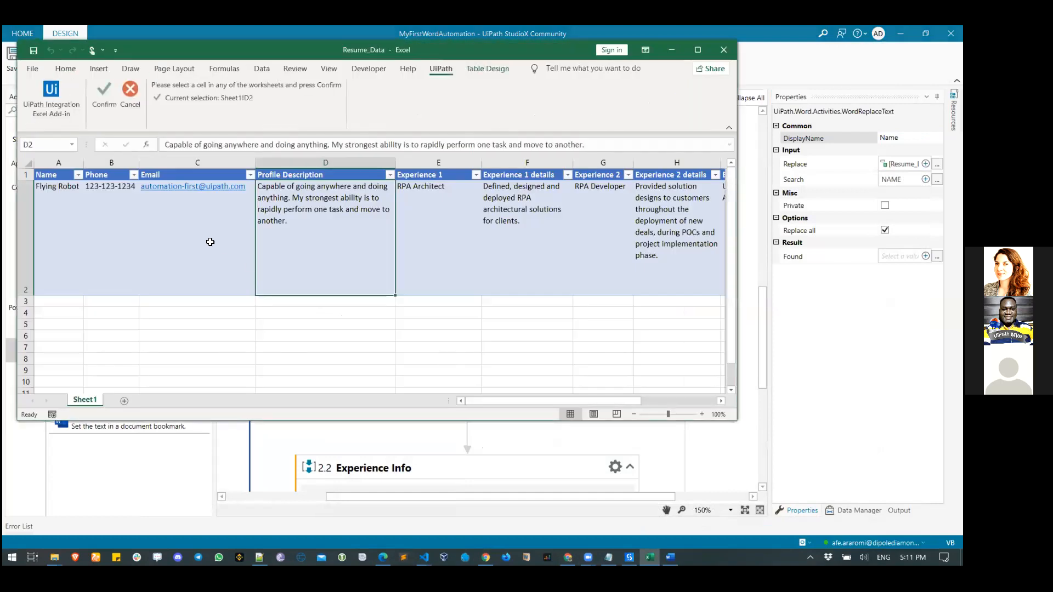
- Pick cell A2 (Flying Robot) as the Name replacement, confirm it, and return to StudioX
left_click(60, 200)
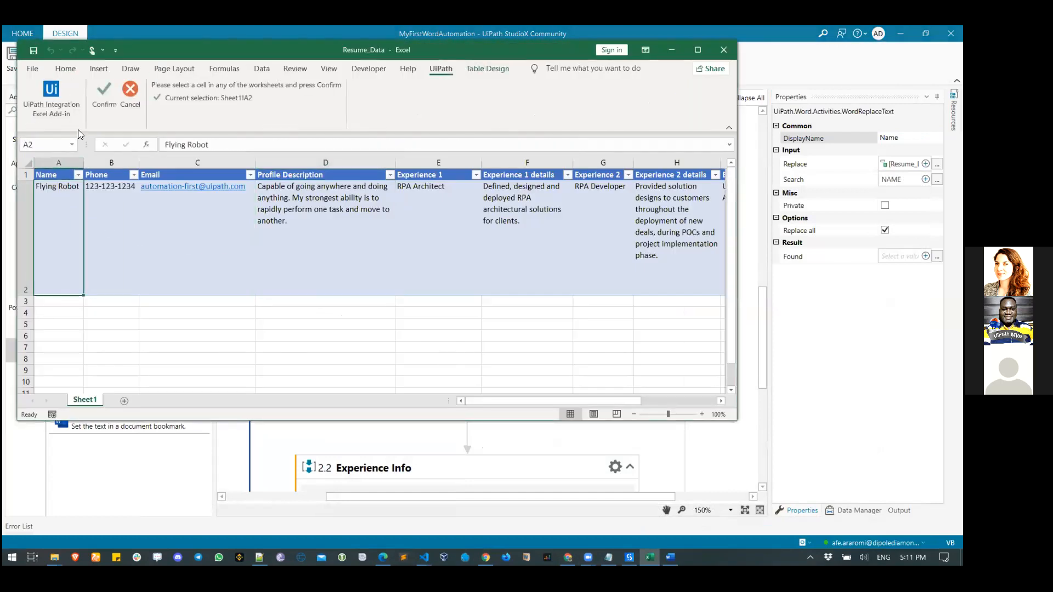
left_click(97, 100)
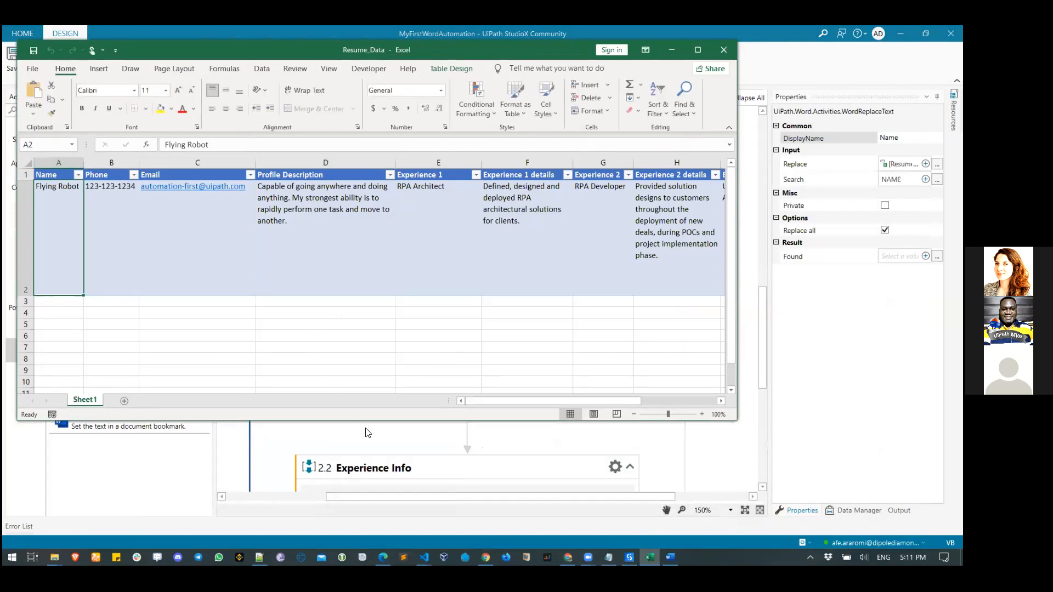
left_click(356, 439)
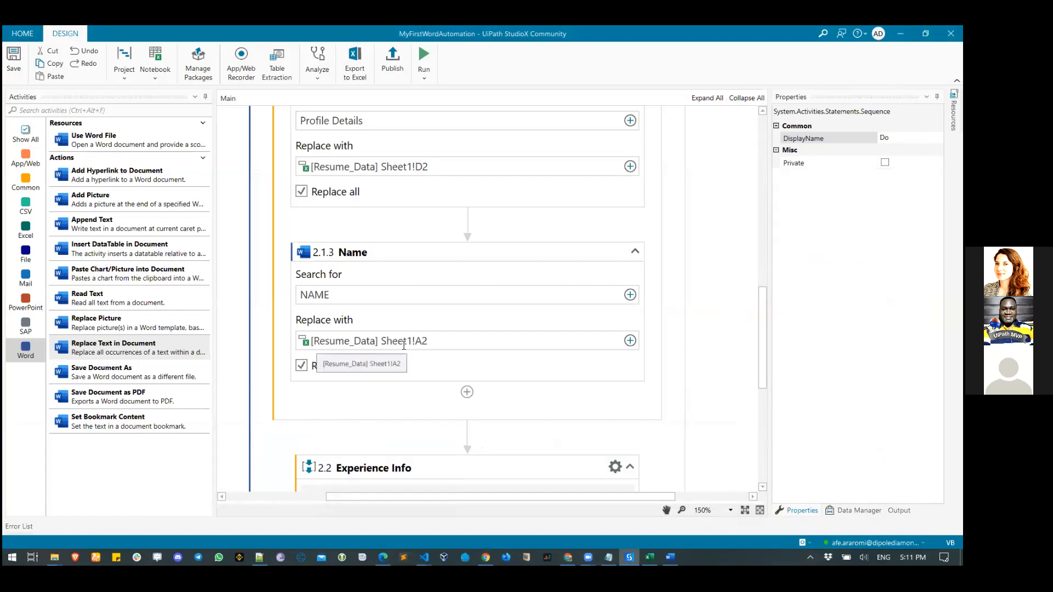
- After glancing at the Word template, copy the 2.1.3 Name replace activity
scroll(412, 357, "down", 2)
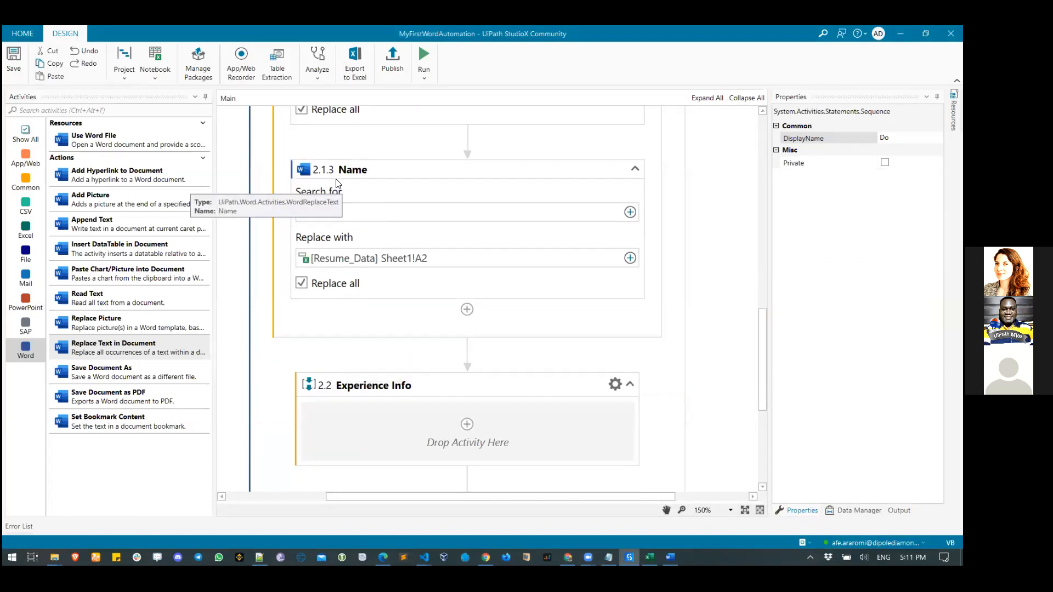
left_click(671, 557)
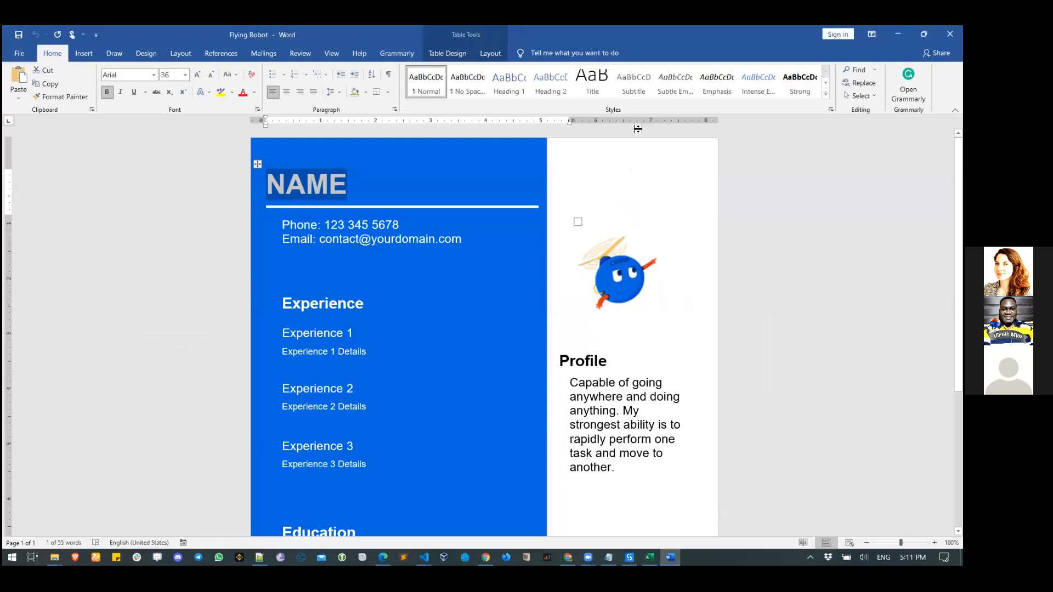
left_click(898, 34)
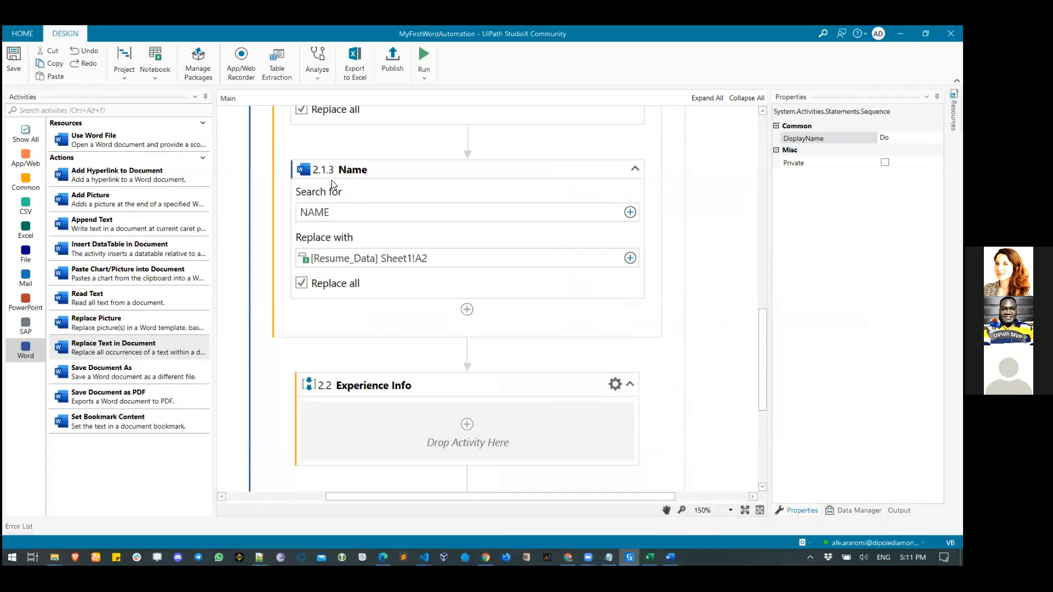
right_click(300, 177)
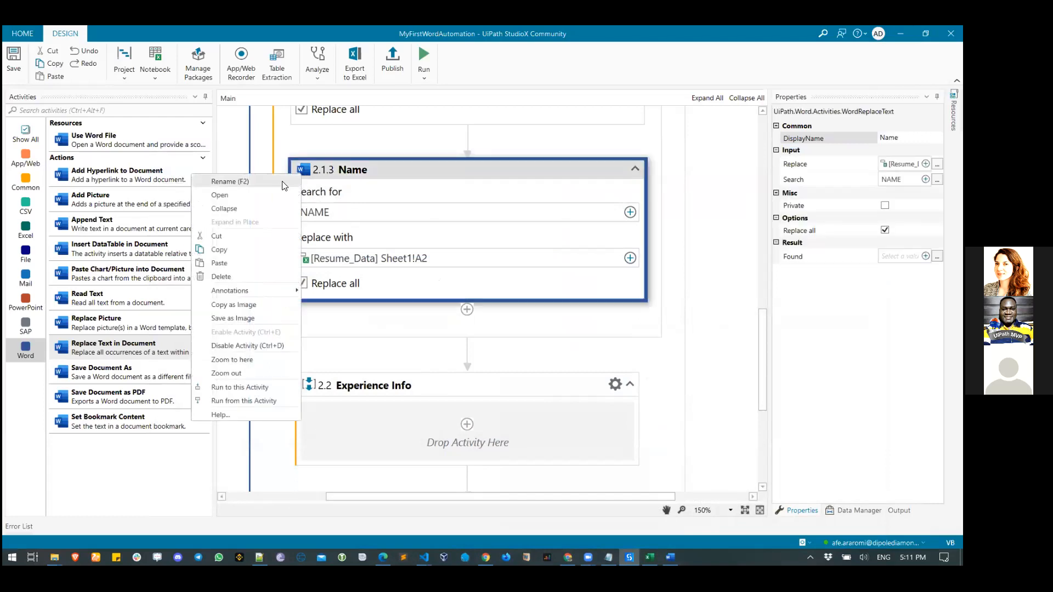
left_click(265, 248)
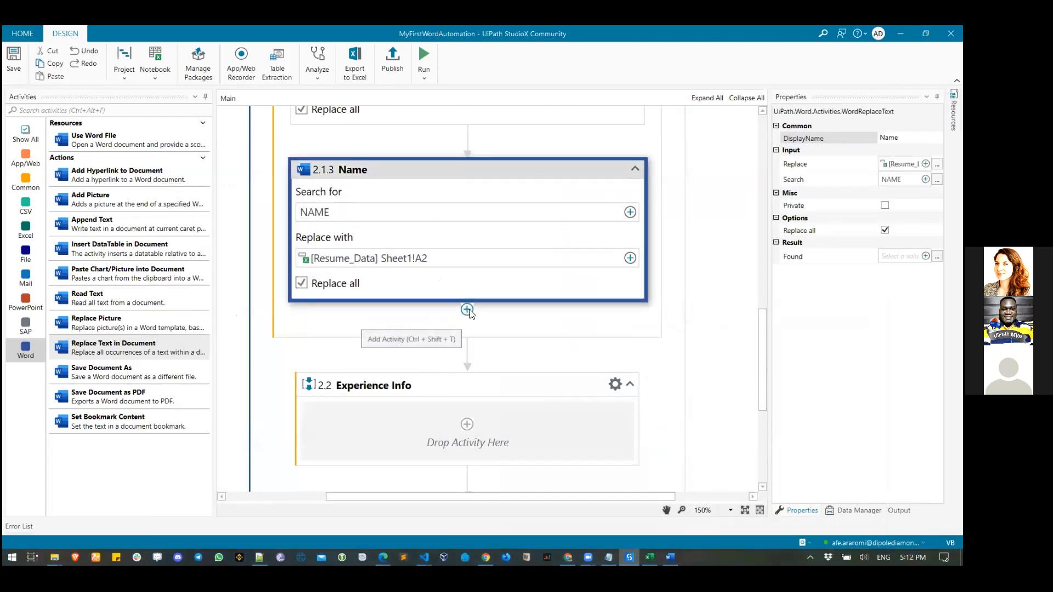
right_click(469, 312)
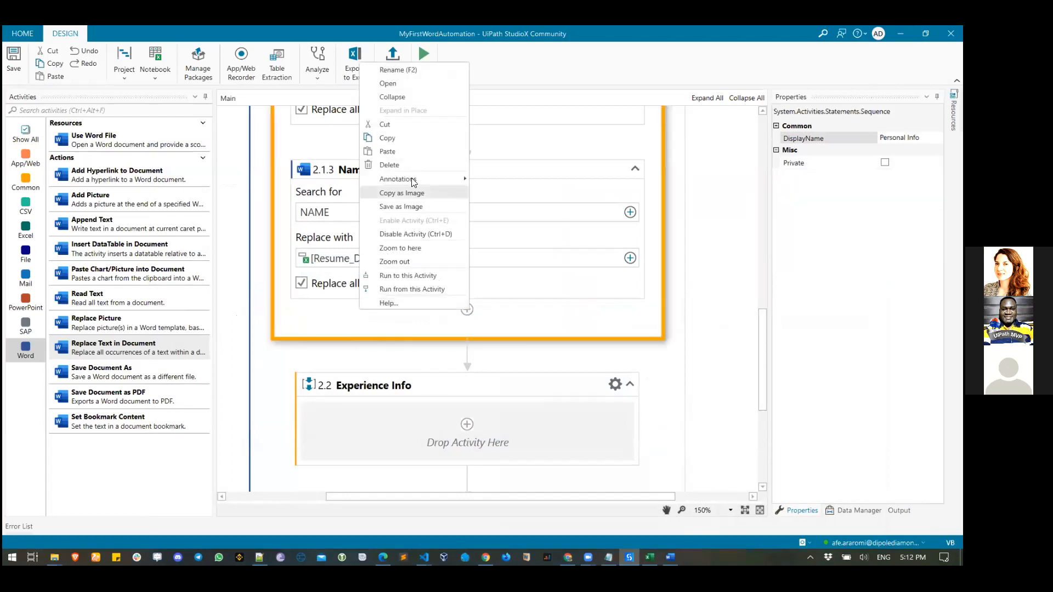
- Paste two copies of the Name activity below it as steps 2.1.4 and 2.1.5
left_click(407, 158)
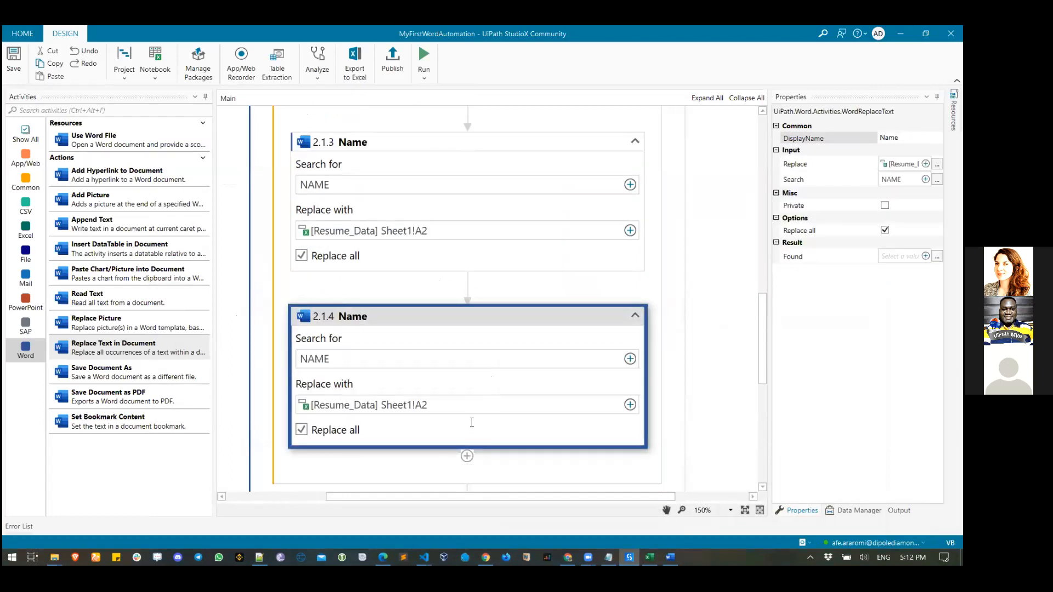
right_click(469, 458)
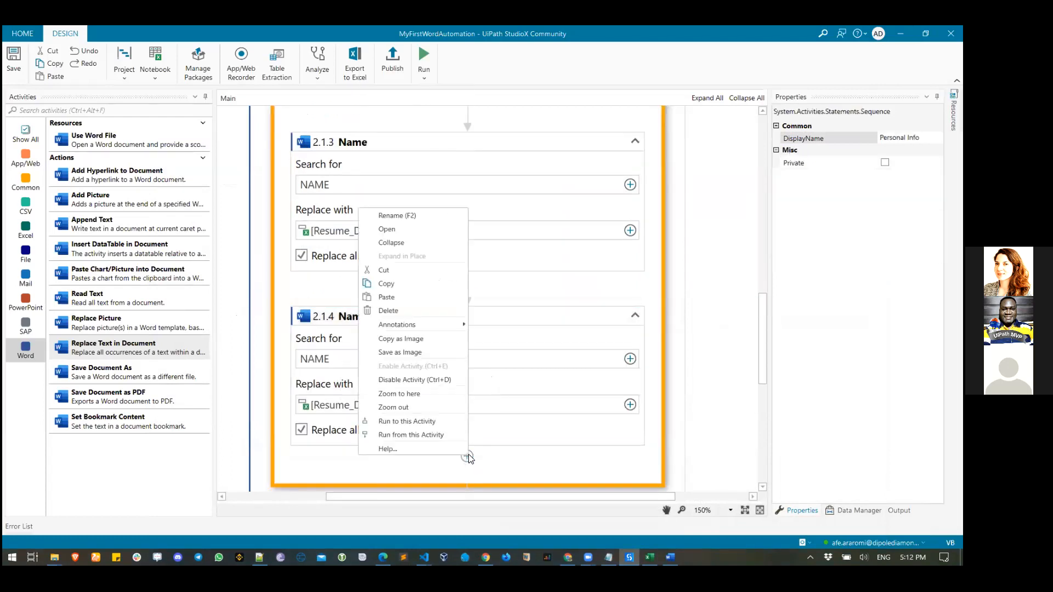
left_click(423, 299)
scroll(466, 336, "up", 3)
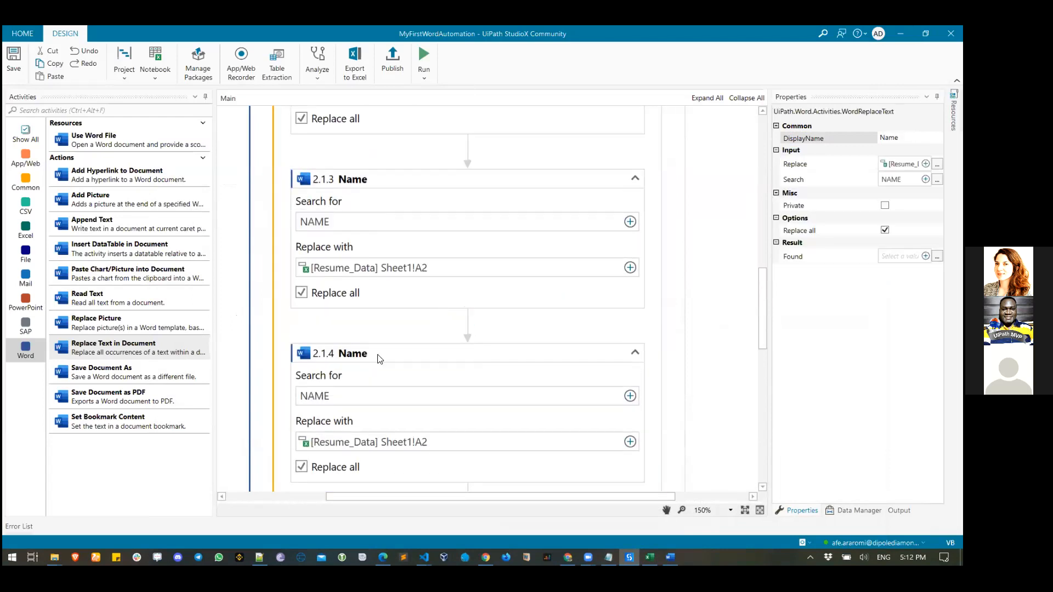
scroll(405, 230, "up", 2)
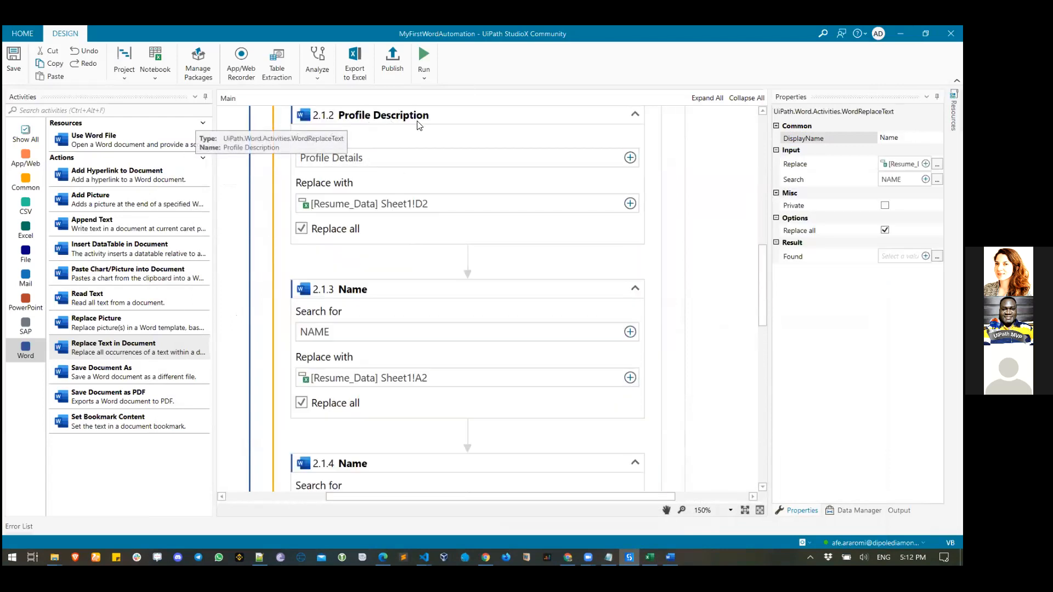
scroll(374, 236, "down", 1)
scroll(371, 307, "down", 1)
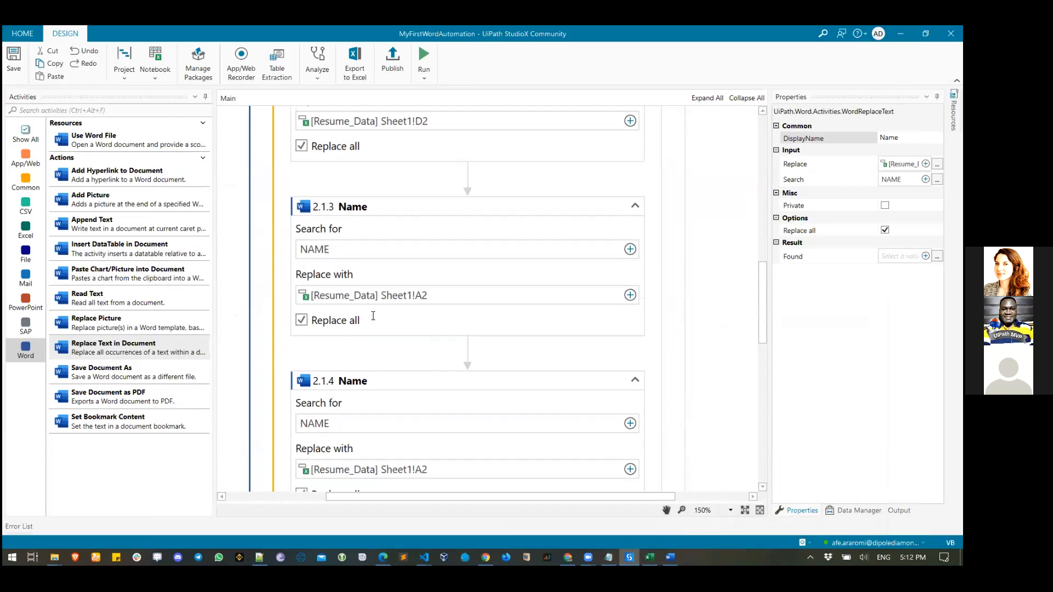
- Rename step 2.1.4 to 'Phone'
left_click(372, 366)
left_click(900, 138)
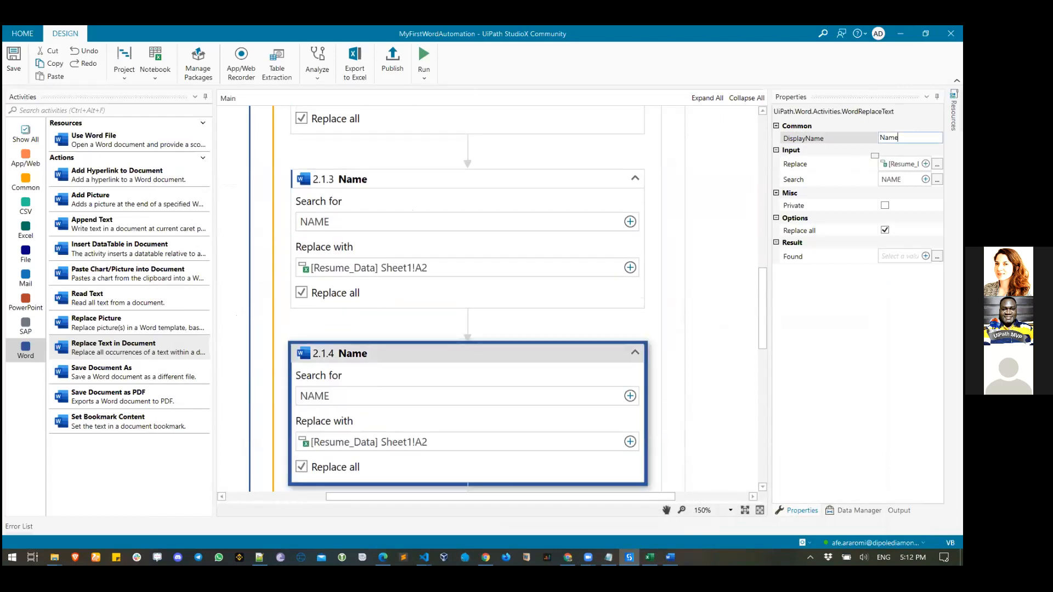
key("ctrl+a")
type("Phone")
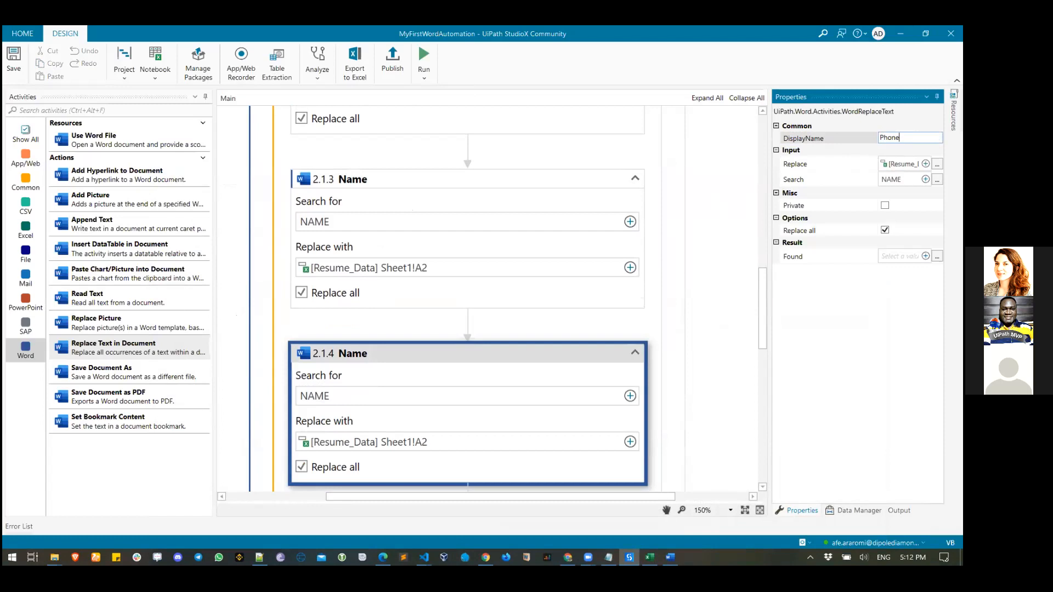
scroll(581, 335, "down", 3)
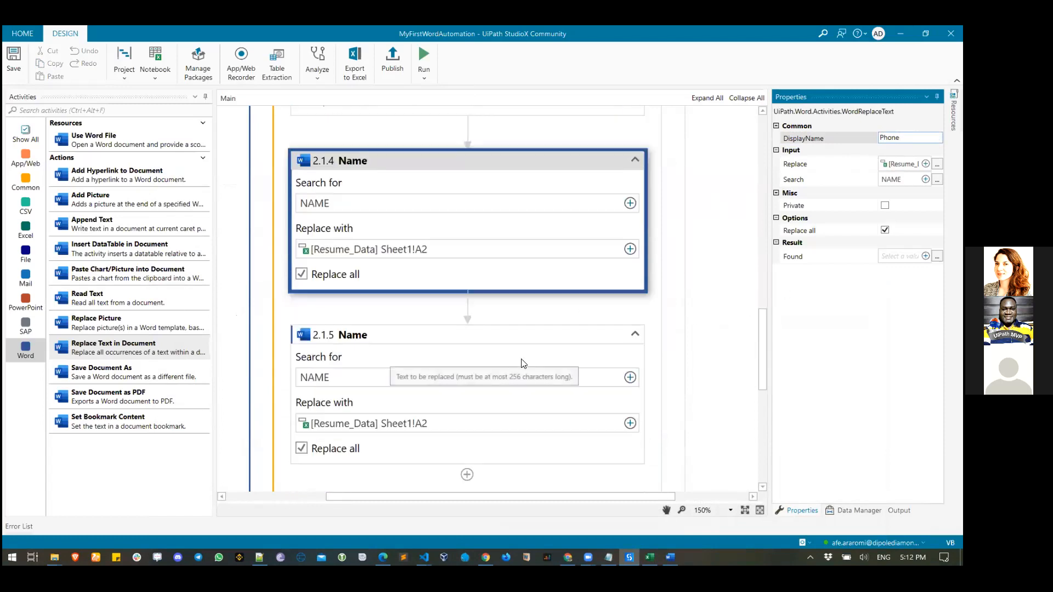
- Rename step 2.1.5 to 'Email'
left_click(497, 339)
left_click(889, 138)
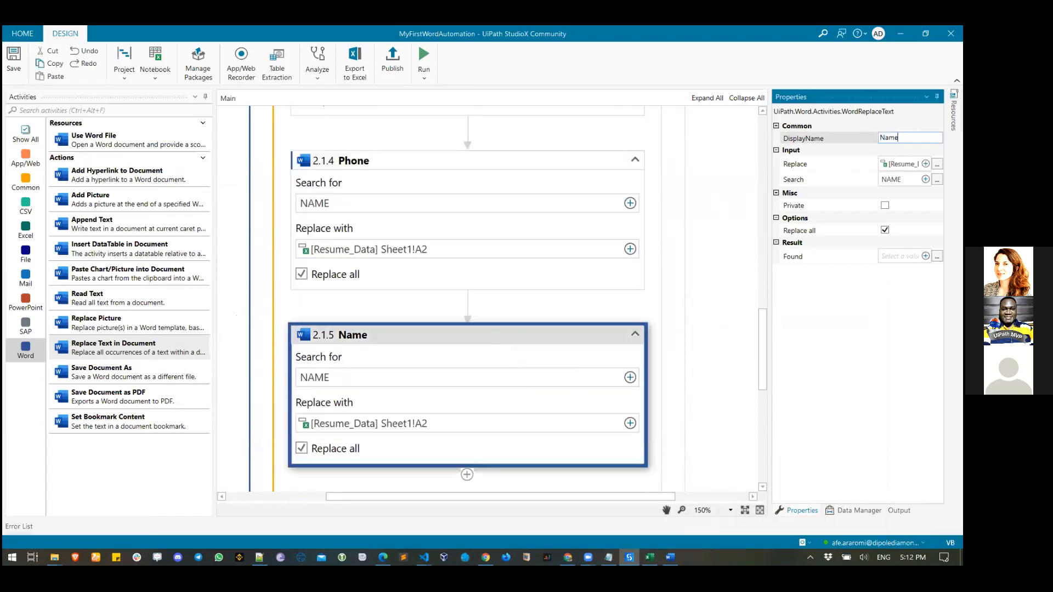
key("ctrl+a")
type("Email")
left_click(518, 330)
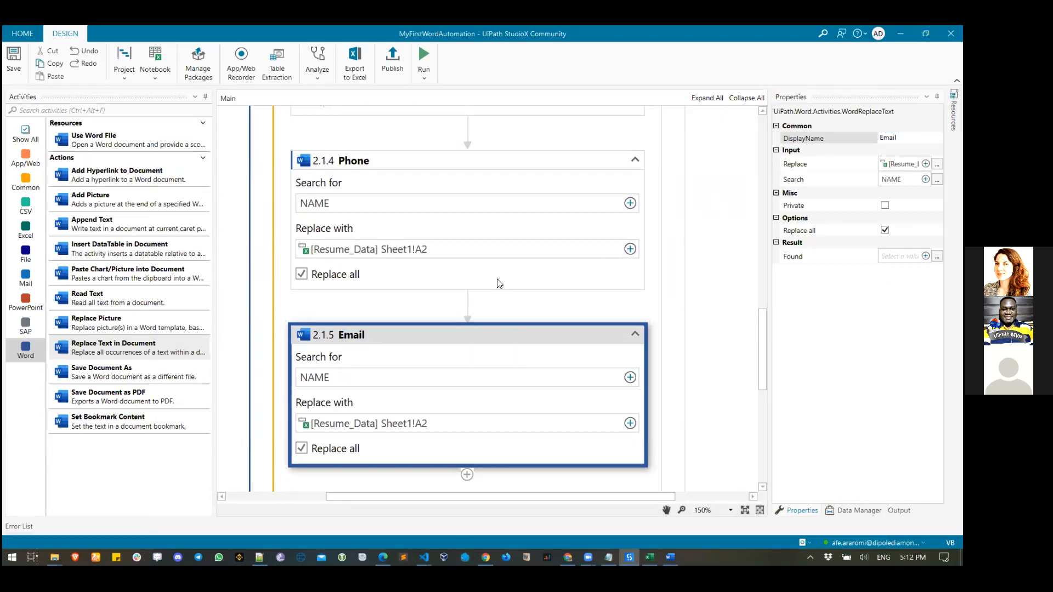
scroll(499, 283, "up", 1)
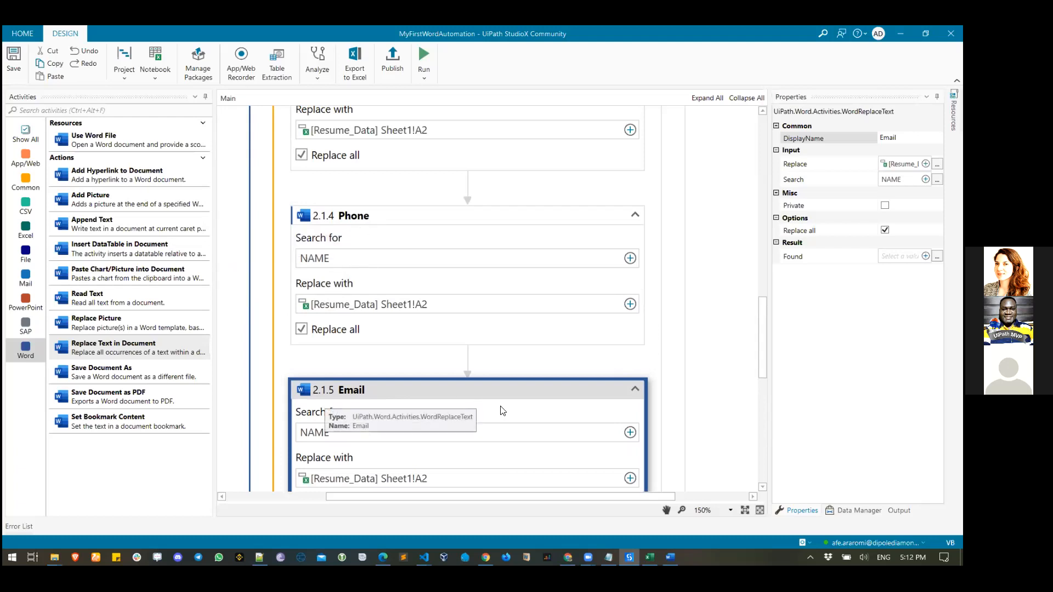
left_click(670, 557)
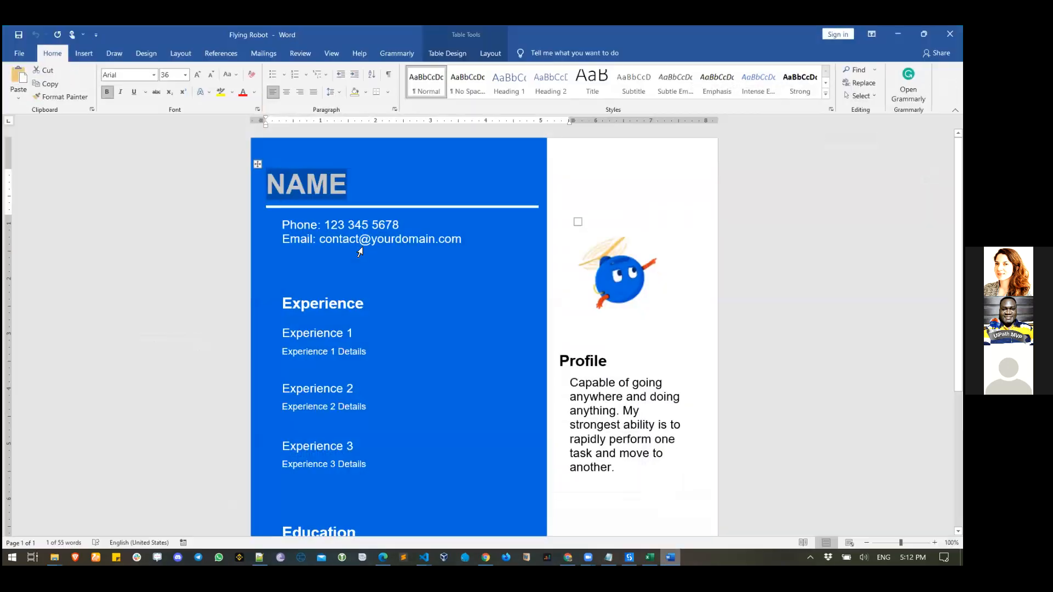
left_click(325, 226)
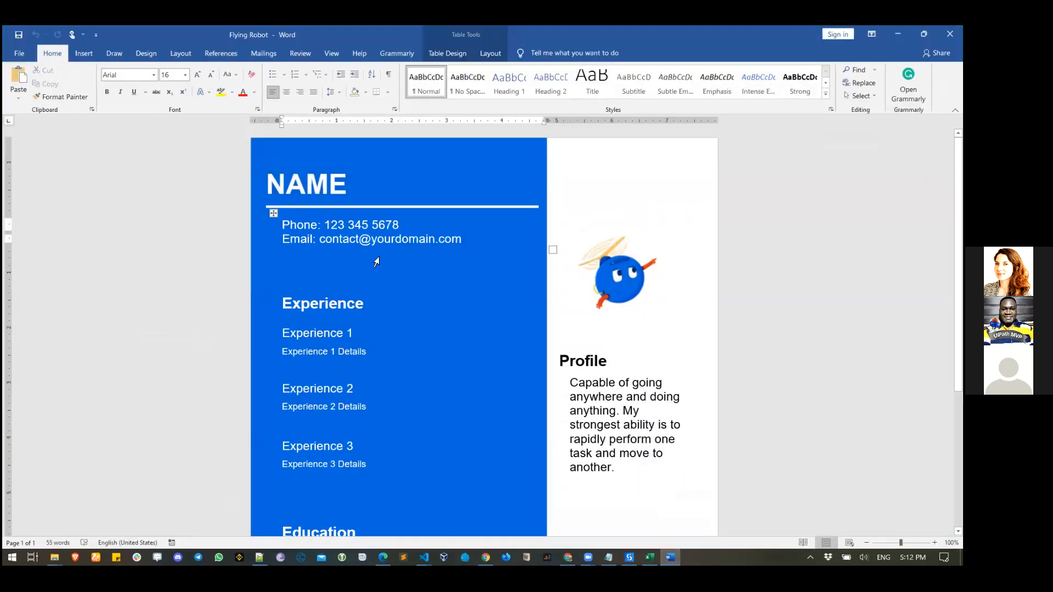
key("shift+Right")
key("shift+Right")
key("shift+Right")
key("shift+Right")
key("shift+Right")
key("shift+Right")
key("shift+Right")
key("shift+Right")
key("shift+Right")
key("shift+Right")
key("shift+Right")
key("shift+Right")
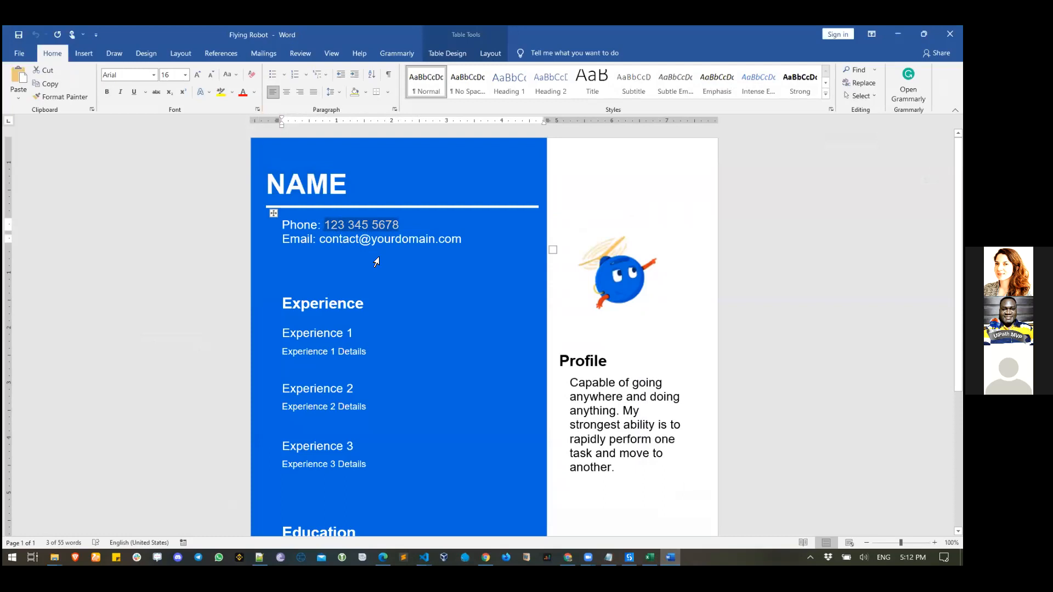
key("alt+Tab")
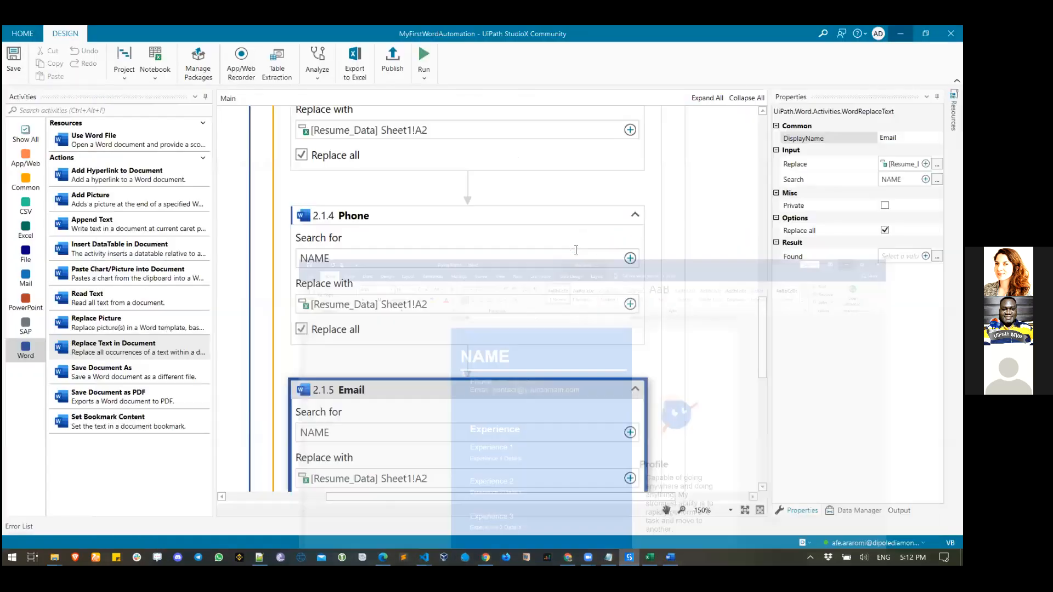
left_click(631, 259)
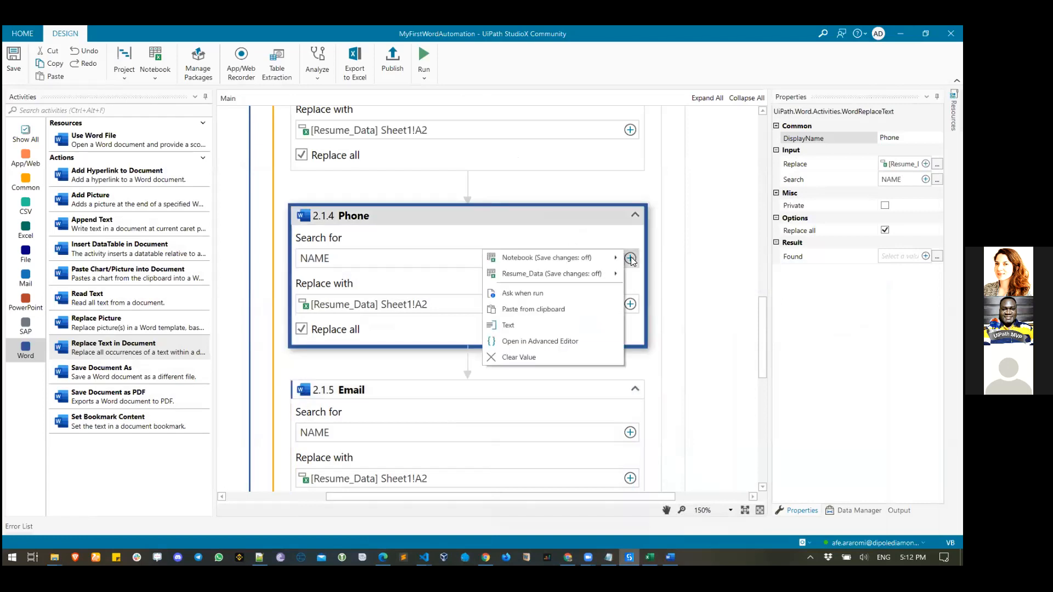
left_click(508, 325)
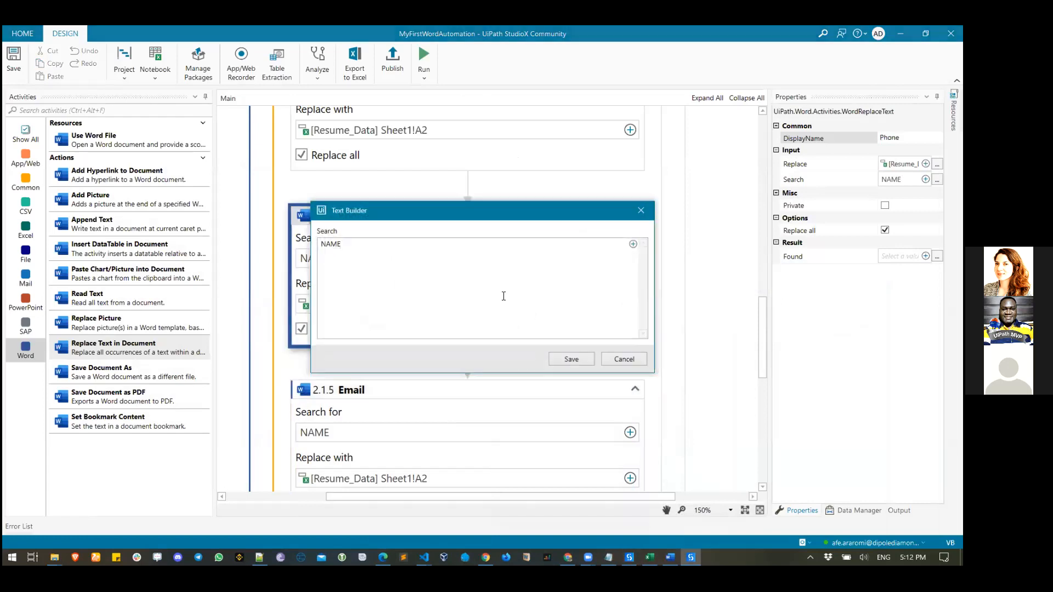
key("ctrl+a")
key("BackSpace")
type("123 345 5678")
left_click(568, 359)
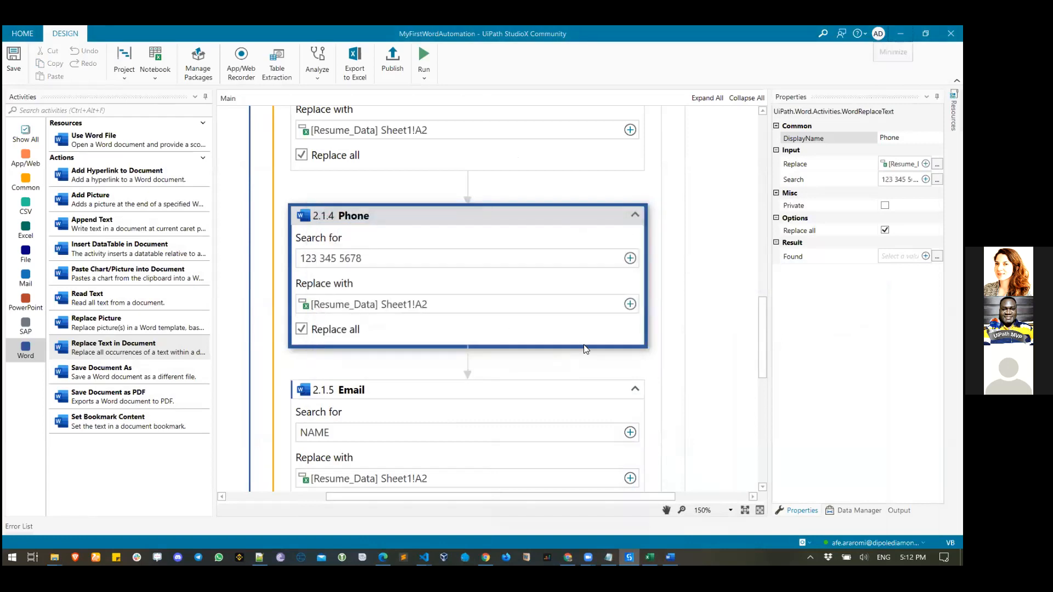
- Set the Phone replacement to cell B2 of Resume_Data and confirm it
left_click(630, 304)
mouse_move(530, 321)
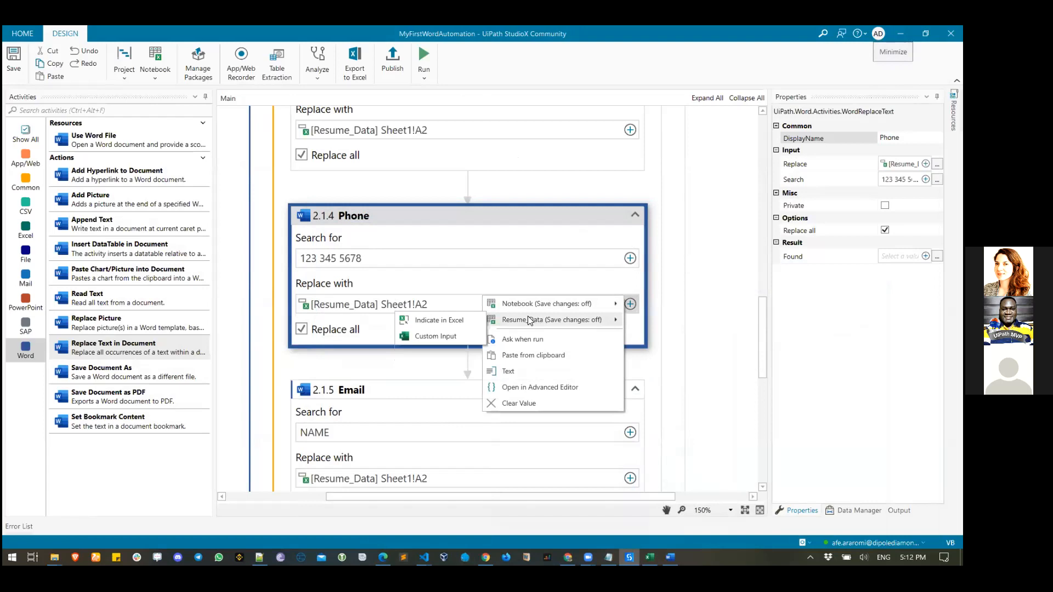
left_click(439, 320)
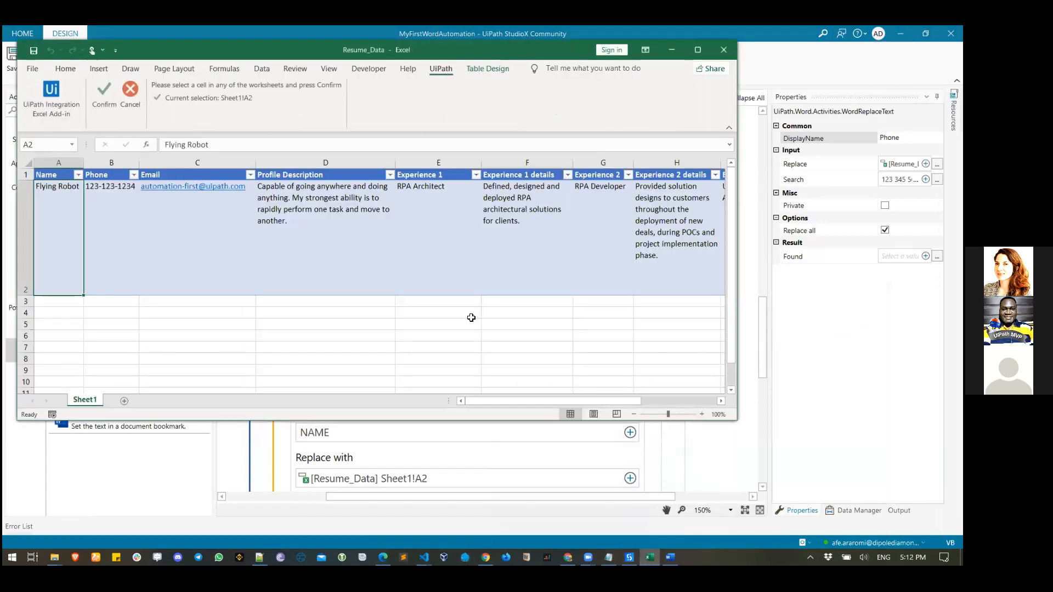
left_click(120, 204)
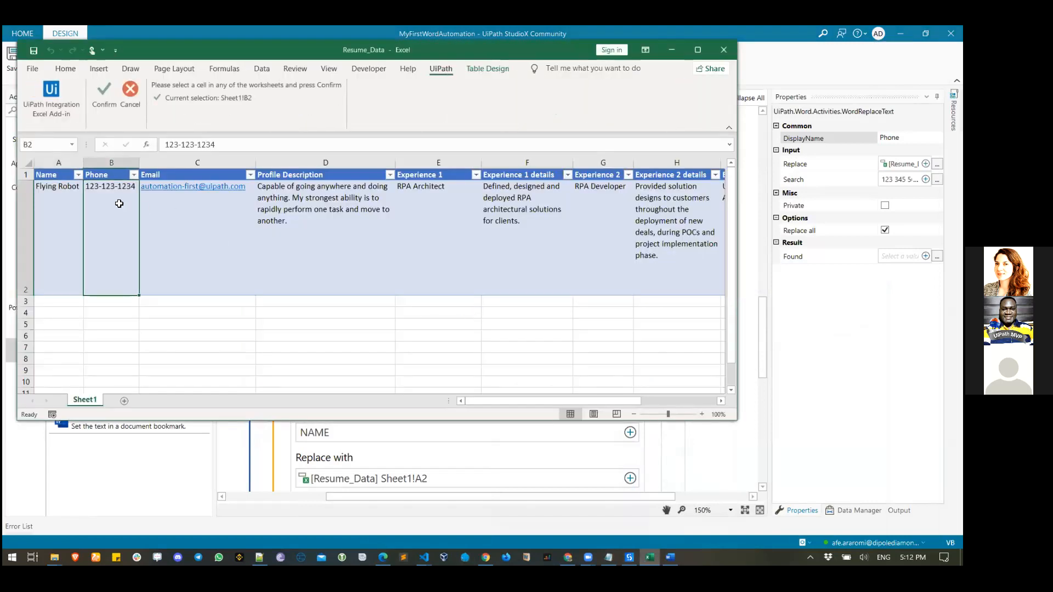
left_click(99, 105)
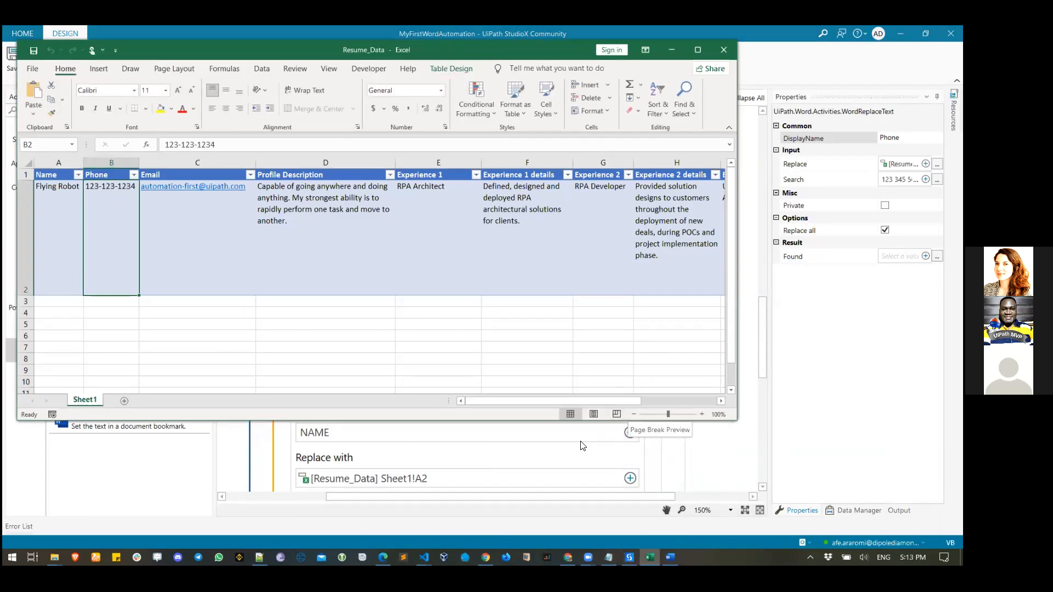
scroll(408, 313, "down", 3)
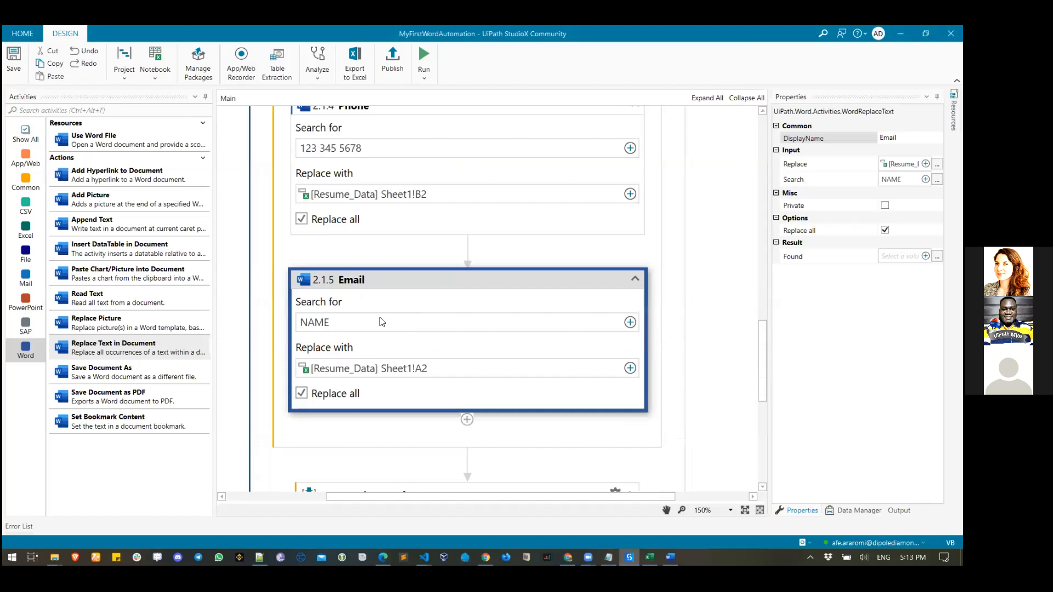
- Select only the placeholder address on the Word resume's Email line, then switch back to StudioX
left_click(671, 558)
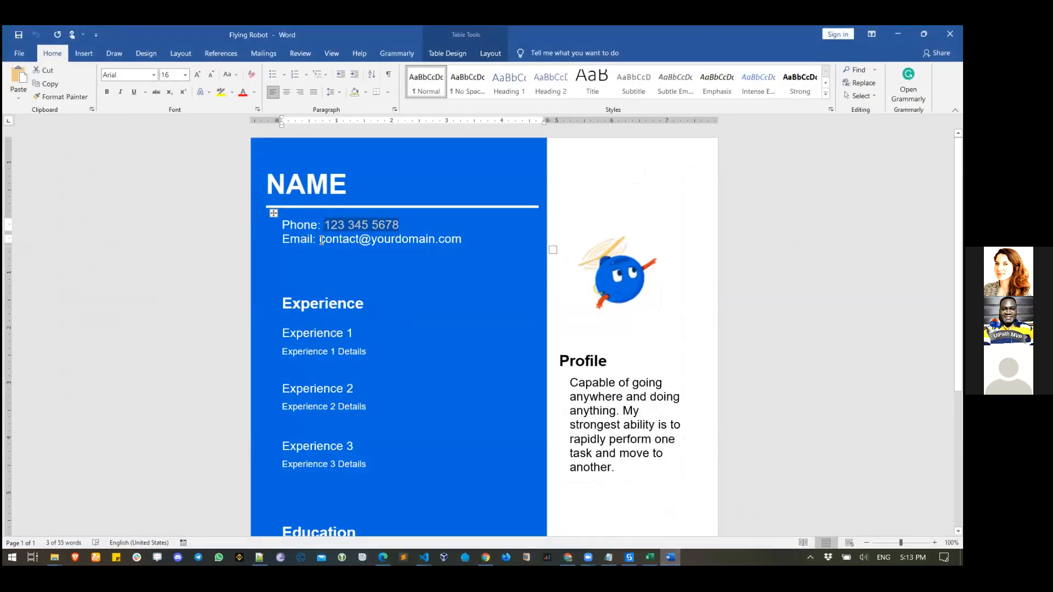
left_click(322, 240)
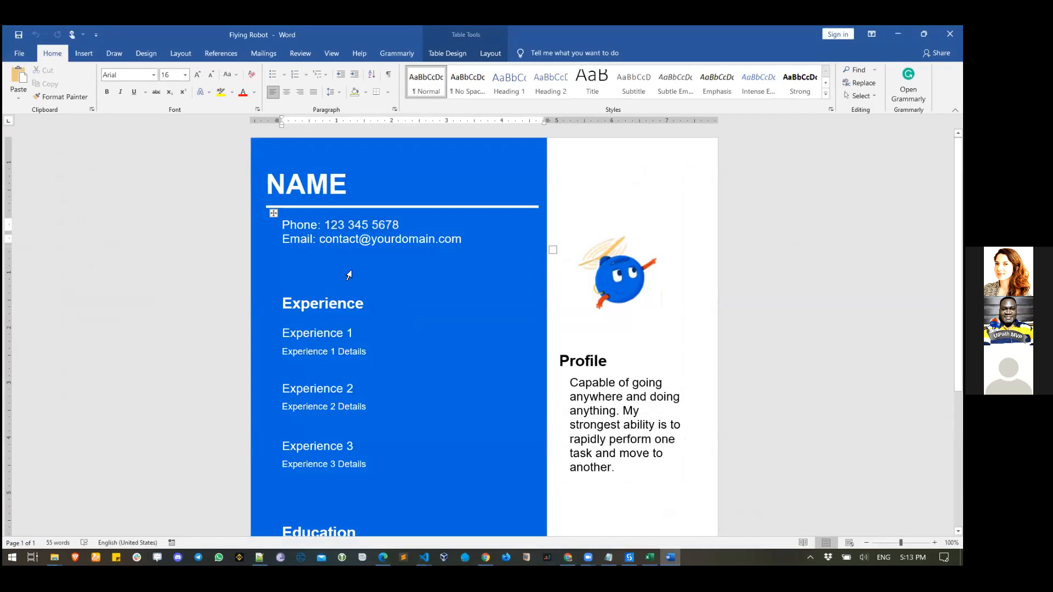
left_click(351, 270)
key("shift+Left")
key("ctrl+c")
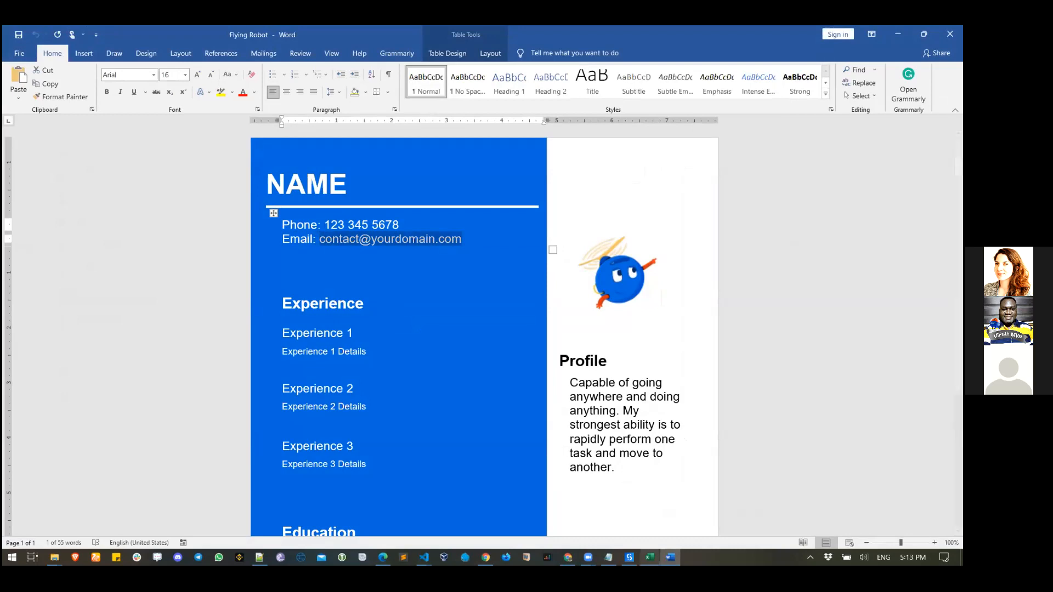
left_click(629, 558)
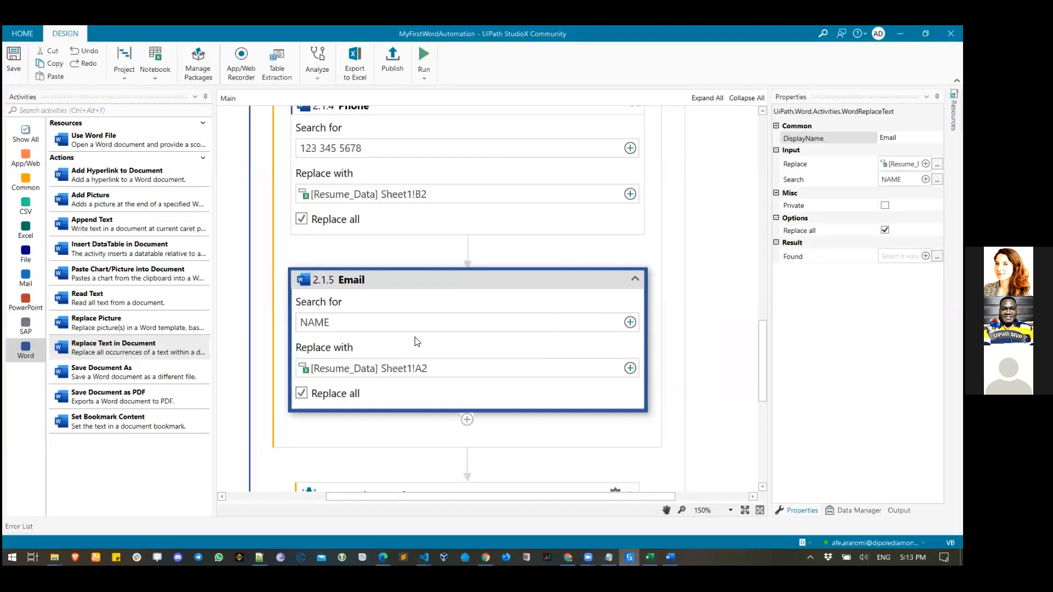
- Replace the Email step's NAME search text with the pasted placeholder email address
left_click(630, 323)
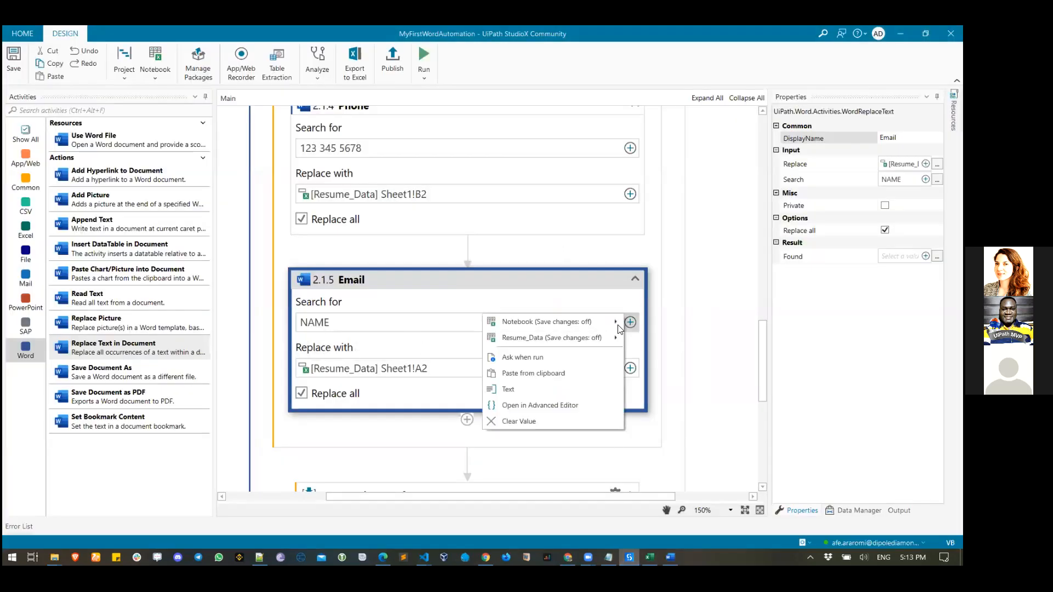
left_click(558, 387)
key("BackSpace")
key("BackSpace")
key("BackSpace")
key("BackSpace")
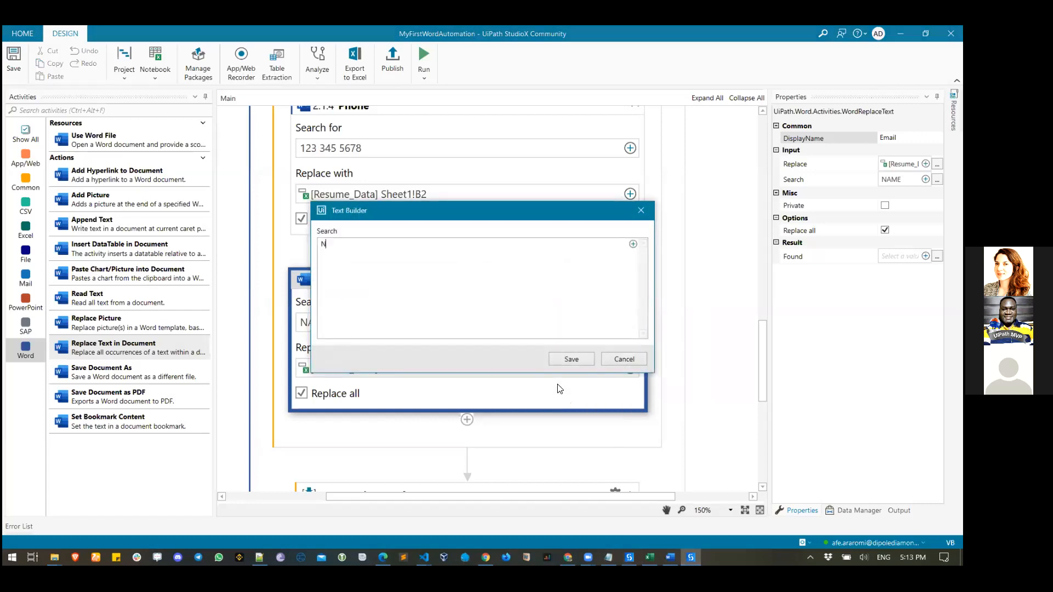
key("ctrl+v")
left_click(570, 359)
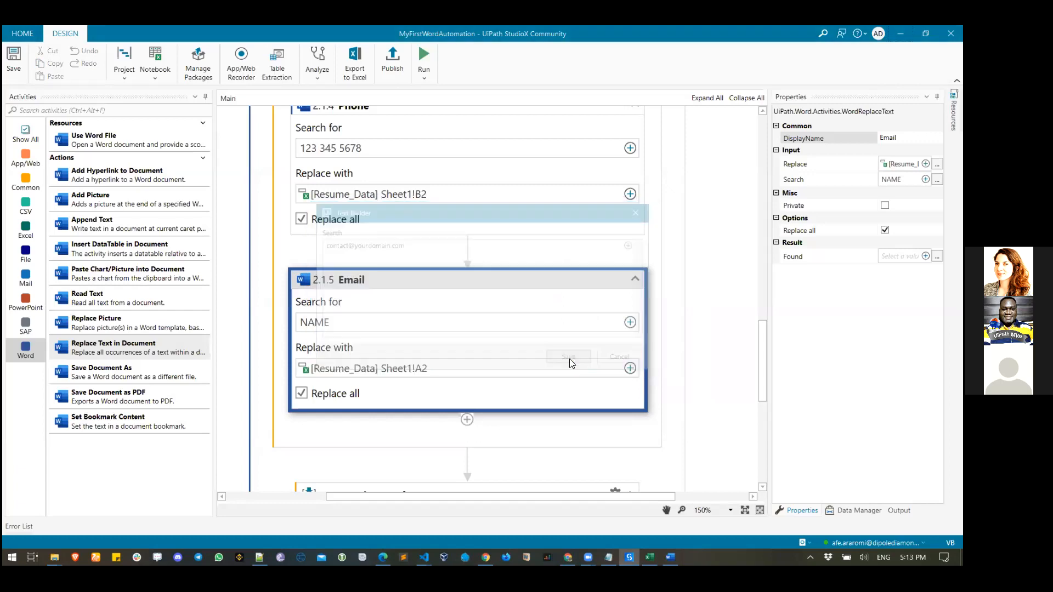
- Set the Email replacement to cell C2 of Resume_Data and confirm it
left_click(631, 369)
mouse_move(545, 386)
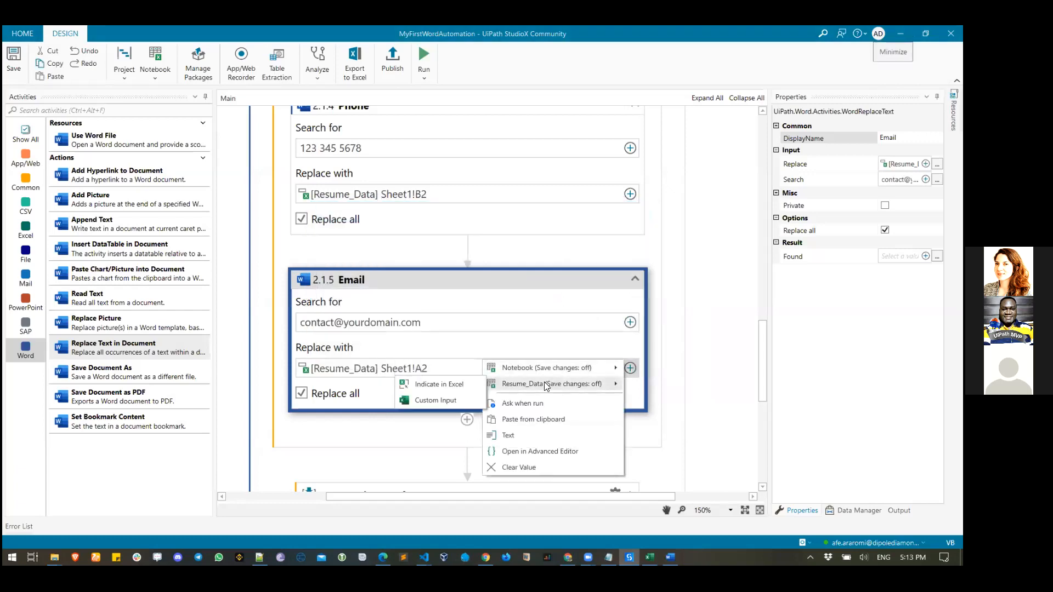
left_click(447, 385)
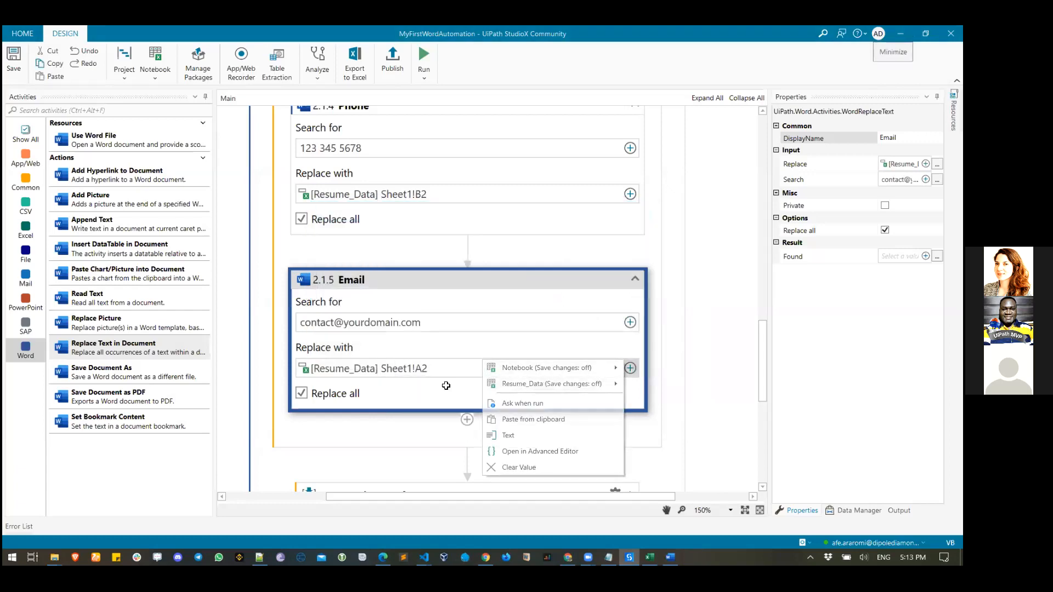
left_click(190, 213)
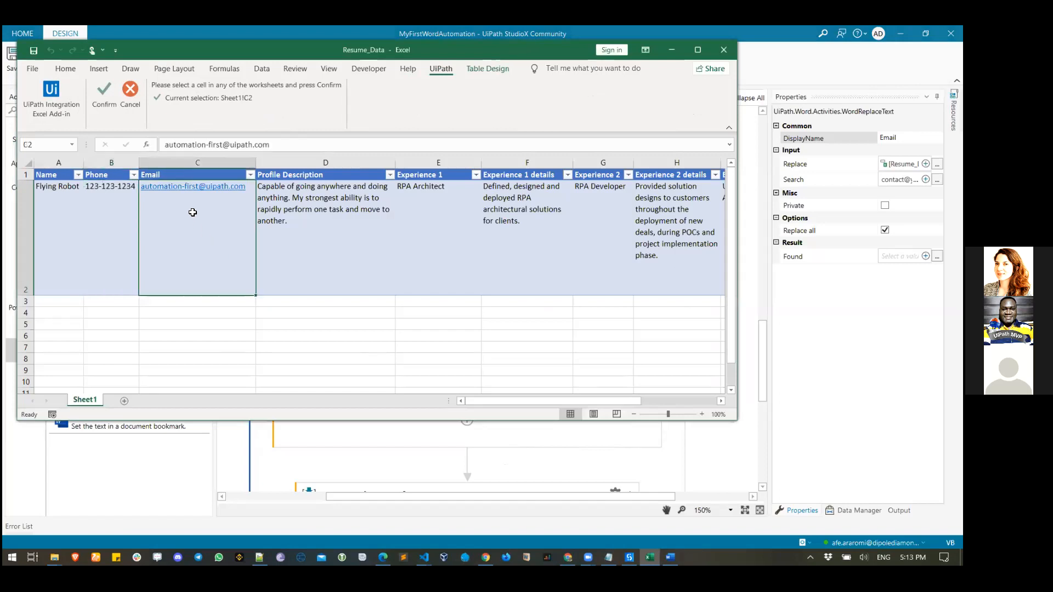
left_click(108, 104)
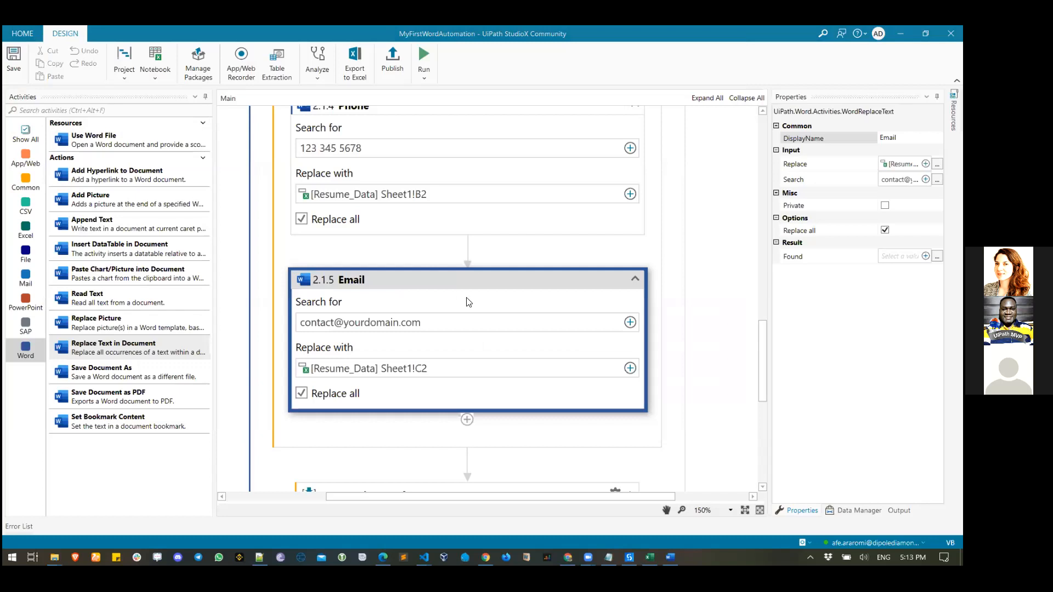
scroll(561, 367, "up", 5)
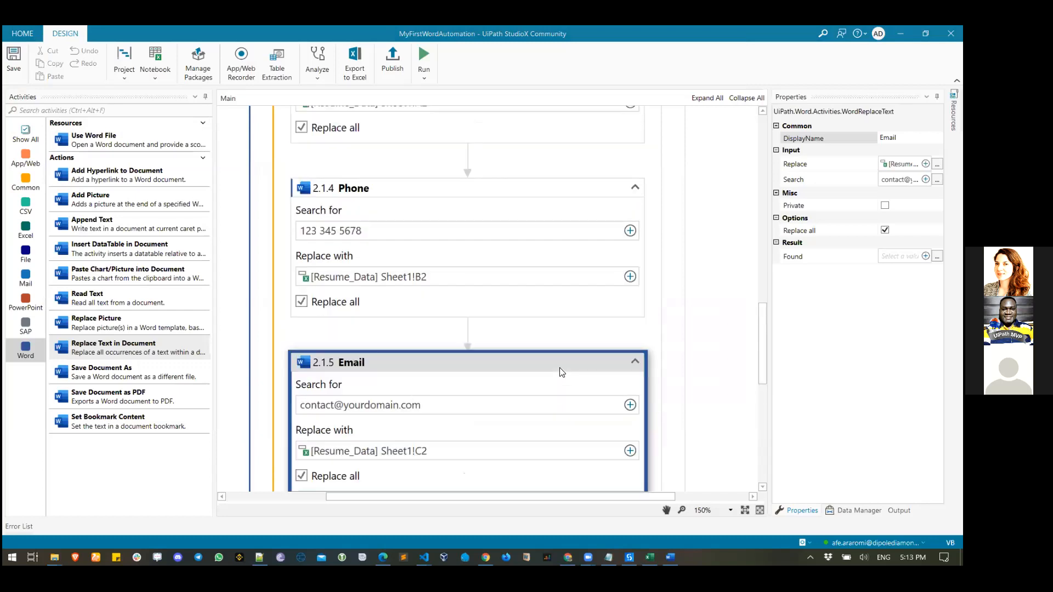
- Review the Name, Phone and Email replace steps, then run the workflow
scroll(560, 369, "up", 3)
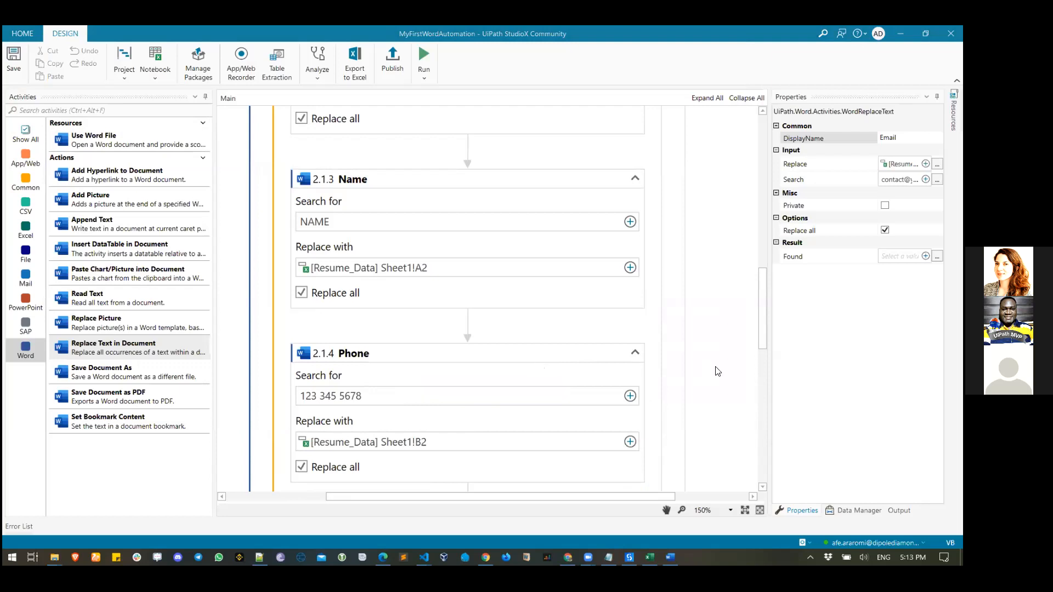
scroll(718, 372, "down", 3)
scroll(718, 373, "down", 3)
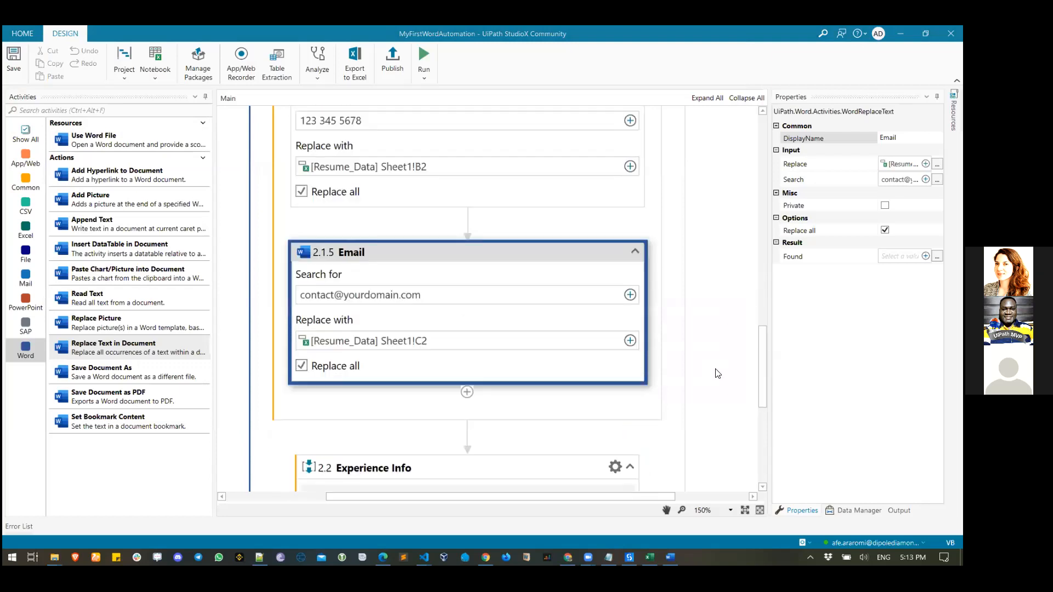
scroll(718, 374, "up", 3)
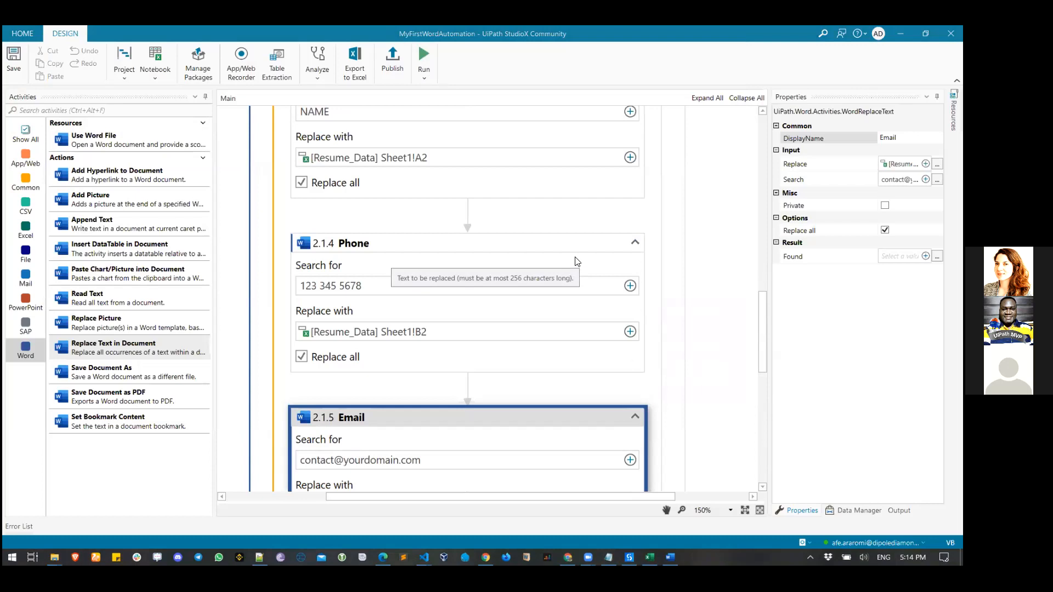
scroll(577, 262, "up", 2)
left_click(423, 55)
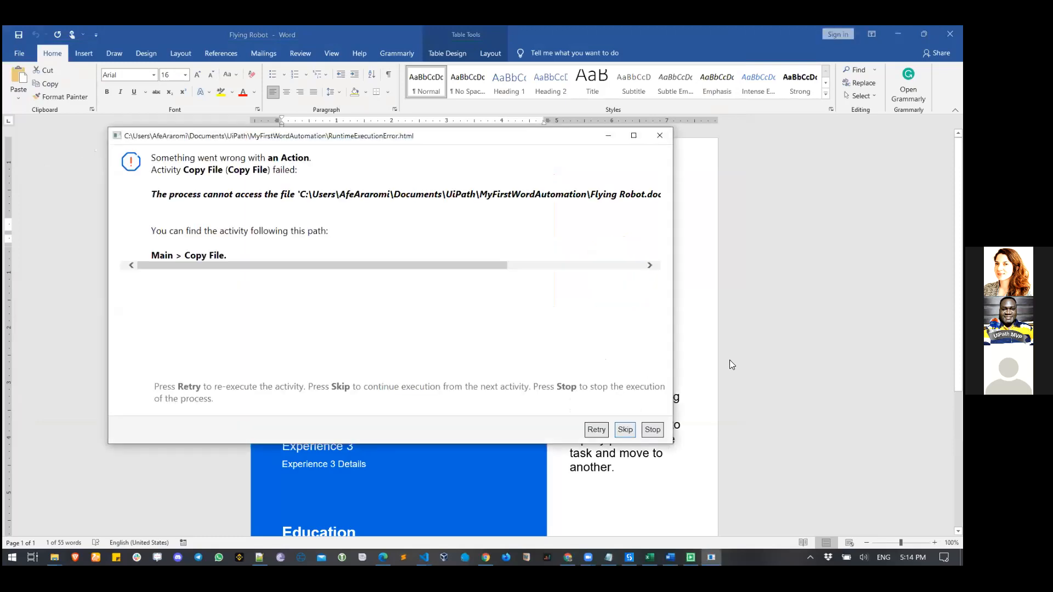
- Stop the failed run, dismiss the runtime error, and close the Flying Robot document and Resume_Data workbook
left_click(656, 430)
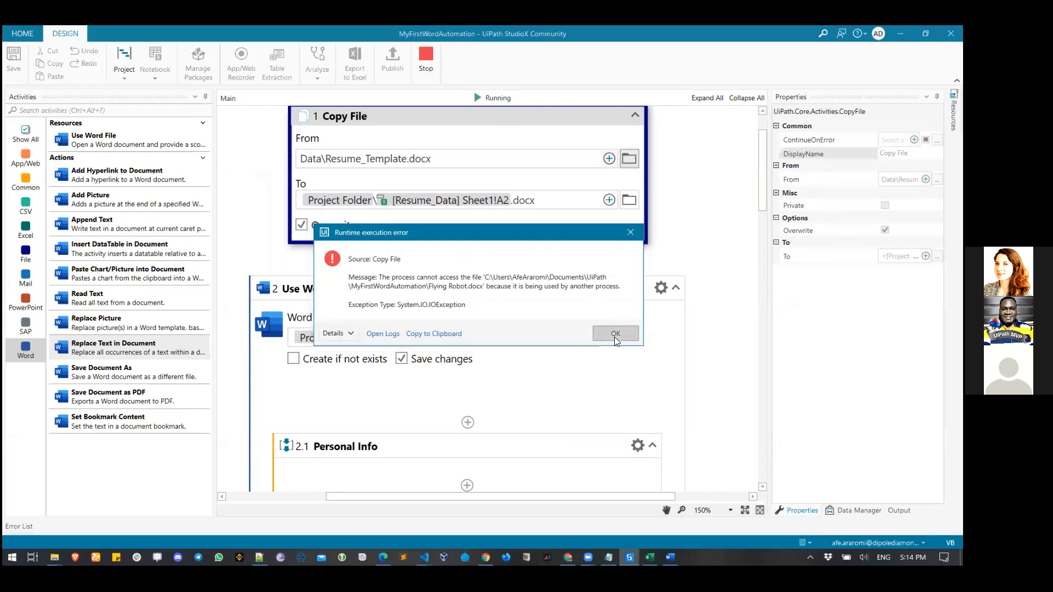
left_click(614, 334)
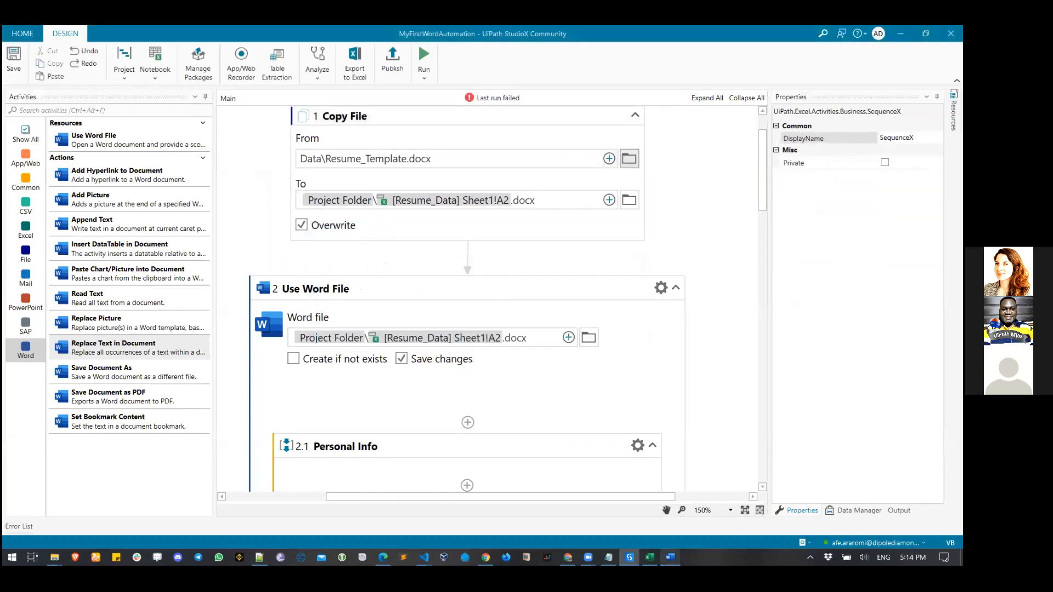
mouse_move(671, 558)
left_click(651, 492)
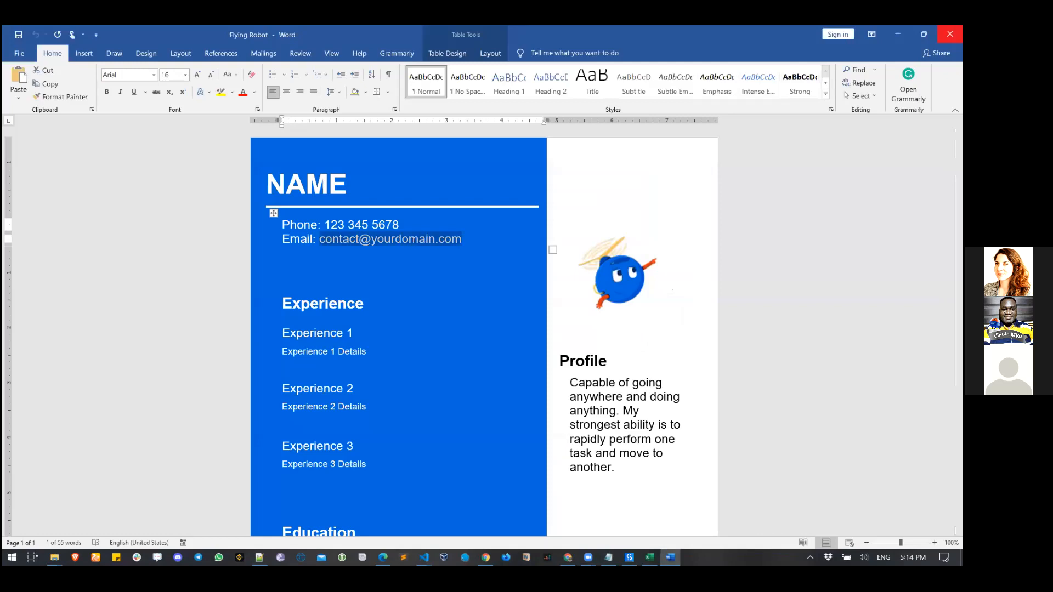
left_click(950, 34)
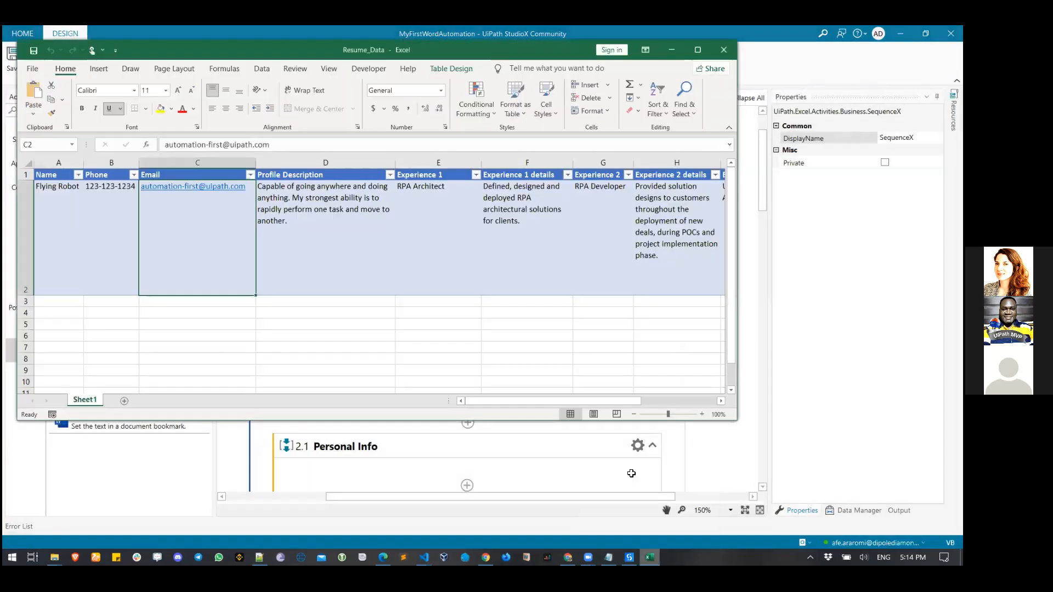
left_click(723, 49)
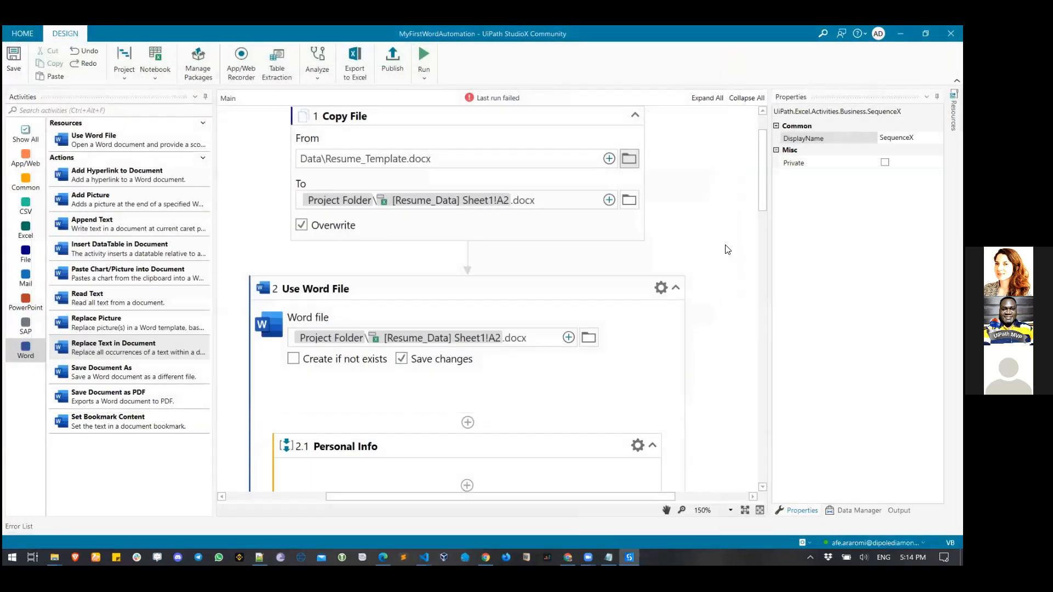
scroll(727, 250, "up", 2)
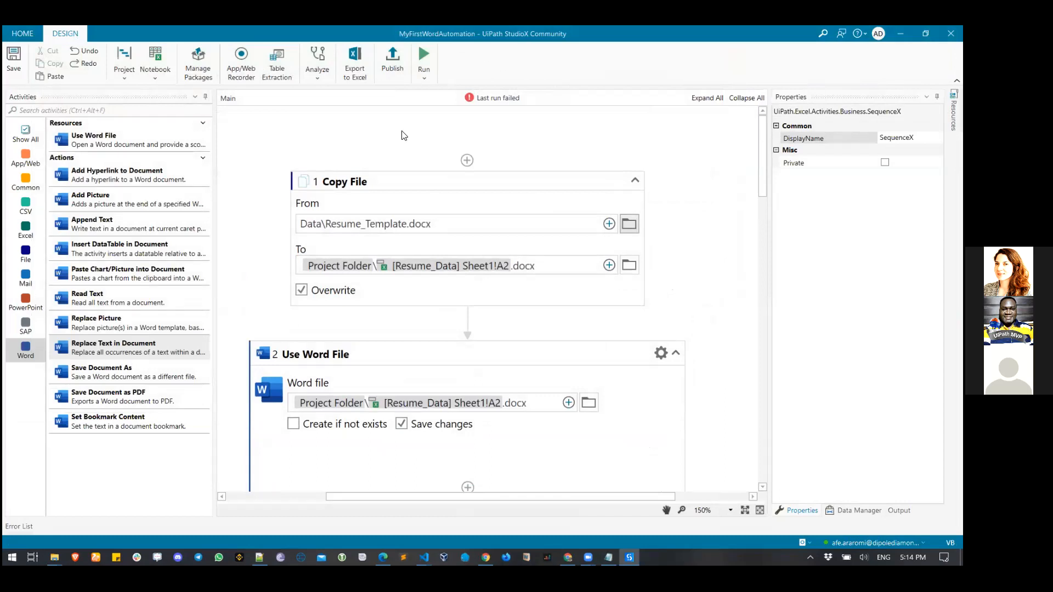
- Rerun the automation, then open Flying Robot.docx to check the filled-in name, phone and email
left_click(427, 54)
left_click(901, 33)
double_click(217, 167)
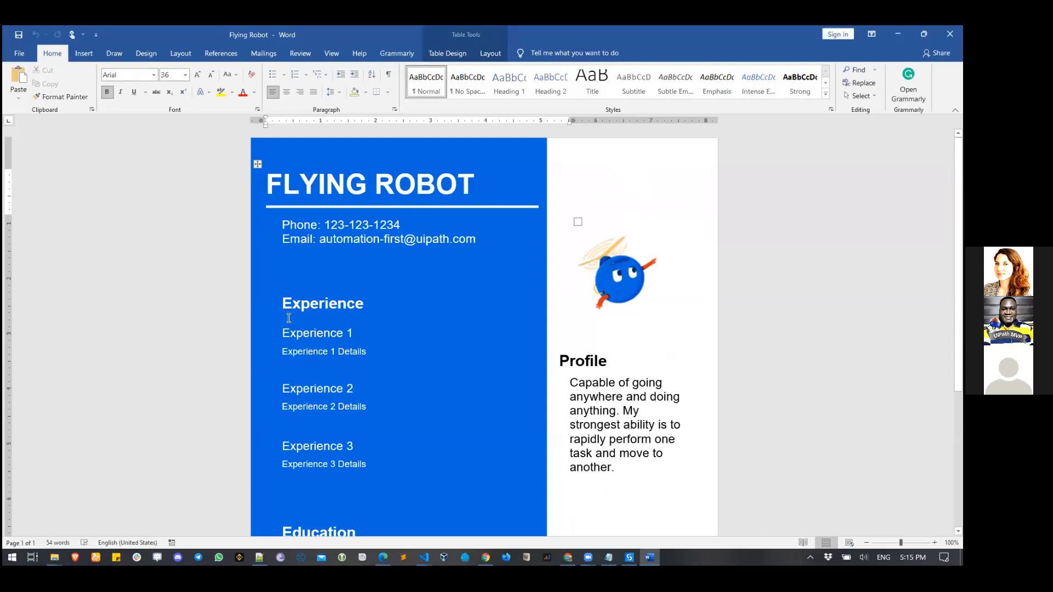
scroll(358, 436, "down", 3)
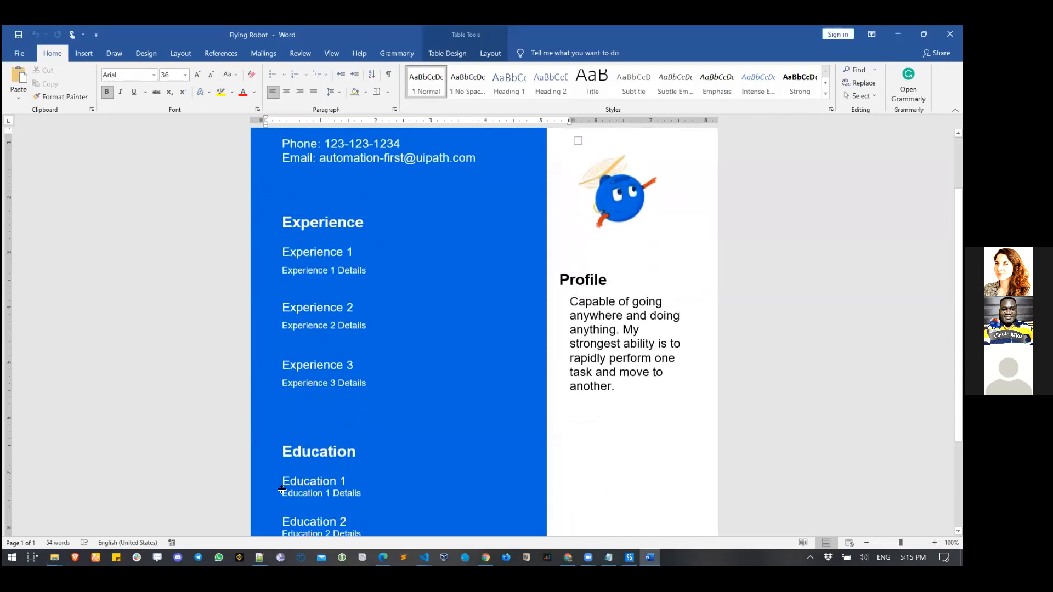
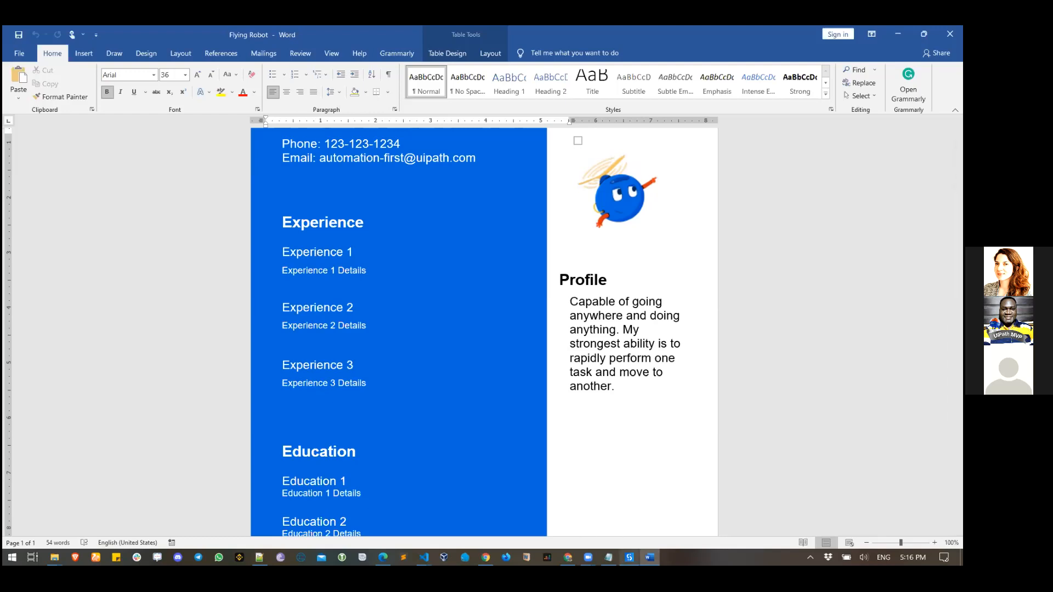
- Inspect the 'Experience 1' heading and 'Experience 1 Details' line in the Flying Robot resume
left_click(629, 557)
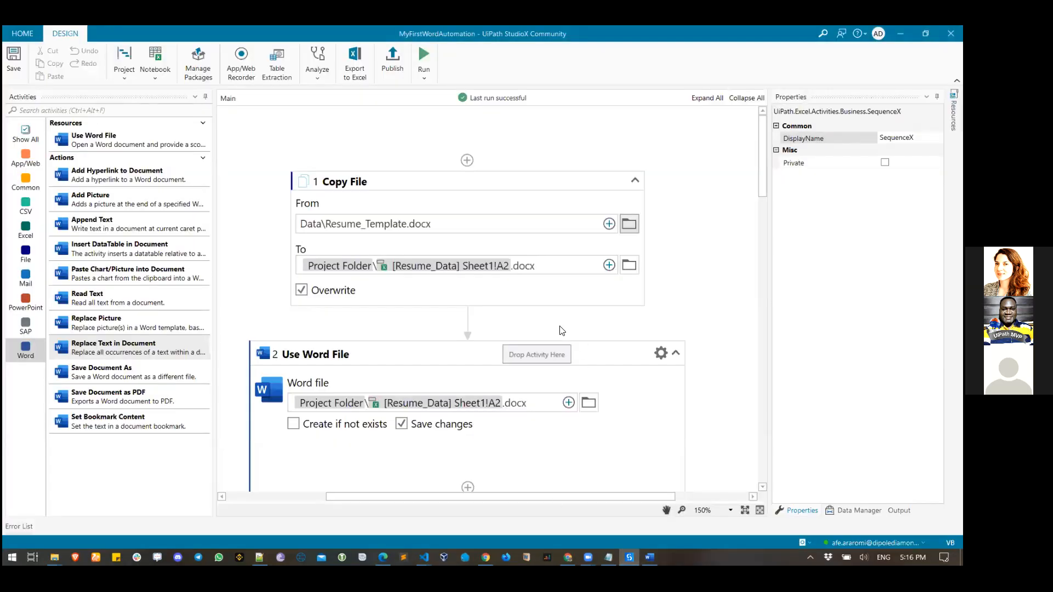
left_click(650, 557)
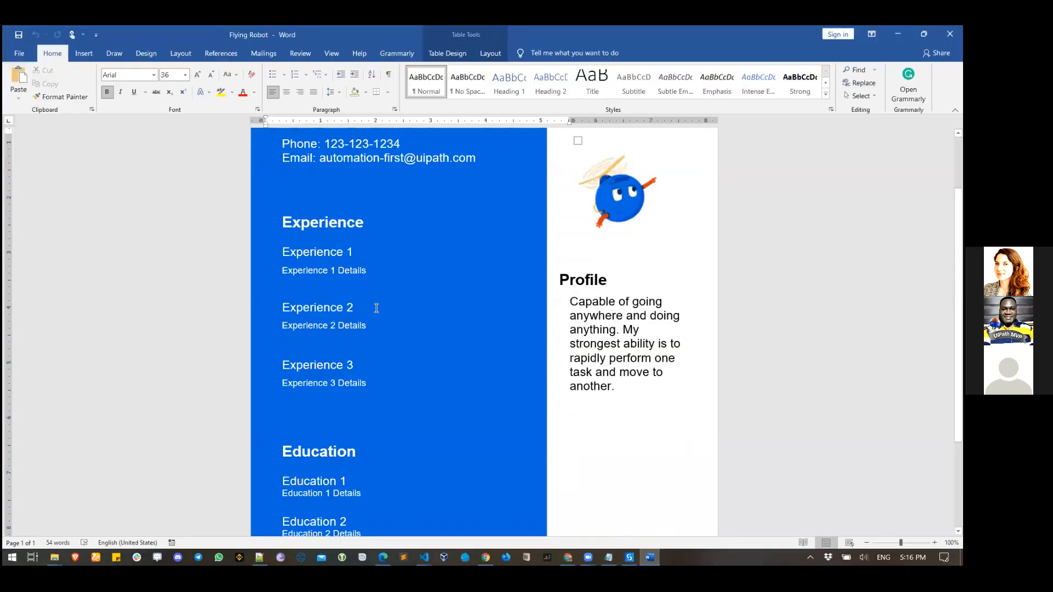
left_click(360, 256)
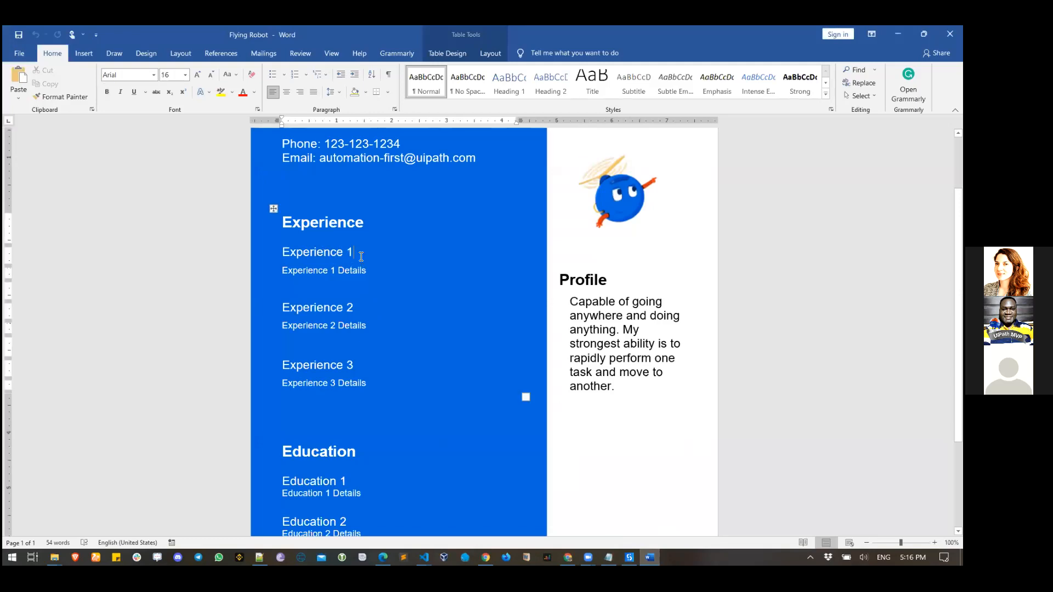
triple_click(361, 256)
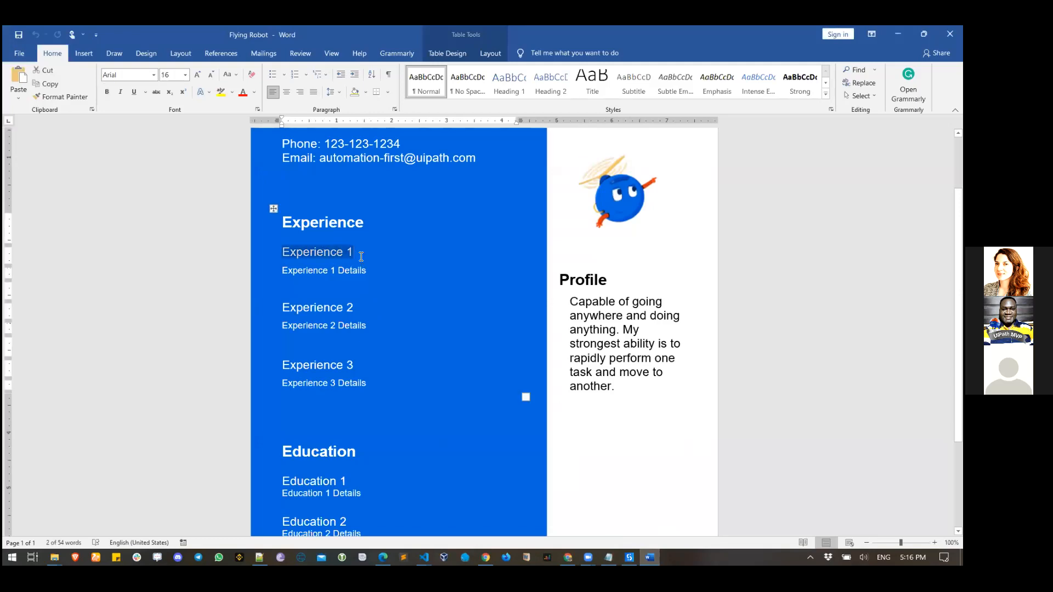
left_click(375, 271)
triple_click(375, 271)
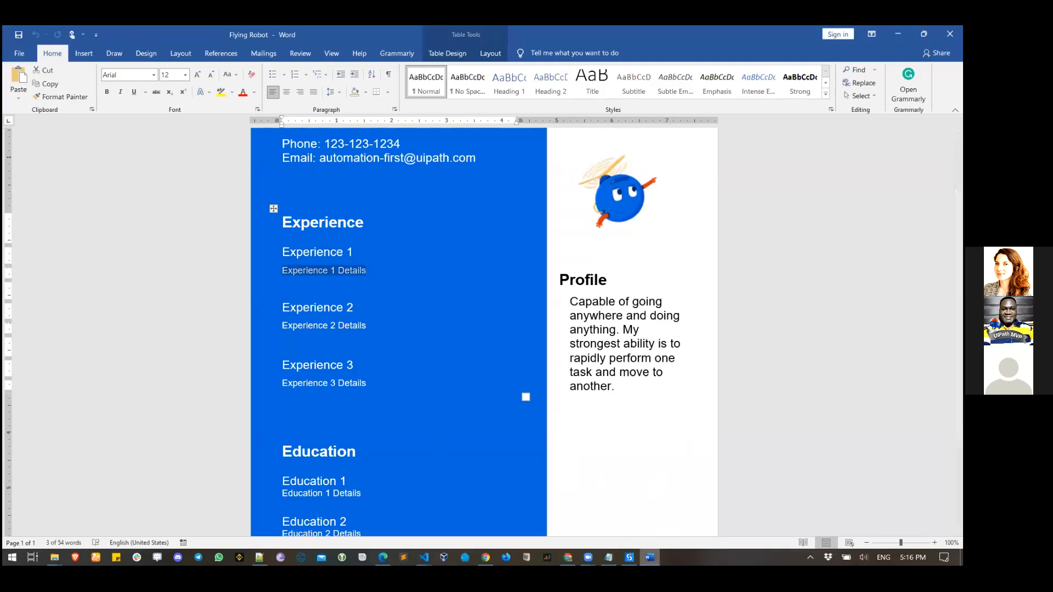
left_click(630, 558)
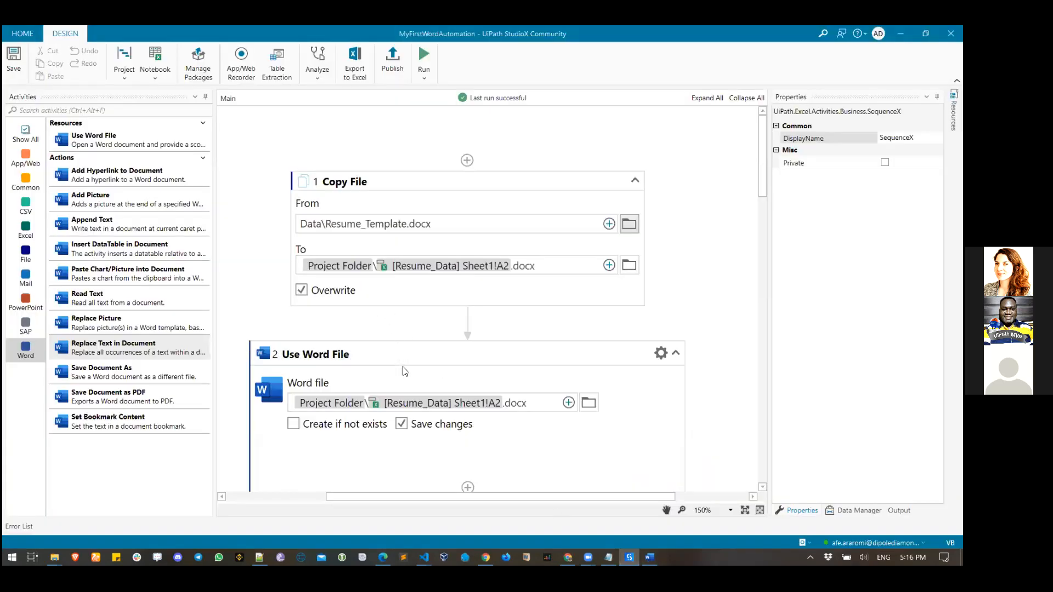
scroll(356, 316, "down", 6)
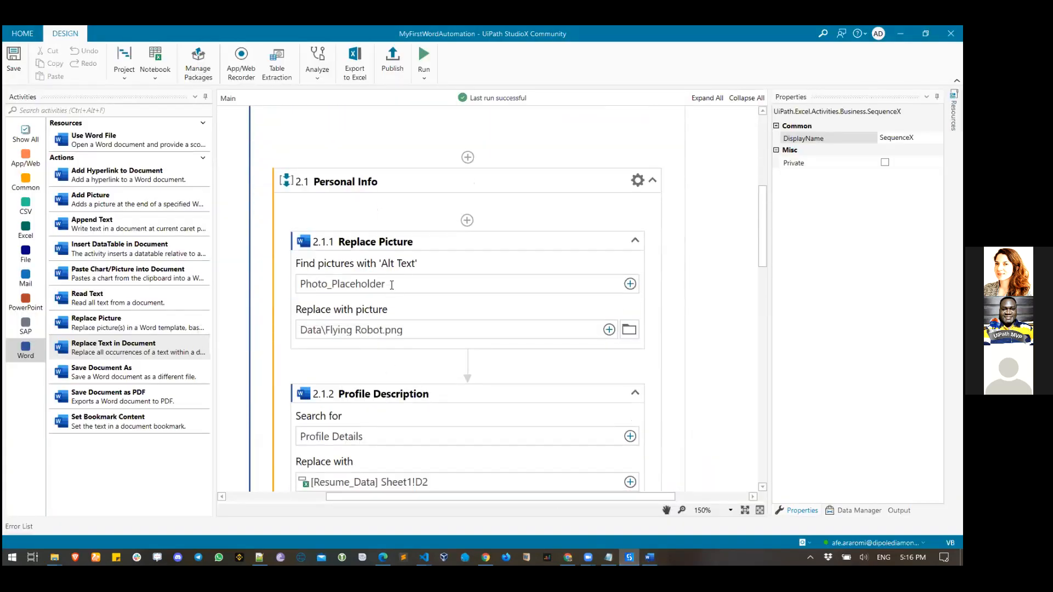
scroll(347, 369, "down", 1)
left_click(345, 368)
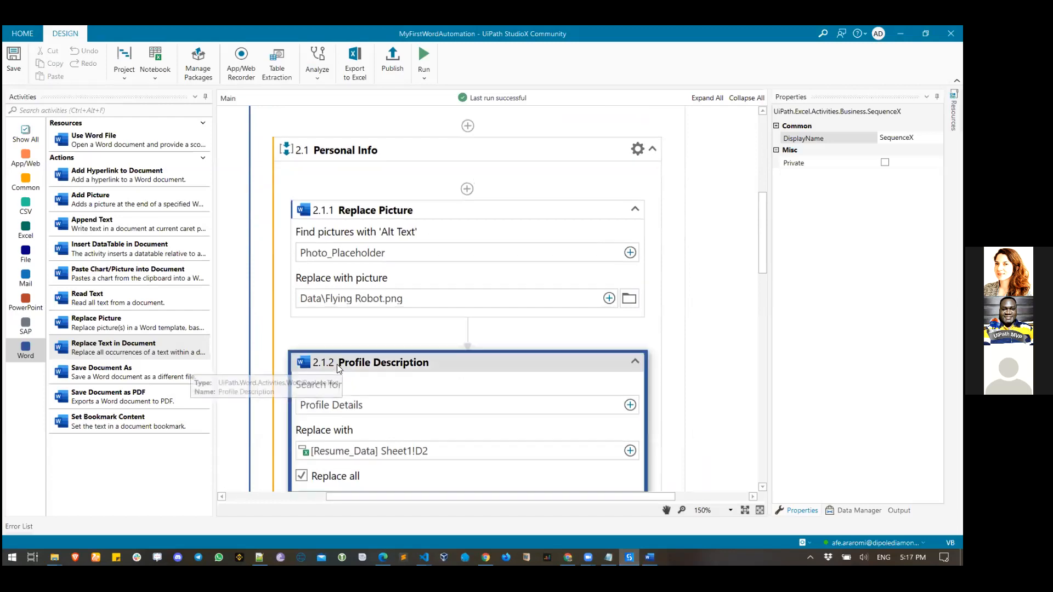
scroll(405, 438, "down", 8)
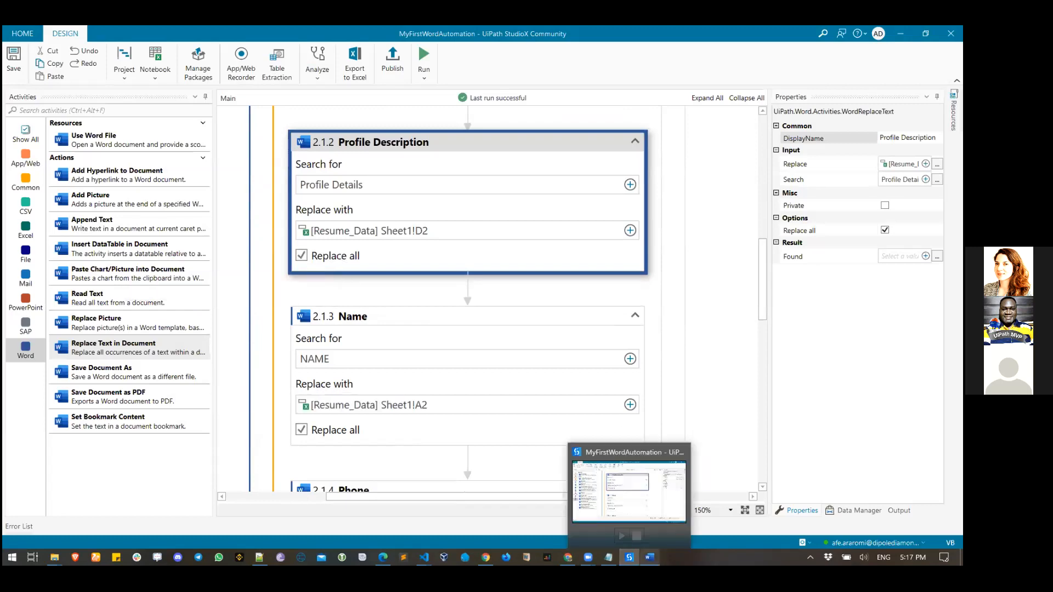
left_click(650, 557)
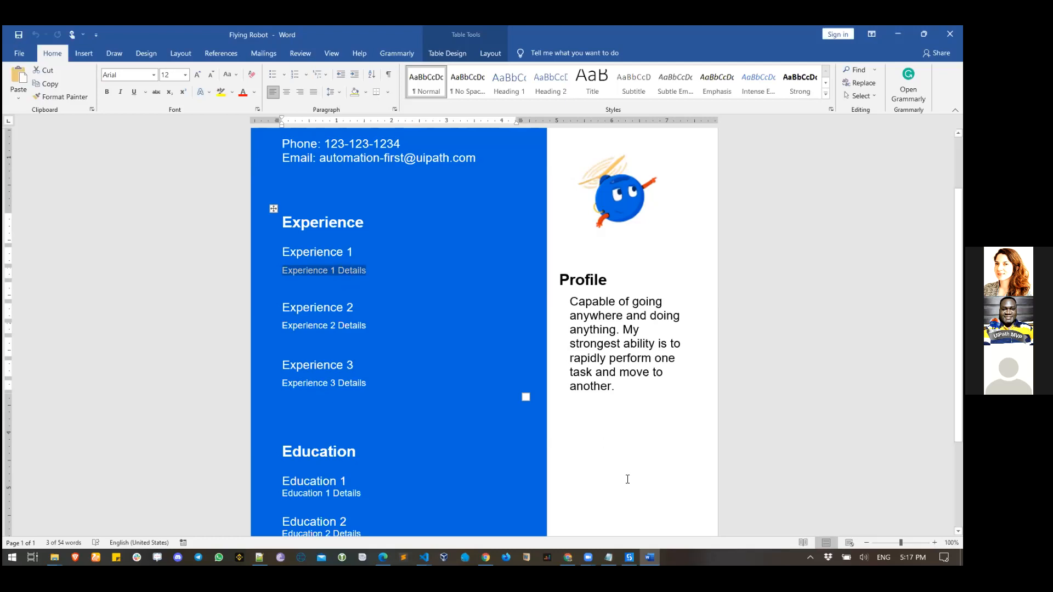
left_click(629, 558)
scroll(510, 394, "down", 7)
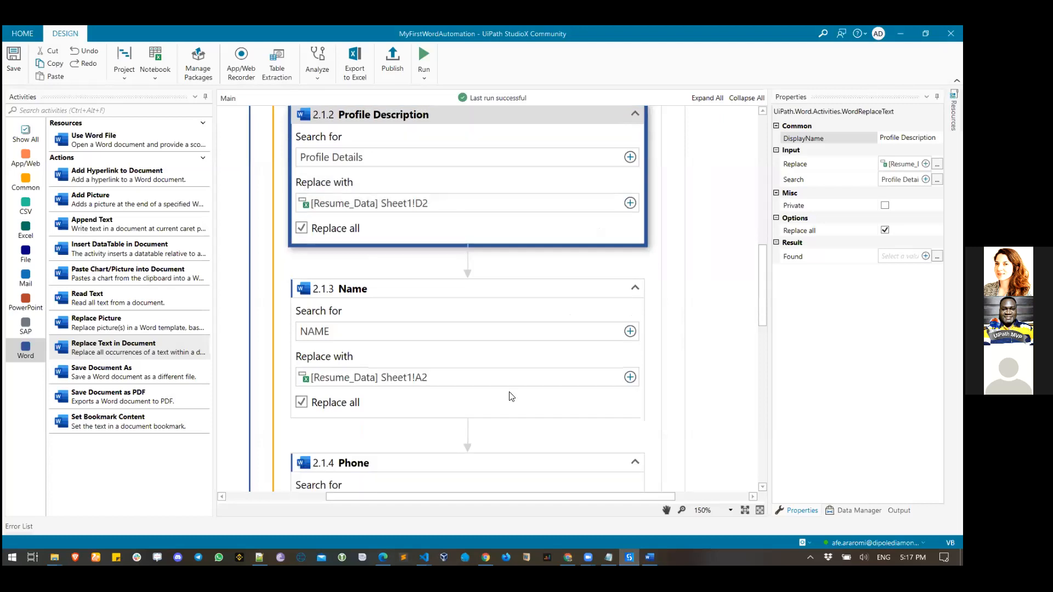
scroll(510, 394, "down", 2)
scroll(510, 394, "up", 2)
scroll(510, 394, "down", 3)
scroll(510, 394, "up", 6)
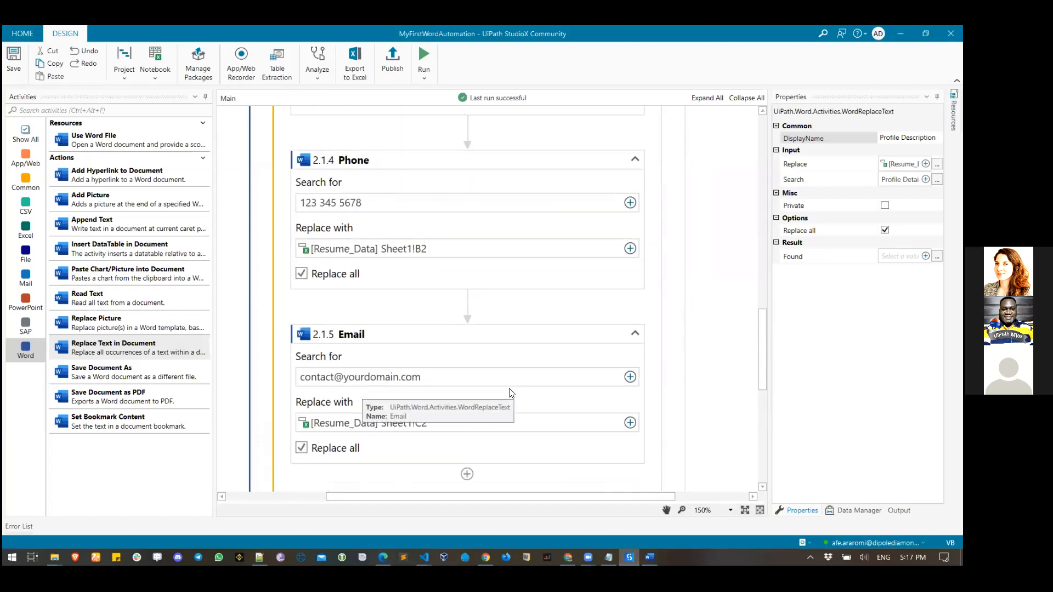
scroll(510, 393, "up", 5)
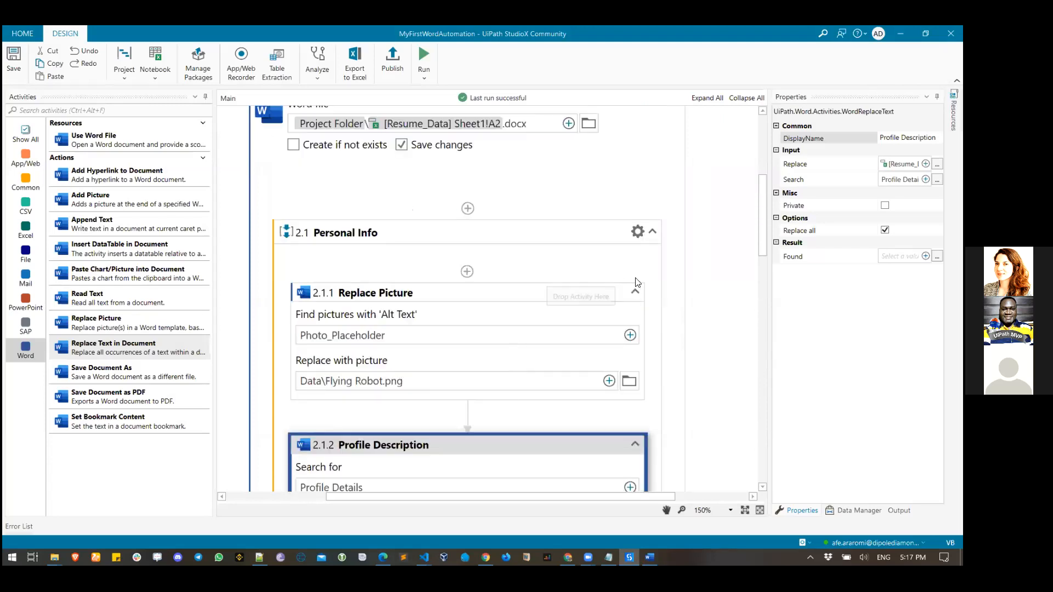
- Collapse Personal Info and add a Replace Text in Document action named 'Experience 1 Details' to Experience Info
left_click(652, 231)
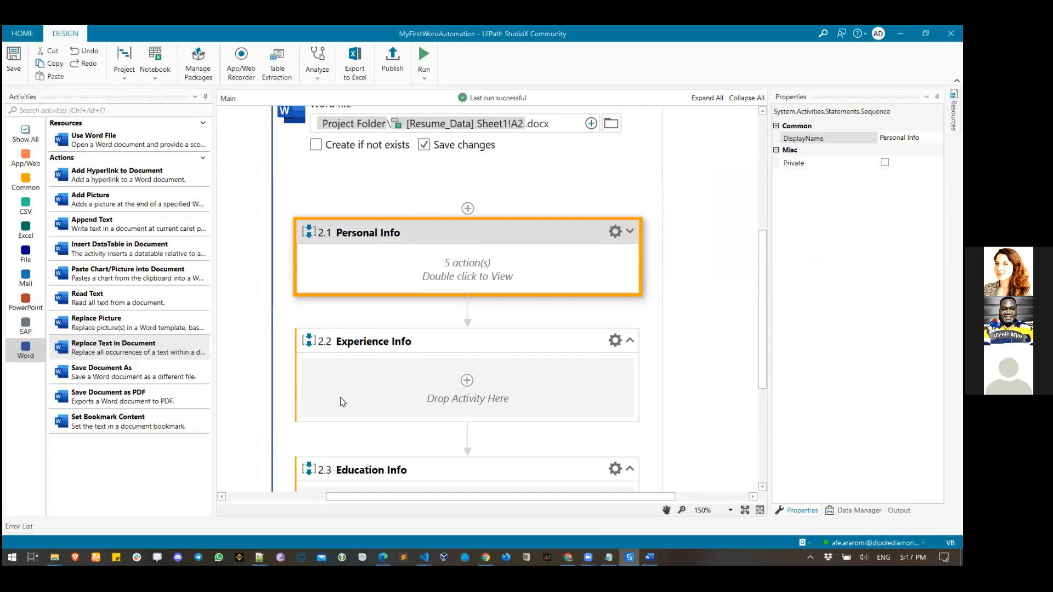
left_click_drag(126, 347, 449, 393)
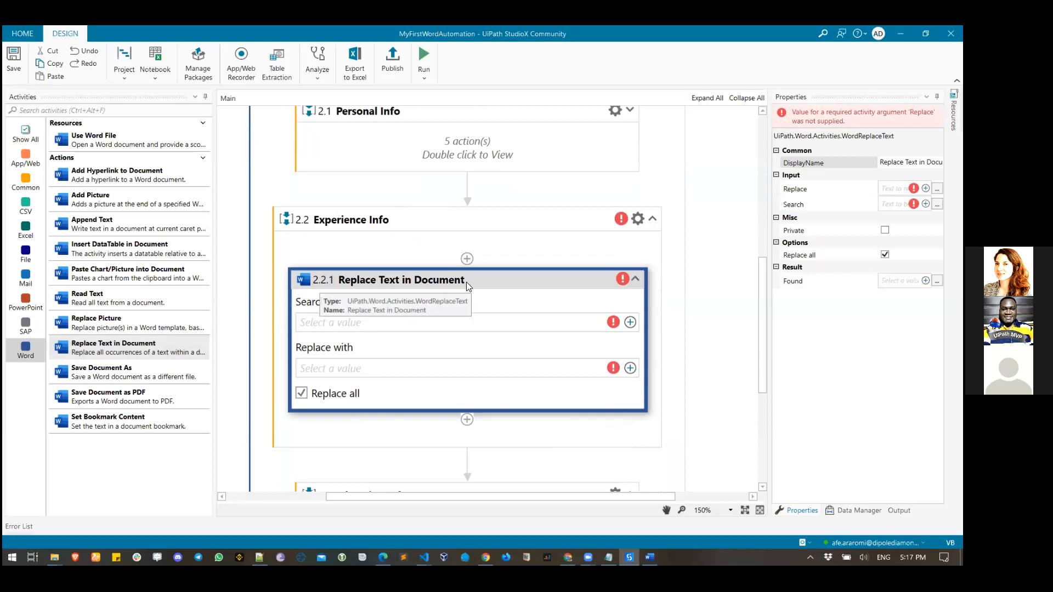
left_click(442, 280)
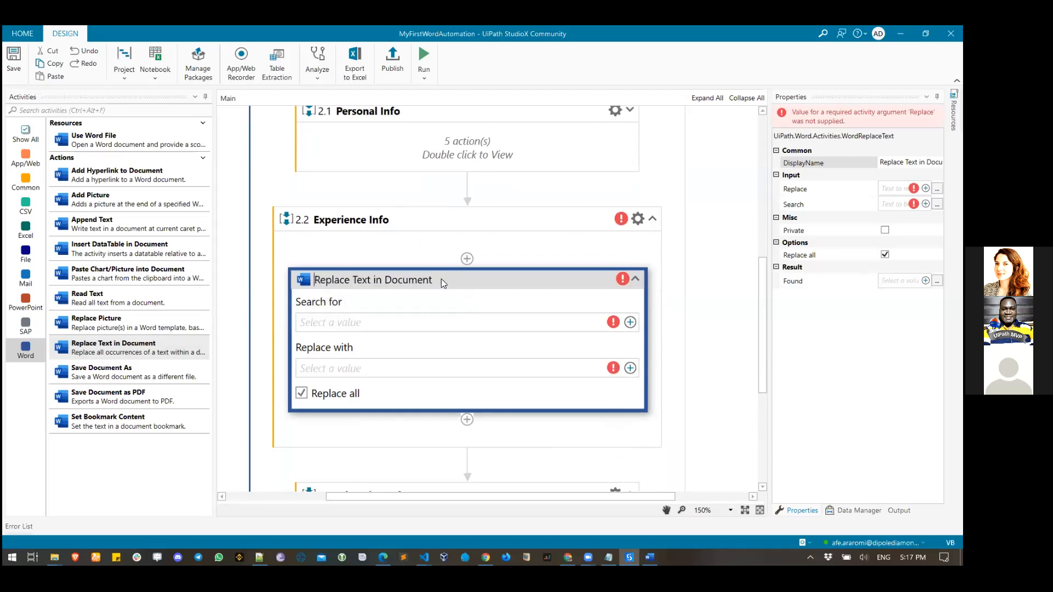
left_click(910, 162)
left_click(893, 163)
left_click(893, 163)
type("Experience")
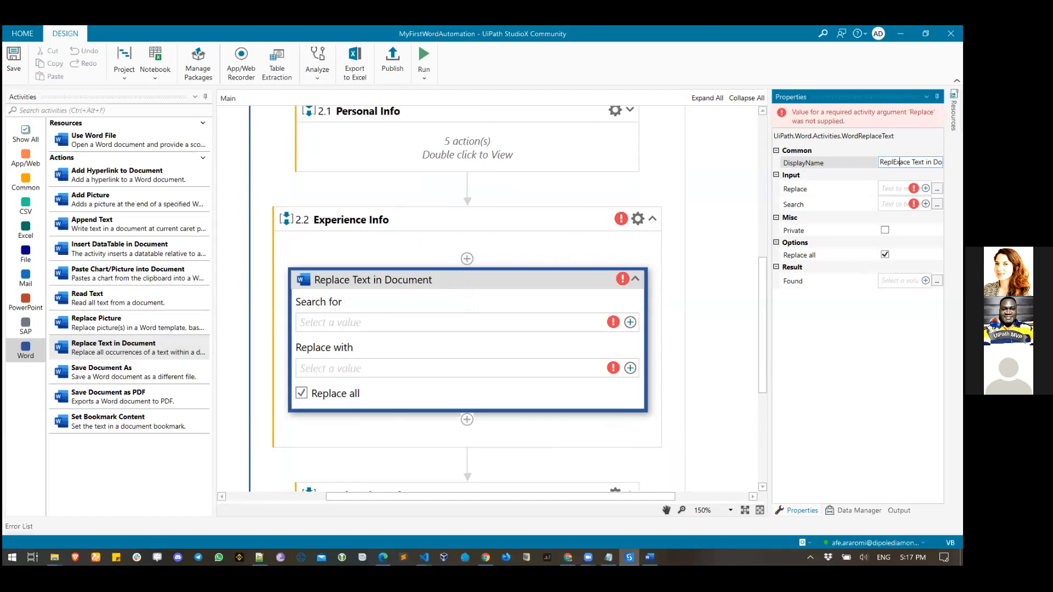
key("ctrl+a")
type("Experience")
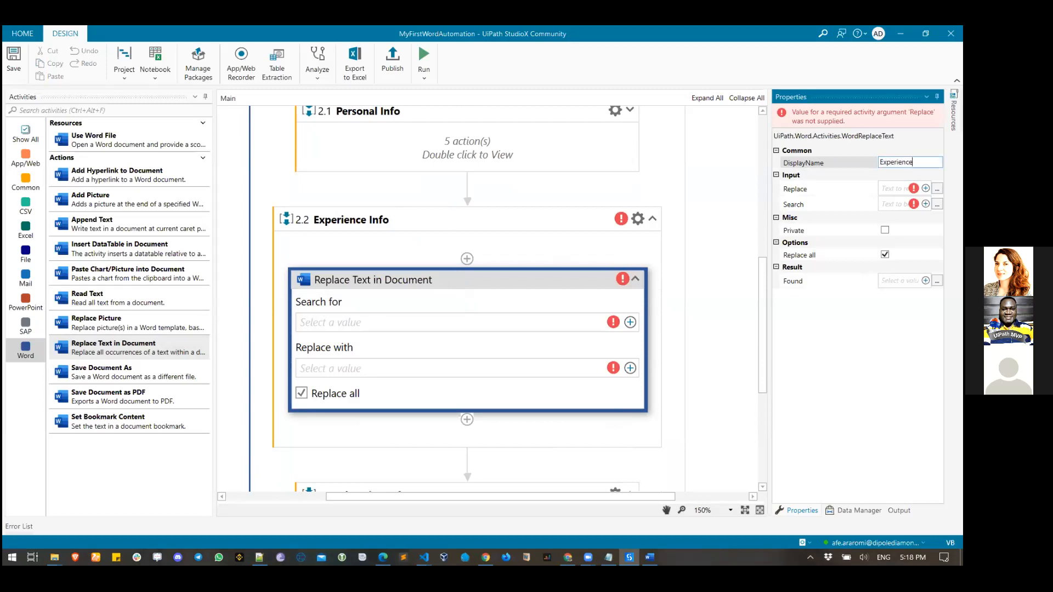
type(" Details")
key("Left")
key("Left")
key("Left")
key("Left")
key("Left")
key("Left")
key("Left")
type("1")
left_click(570, 283)
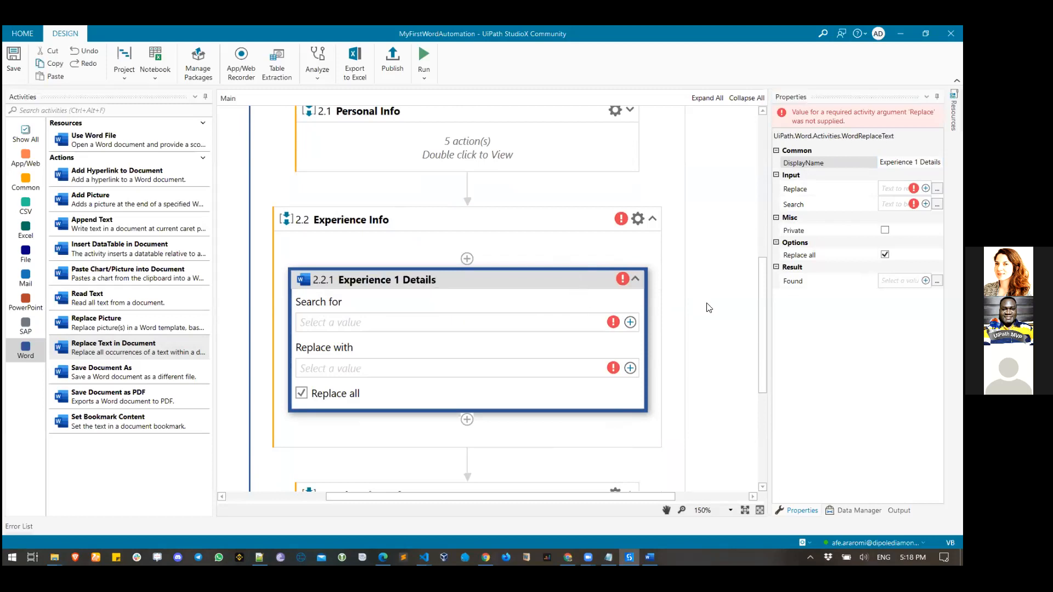
- Duplicate that action below itself and rename the copy 'Experience 1'
scroll(710, 299, "down", 2)
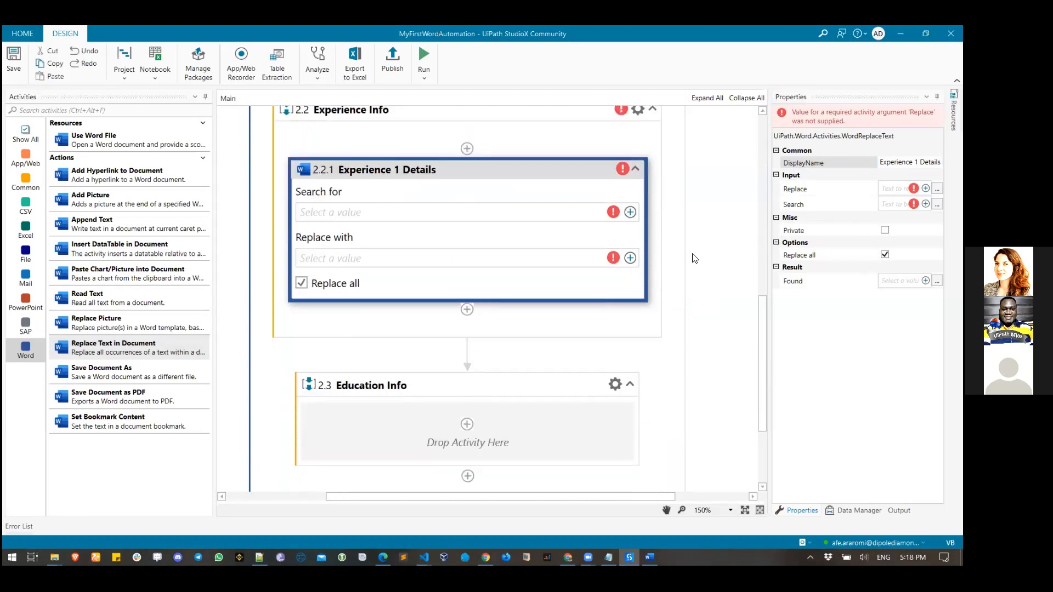
right_click(501, 170)
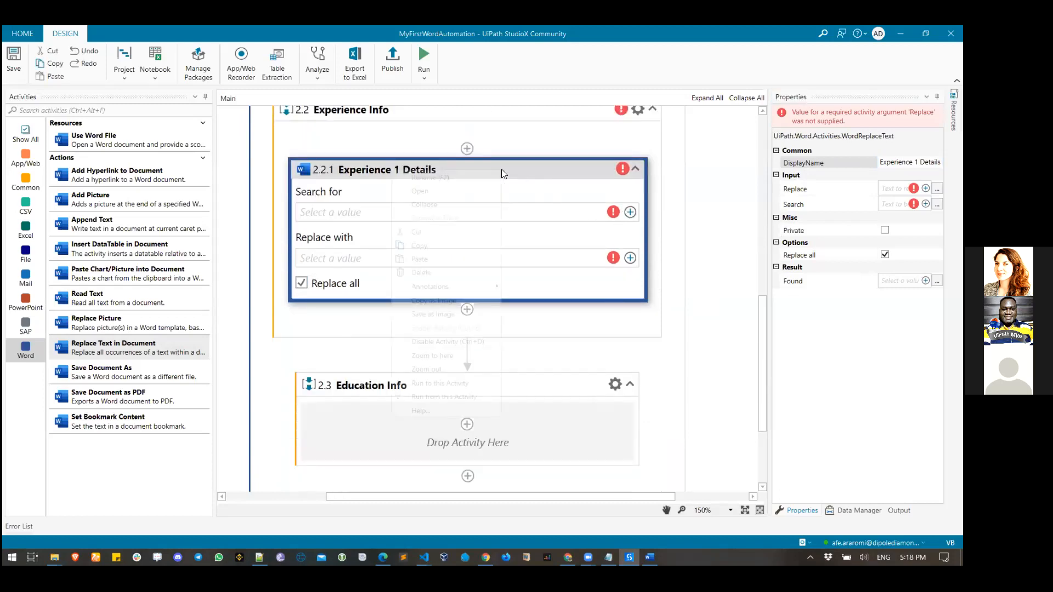
left_click(453, 248)
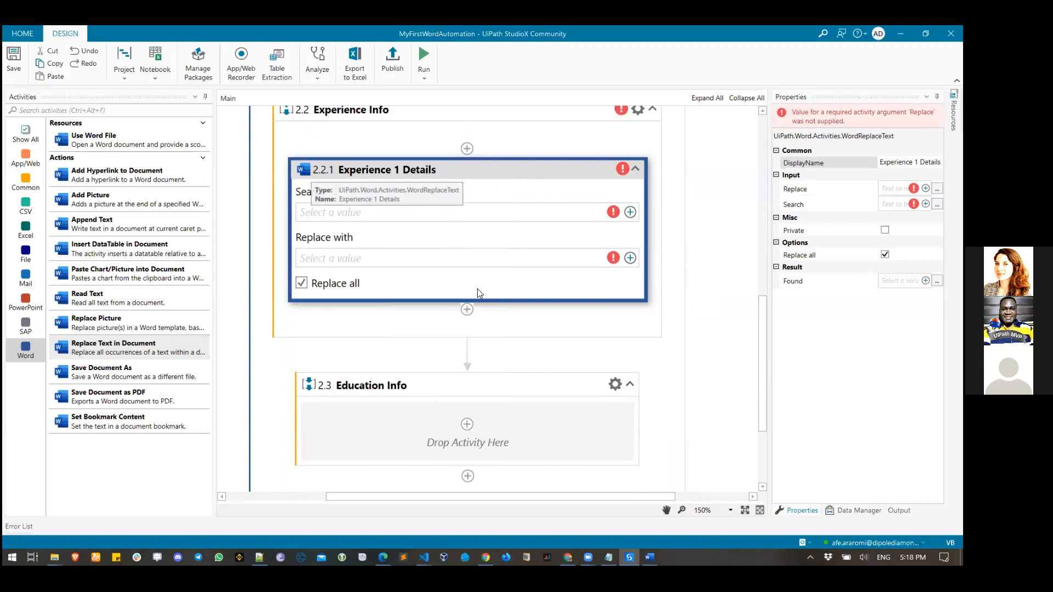
right_click(467, 309)
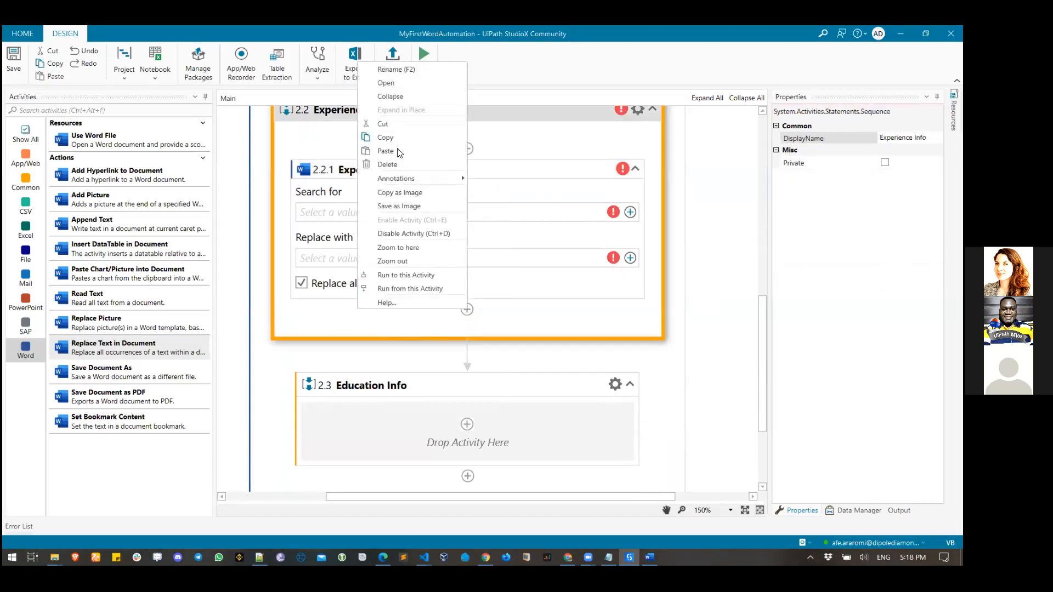
left_click(399, 148)
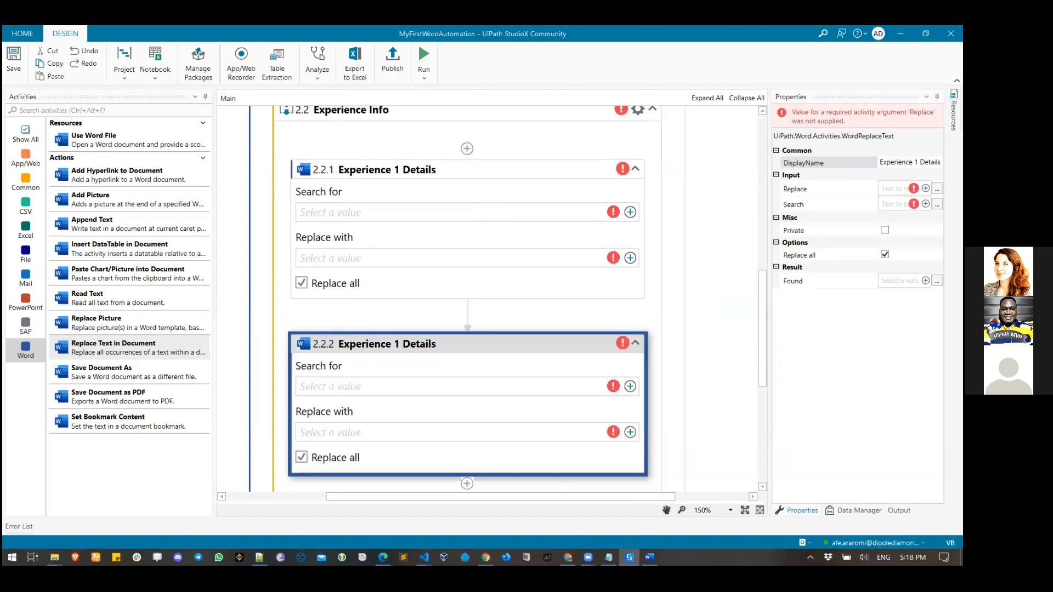
double_click(930, 161)
key("BackSpace")
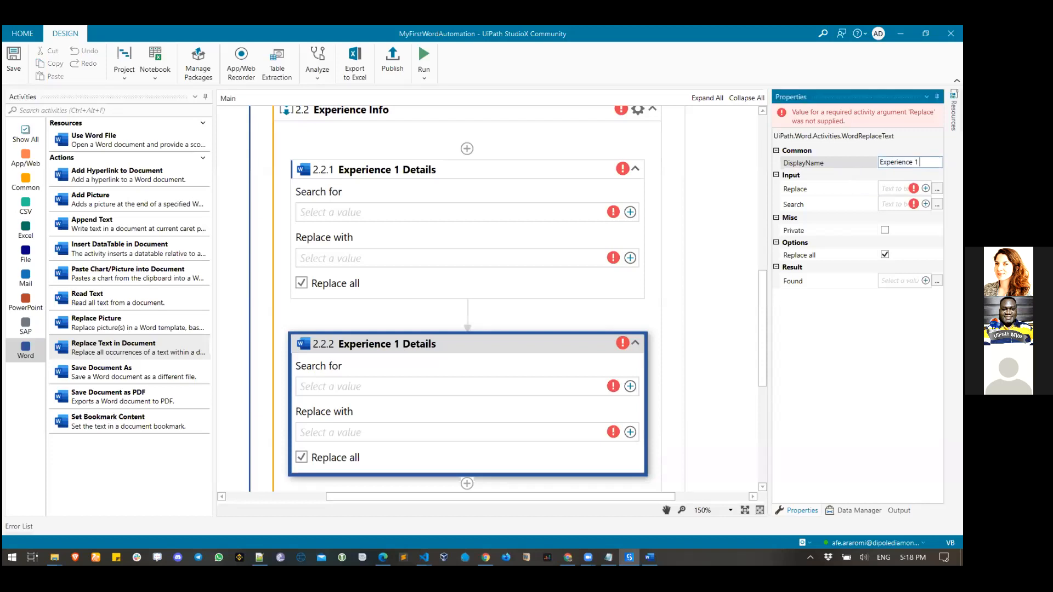
left_click(554, 181)
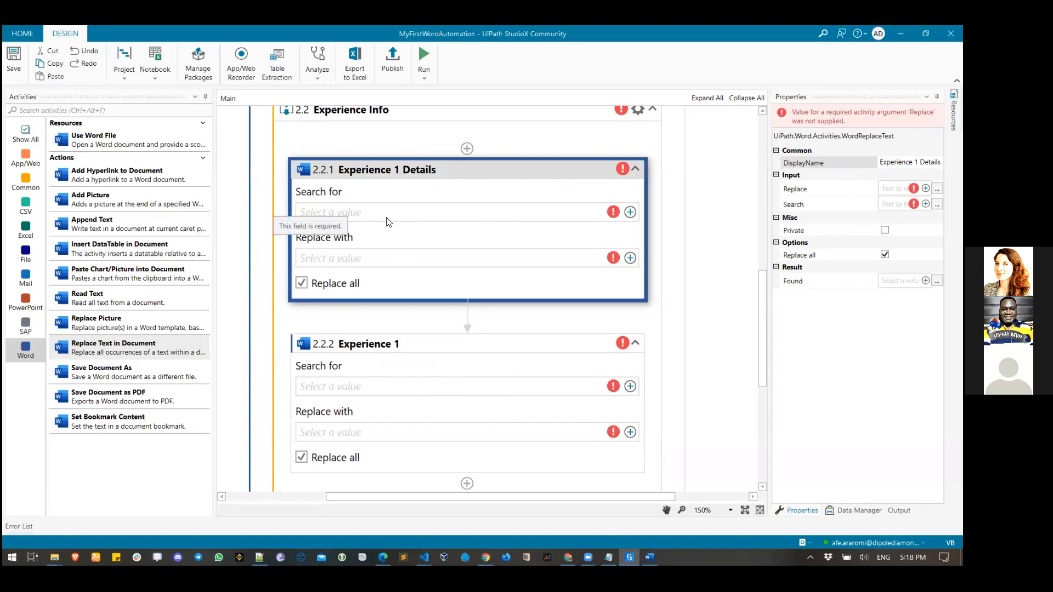
left_click(650, 558)
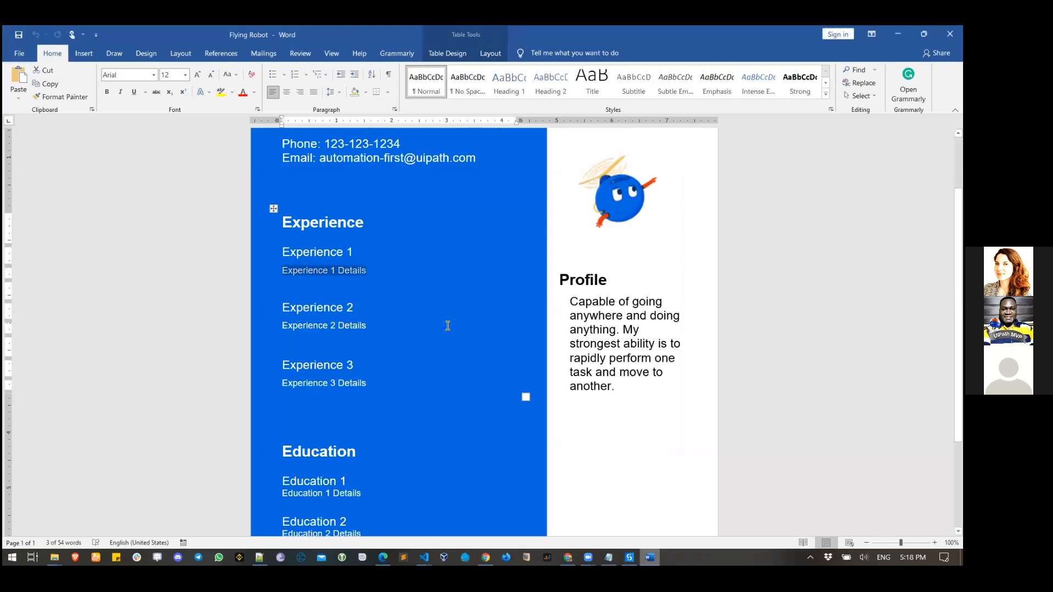
- Copy the 'Experience 1 Details' placeholder from Word and set it as the action's search text
right_click(359, 270)
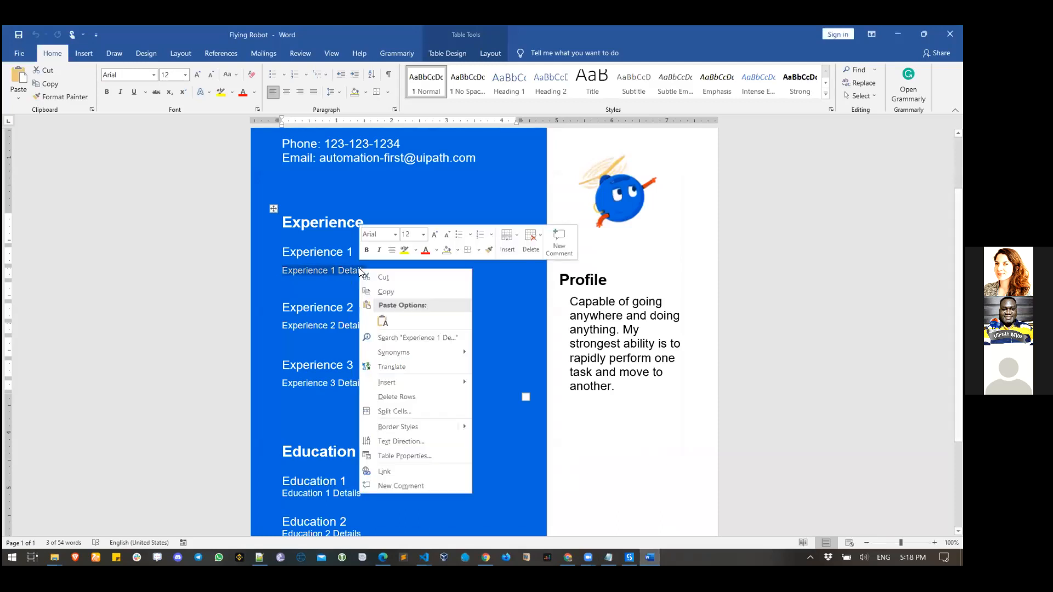
left_click(394, 291)
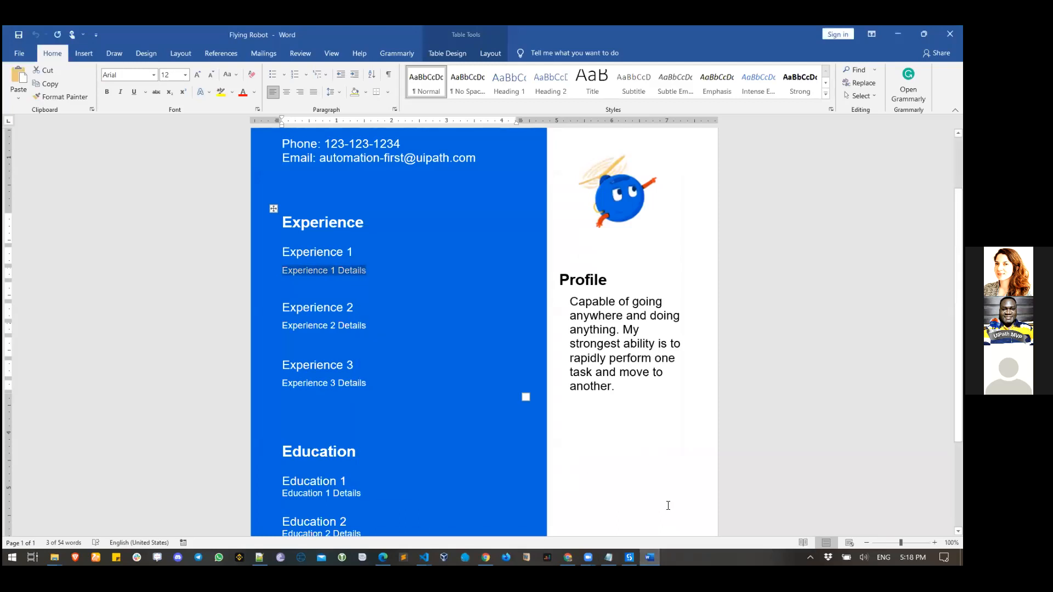
left_click(630, 558)
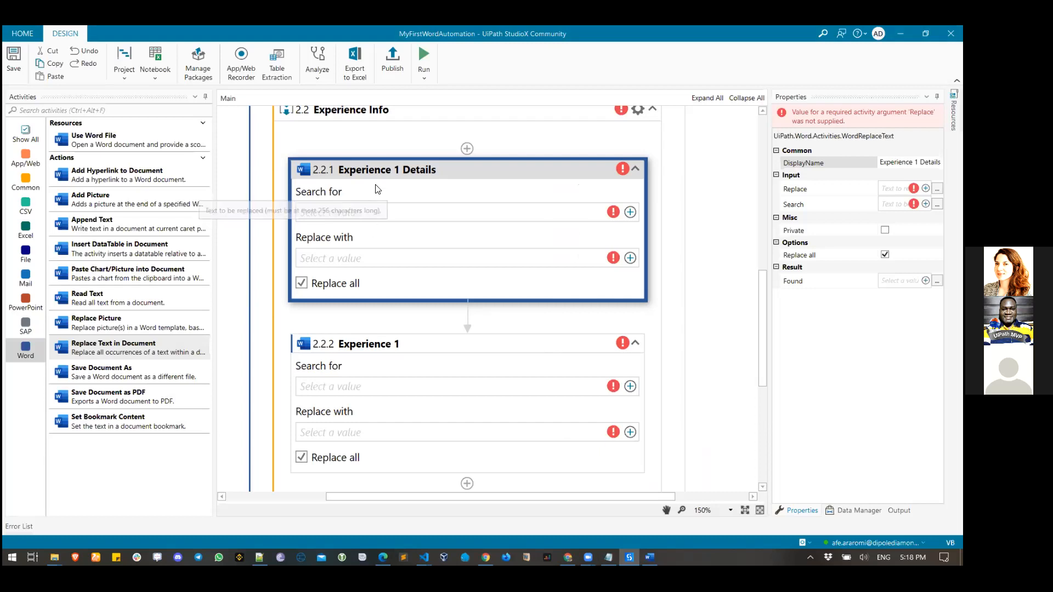
left_click(630, 213)
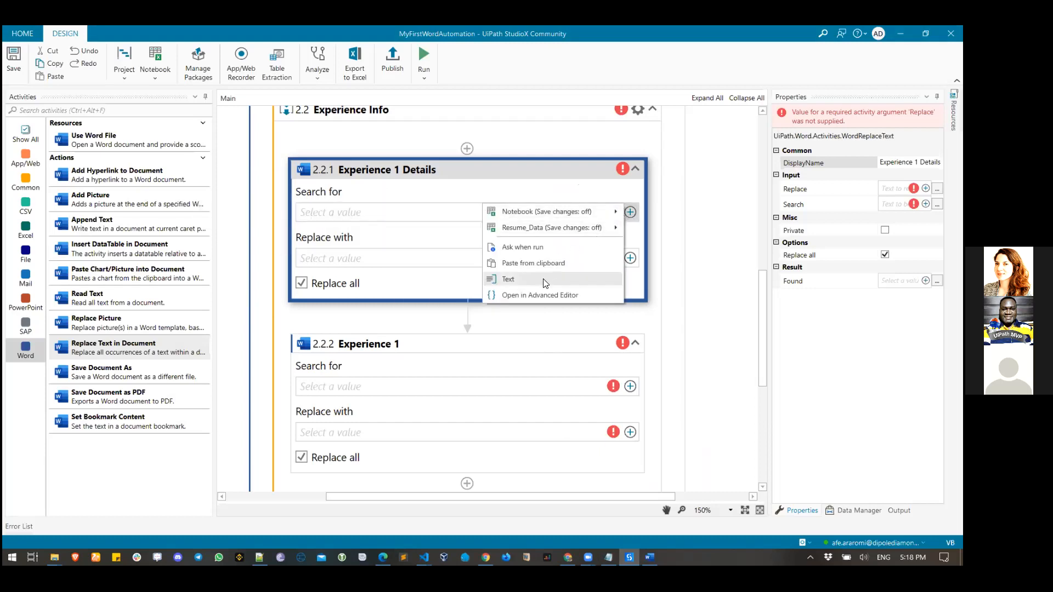
left_click(598, 280)
key("ctrl+v")
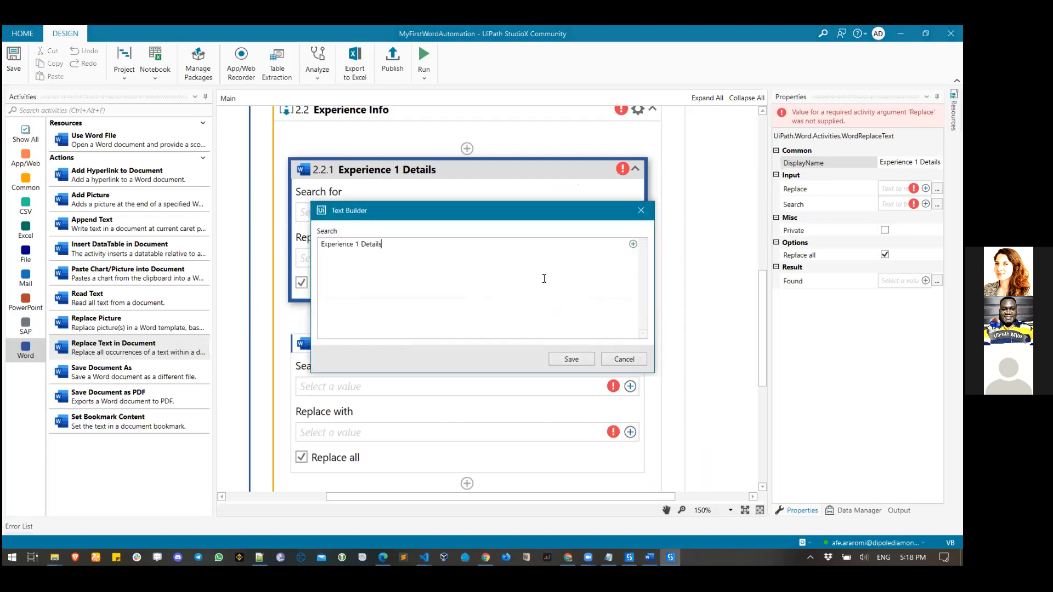
left_click(571, 360)
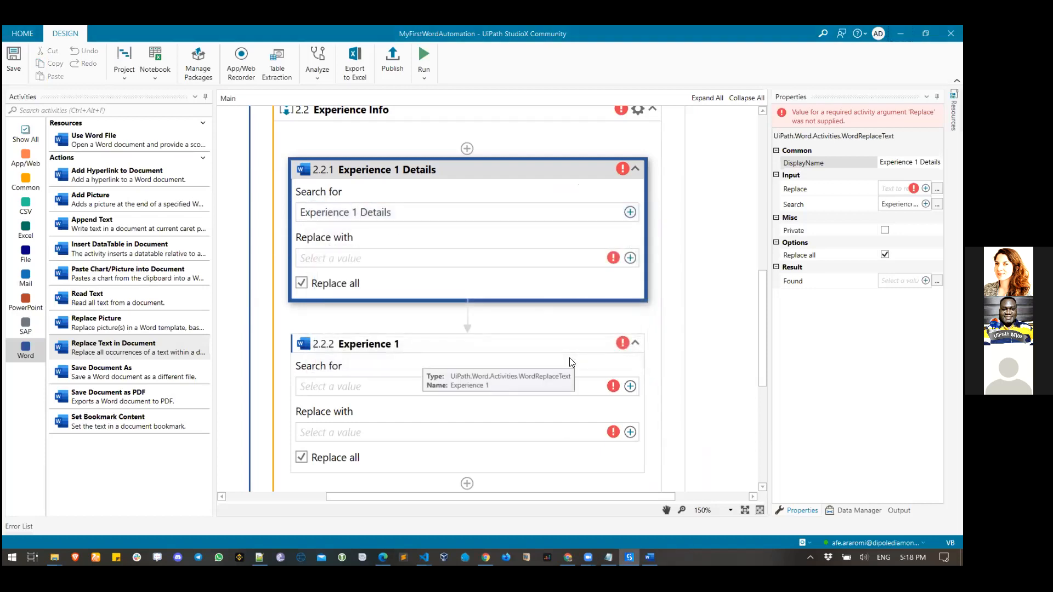
- Set the replacement value to cell F2 of Resume_Data, indicated in Excel
left_click(630, 258)
mouse_move(549, 274)
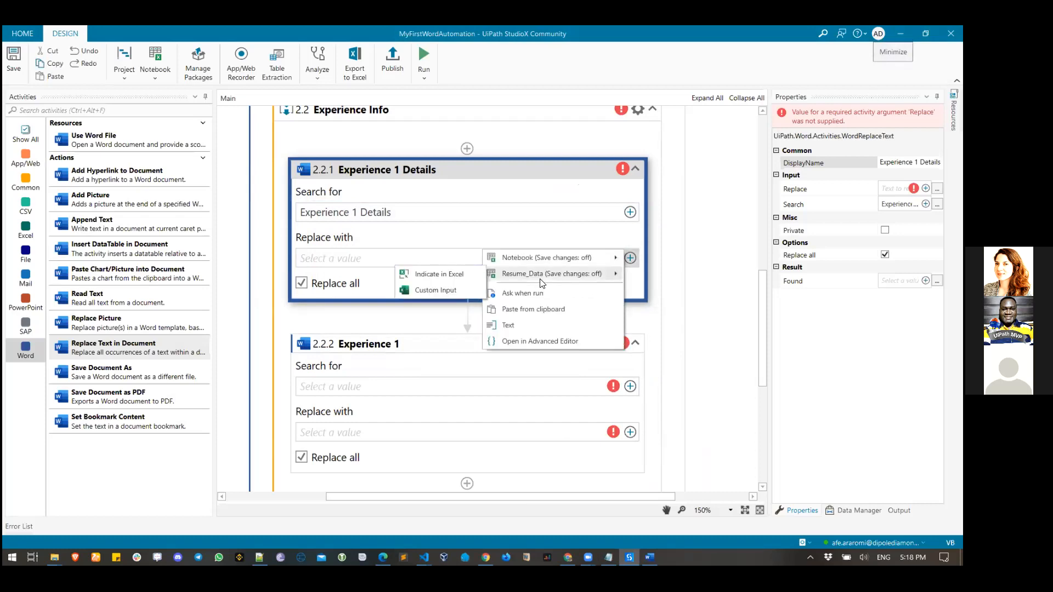
left_click(459, 275)
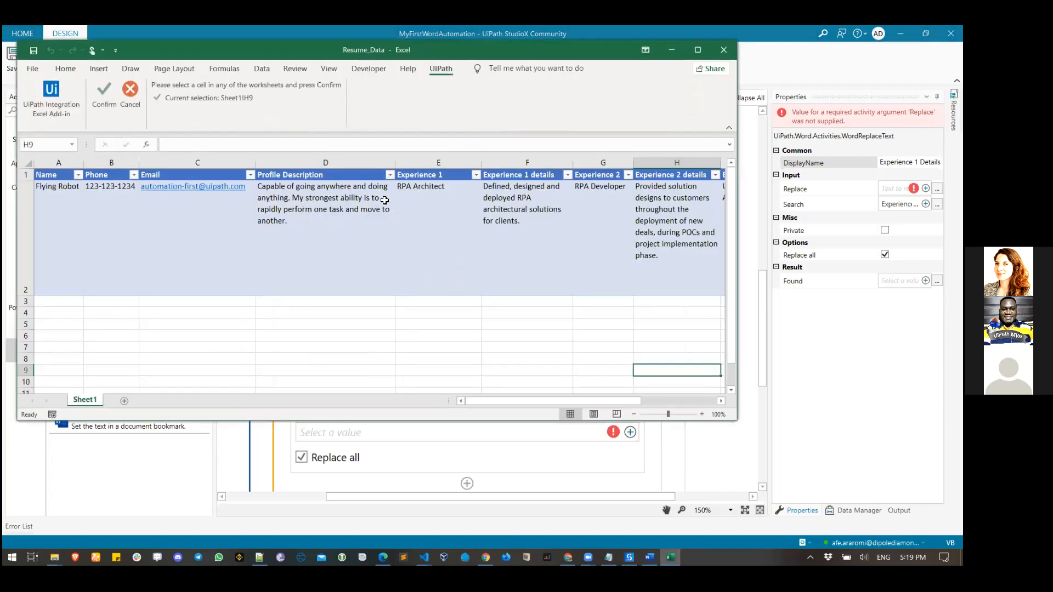
left_click(506, 202)
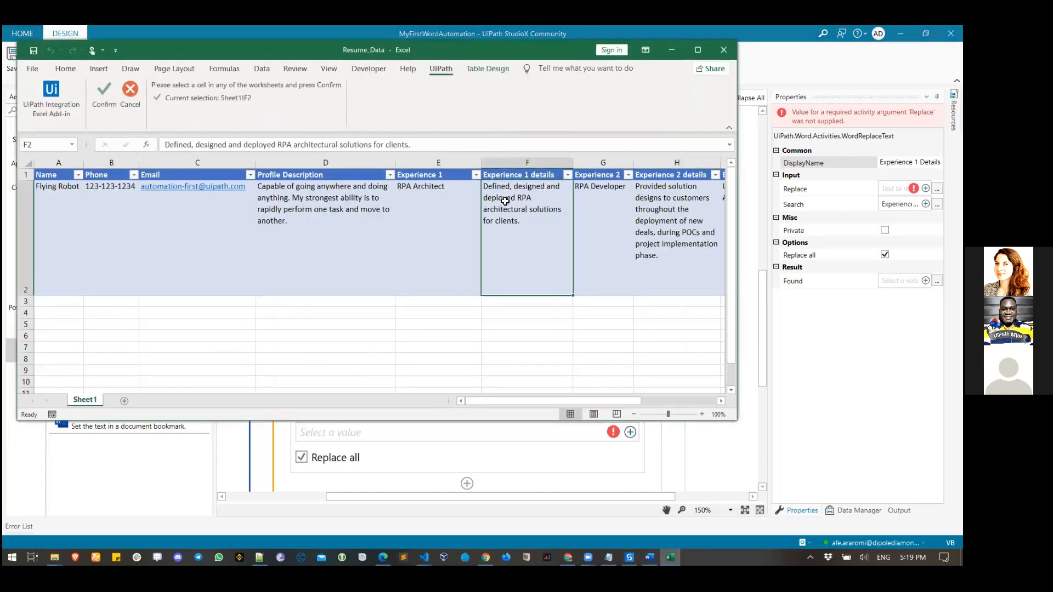
left_click(107, 100)
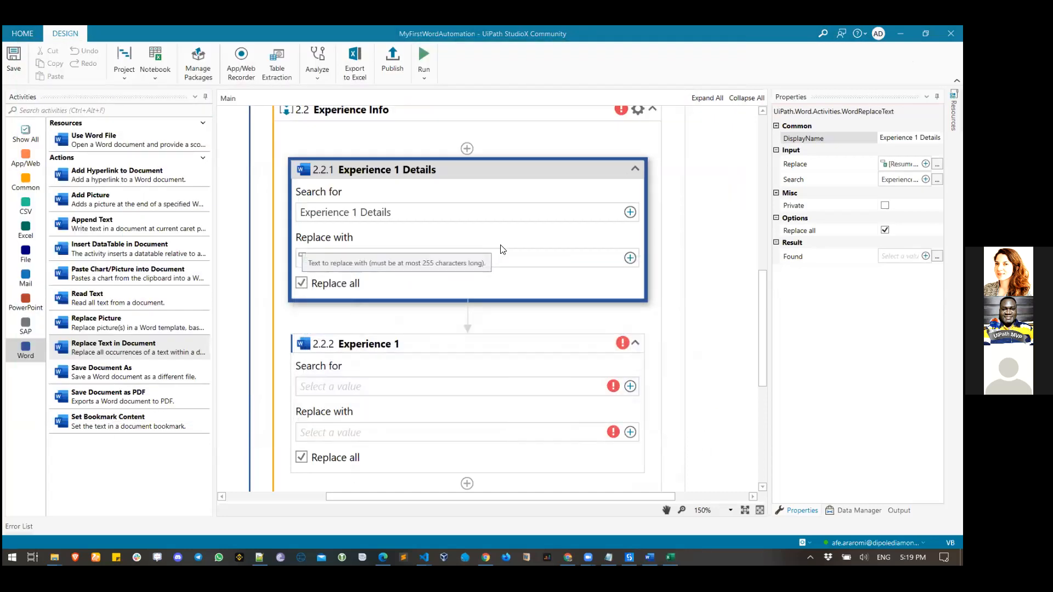
scroll(501, 249, "down", 1)
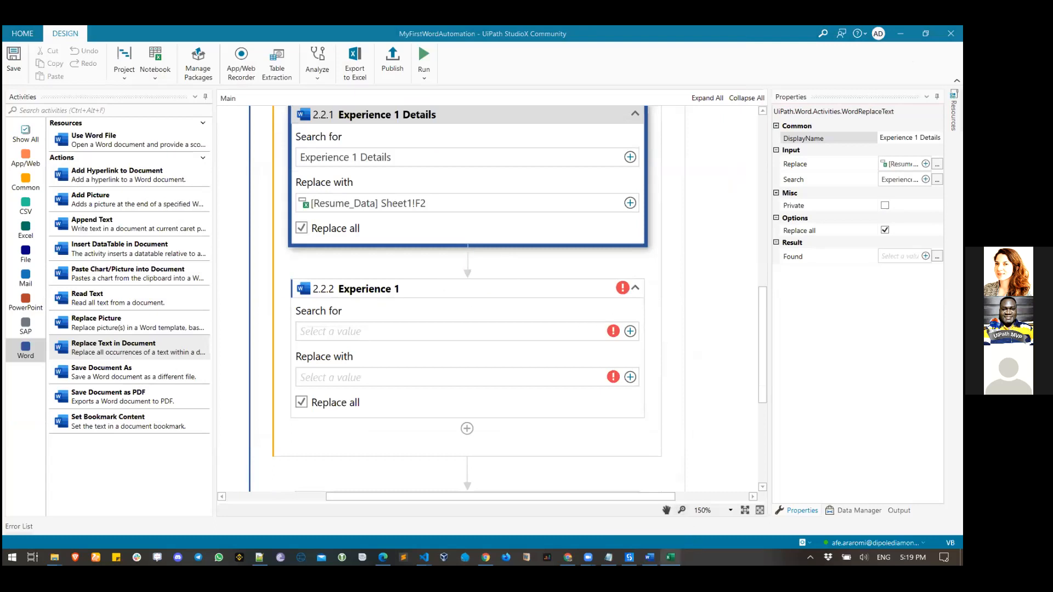
left_click(649, 558)
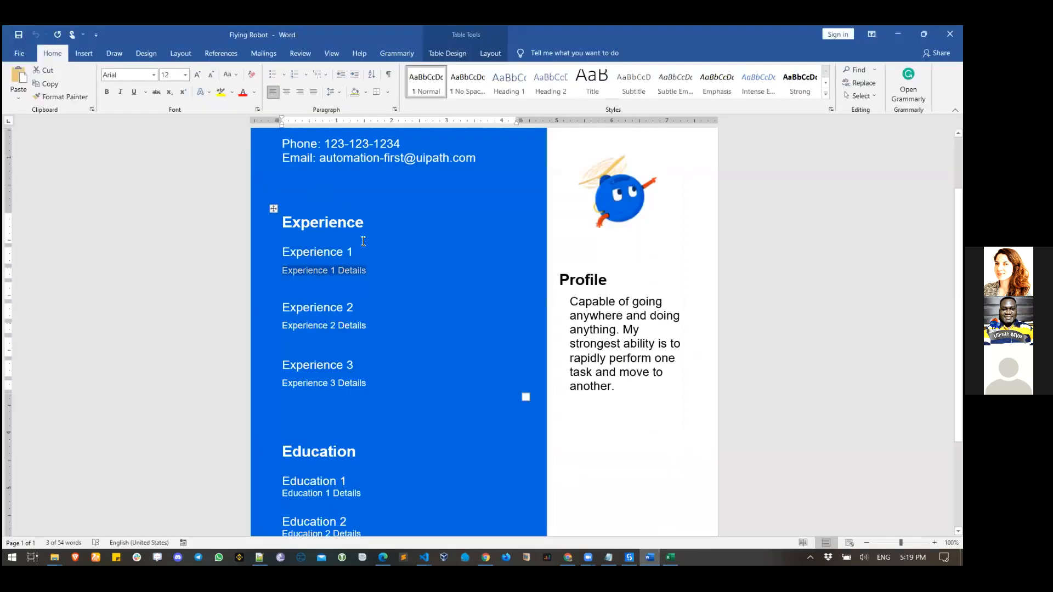
- Copy the 'Experience 1' heading from Word and set it as the Experience 1 action's search text
left_click(358, 258)
triple_click(359, 257)
key("ctrl+c")
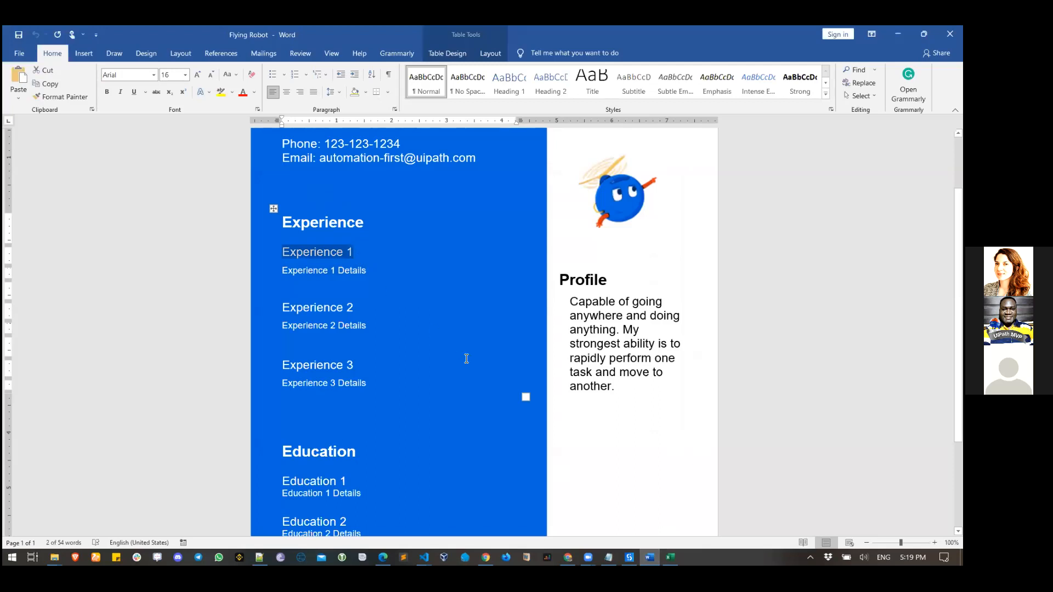
left_click(630, 557)
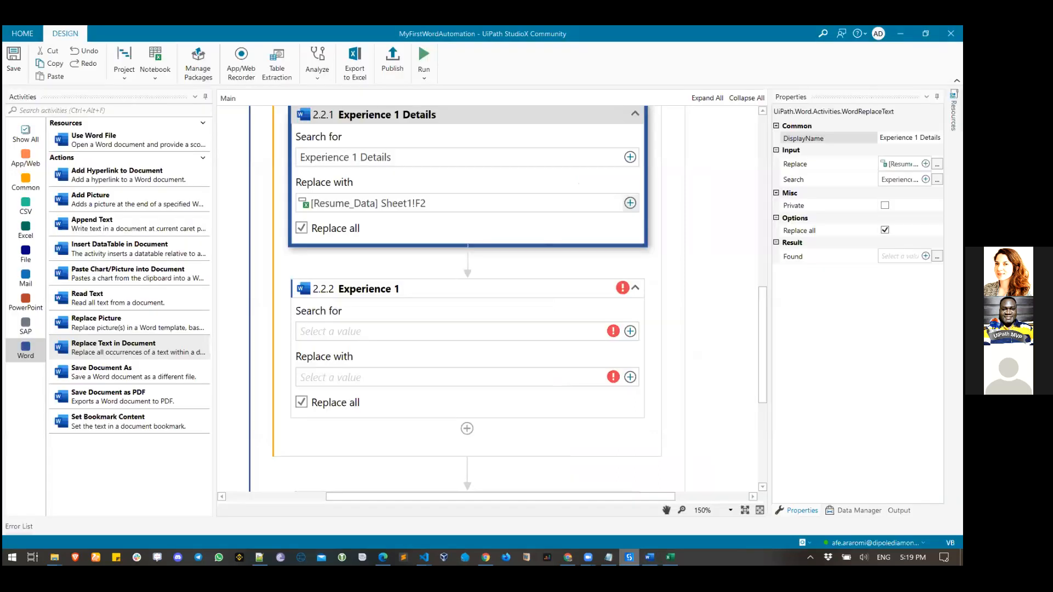
left_click(630, 332)
left_click(555, 397)
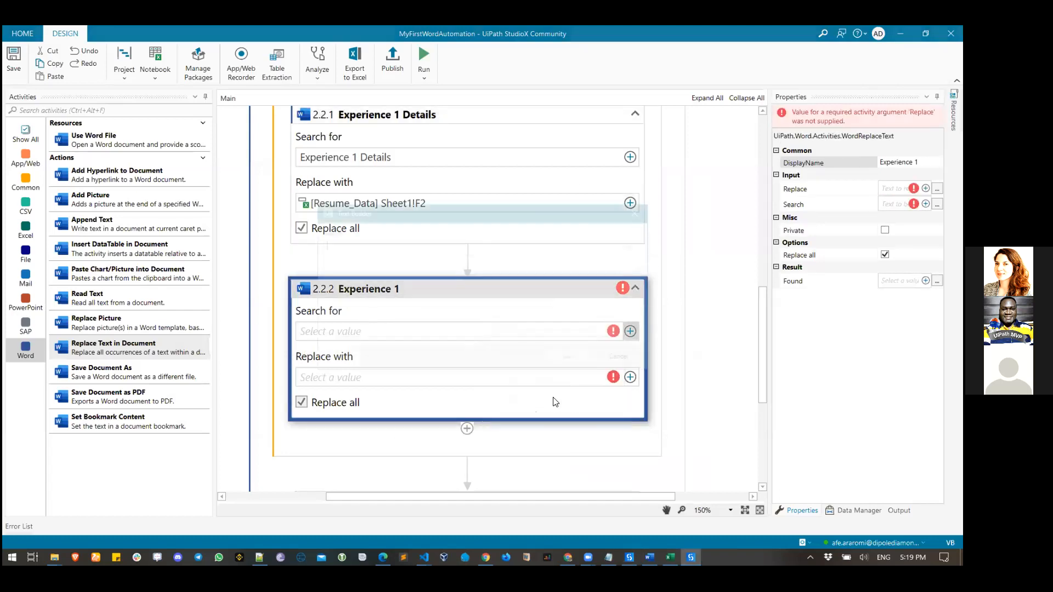
key("ctrl+v")
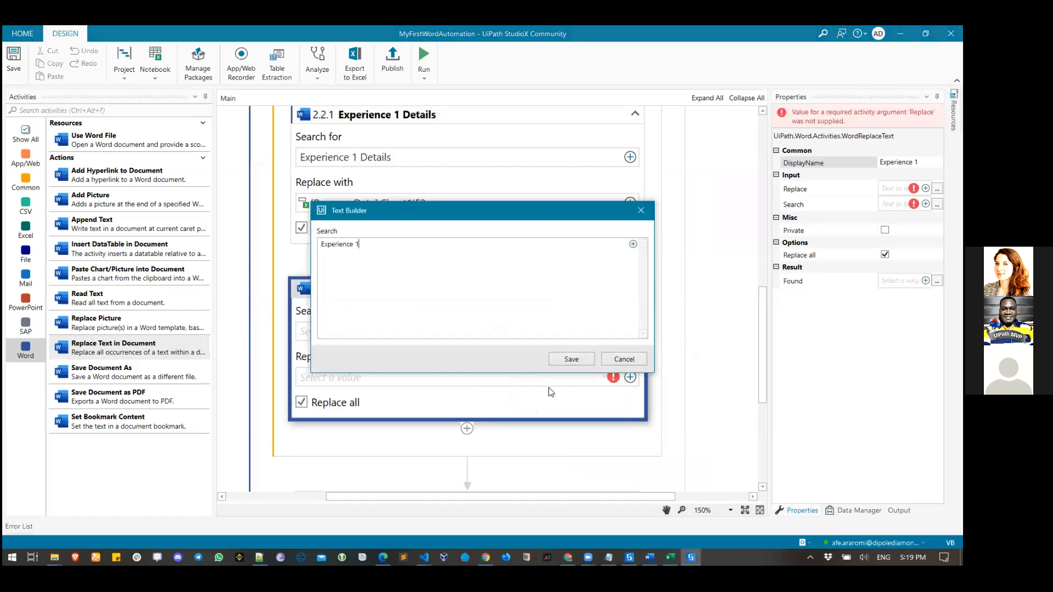
left_click(572, 358)
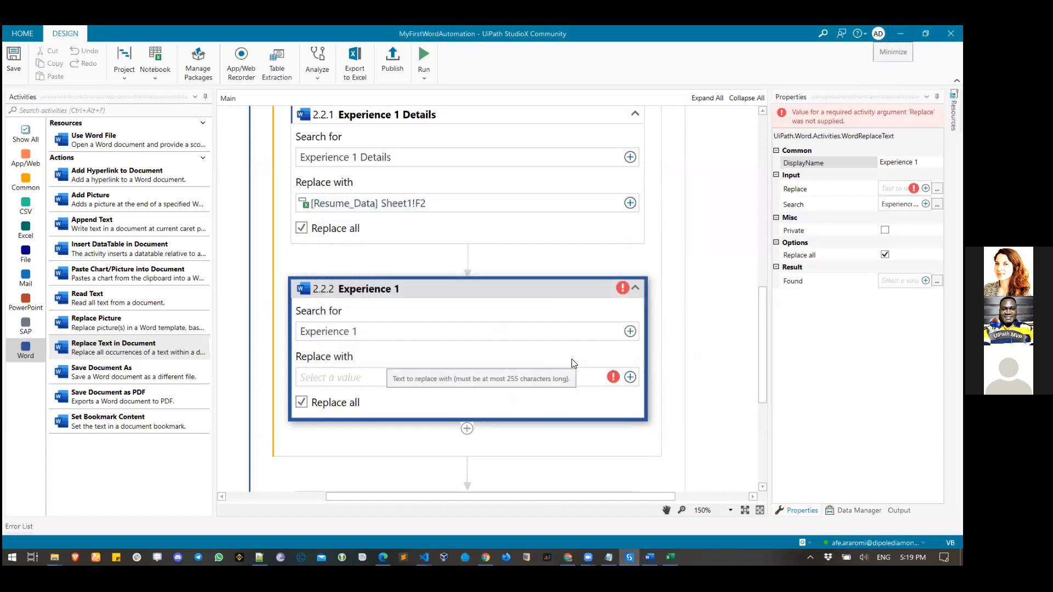
- Set the replacement value to Resume_Data cell E2 (RPA Architect), indicated in Excel
left_click(629, 377)
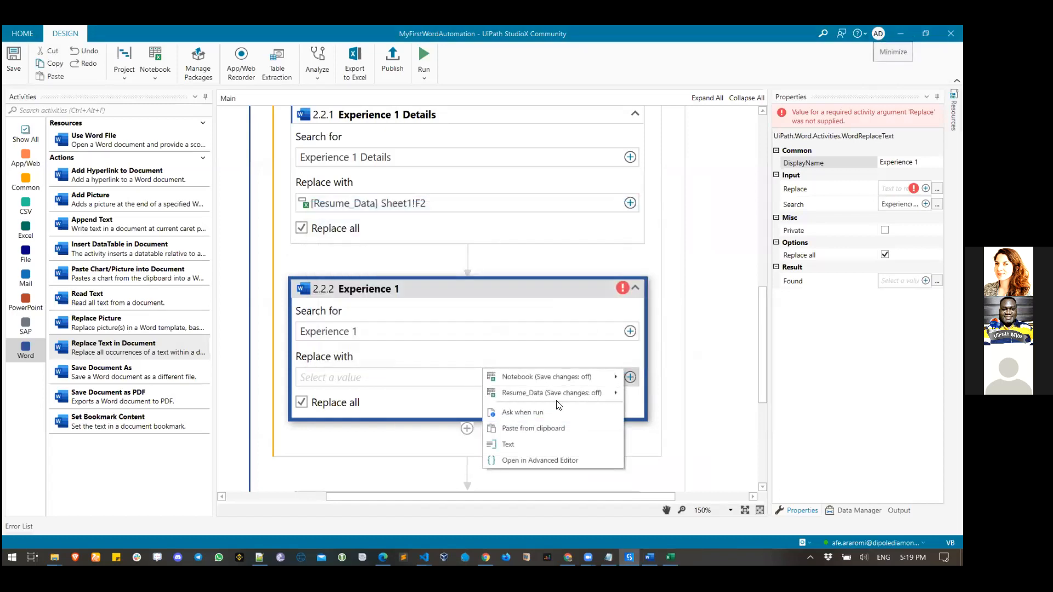
mouse_move(549, 393)
left_click(474, 393)
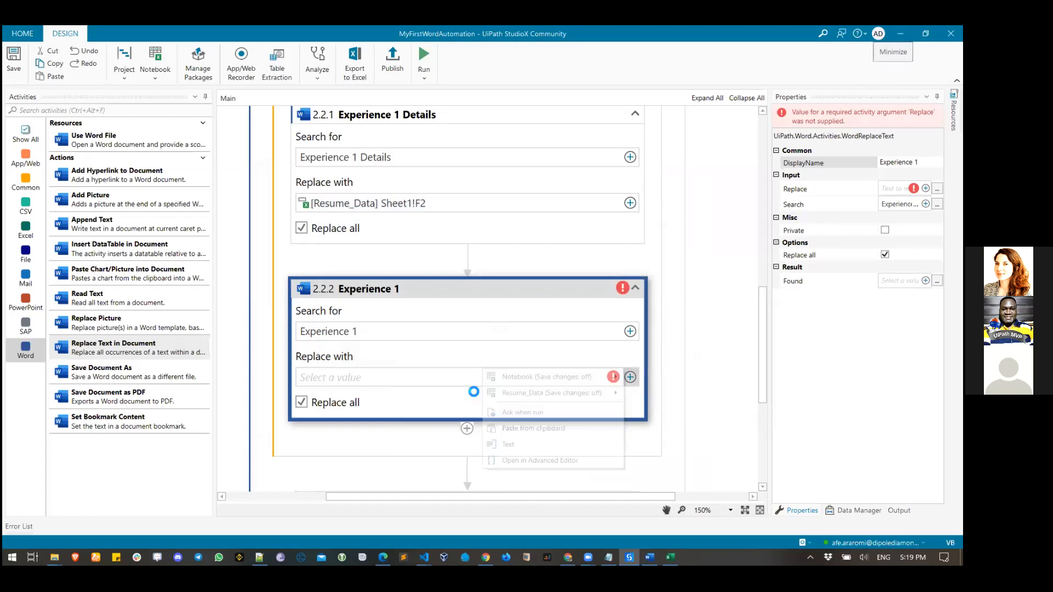
left_click(424, 202)
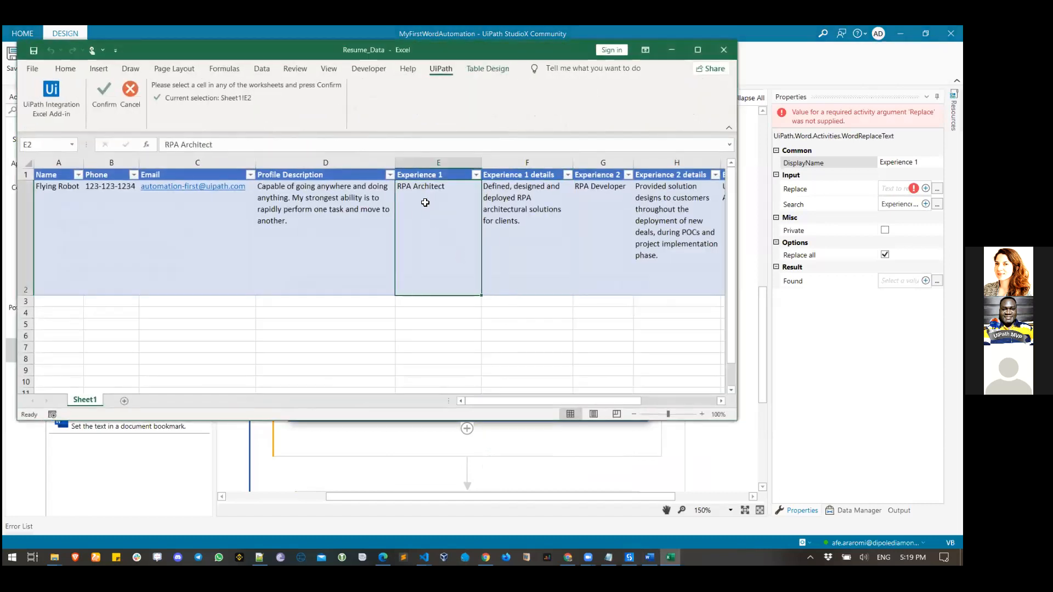
left_click(105, 104)
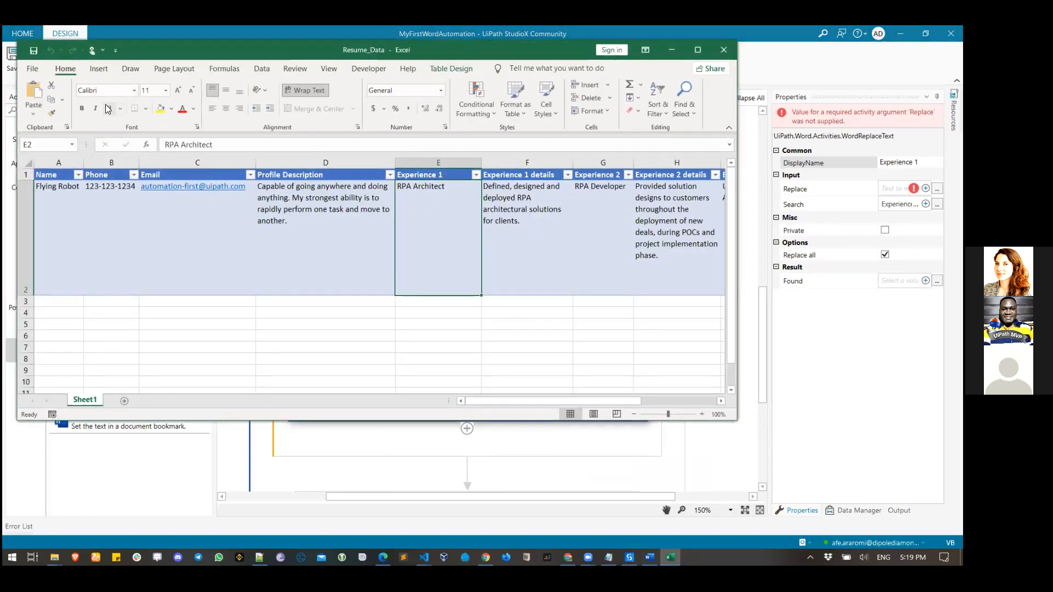
scroll(666, 347, "down", 2)
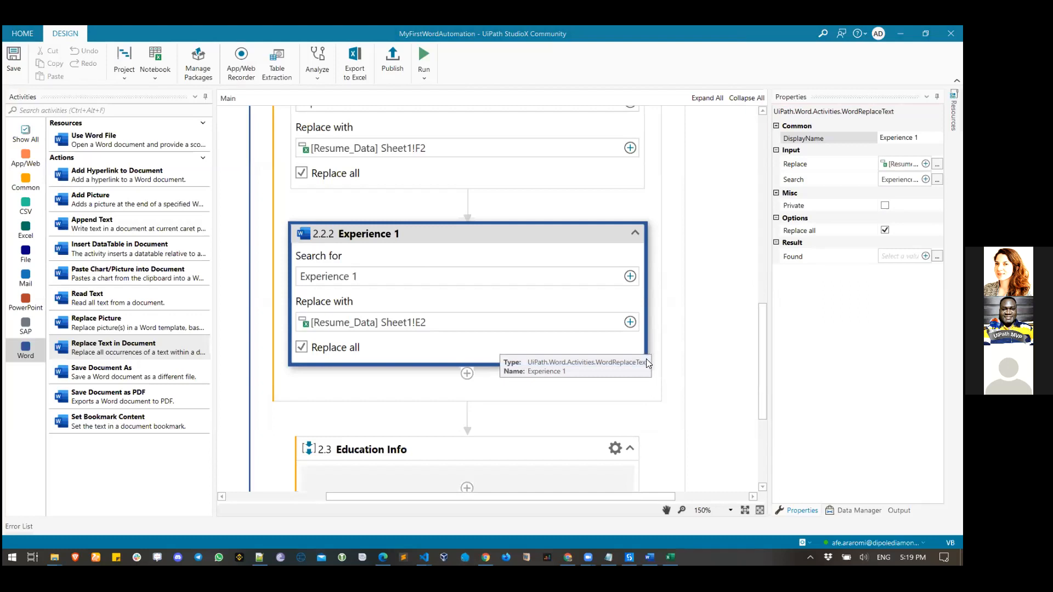
scroll(647, 359, "down", 1)
scroll(647, 360, "up", 2)
scroll(646, 359, "down", 2)
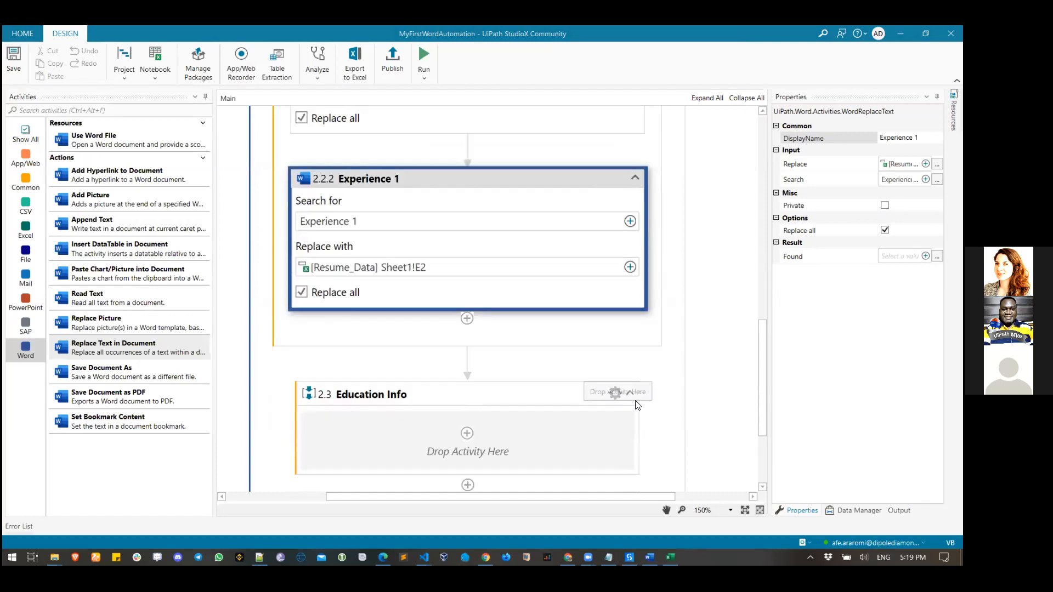
scroll(478, 401, "up", 3)
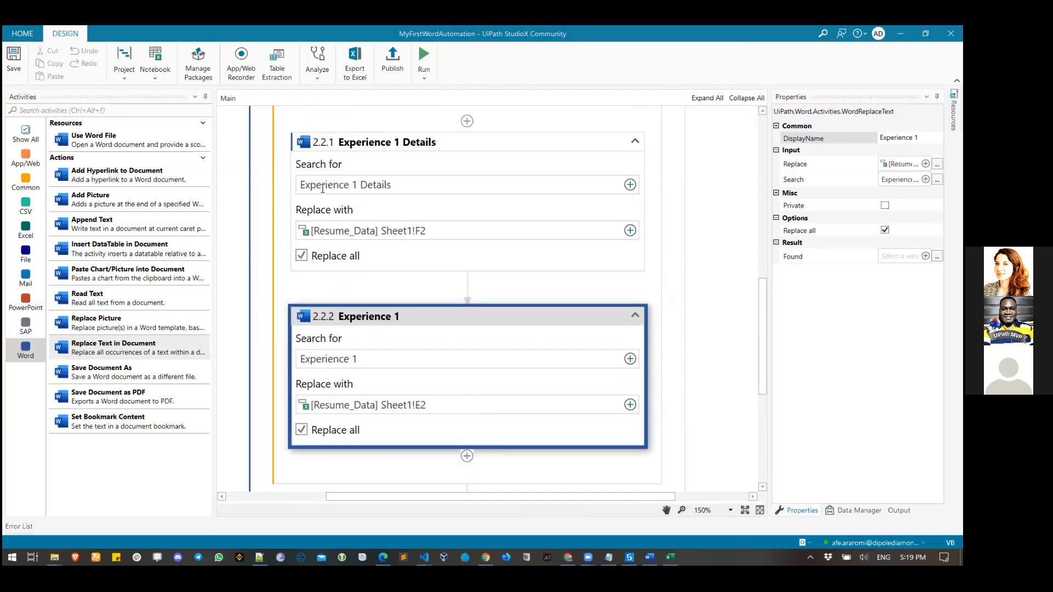
- Paste the copied Experience 1 Details step into Education Info and rename it 'Education 1 Details'
left_click(405, 164)
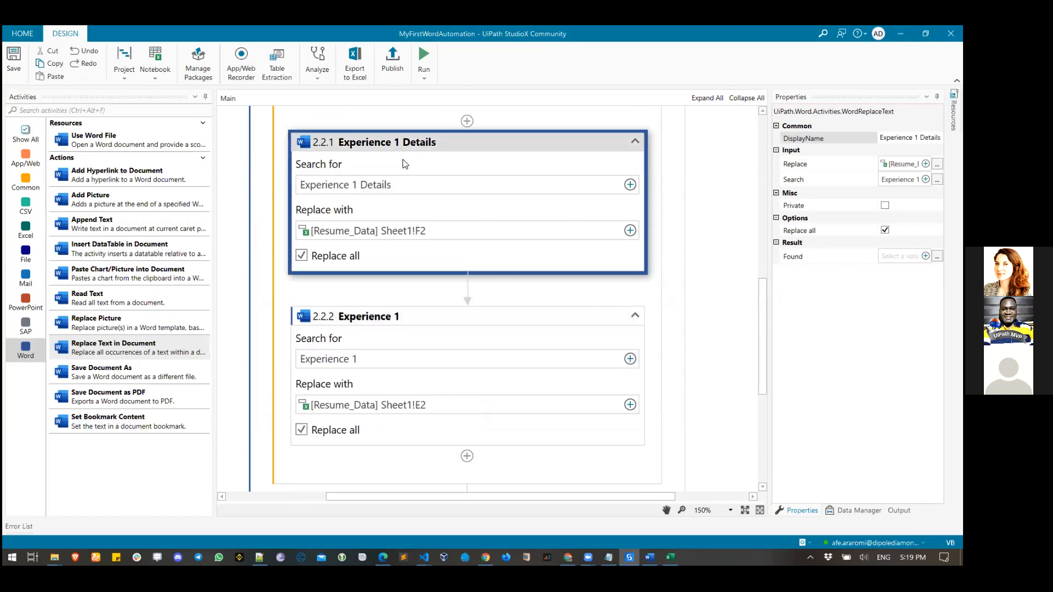
scroll(468, 329, "down", 5)
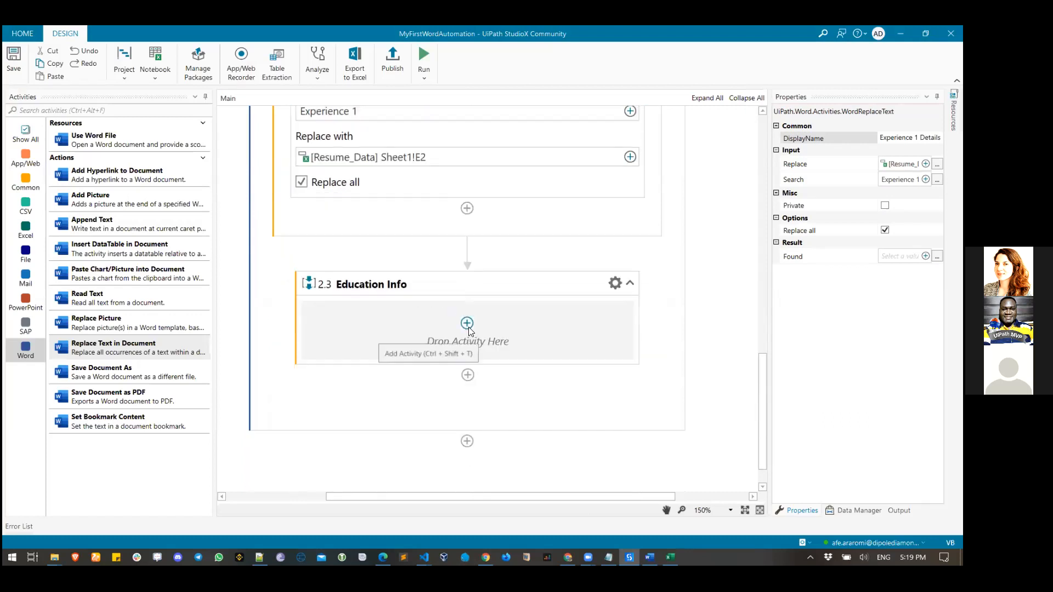
left_click(468, 325)
right_click(468, 324)
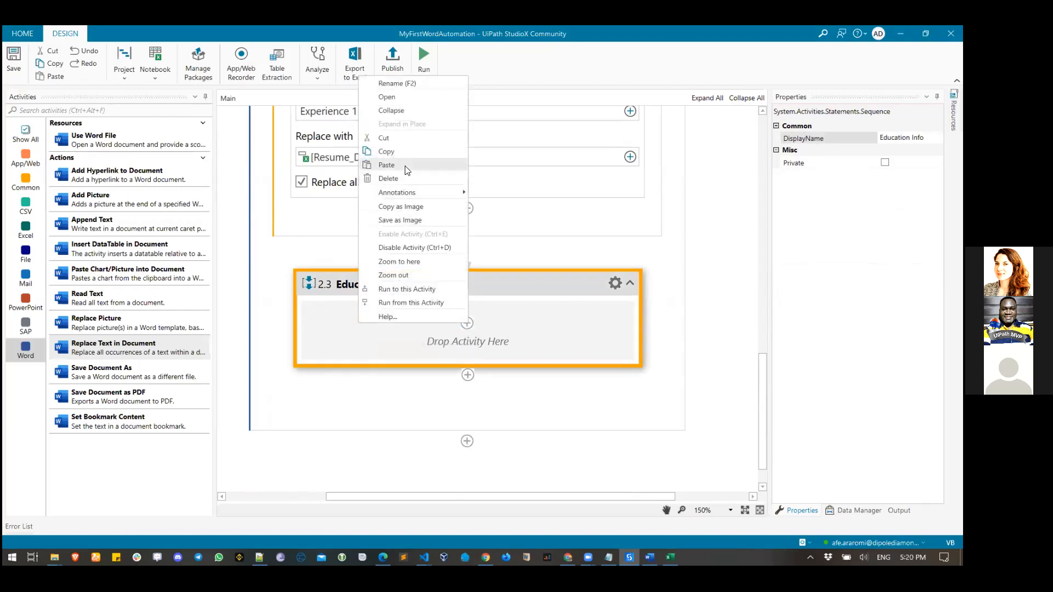
left_click(387, 165)
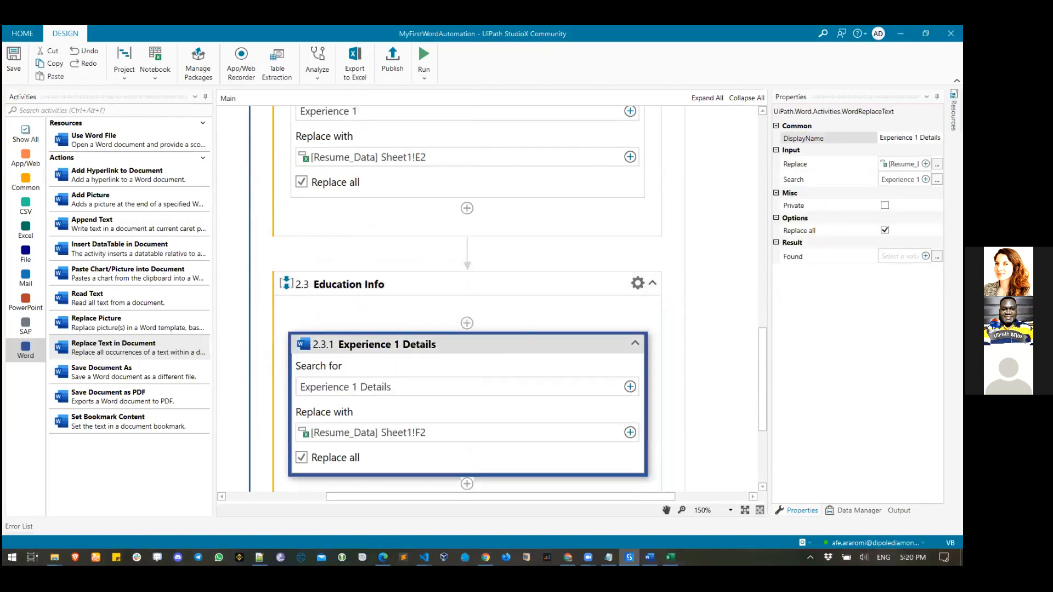
double_click(898, 138)
type("Education")
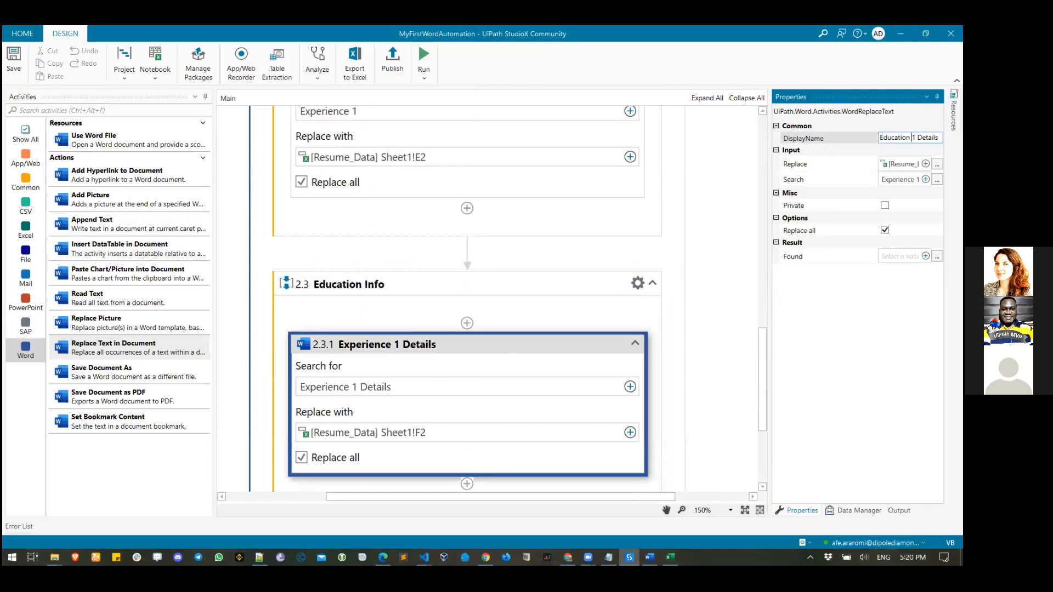
left_click(569, 342)
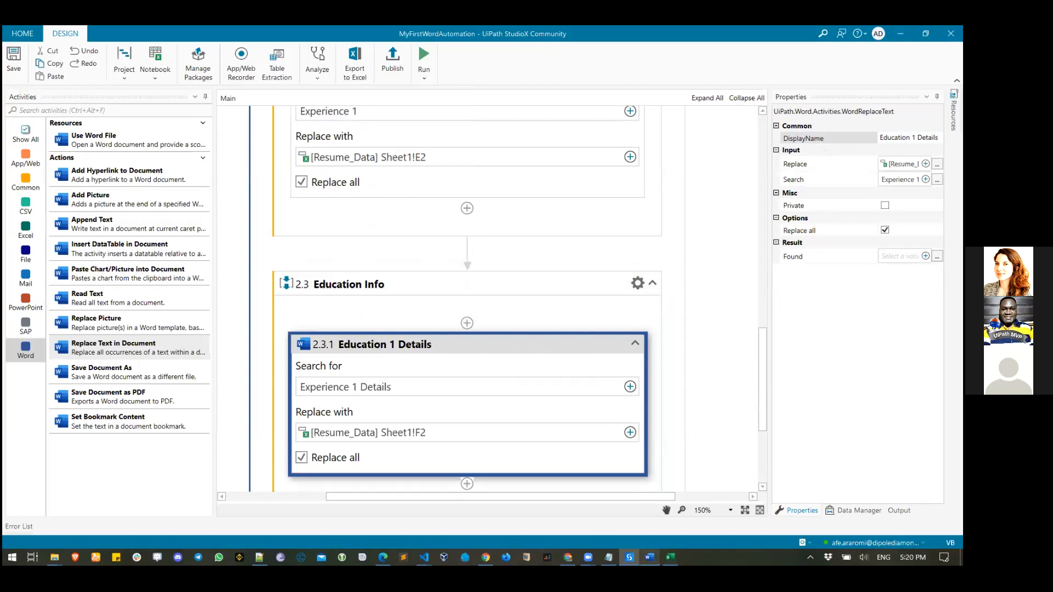
mouse_move(650, 557)
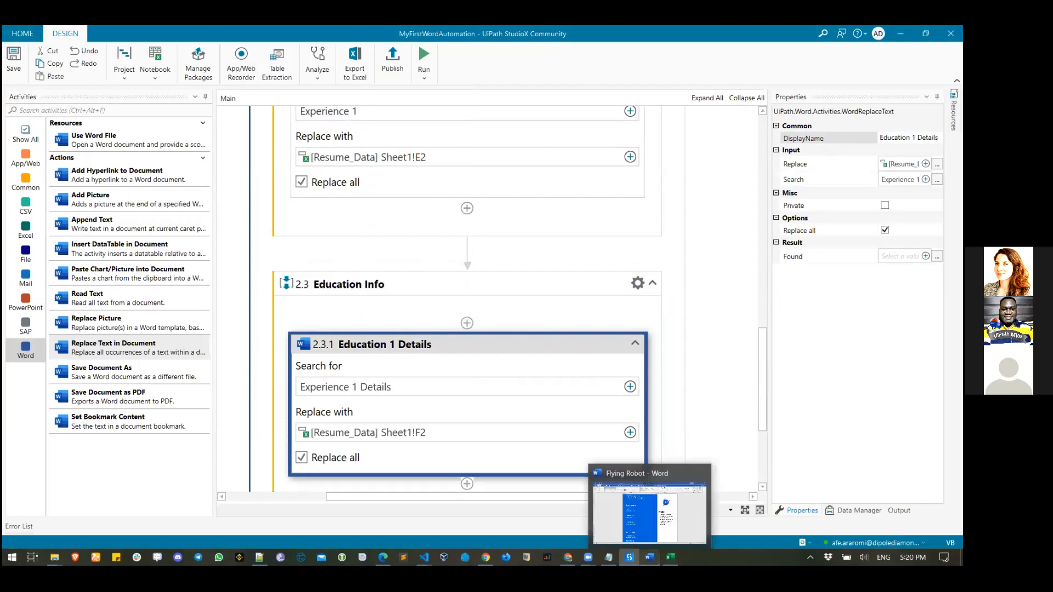
left_click(650, 516)
- Replace the step's search text with 'Education 1 Details' copied from the resume
scroll(384, 330, "down", 2)
left_click_drag(282, 412, 373, 413)
key("ctrl+c")
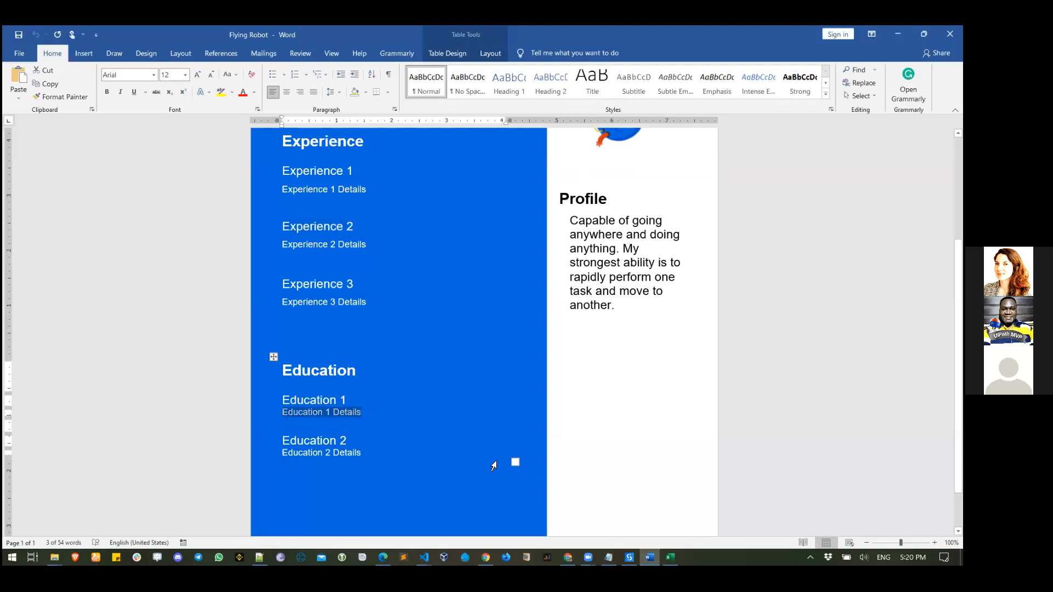
left_click(630, 557)
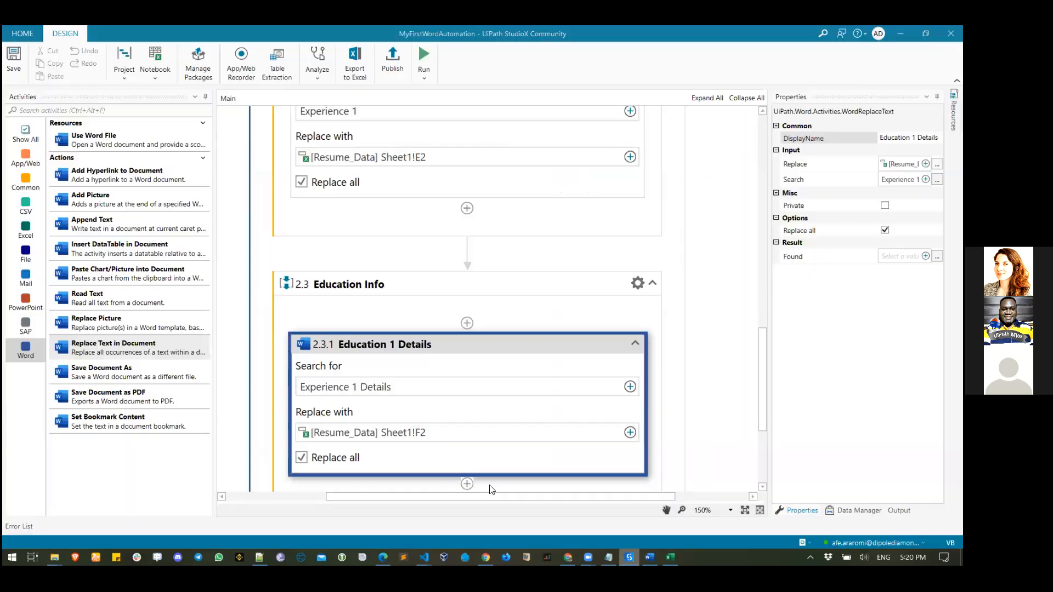
left_click(631, 387)
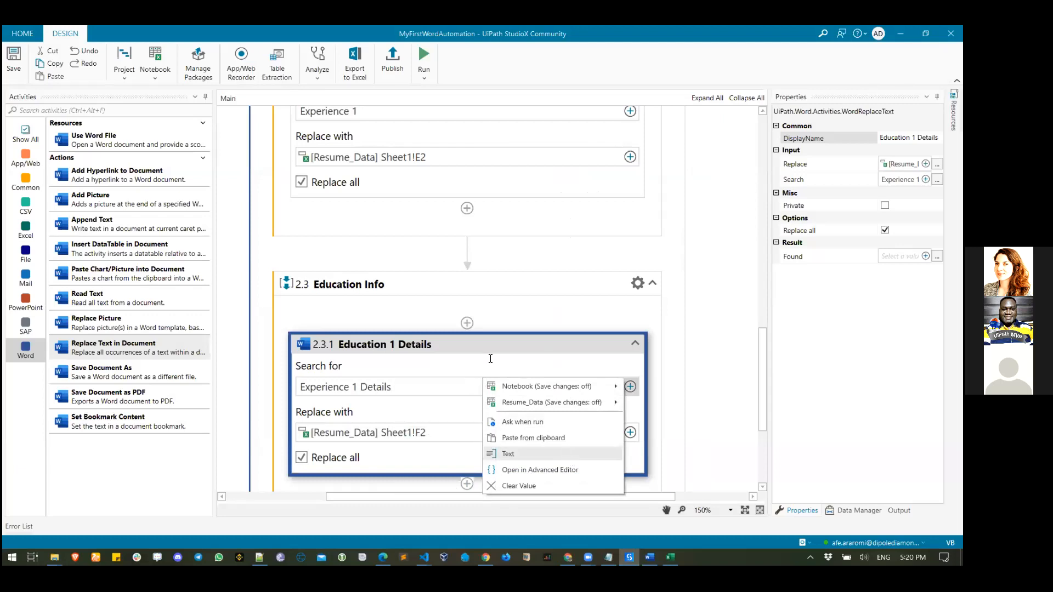
left_click(508, 455)
key("ctrl+a")
key("ctrl+v")
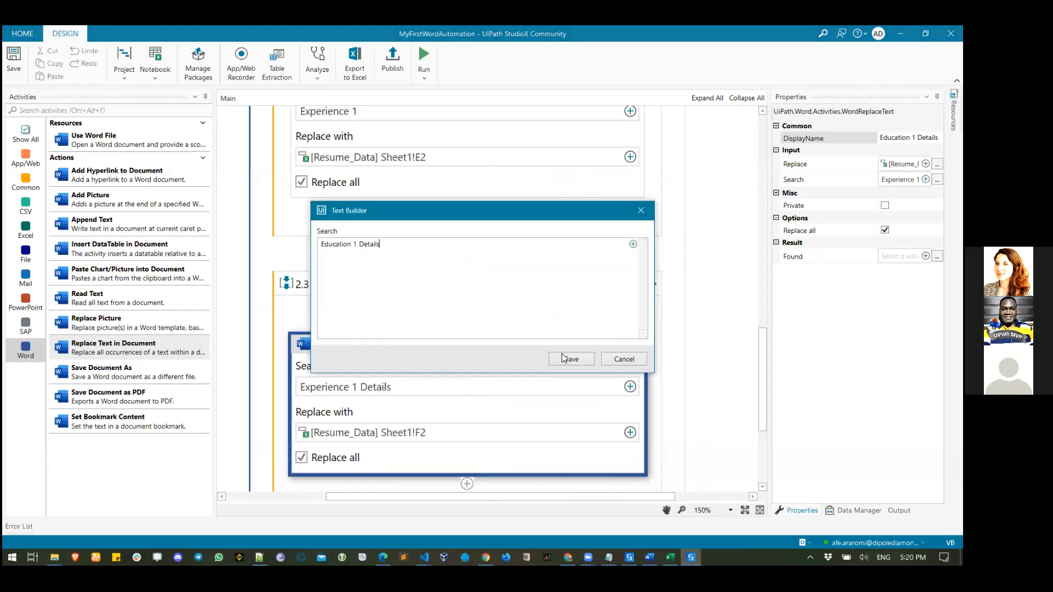
left_click(569, 359)
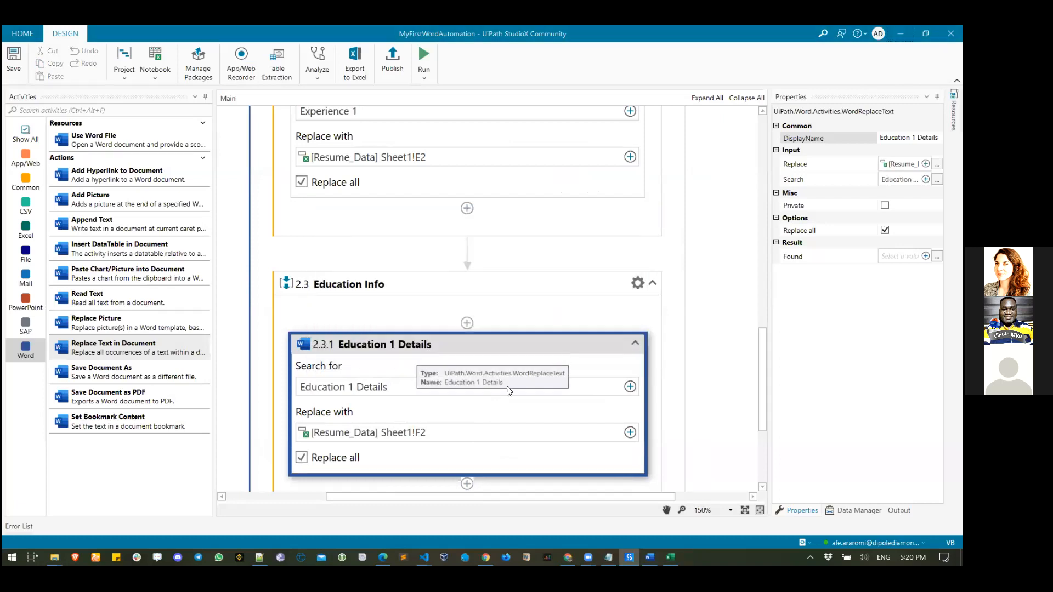
- Set the replacement value to Resume_Data cell J2, indicated in Excel
left_click(631, 432)
mouse_move(548, 448)
left_click(477, 450)
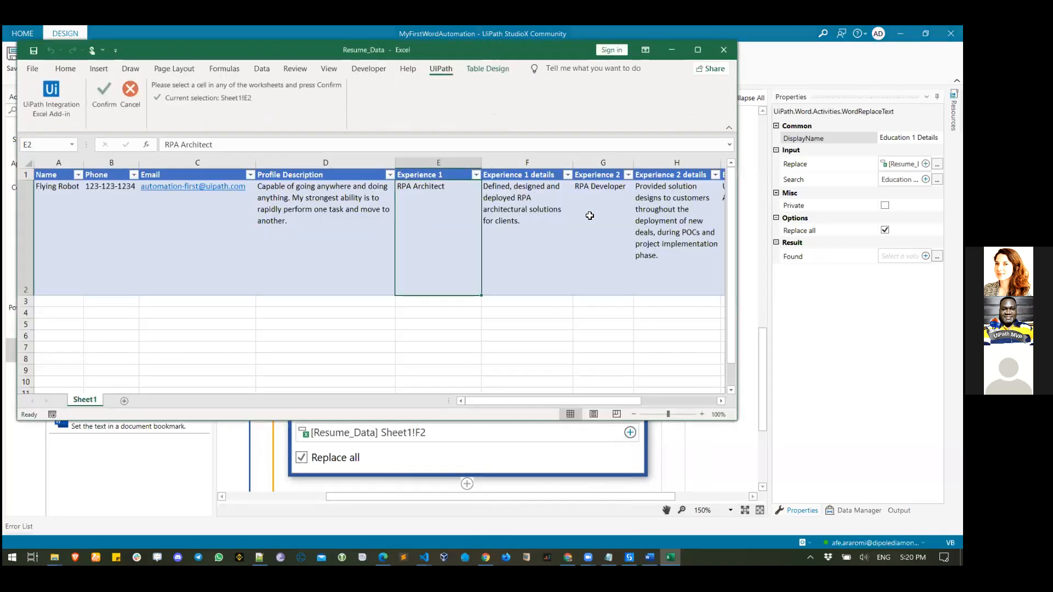
left_click(659, 401)
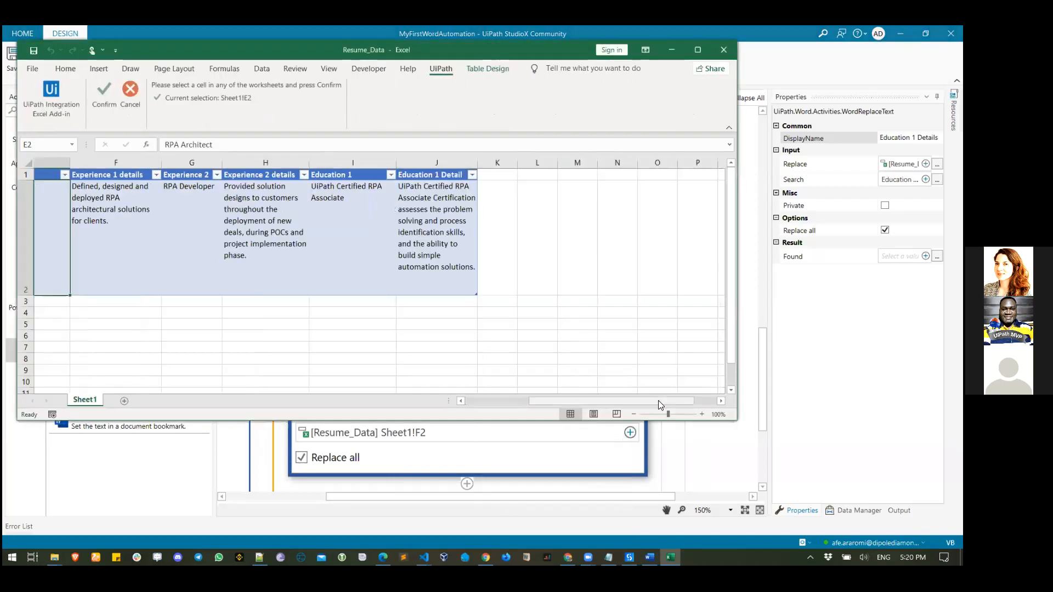
left_click(461, 400)
left_click(461, 400)
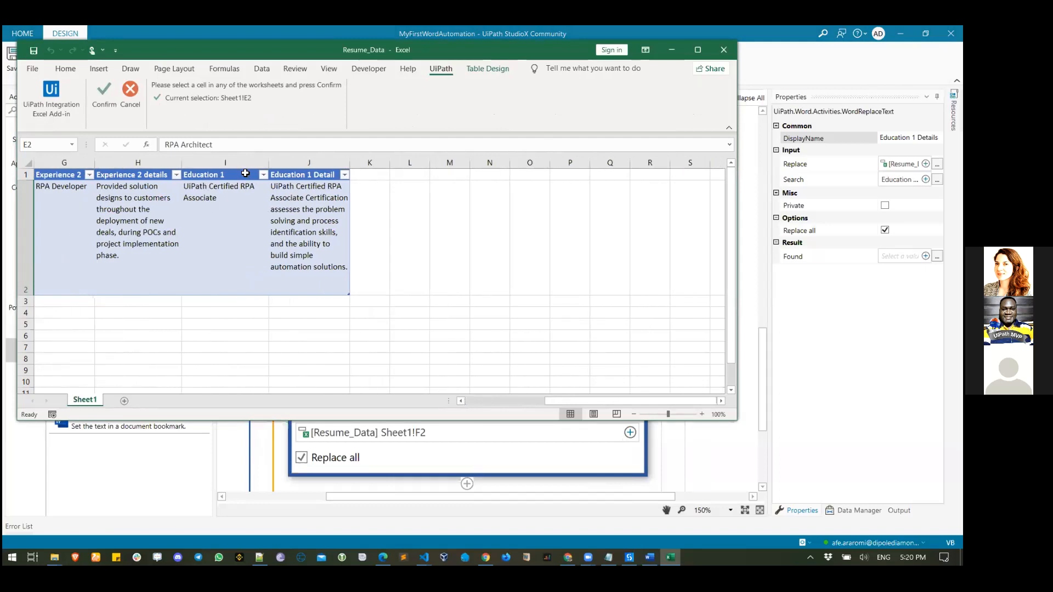
left_click(302, 215)
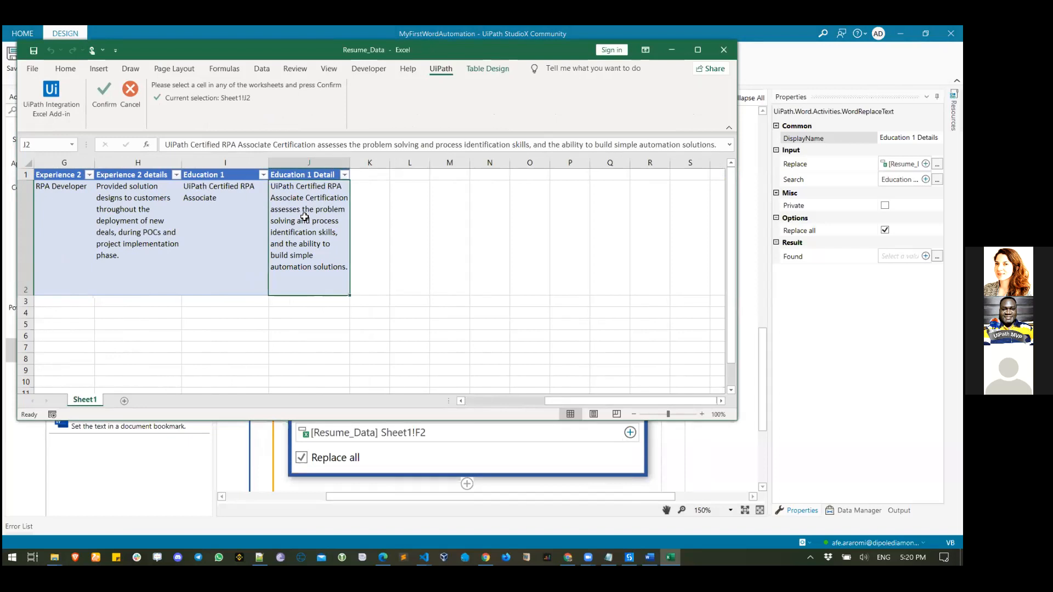
left_click(106, 97)
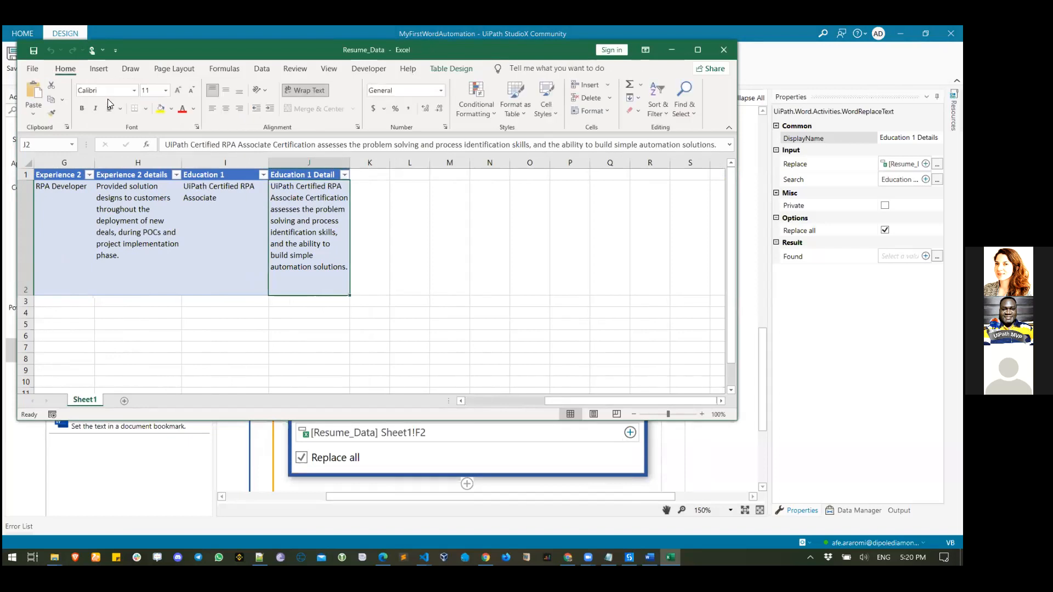
scroll(548, 340, "down", 2)
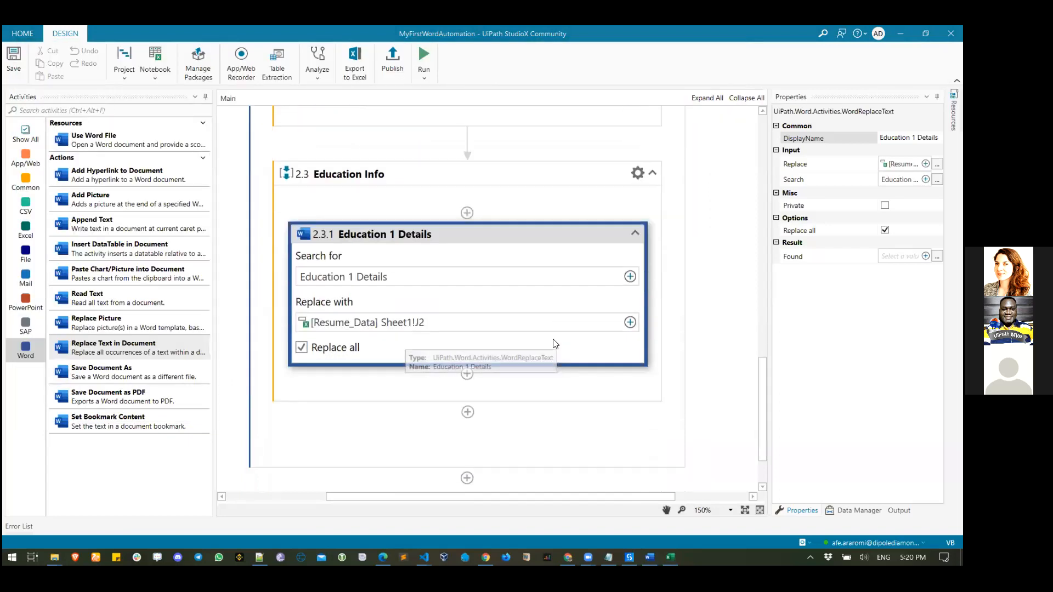
scroll(485, 299, "up", 3)
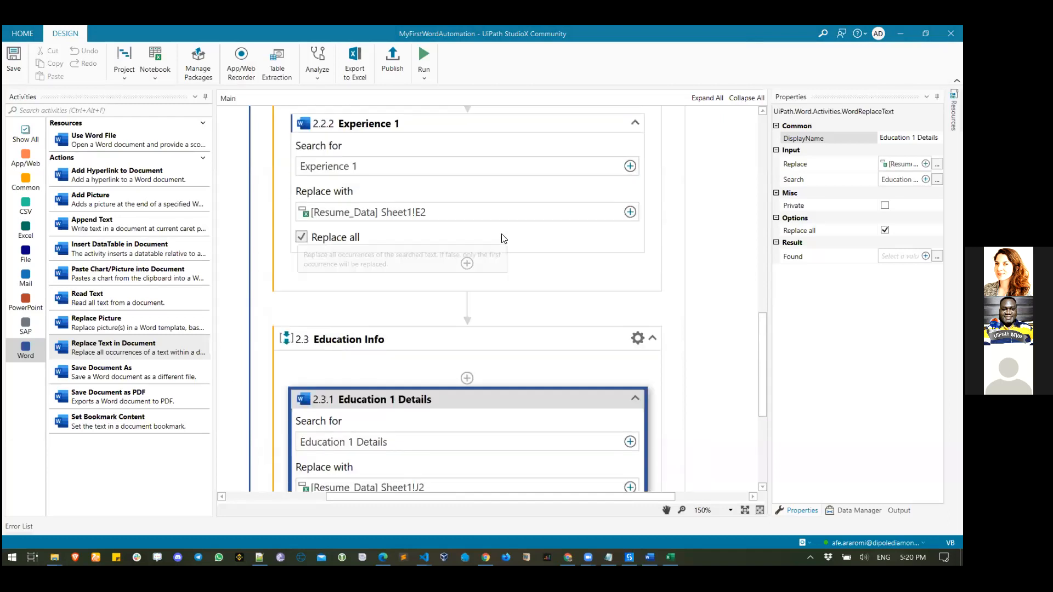
scroll(475, 317, "down", 2)
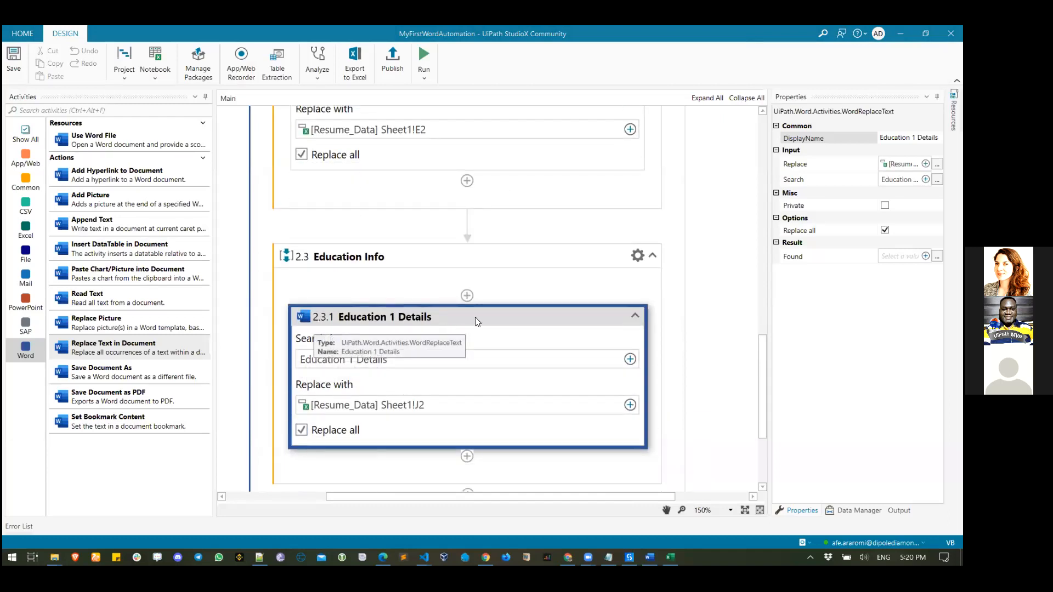
- Duplicate the Education 1 Details step and rename the copy 'Education 1'
right_click(476, 318)
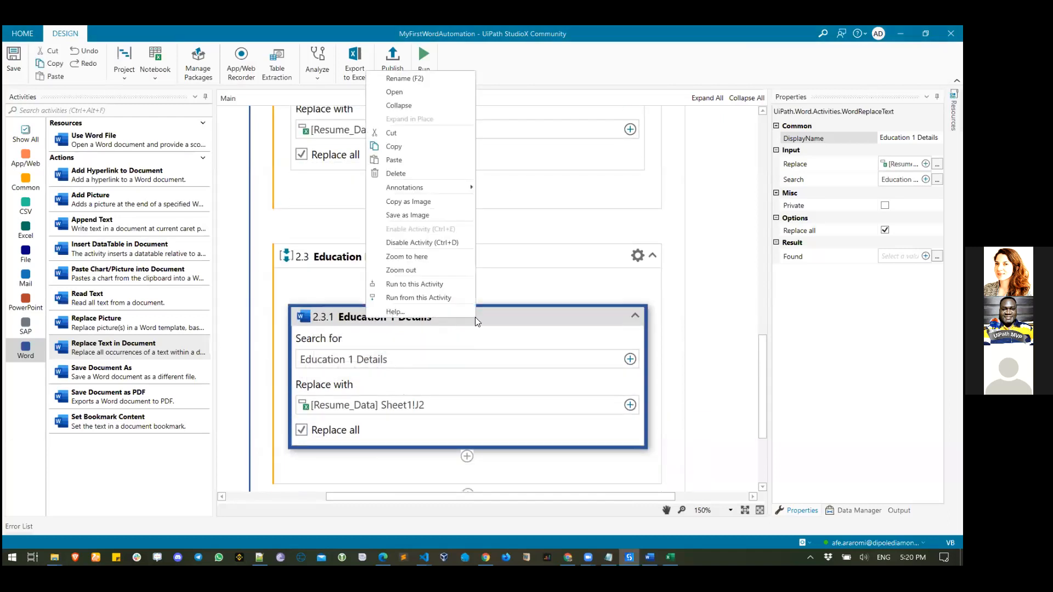
left_click(402, 151)
scroll(471, 357, "down", 3)
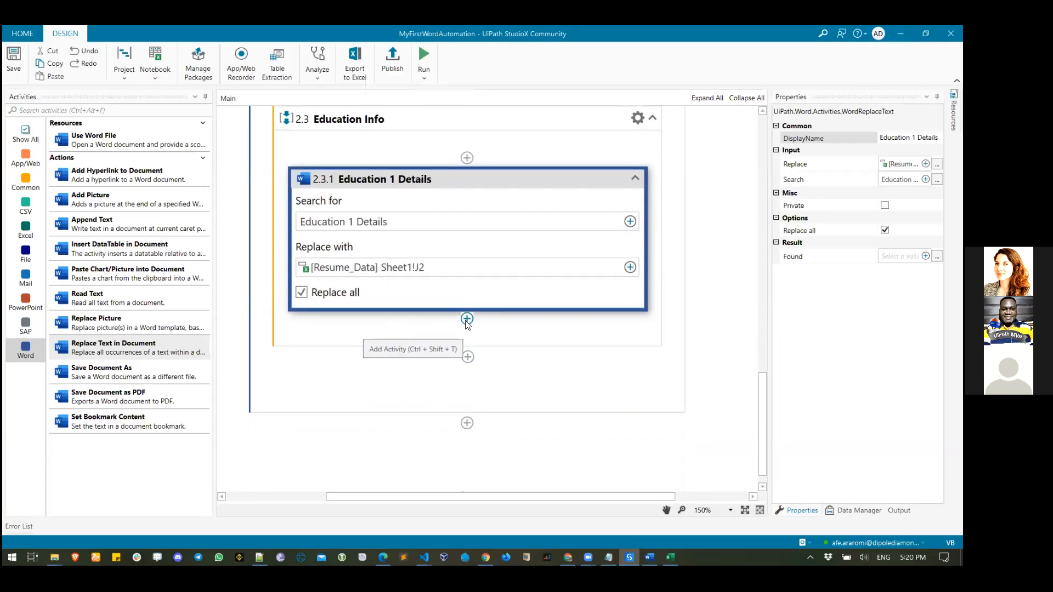
right_click(466, 321)
left_click(419, 156)
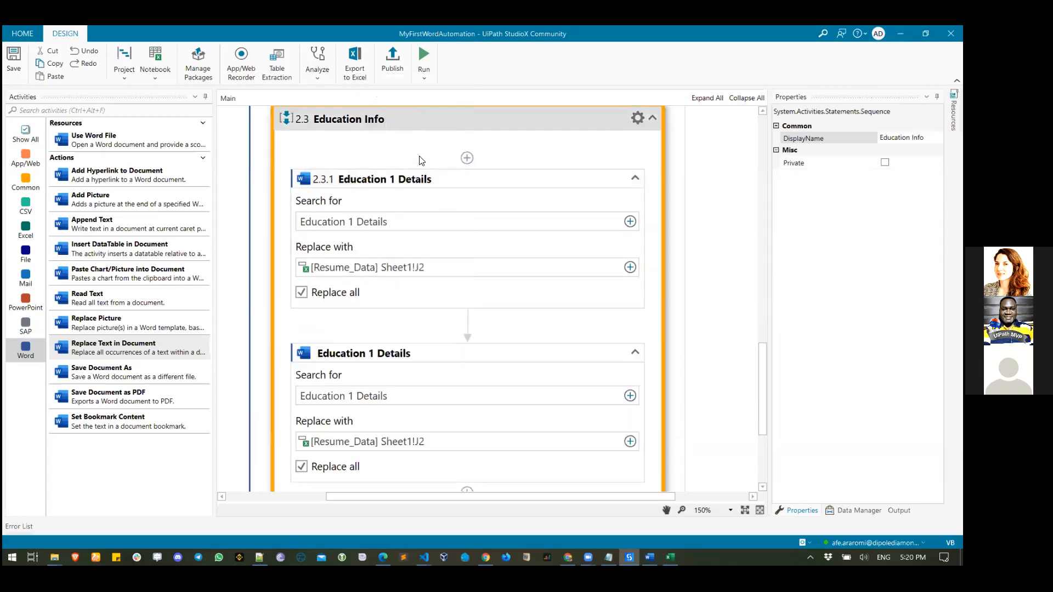
double_click(928, 138)
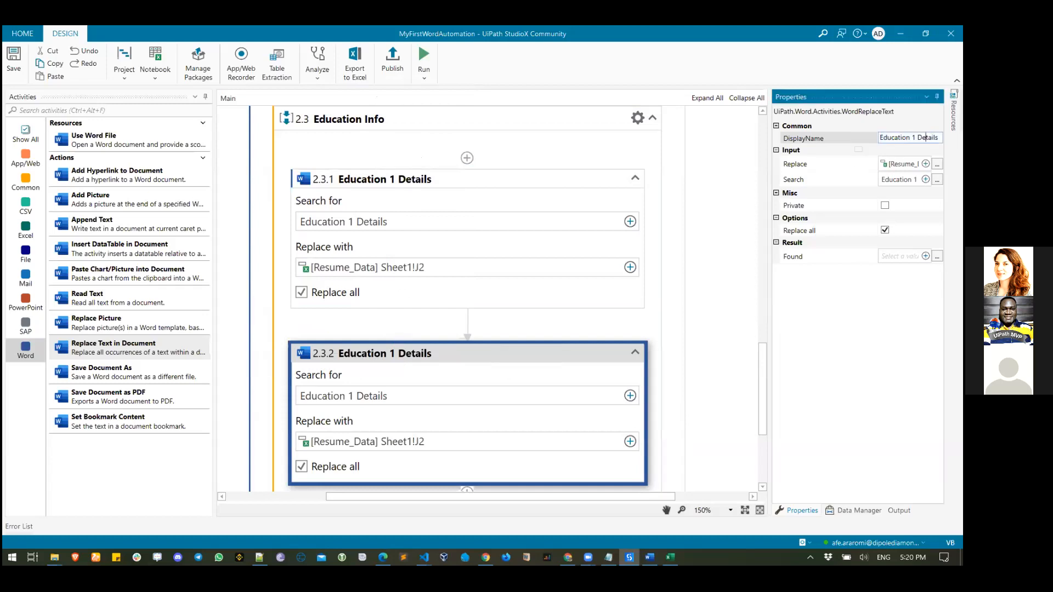
key("BackSpace")
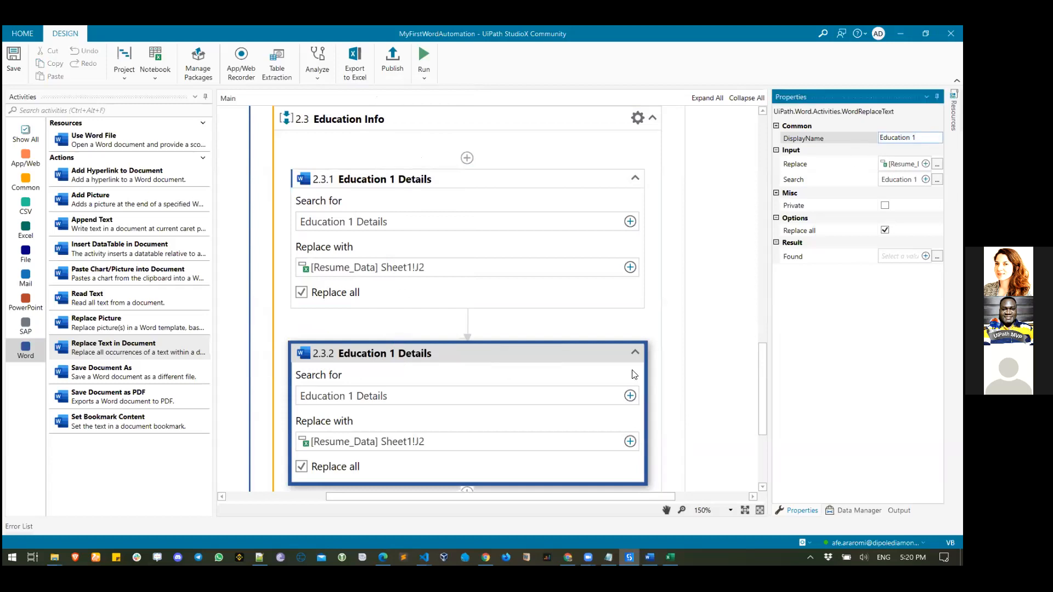
left_click(581, 427)
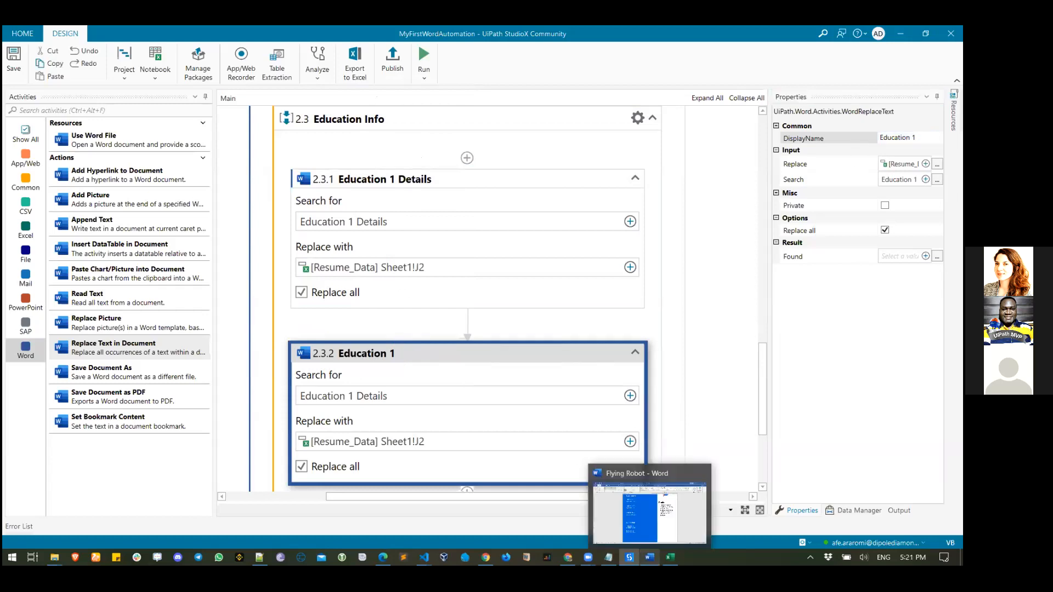
- Check the Education 1 heading in the resume and set the copy's search text to 'Education 1'
left_click(650, 557)
left_click(356, 398)
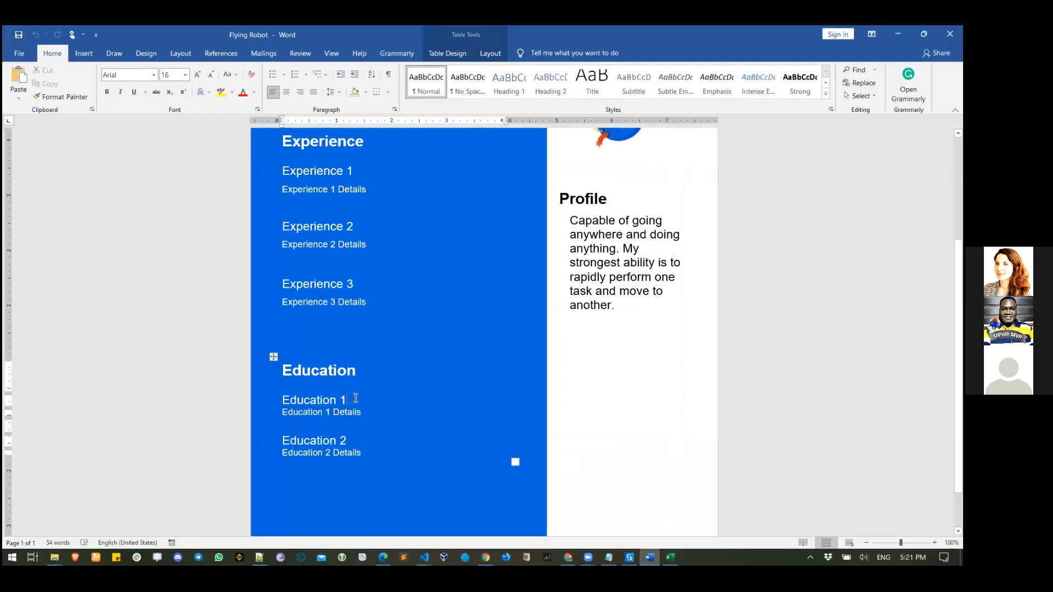
triple_click(356, 399)
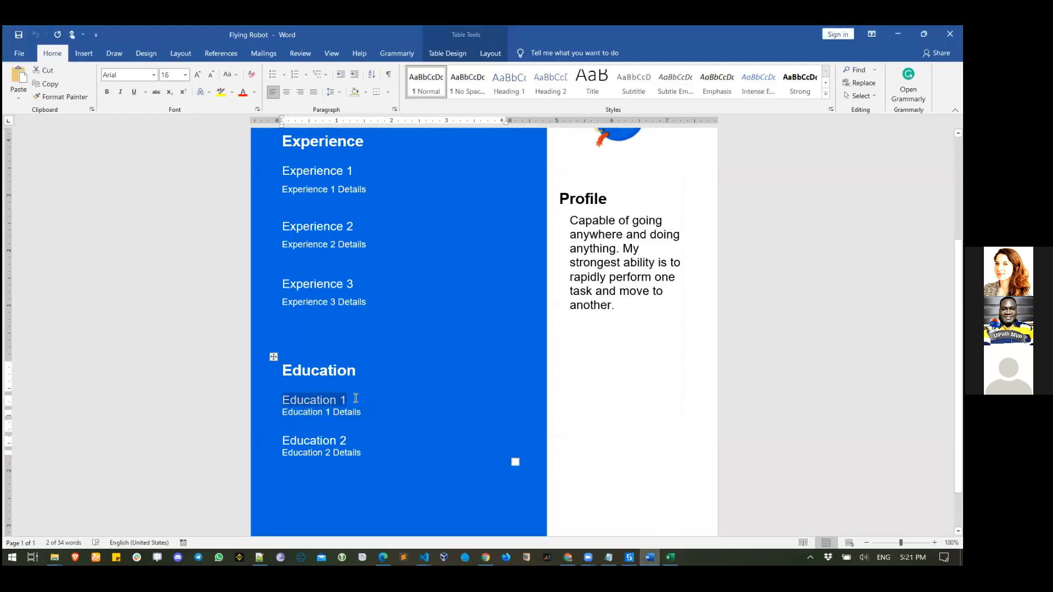
left_click(898, 34)
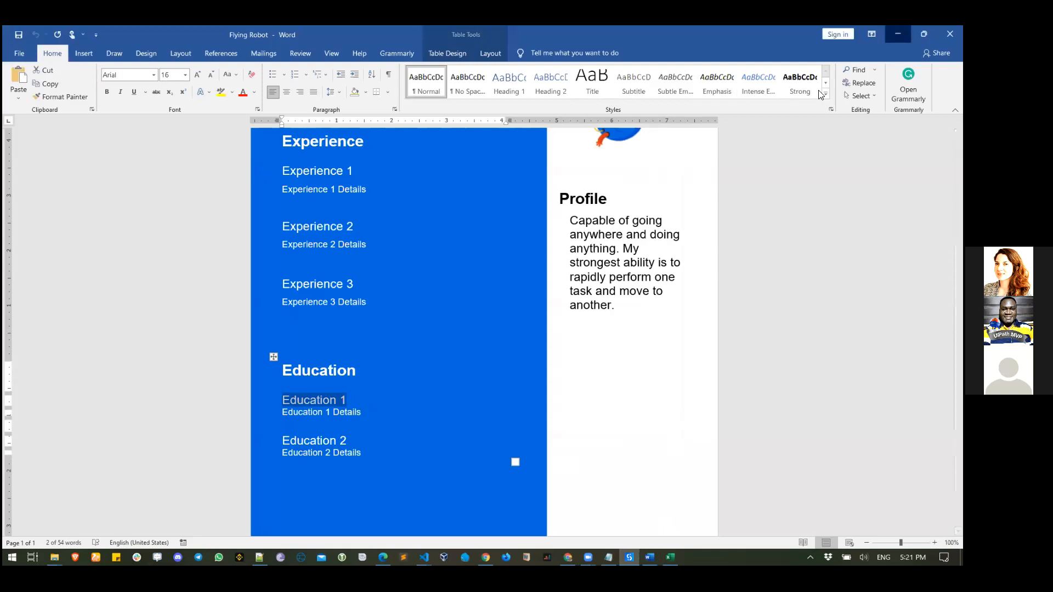
left_click(630, 396)
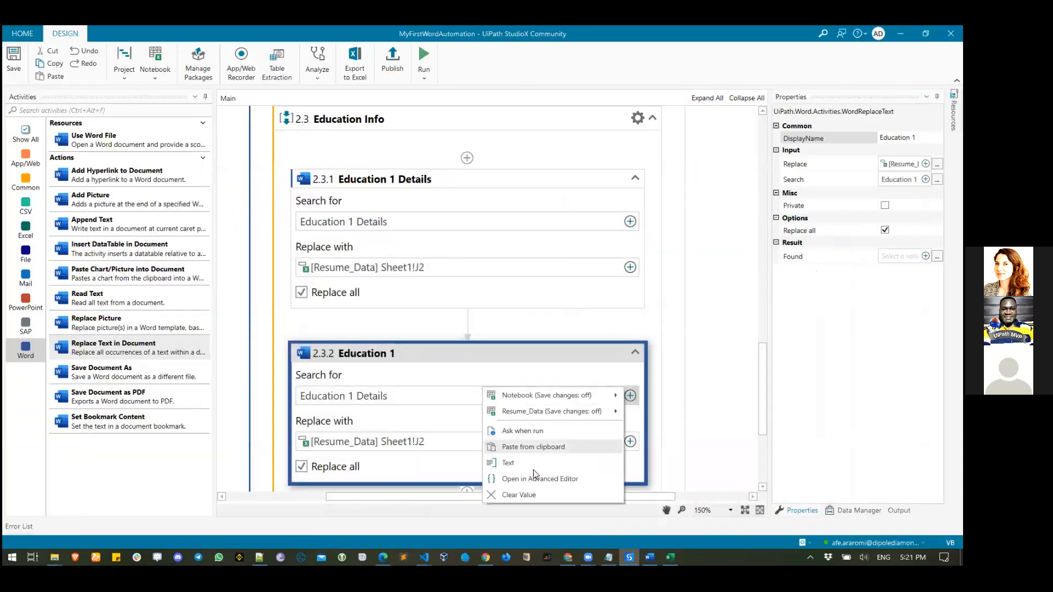
left_click(532, 466)
key("ctrl+a")
key("BackSpace")
type("Education 1")
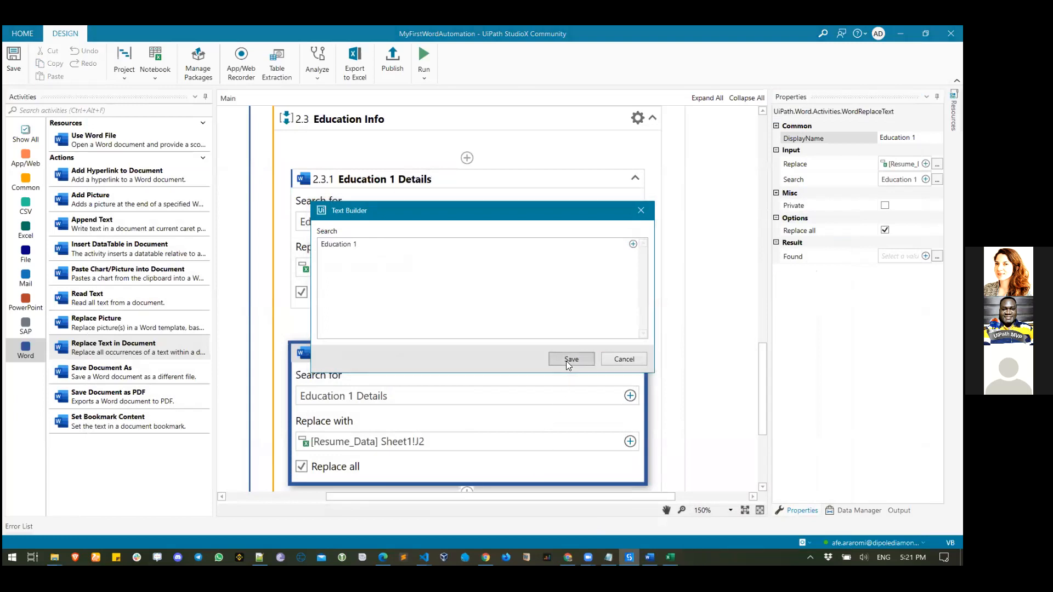
left_click(568, 360)
- Set the replacement value to Resume_Data cell I2, indicated in Excel
left_click(631, 441)
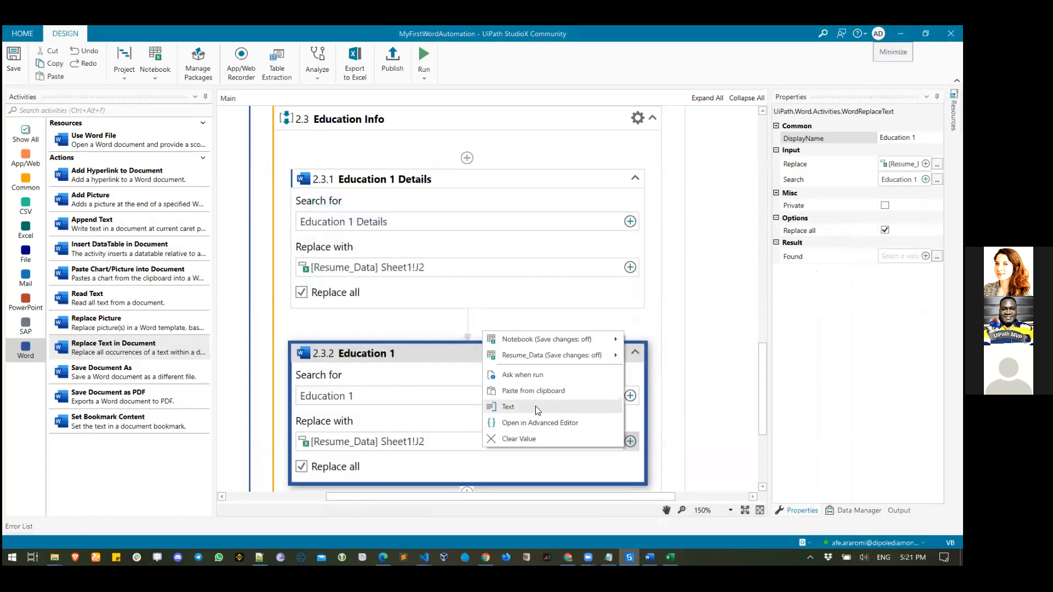
mouse_move(524, 355)
left_click(439, 356)
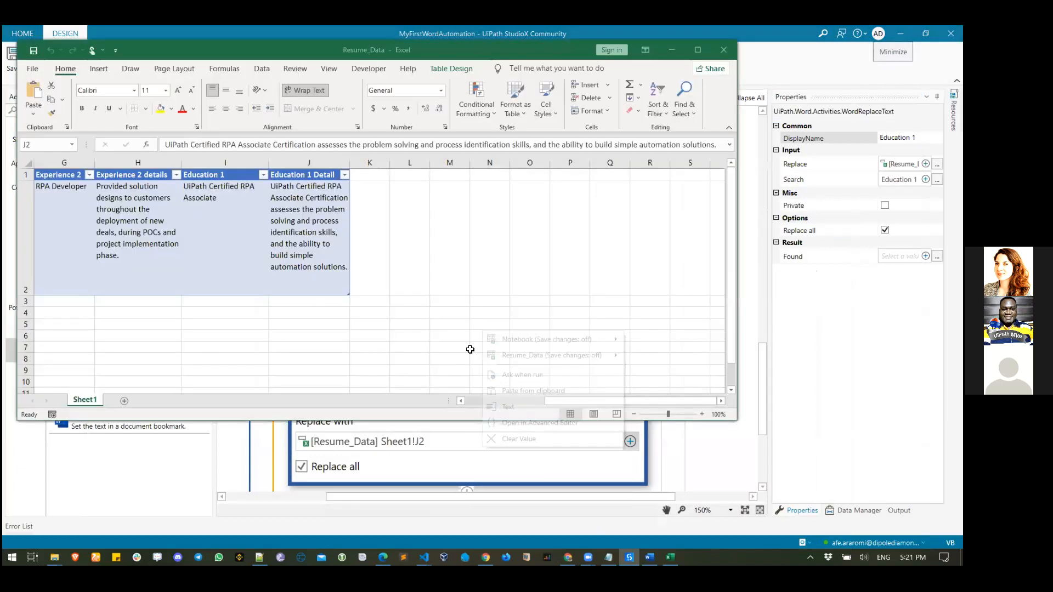
left_click(222, 209)
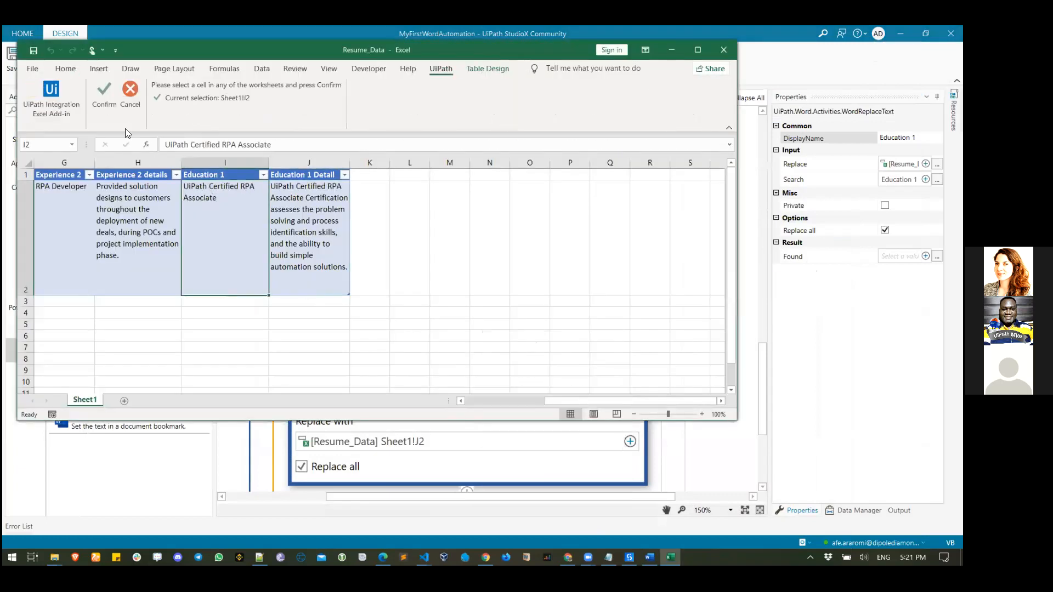
left_click(104, 100)
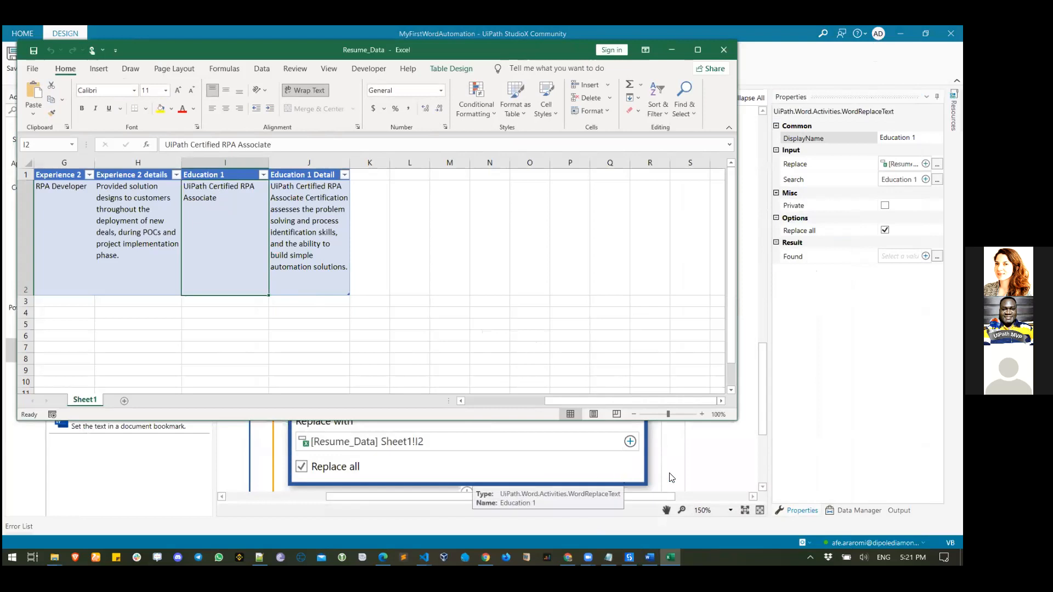
left_click(694, 461)
scroll(505, 405, "down", 3)
scroll(506, 405, "up", 5)
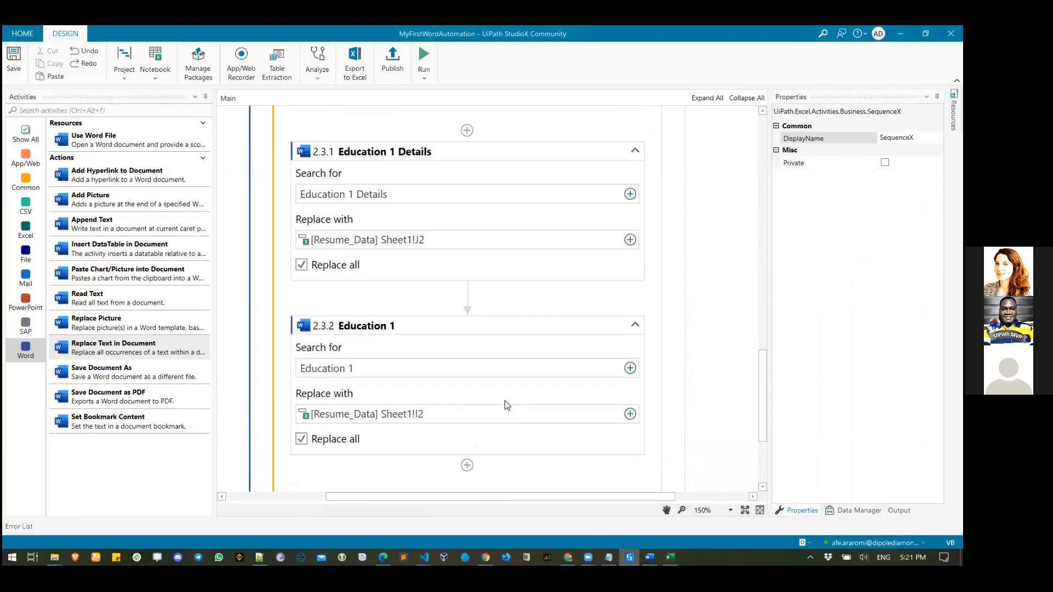
- Close the Flying Robot Word document and the Resume_Data Excel workbook
scroll(505, 404, "up", 2)
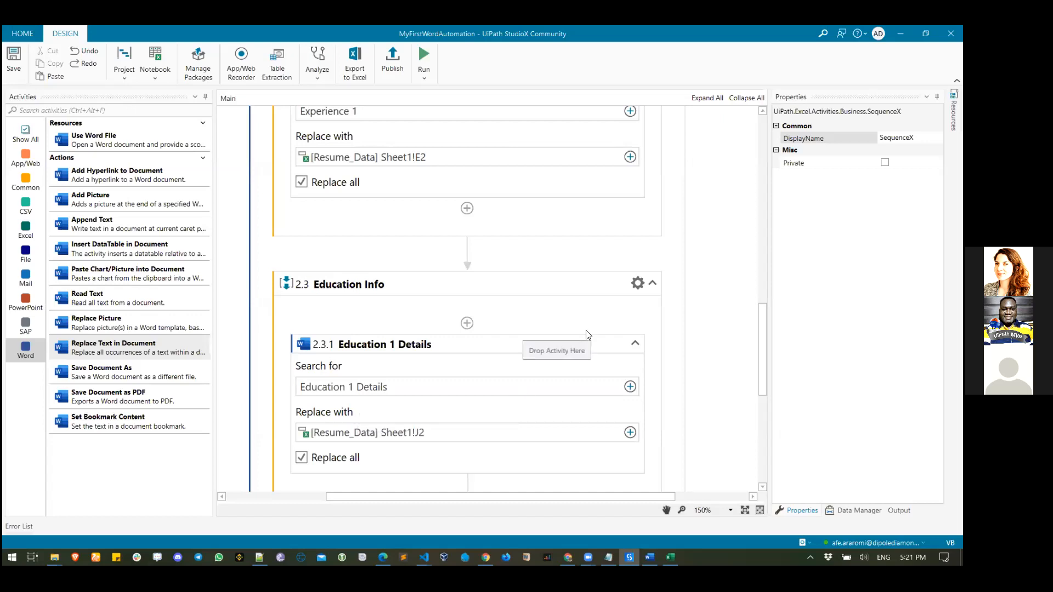
scroll(668, 302, "down", 3)
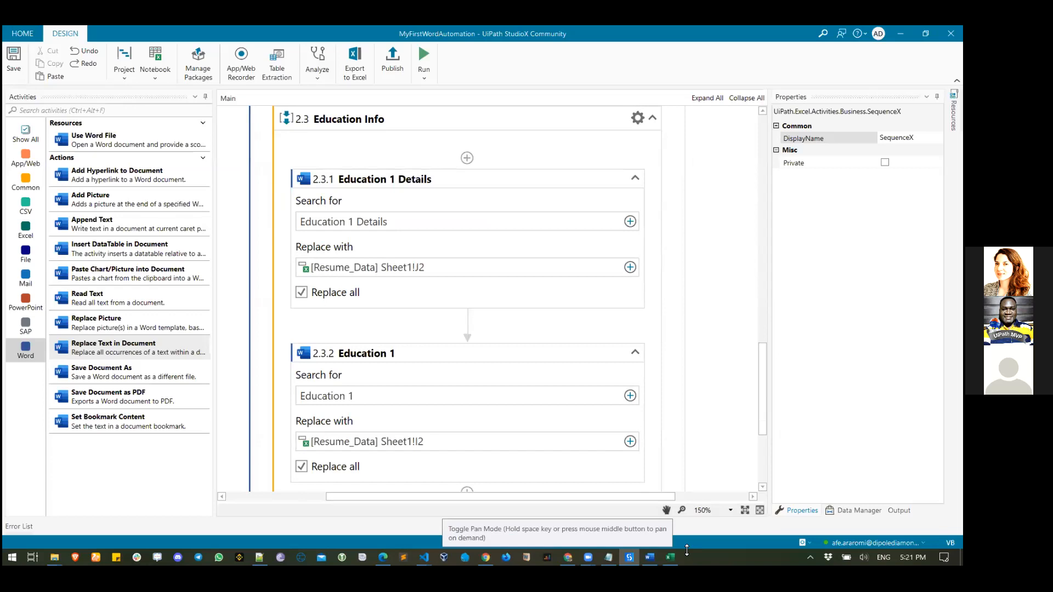
scroll(631, 334, "up", 4)
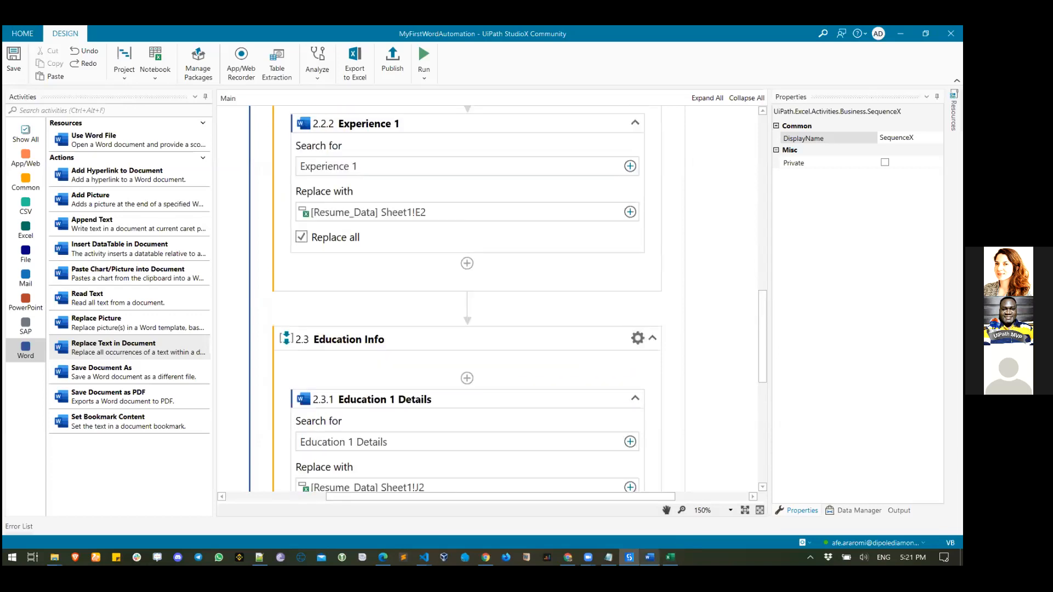
left_click(650, 558)
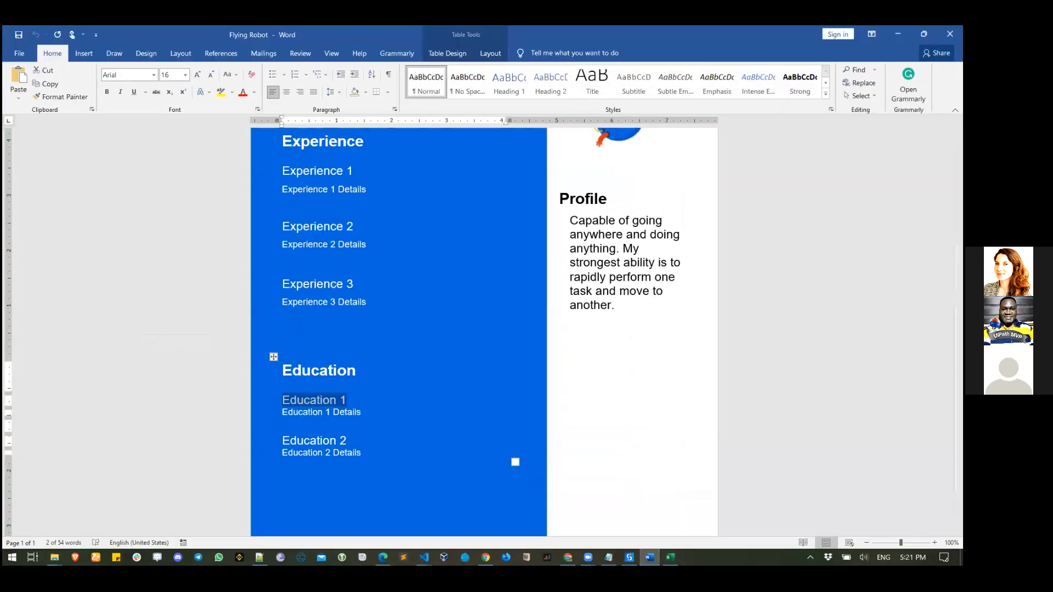
left_click(950, 35)
mouse_move(650, 557)
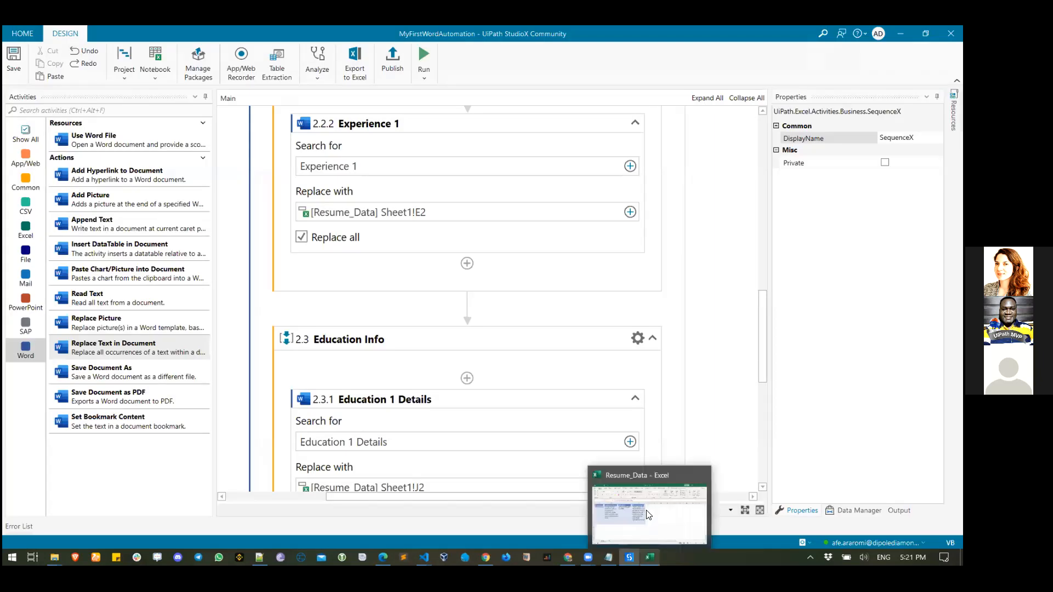
left_click(649, 515)
left_click(722, 48)
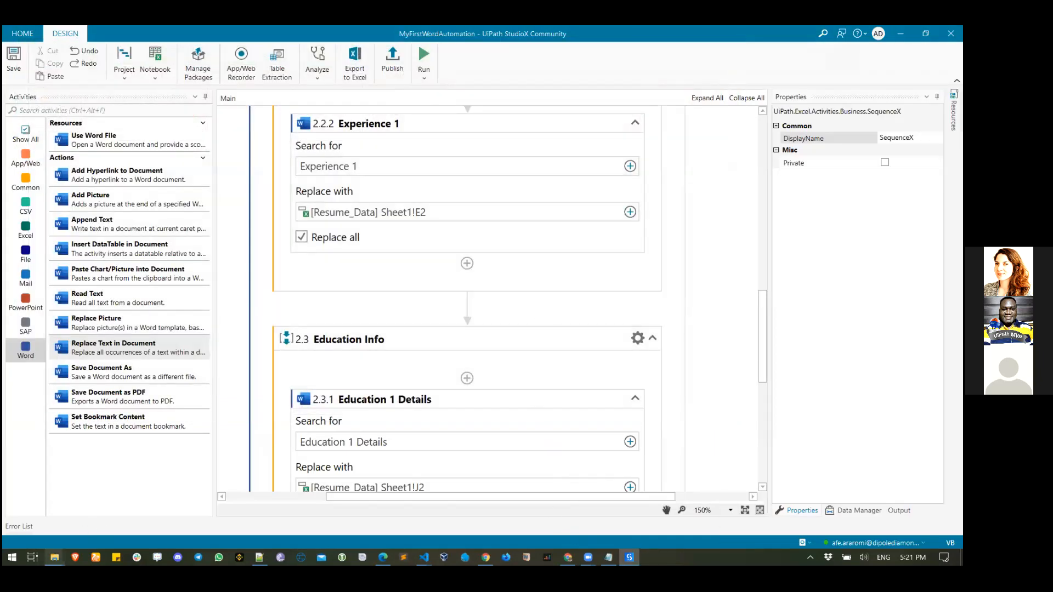
mouse_move(55, 556)
left_click(96, 513)
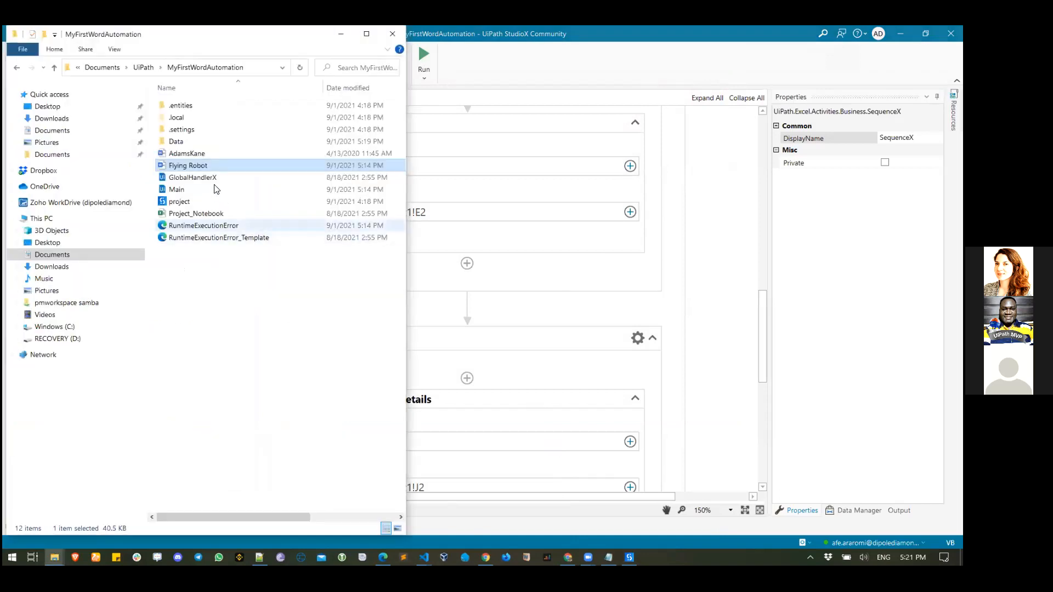
left_click(196, 154)
left_click(197, 165, "shift")
key("Delete")
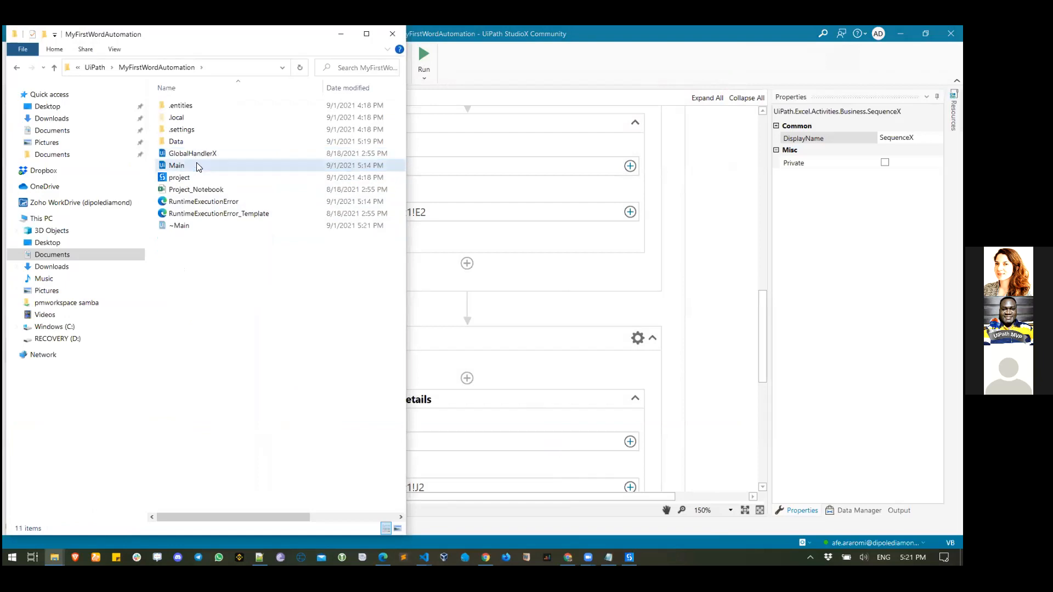
- Run the Main workflow and open the newly generated Flying Robot resume
left_click(341, 34)
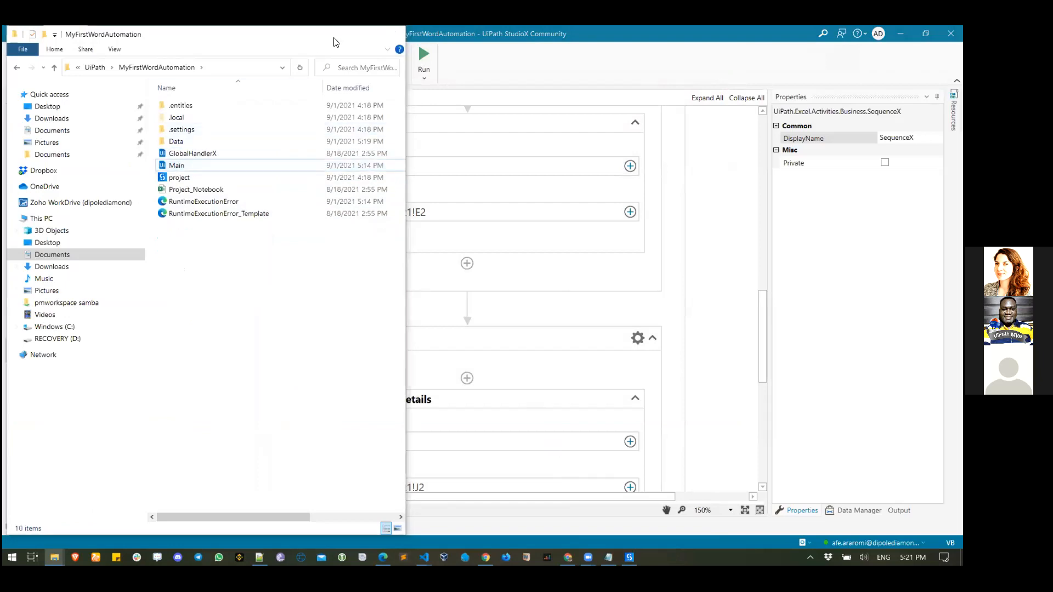
left_click(706, 291)
left_click(423, 56)
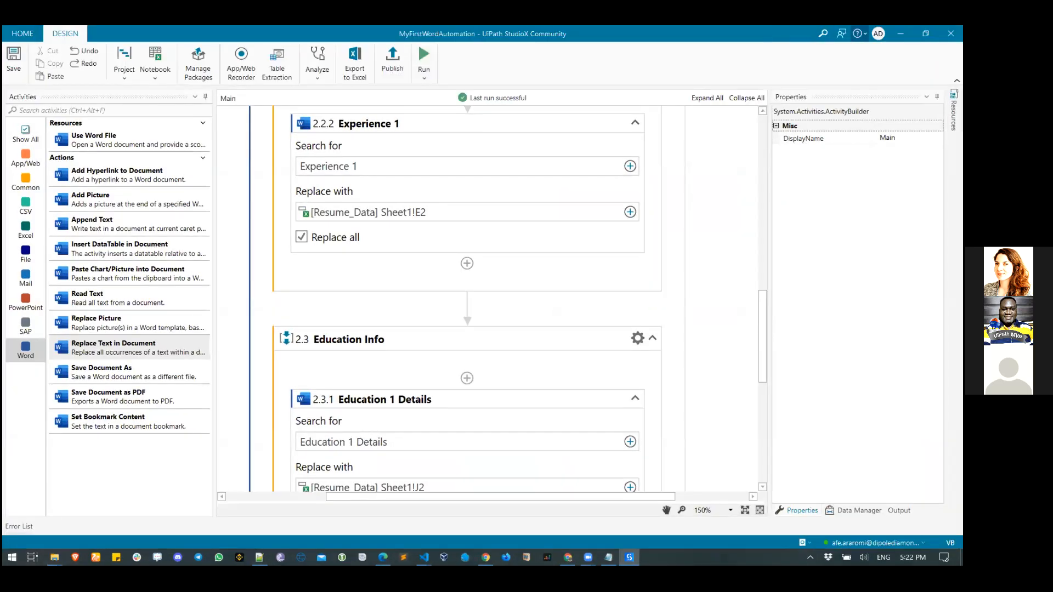
left_click(900, 34)
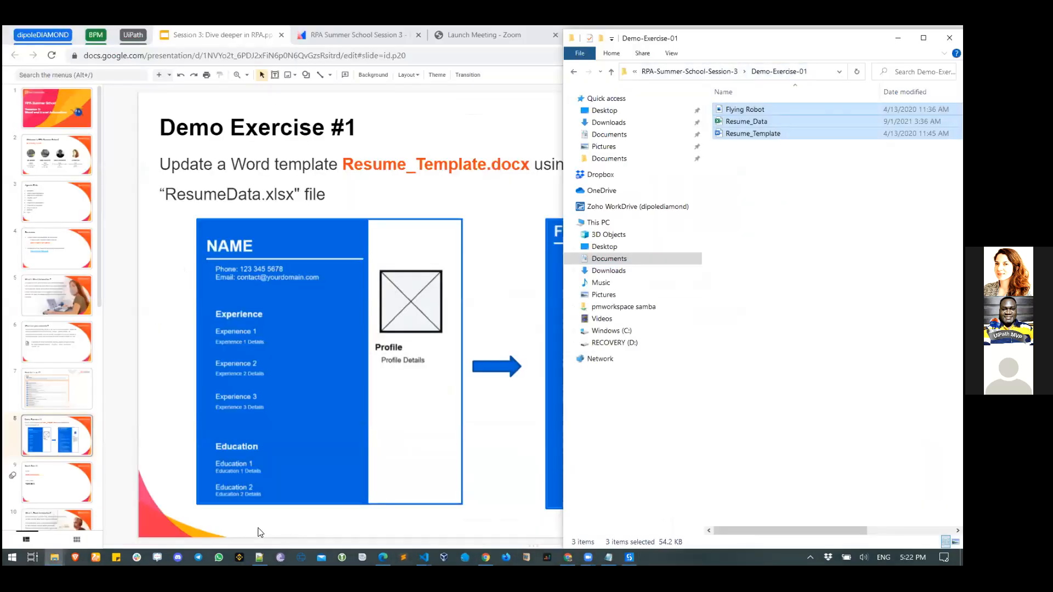
left_click(55, 557)
left_click(78, 541)
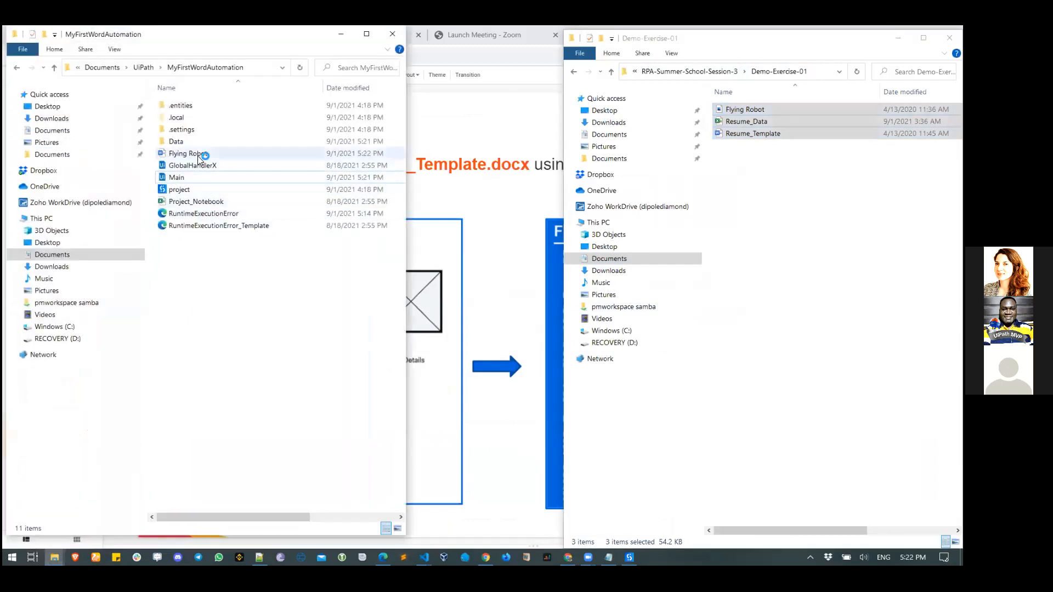
double_click(198, 155)
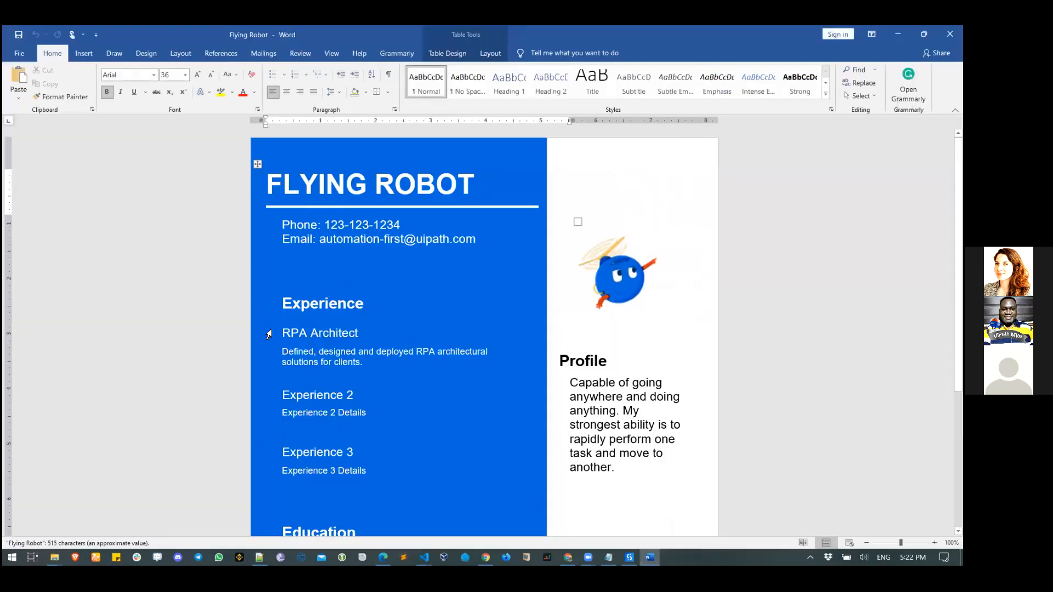
scroll(354, 367, "down", 3)
scroll(354, 372, "down", 4)
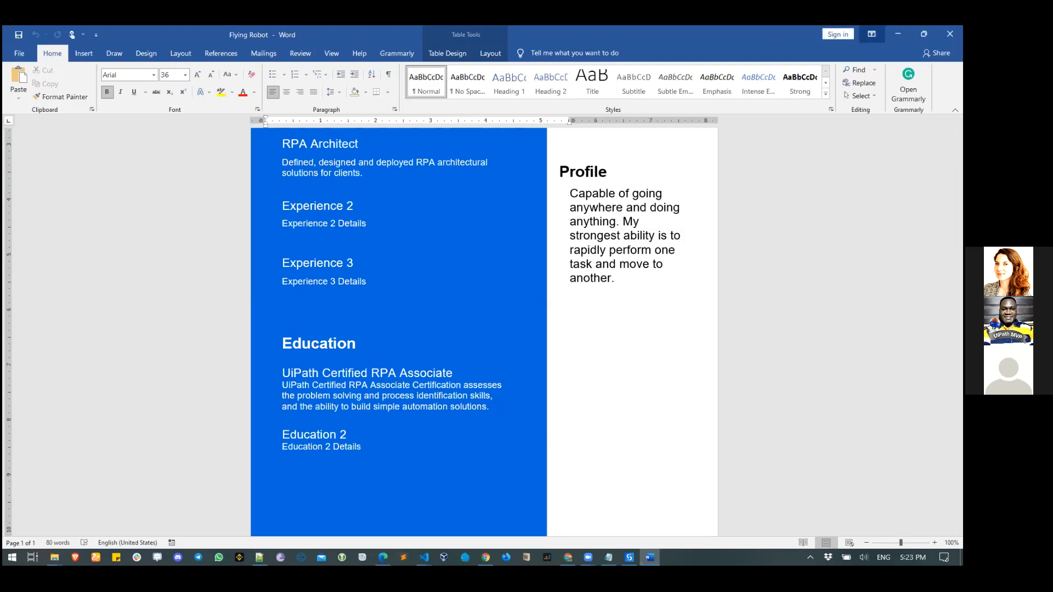
left_click(950, 33)
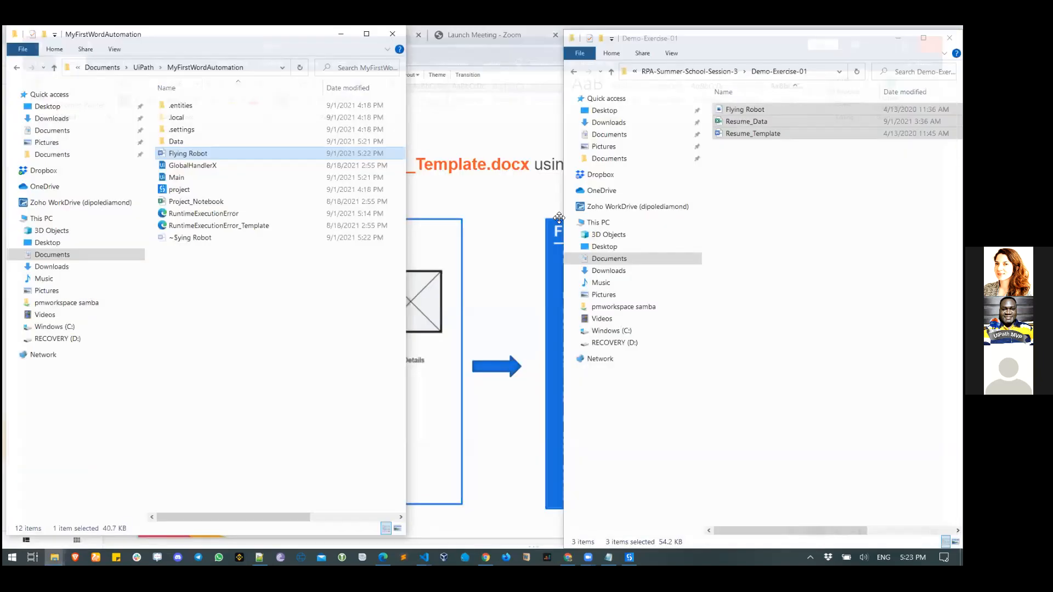
- Close the Flying Robot resume and go to the Menti Quiz #1 slide
left_click(501, 206)
left_click(56, 480)
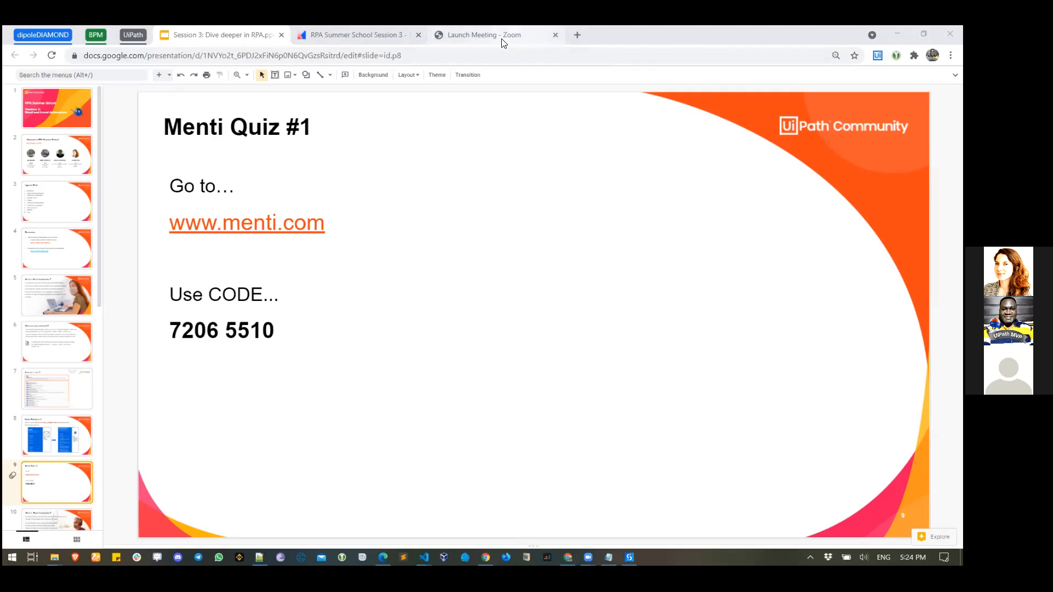
- Go to the Mentimeter quiz and launch the first question's countdown, 'Answer fast to get more points!'
left_click(367, 34)
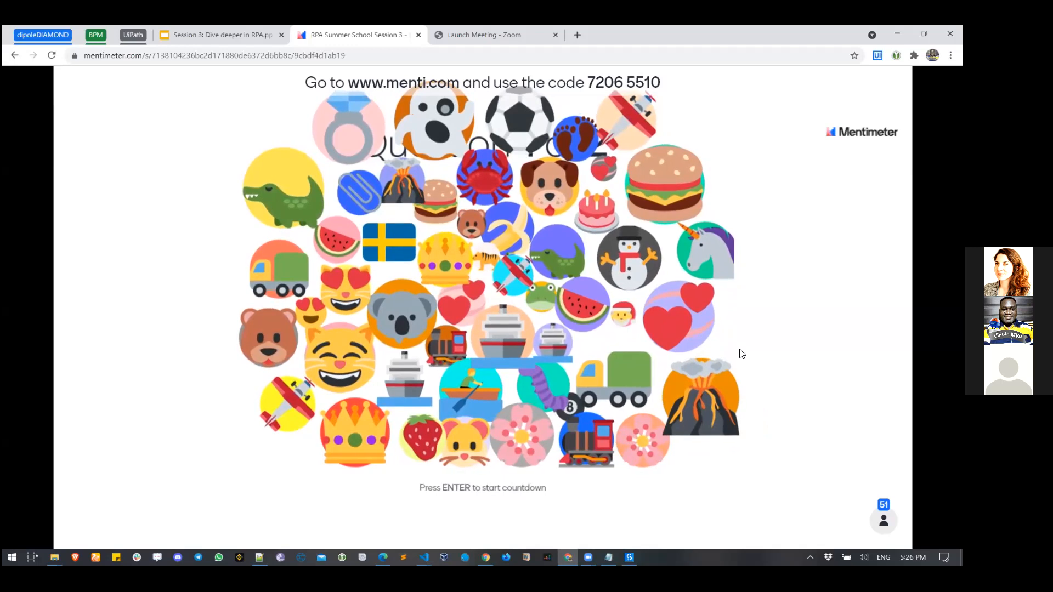
key("Return")
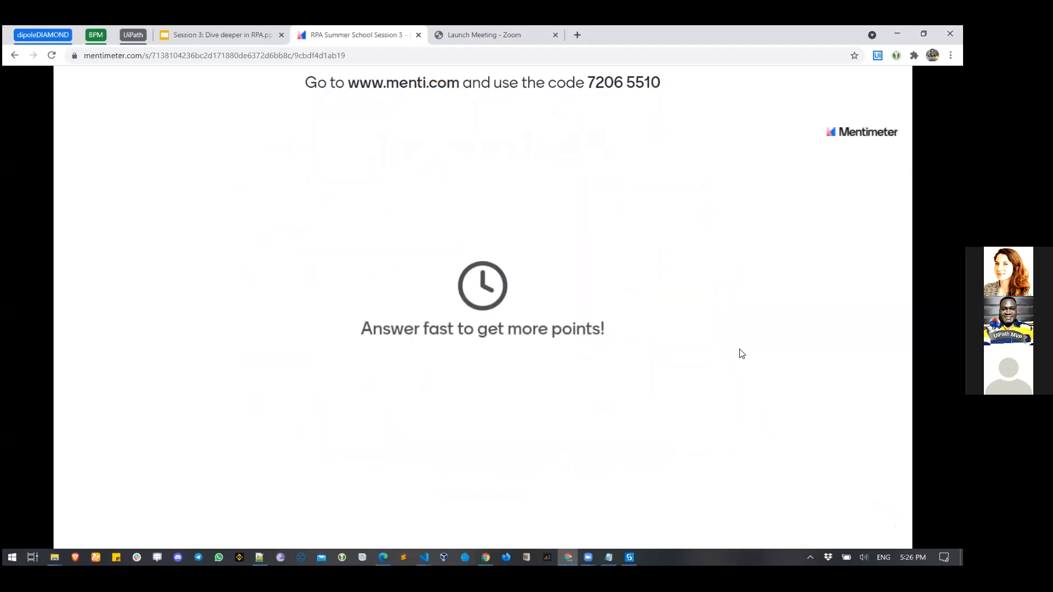